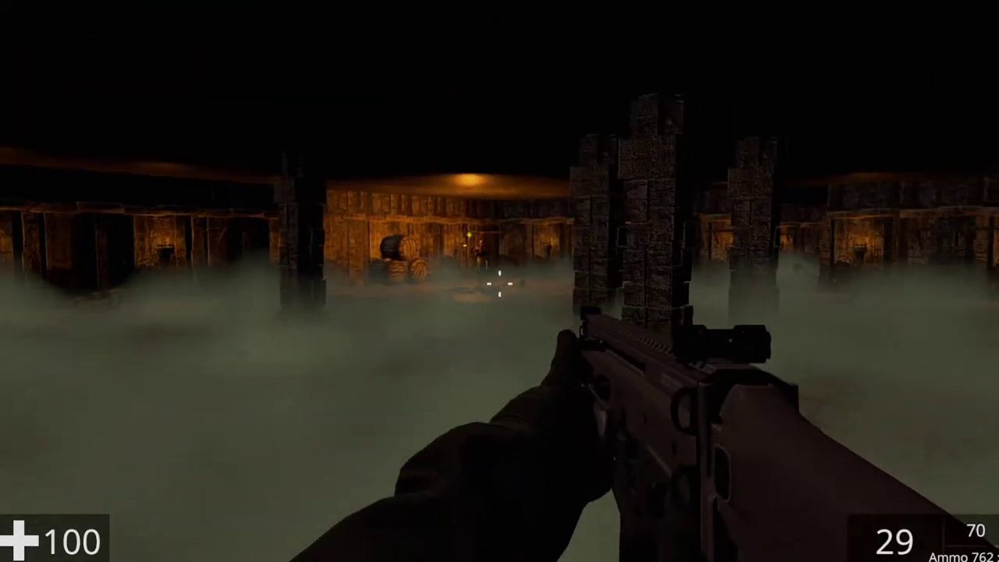
key("w")
left_click(499, 283)
left_click(499, 283)
left_click(499, 283)
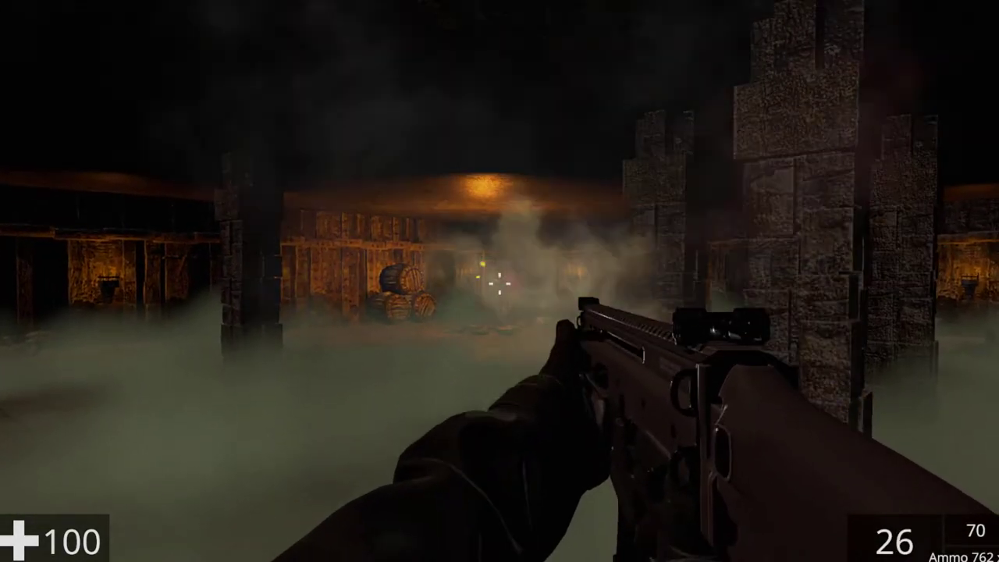
left_click(499, 283)
left_click(499, 284)
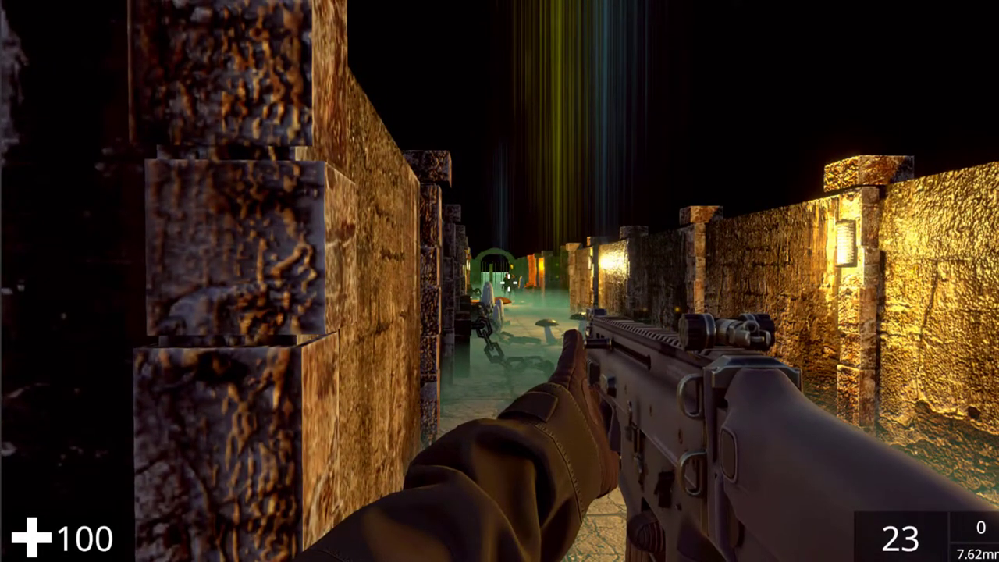
left_click(500, 283)
left_click(499, 283)
right_click(499, 284)
left_click(499, 283)
left_click(499, 284)
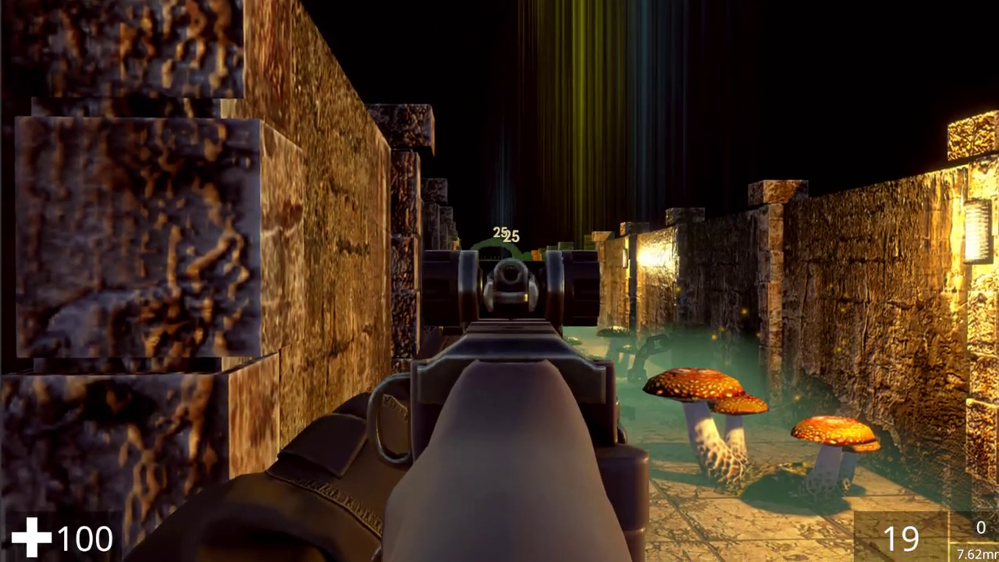
left_click(500, 283)
left_click(499, 283)
left_click(499, 283)
left_click(499, 283)
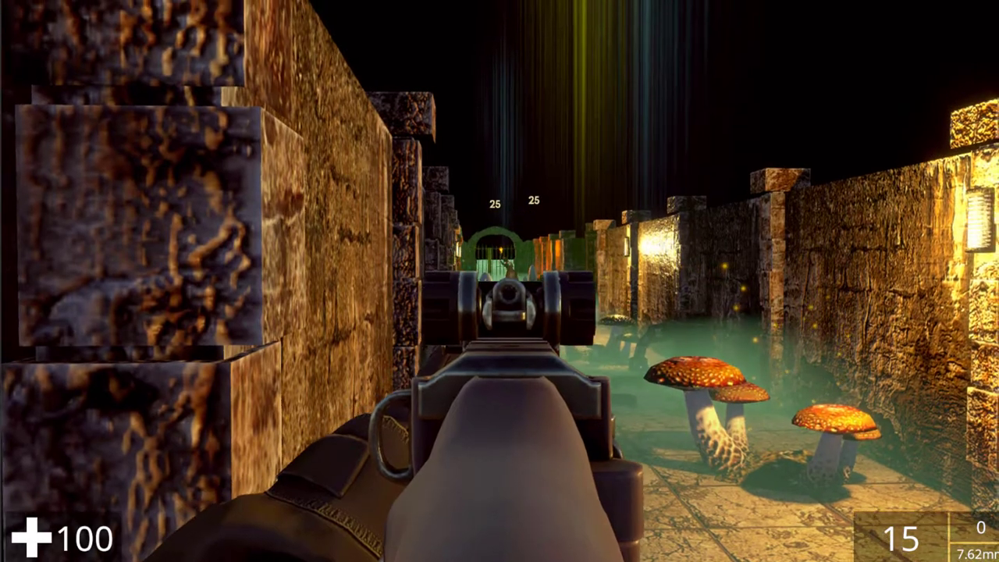
left_click(500, 283)
left_click(500, 283)
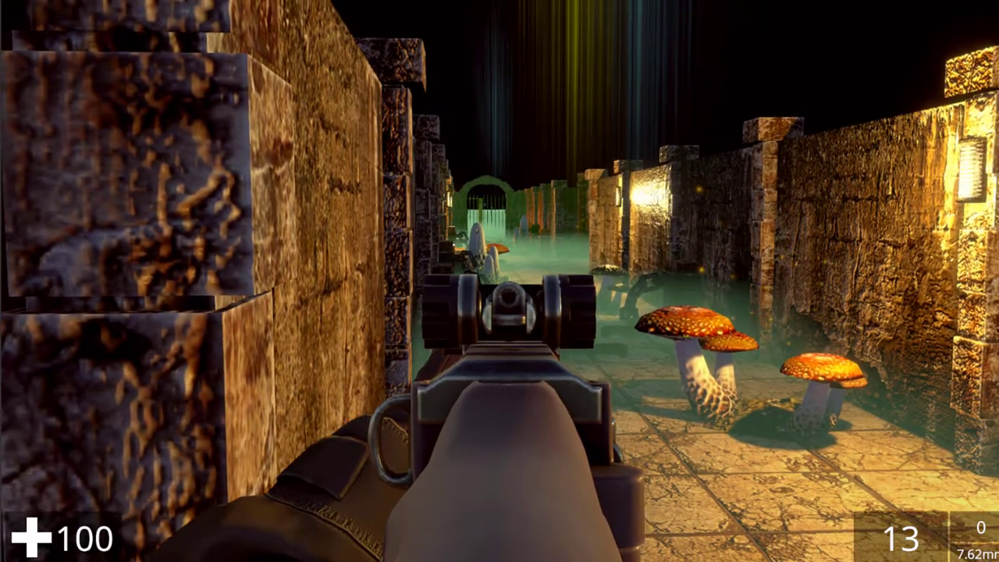
right_click(500, 283)
key("d")
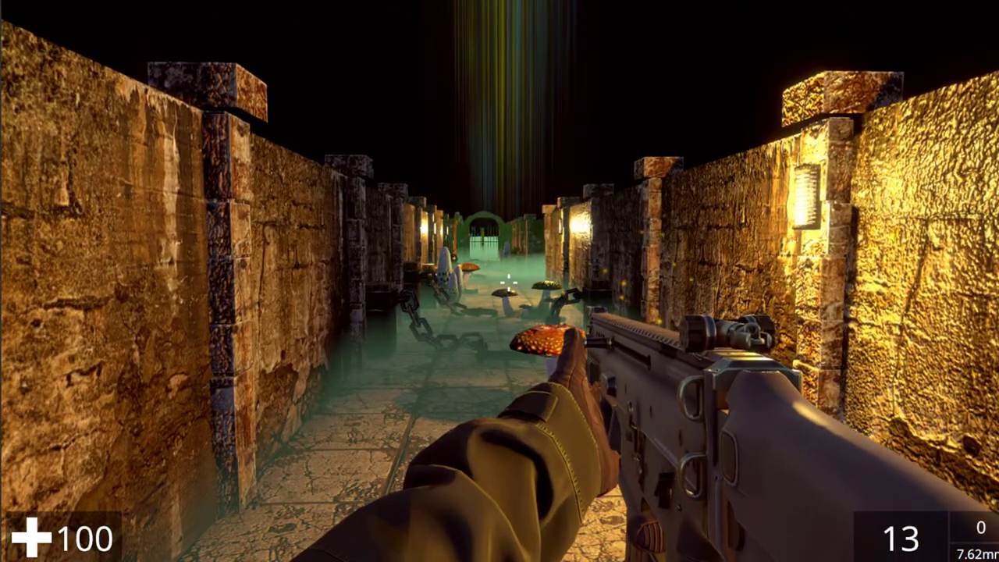
key("2")
key("w")
key("w")
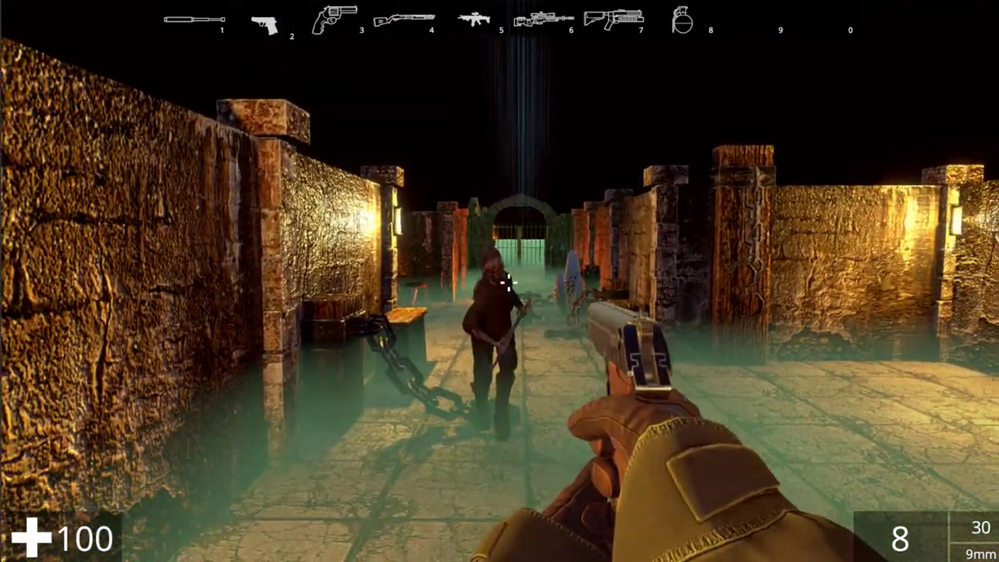
left_click(508, 285)
left_click(507, 285)
key("s")
left_click(507, 284)
left_click(507, 285)
left_click(507, 285)
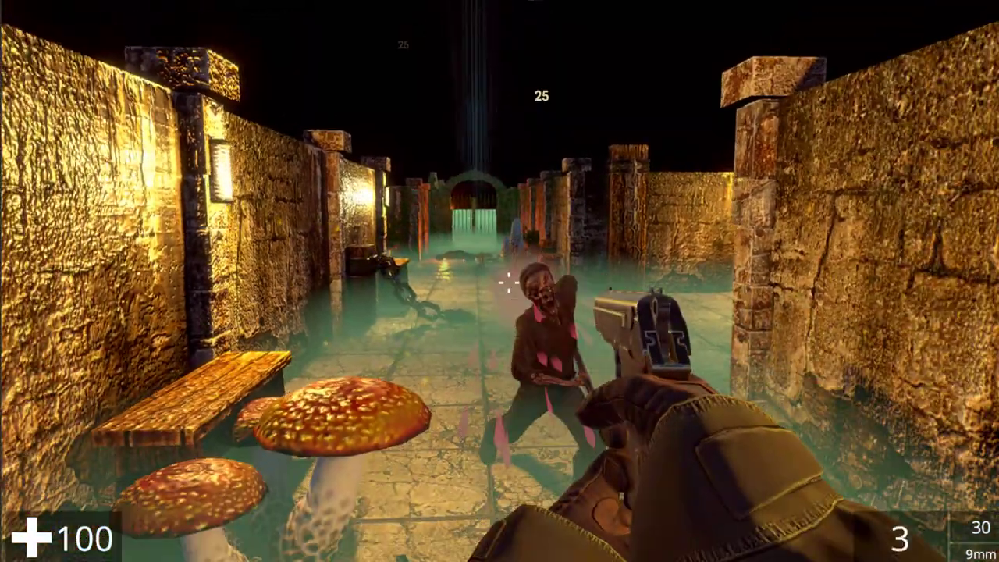
left_click(507, 284)
left_click(507, 284)
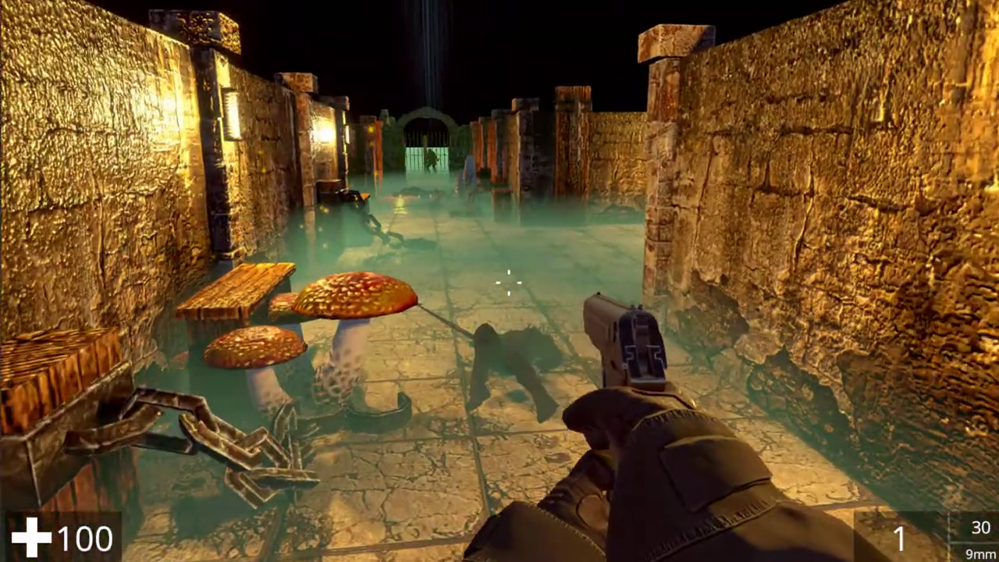
key("w")
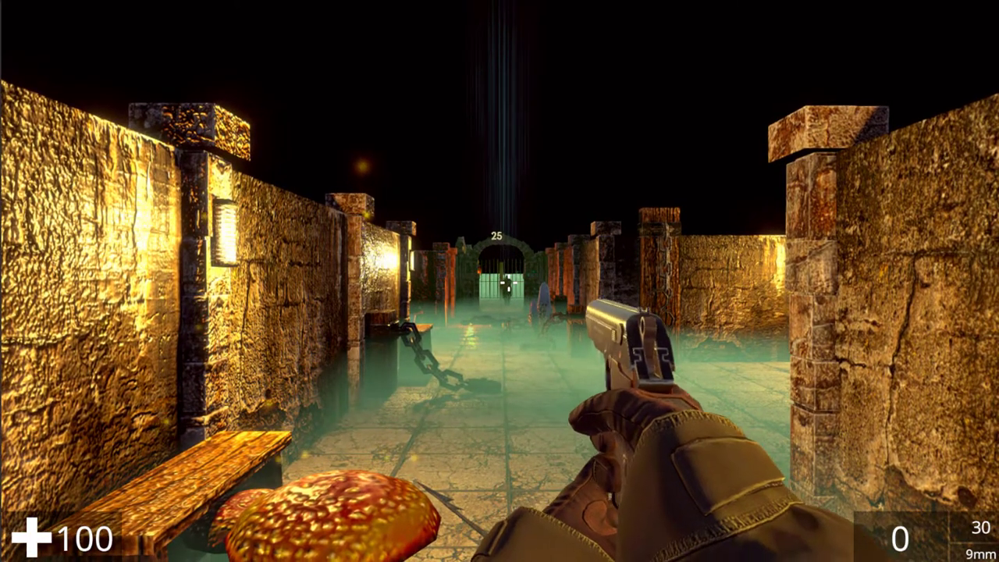
key("r")
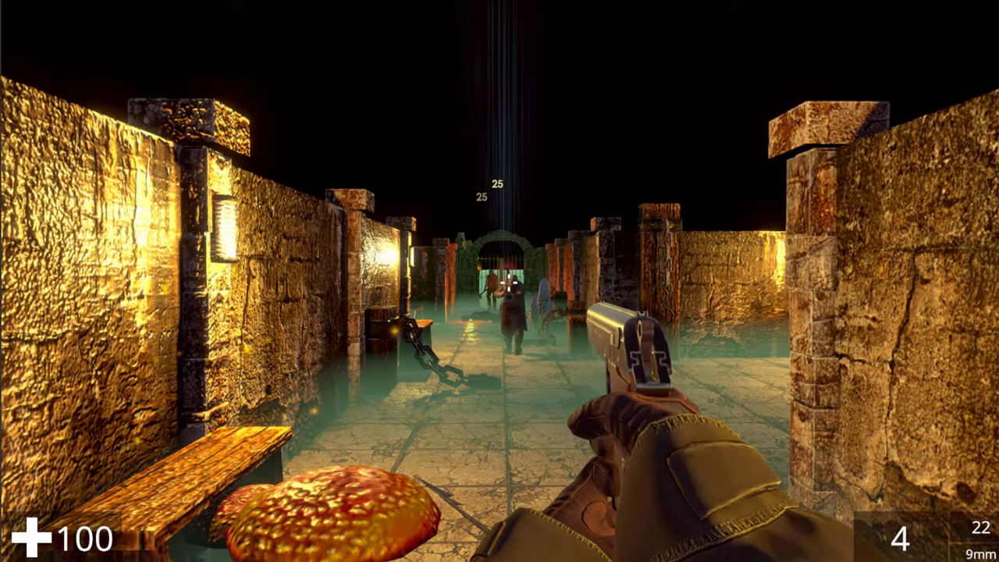
left_click(509, 286)
left_click(509, 285)
left_click(509, 285)
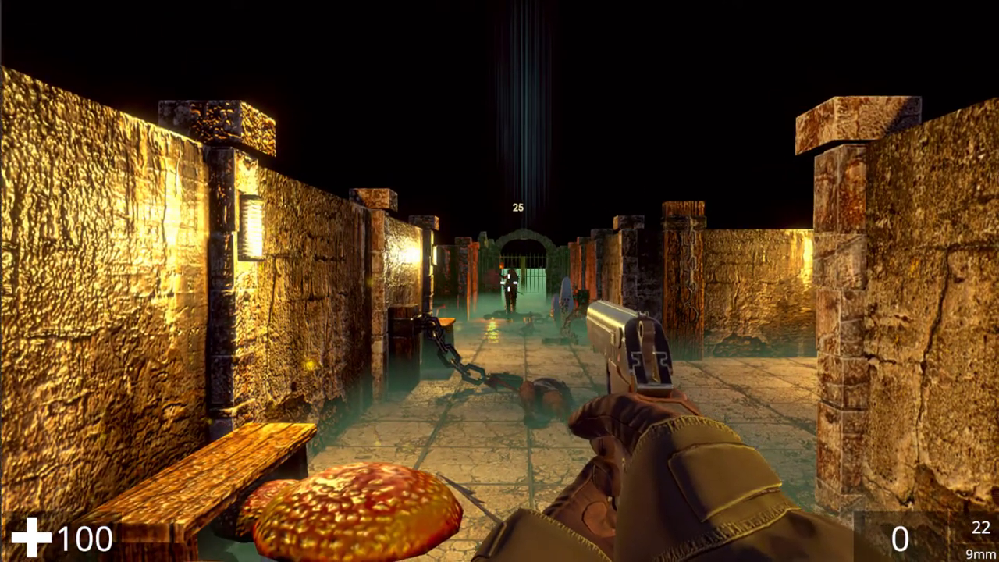
key("r")
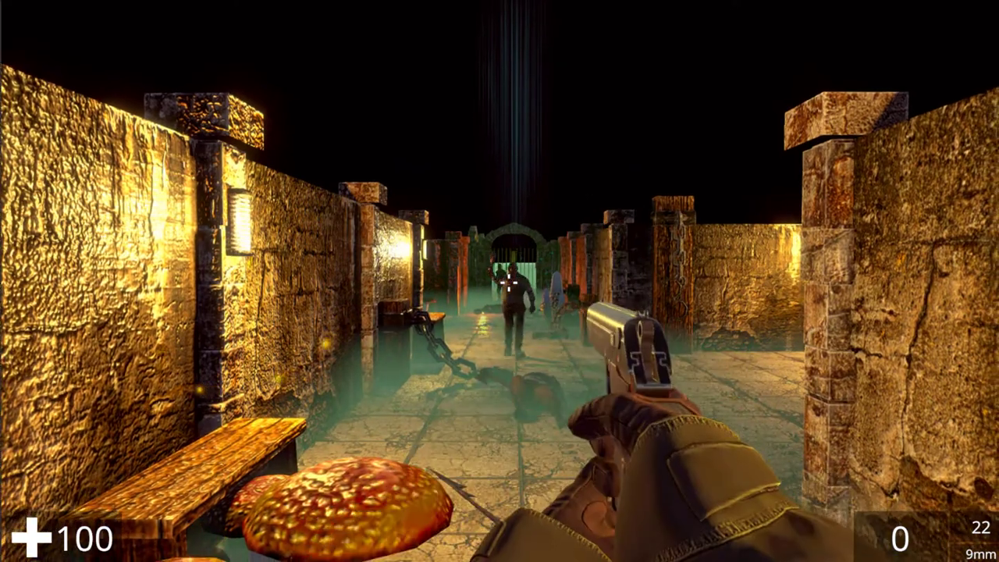
left_click(509, 285)
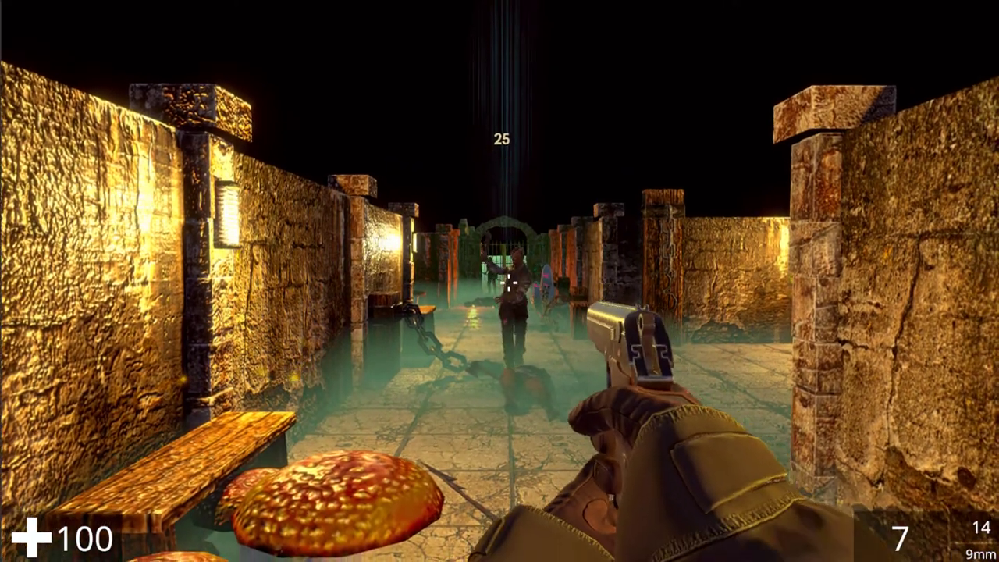
left_click(508, 286)
left_click(509, 286)
left_click(509, 286)
left_click(508, 286)
left_click(509, 286)
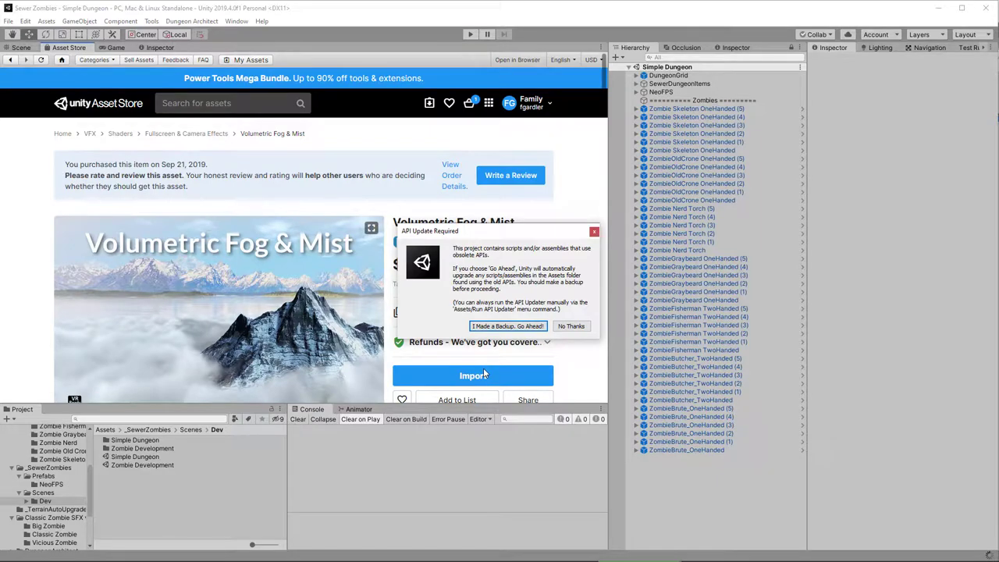
Allow Unity to update the project's obsolete APIs automatically
left_click(492, 327)
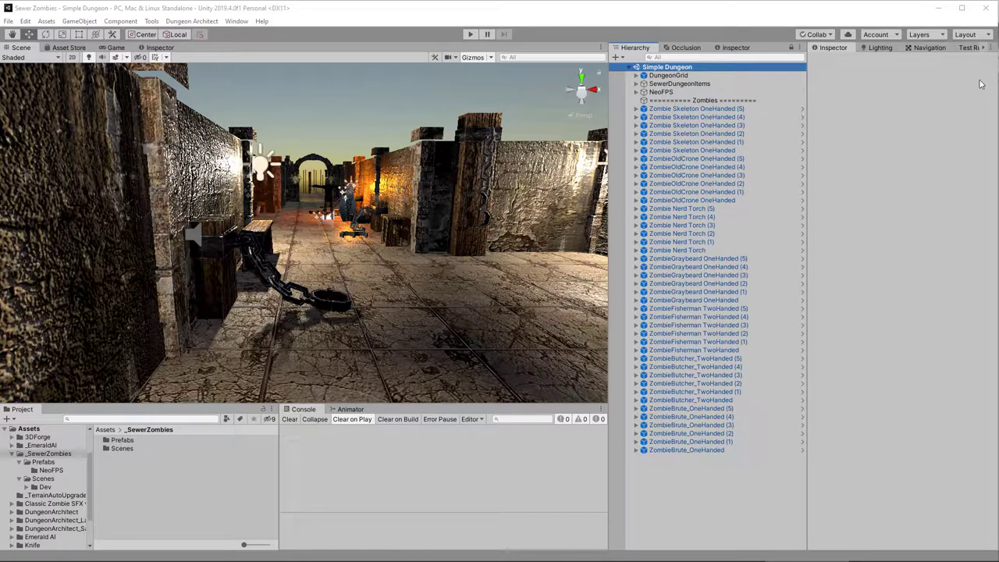
Add the Volumetric Fog & Mist component to the SceneCamera under NeoFPS's SimpleSpawnerAndGameMode
left_click(635, 92)
left_click(644, 109)
left_click(675, 117)
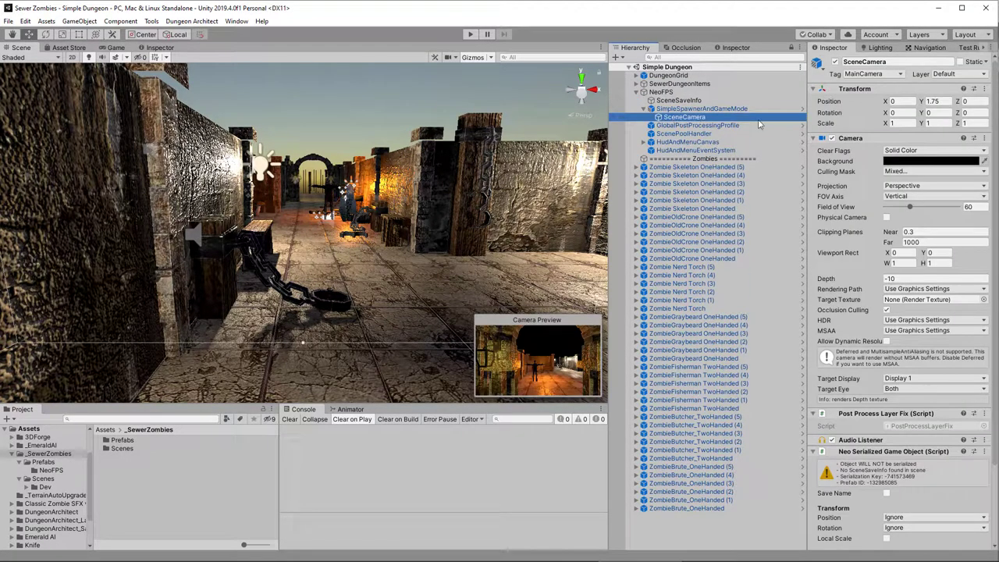
scroll(919, 484, "down", 3)
left_click(898, 536)
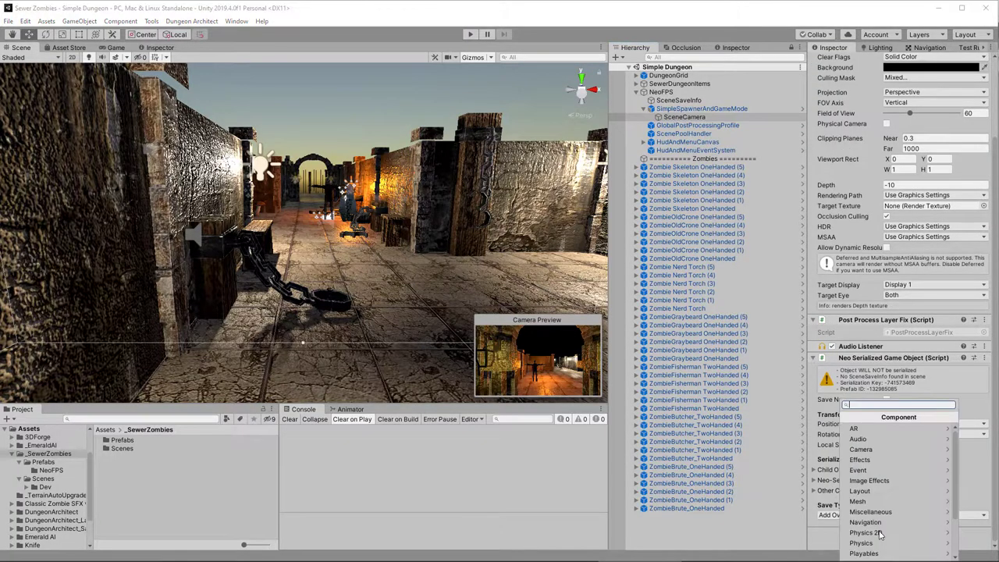
type("fog mist")
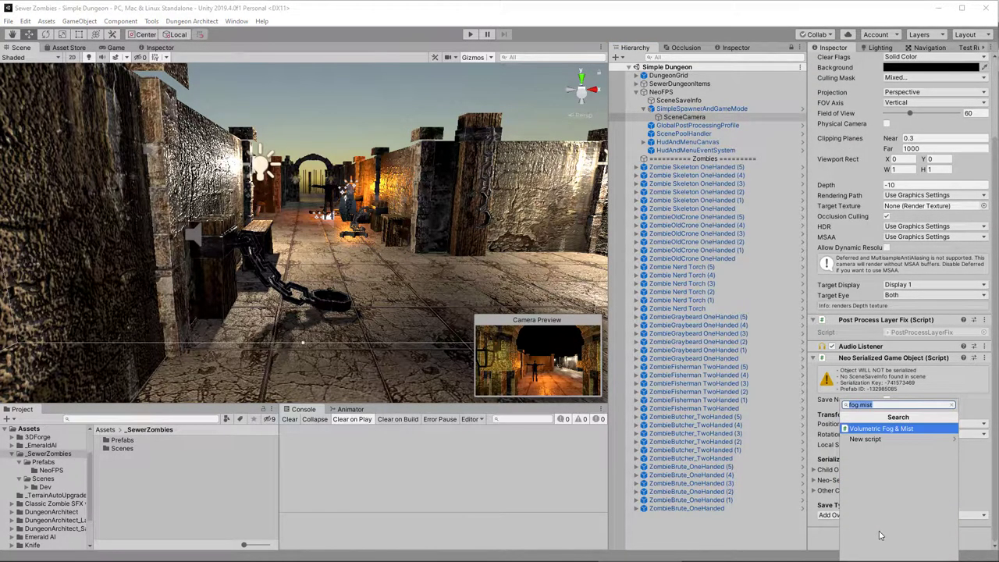
key("Return")
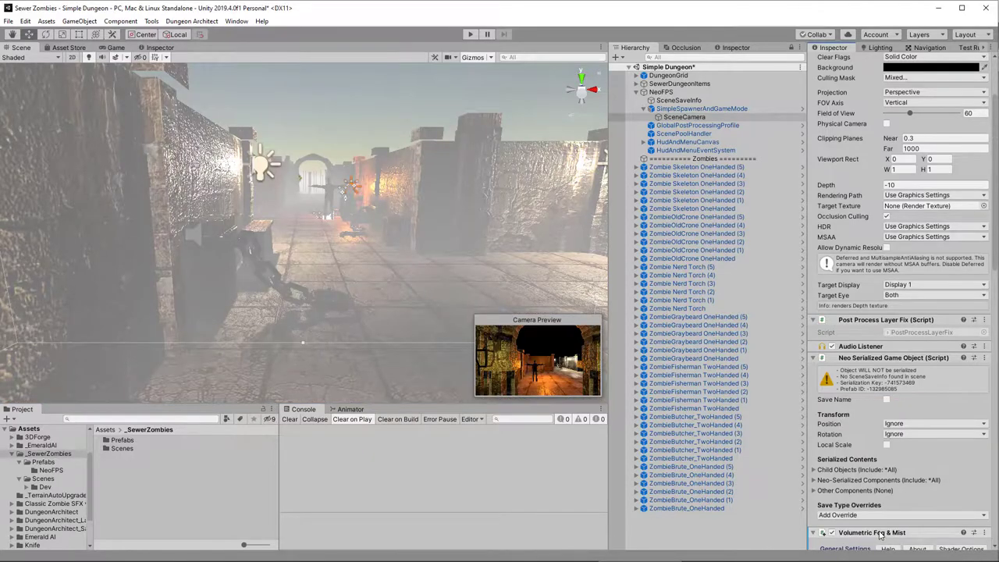
Create a new profile for the SceneCamera's Volumetric Fog & Mist component
scroll(911, 502, "down", 10)
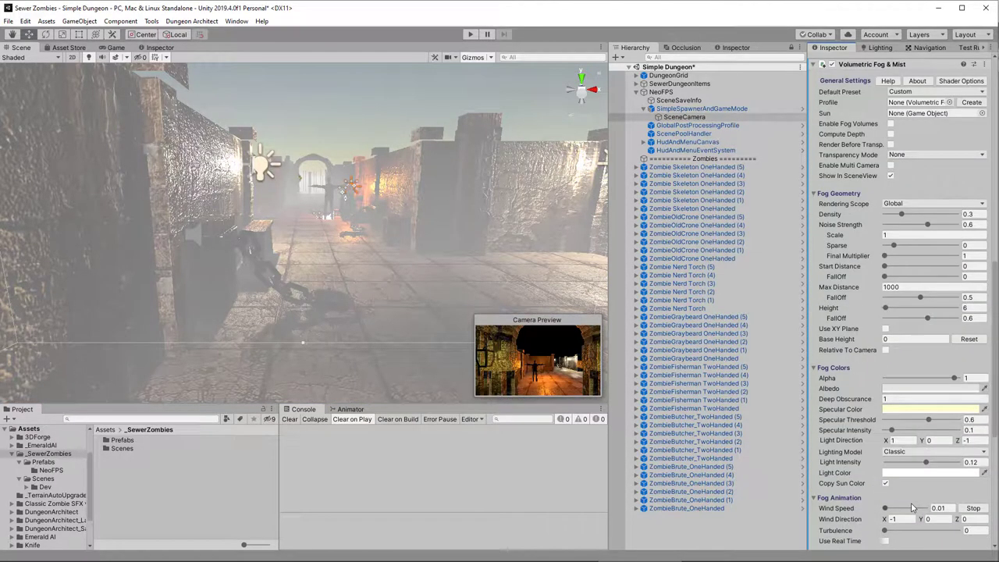
scroll(911, 508, "up", 2)
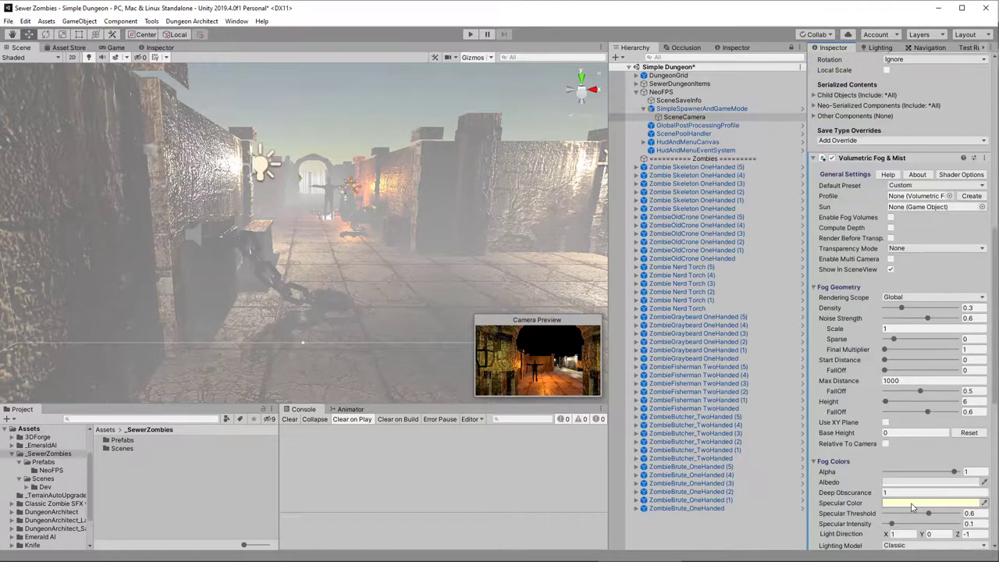
left_click(972, 196)
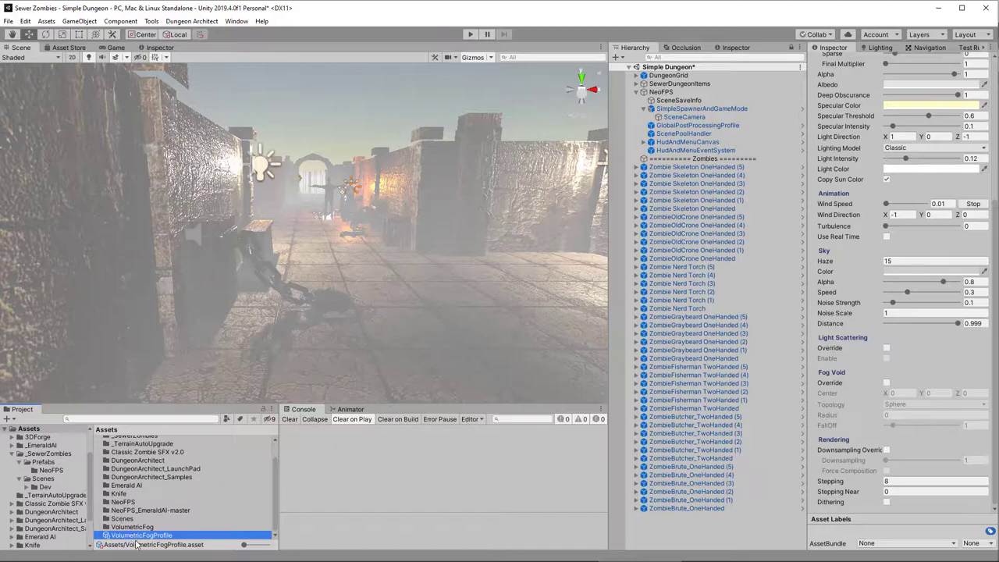
Move the VolumetricFogProfile asset from the Assets root into the _SewerZombies/Scenes/Dev folder
left_click(38, 478)
left_click(27, 487)
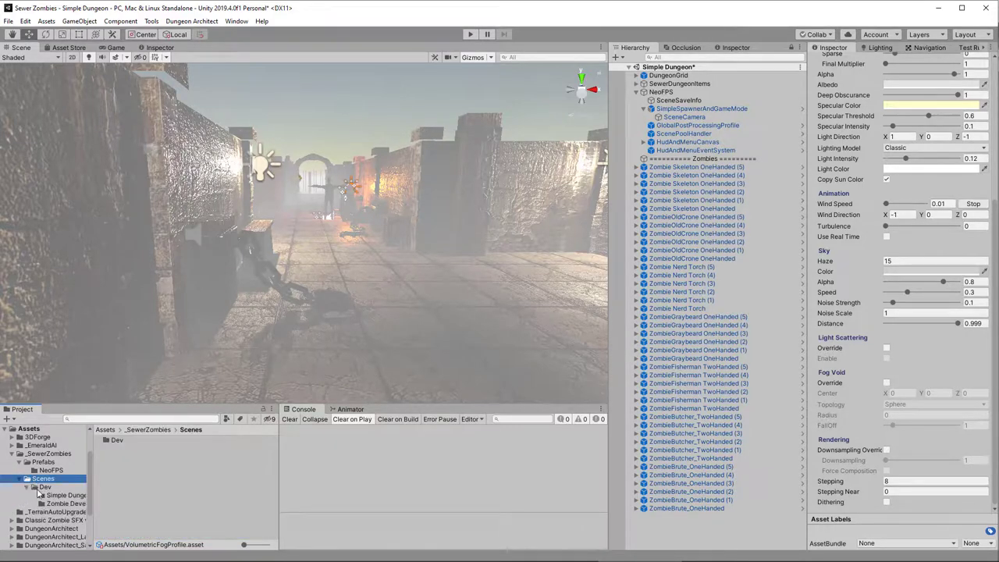
left_click(45, 486)
scroll(32, 484, "up", 2)
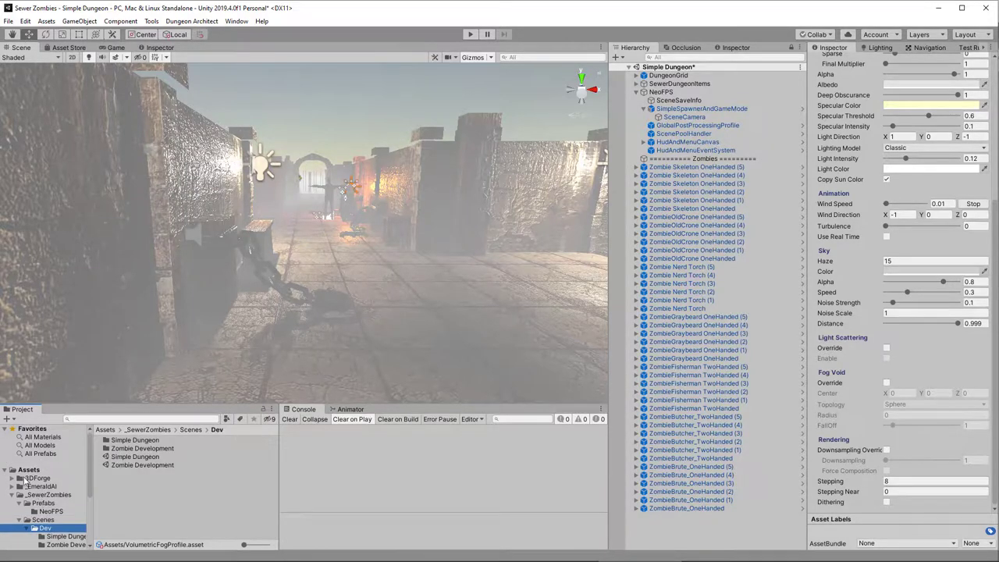
left_click(30, 469)
scroll(122, 497, "down", 3)
left_click_drag(133, 536, 47, 529)
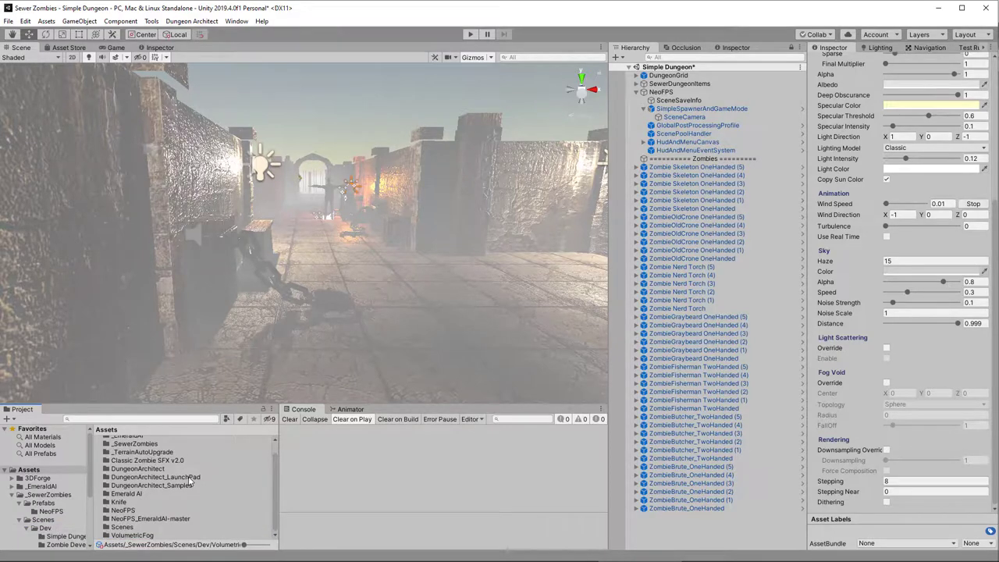
Enable Sync With Profile on the SceneCamera's Volumetric Fog & Mist component
left_click(684, 116)
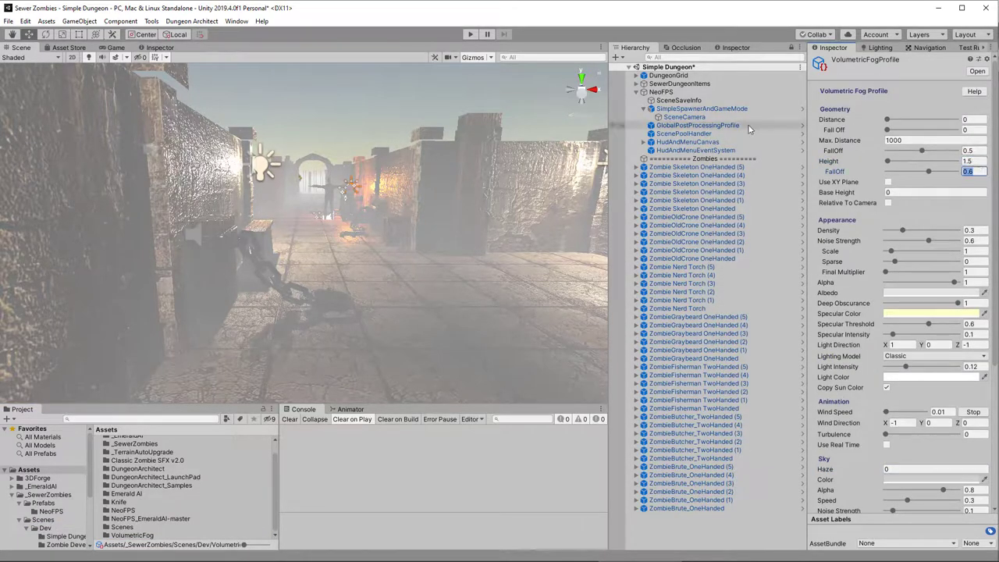
scroll(889, 491, "down", 10)
double_click(928, 222)
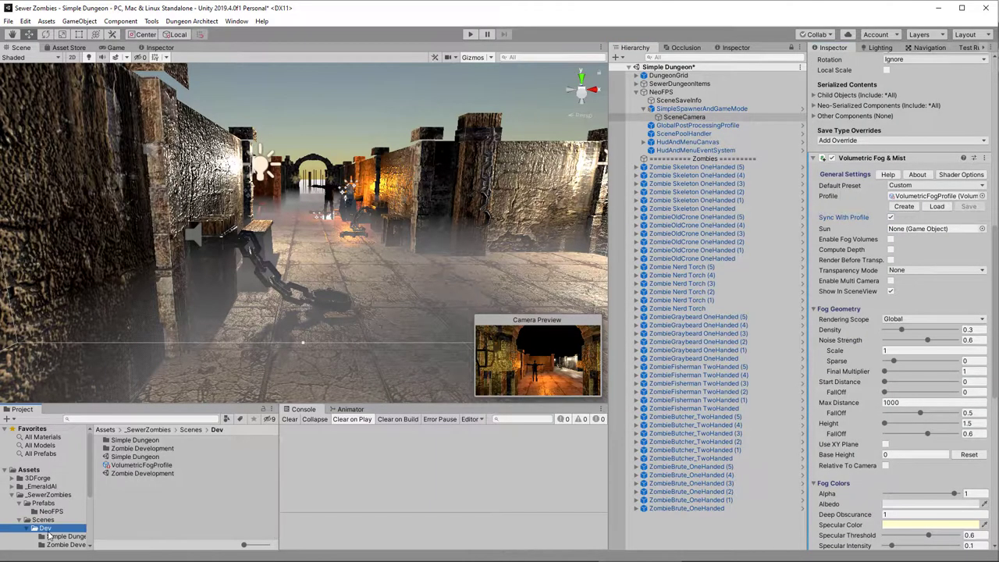
Set the VolumetricFogProfile's density to about 0.534, noise strength to 1 and alpha to about 0.902
scroll(897, 195, "up", 5)
mouse_move(905, 232)
left_mouse_down()
mouse_move(957, 240)
mouse_move(915, 231)
left_mouse_up()
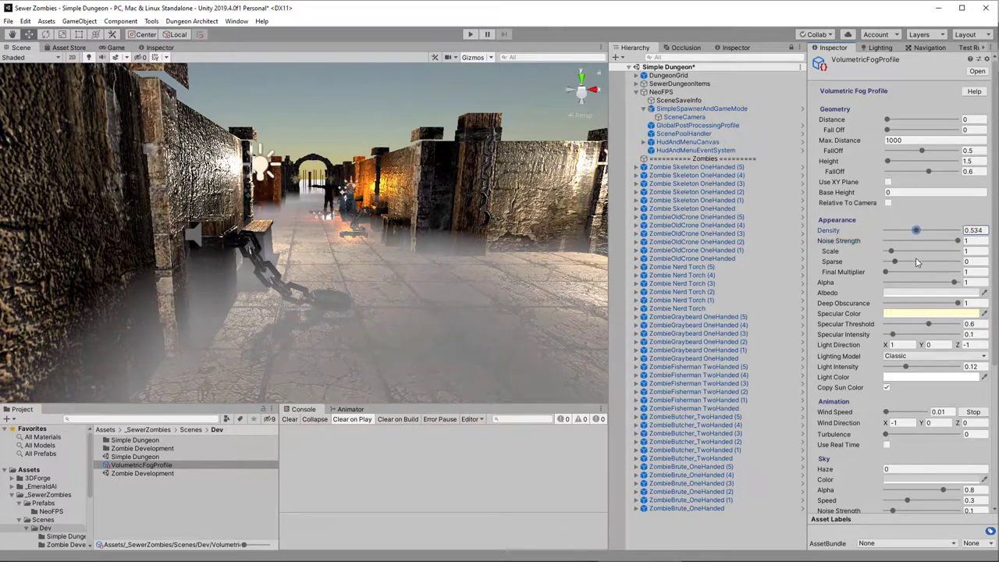
left_click_drag(953, 283, 945, 284)
Change the fog profile's albedo to a pale green and its specular color to green A2C686
left_click(934, 292)
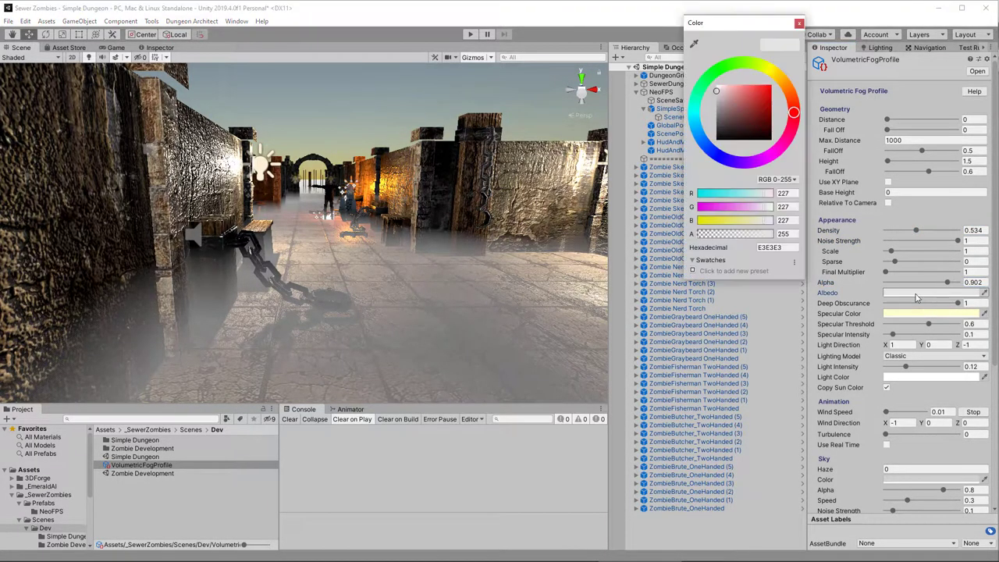
left_click(717, 71)
left_click(723, 99)
left_click(929, 313)
left_click(740, 63)
left_click(732, 107)
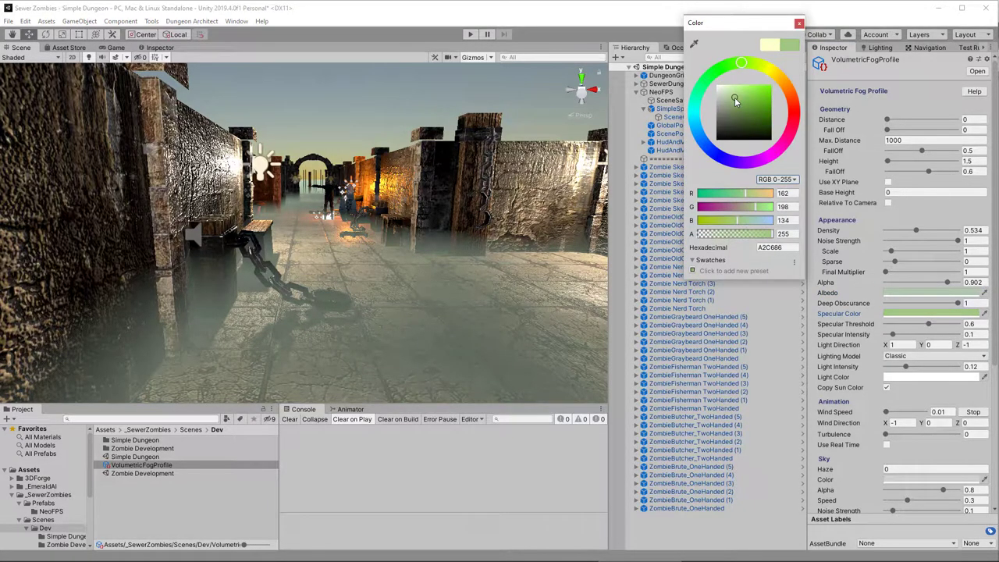
Set the fog's specular threshold to about 0.715, specular intensity to about 0.647 and lighting model to Natural
mouse_move(928, 323)
left_mouse_down()
mouse_move(937, 323)
mouse_move(919, 334)
mouse_move(931, 334)
left_mouse_up()
left_click(918, 356)
left_click(911, 378)
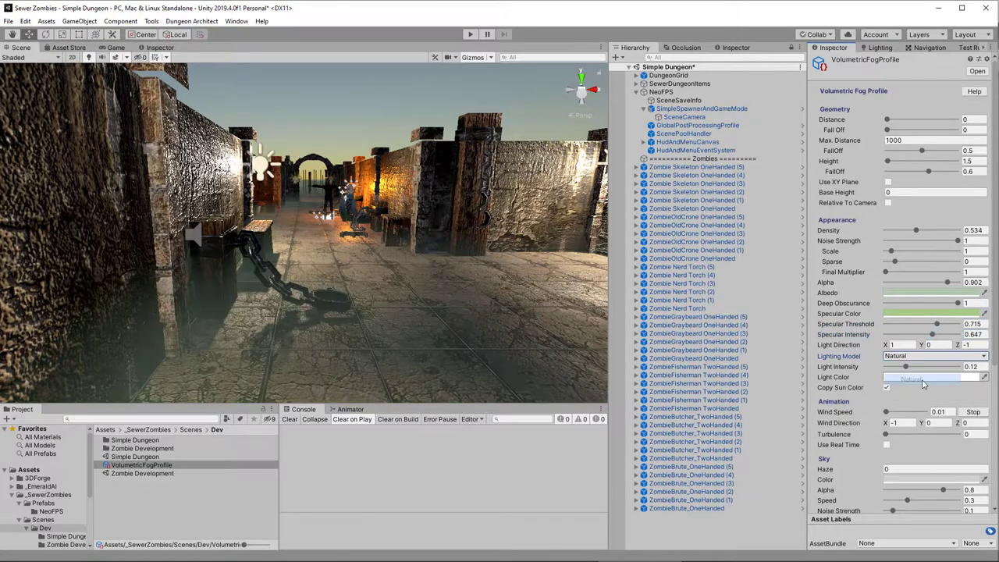
Set the fog's light intensity to about 0.52 and its light color to green 84B97B
left_click_drag(891, 366, 913, 365)
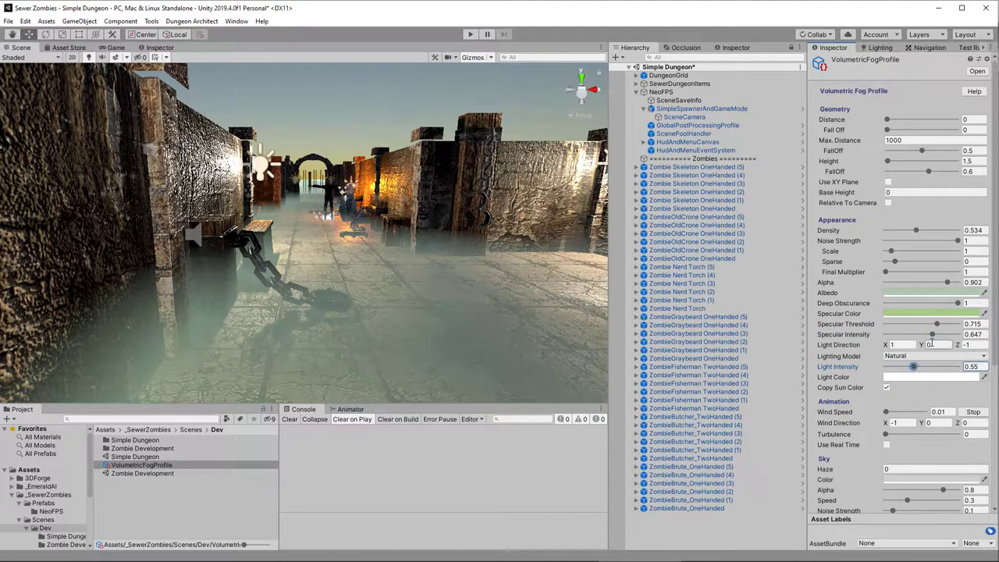
left_click(933, 377)
left_click_drag(796, 109, 727, 71)
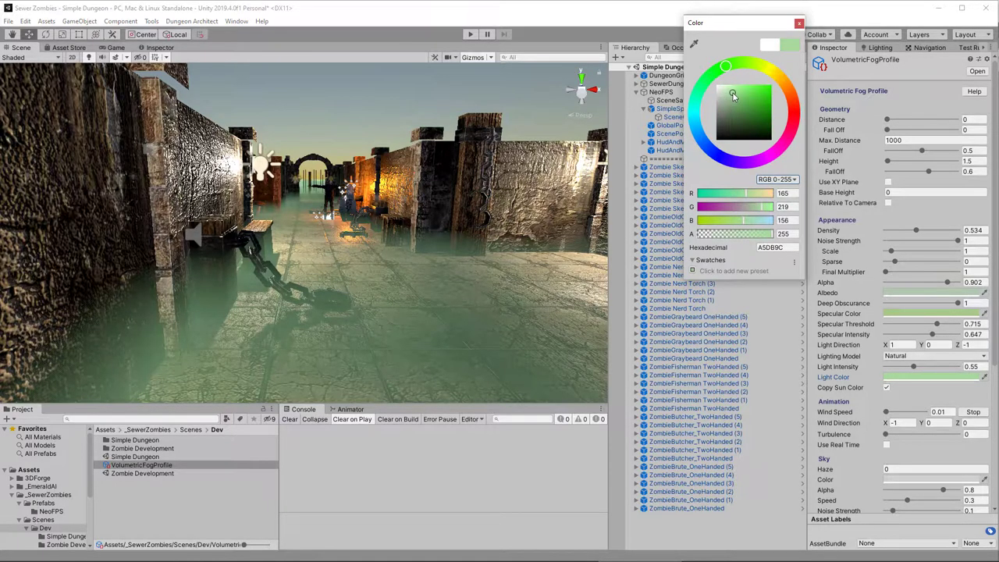
left_click(914, 369)
mouse_move(914, 368)
left_mouse_down()
mouse_move(901, 367)
mouse_move(912, 366)
left_mouse_up()
left_click(905, 377)
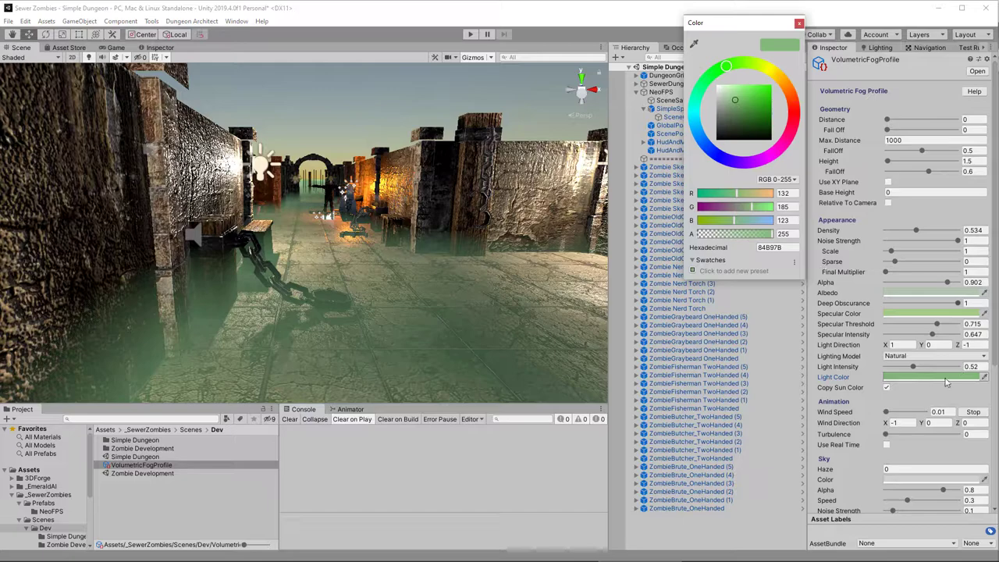
Darken the fog profile's green light color, and set its wind speed to 0.02 and turbulence to about 0.58
left_click_drag(736, 106, 730, 115)
left_click(827, 139)
left_click(940, 412)
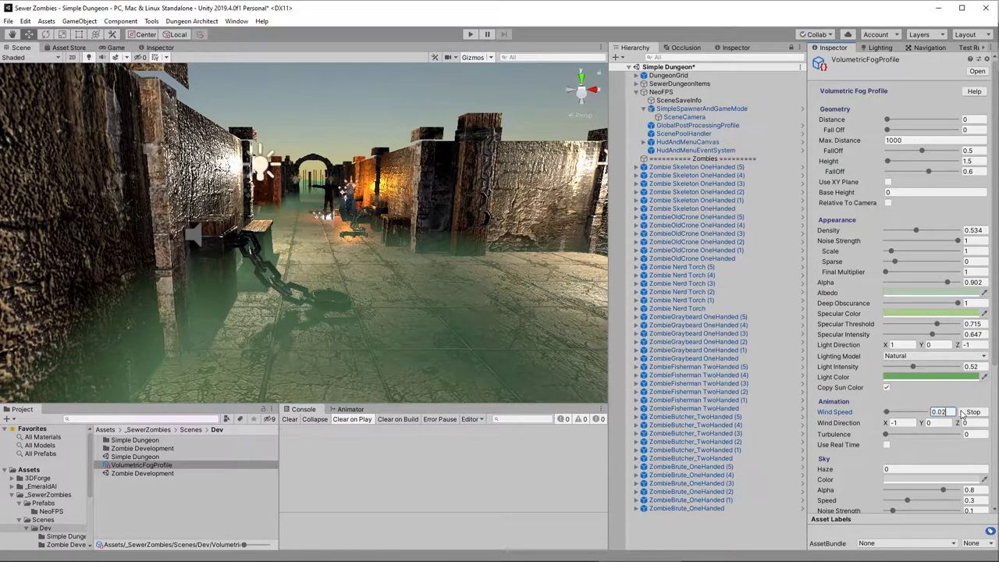
type("0.02")
left_click(886, 434)
left_click_drag(890, 437, 888, 435)
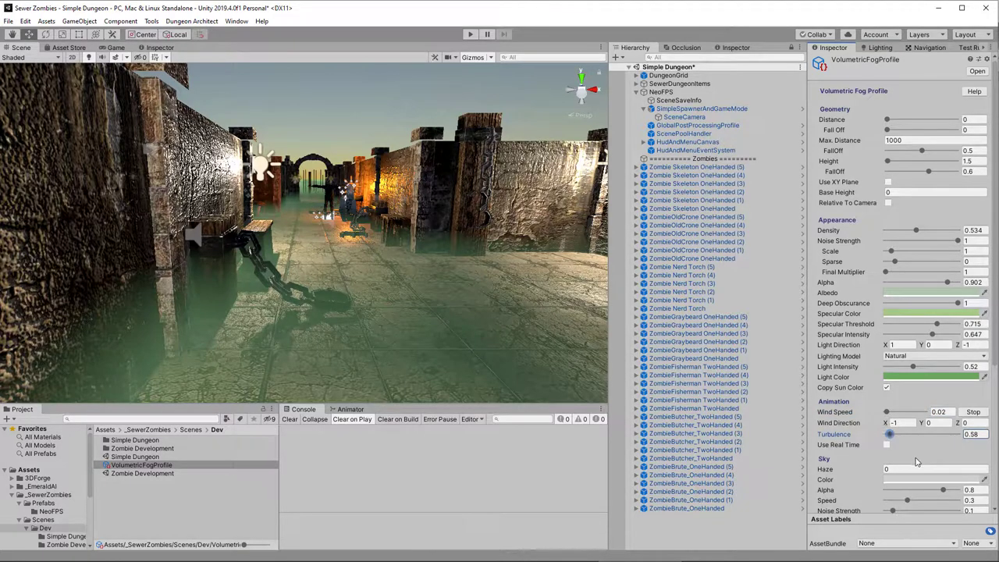
Review the remaining fog profile settings and the shader options of SceneCamera's Volumetric Fog & Mist component
scroll(915, 443, "down", 4)
scroll(907, 394, "down", 1)
scroll(906, 394, "up", 8)
left_click(683, 116)
scroll(873, 371, "down", 11)
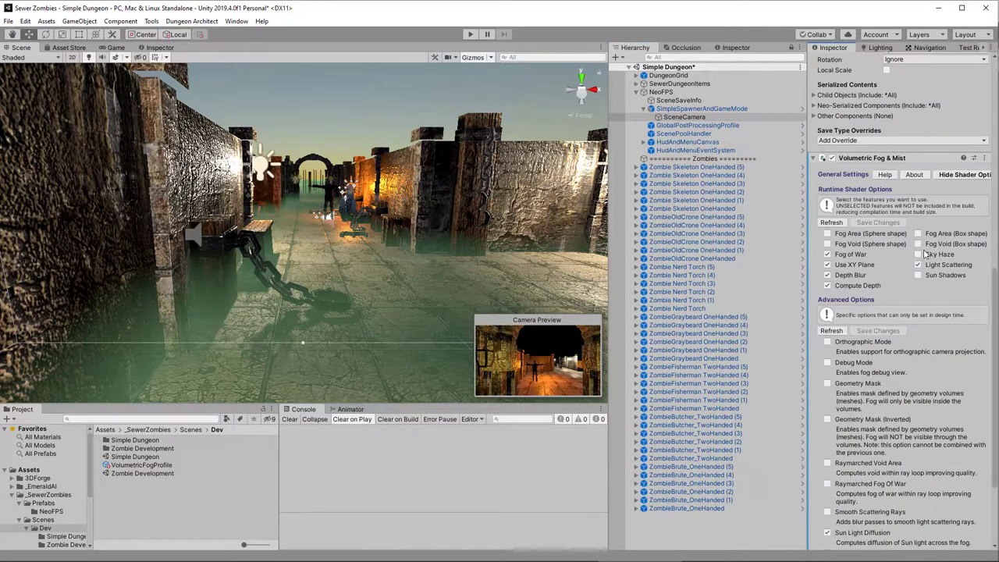
scroll(912, 273, "up", 11)
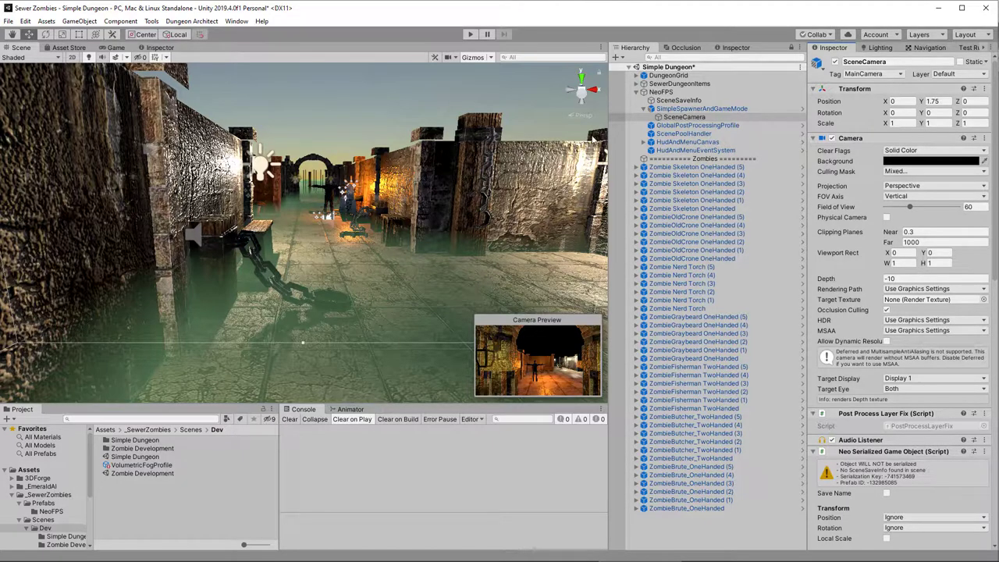
Open the Sewer Zombie Player prefab that SimpleSpawnerAndGameMode uses as its character prefab
left_click(719, 110)
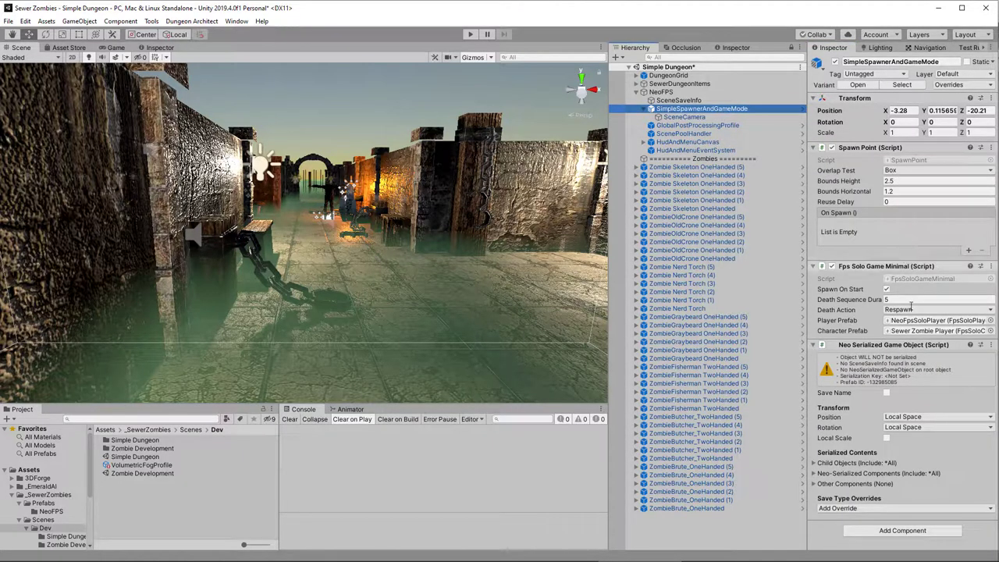
left_click(921, 334)
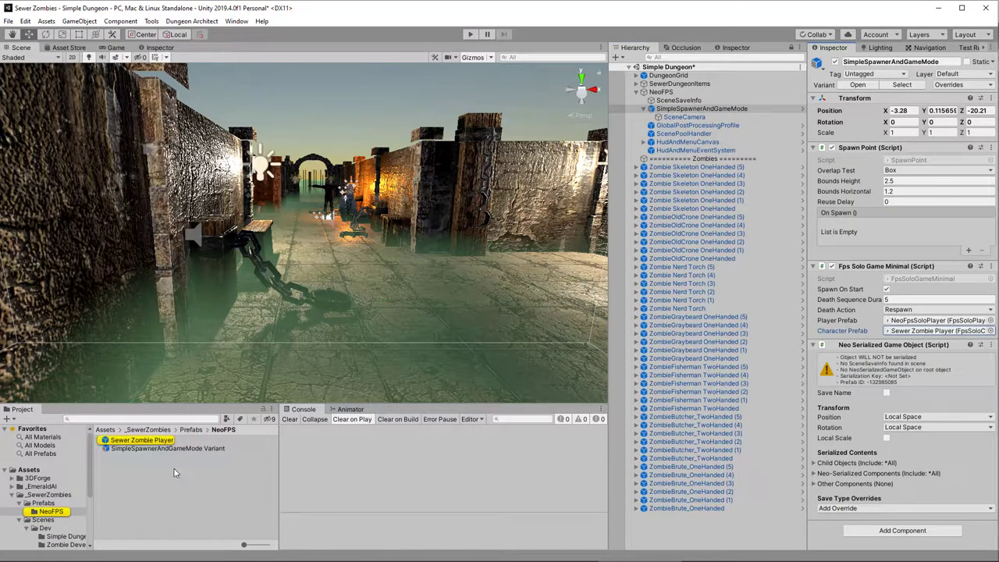
double_click(138, 441)
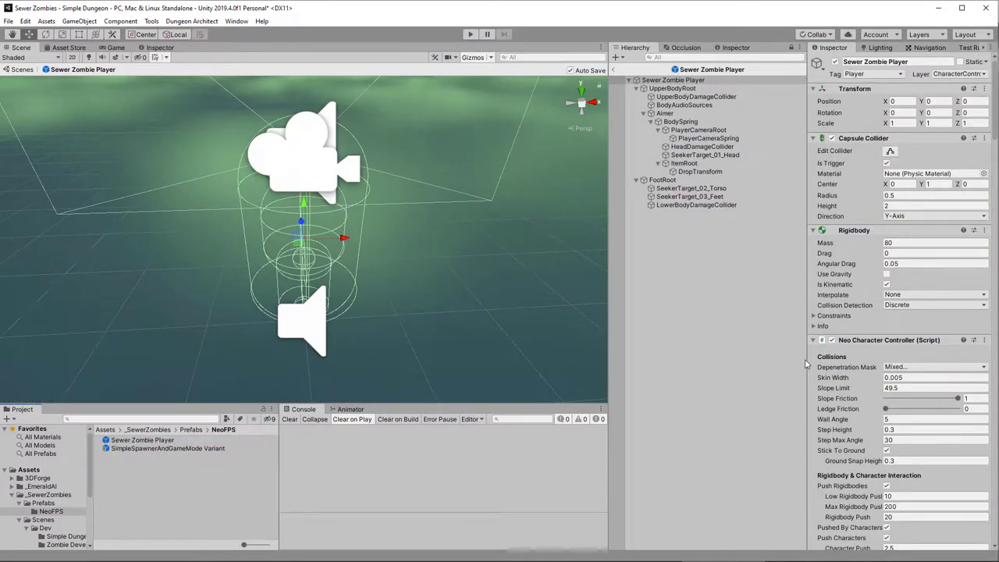
Add a Volumetric Fog & Mist component to the PlayerCameraSpring object of the player prefab
left_click(706, 138)
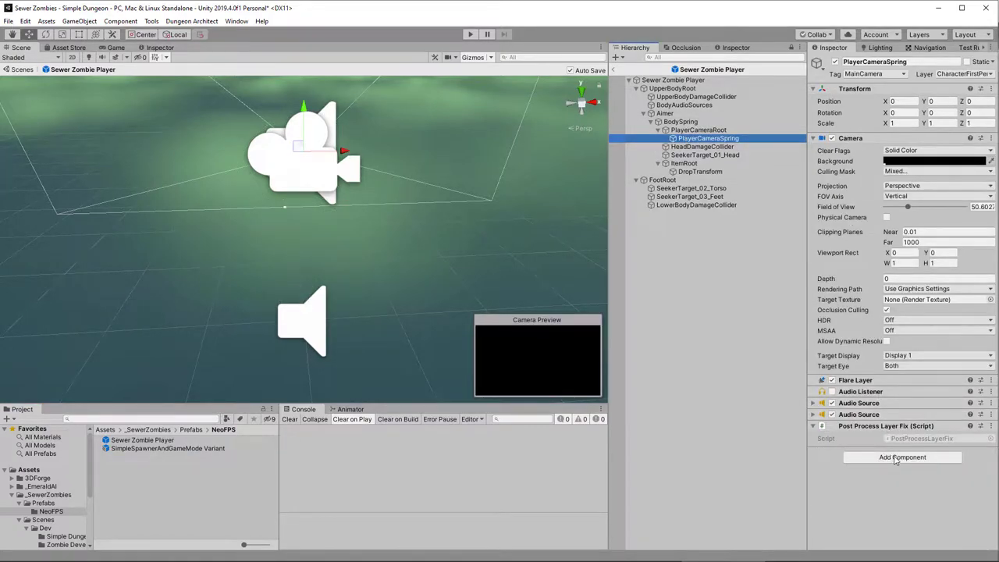
left_click(898, 457)
left_click(903, 425)
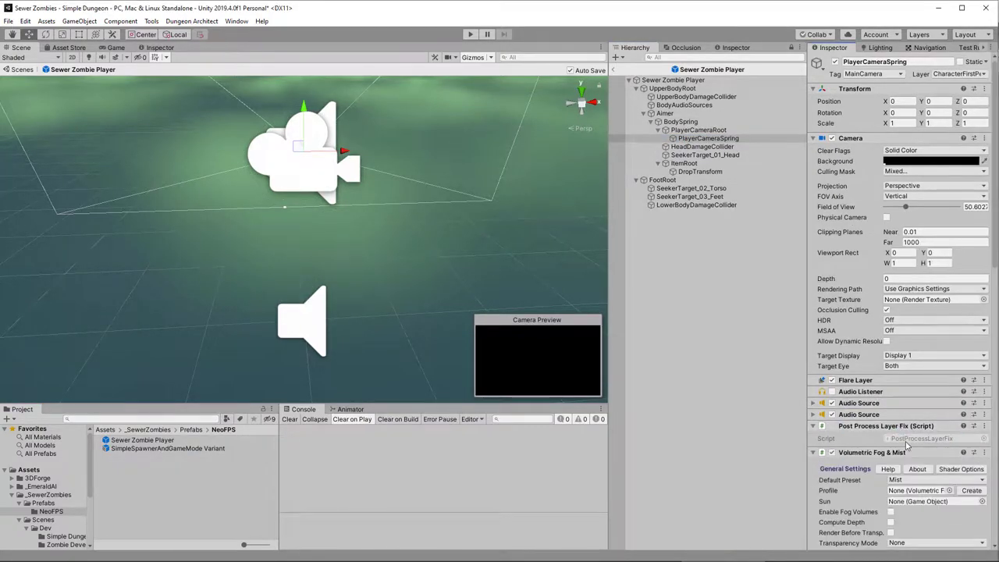
Assign VolumetricFogProfile from the Scenes/Dev folder as the profile of the player camera's fog component
scroll(919, 437, "down", 5)
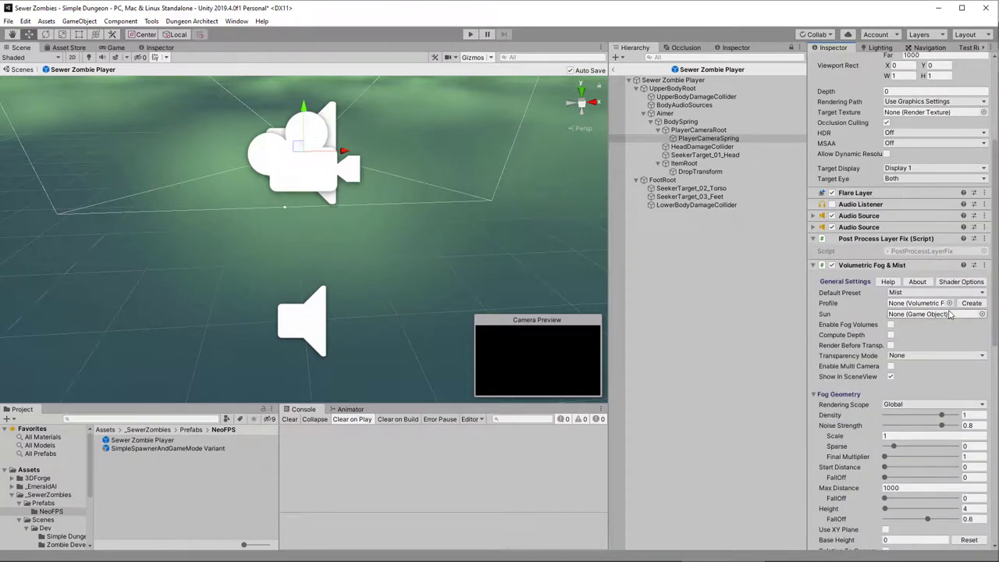
left_click(44, 528)
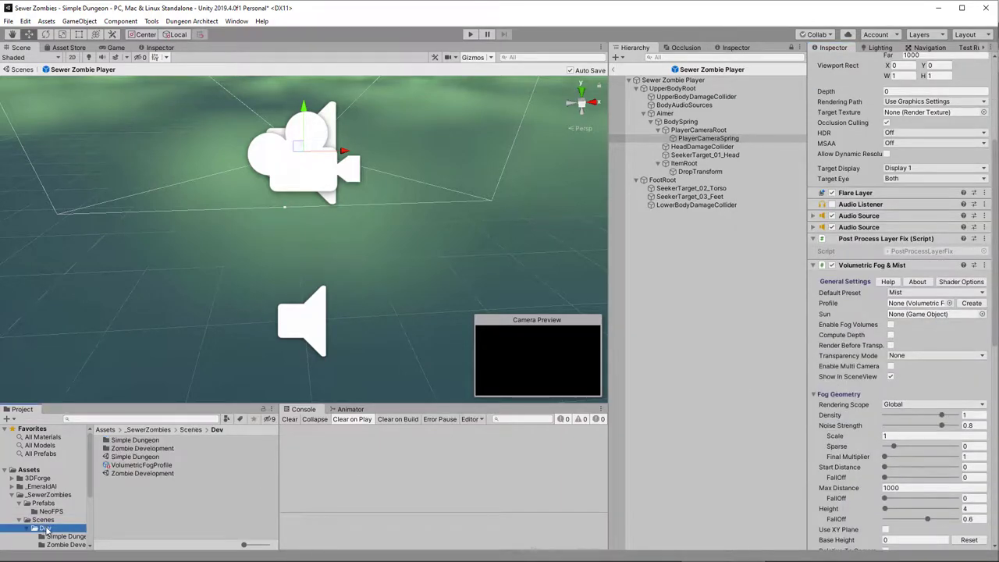
left_click_drag(143, 467, 914, 302)
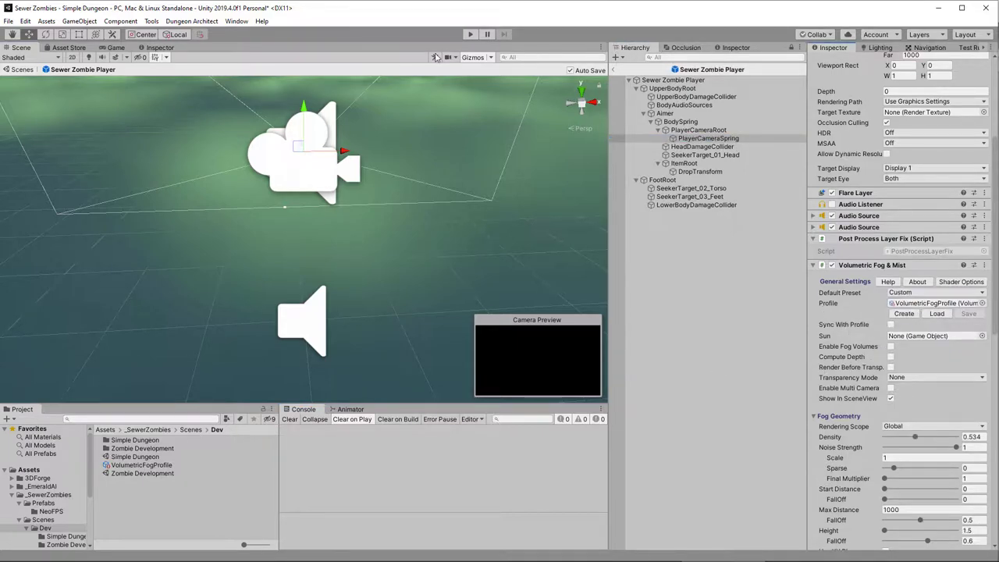
Playtest the Simple Dungeon scene, walking through the corridors and shooting zombies to check the fog in game
left_click(470, 34)
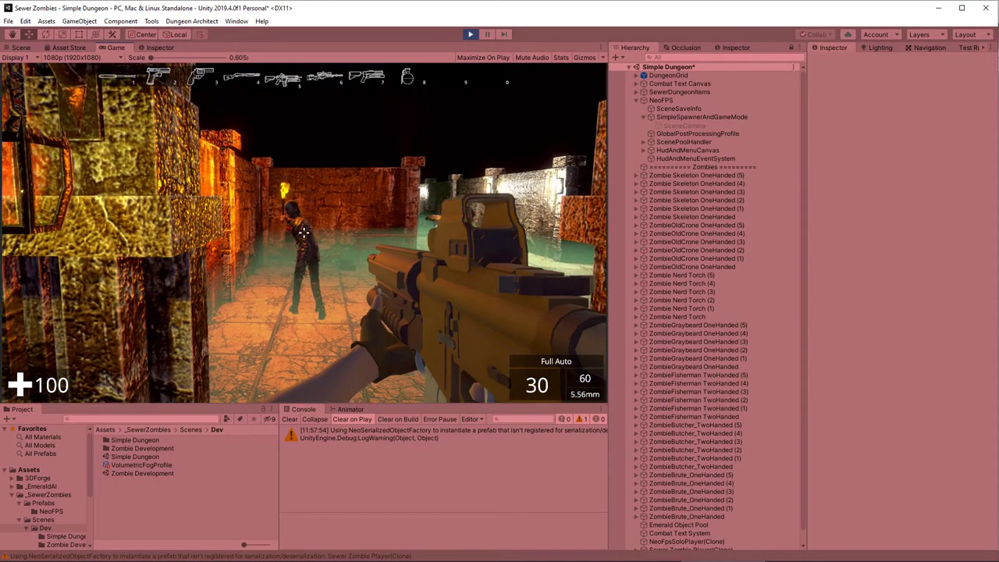
left_click(304, 231)
left_click(304, 232)
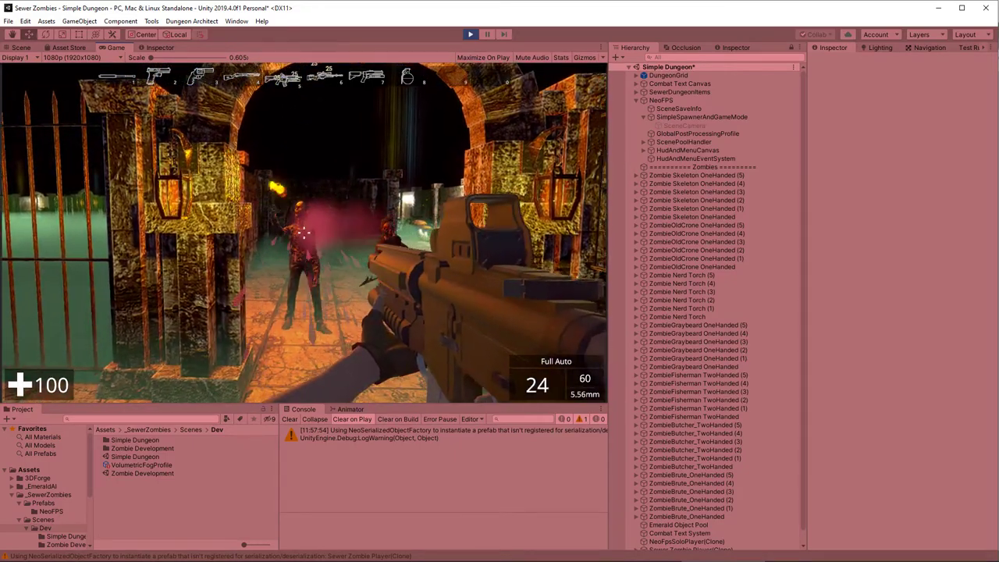
left_click(304, 231)
left_click(305, 231)
left_click(304, 231)
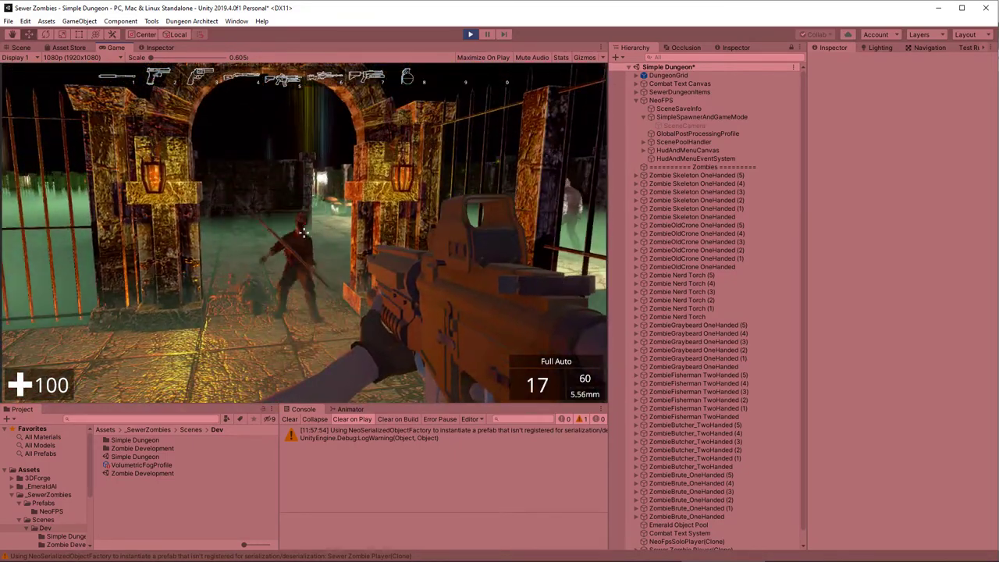
key("w")
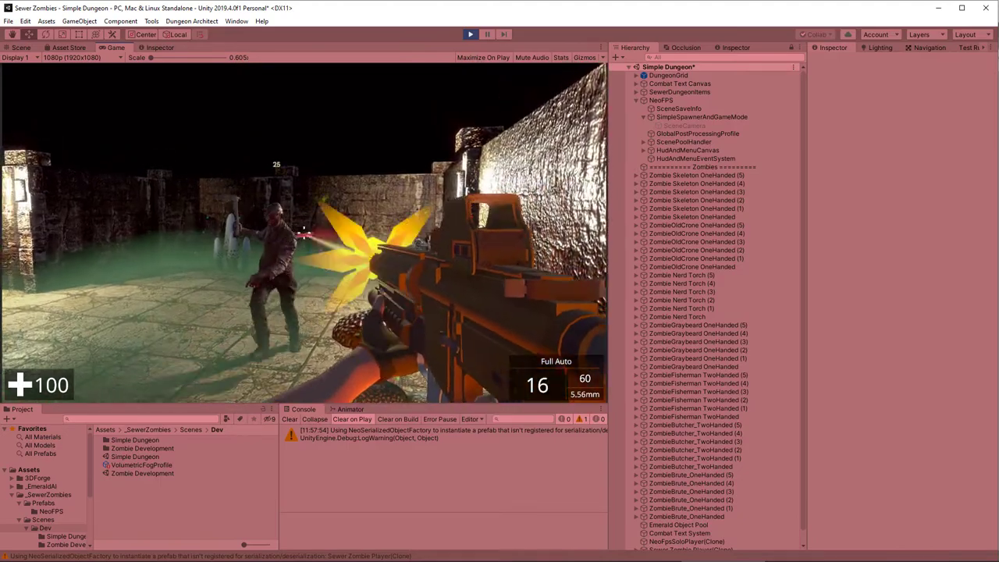
left_click(304, 232)
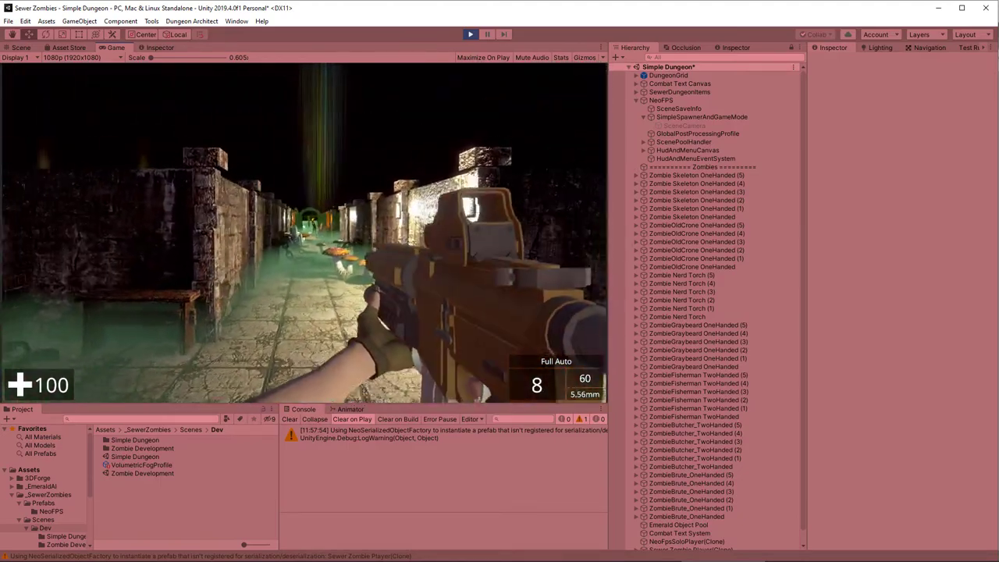
left_click(305, 232)
left_click(304, 232)
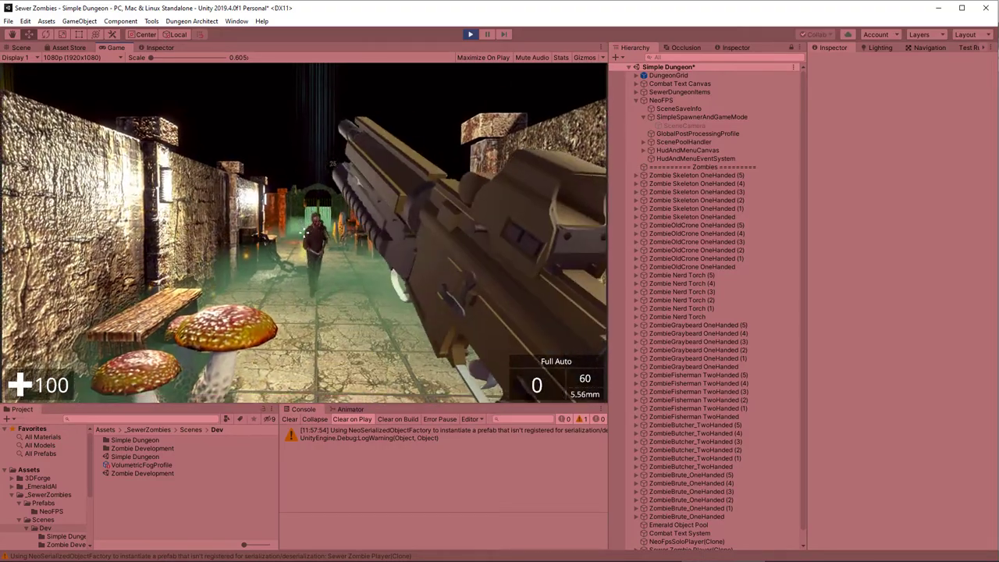
key("s")
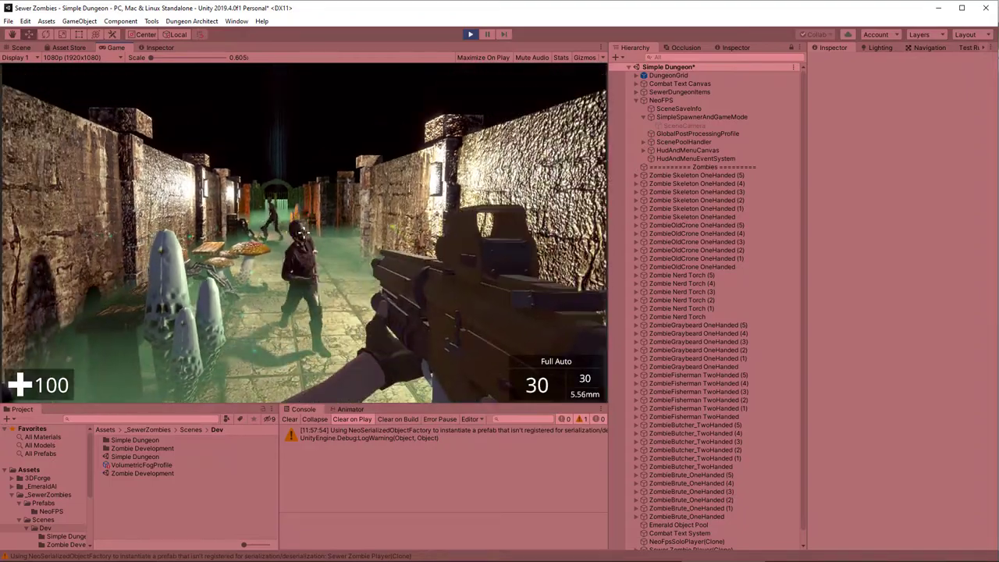
left_click_drag(304, 232, 304, 232)
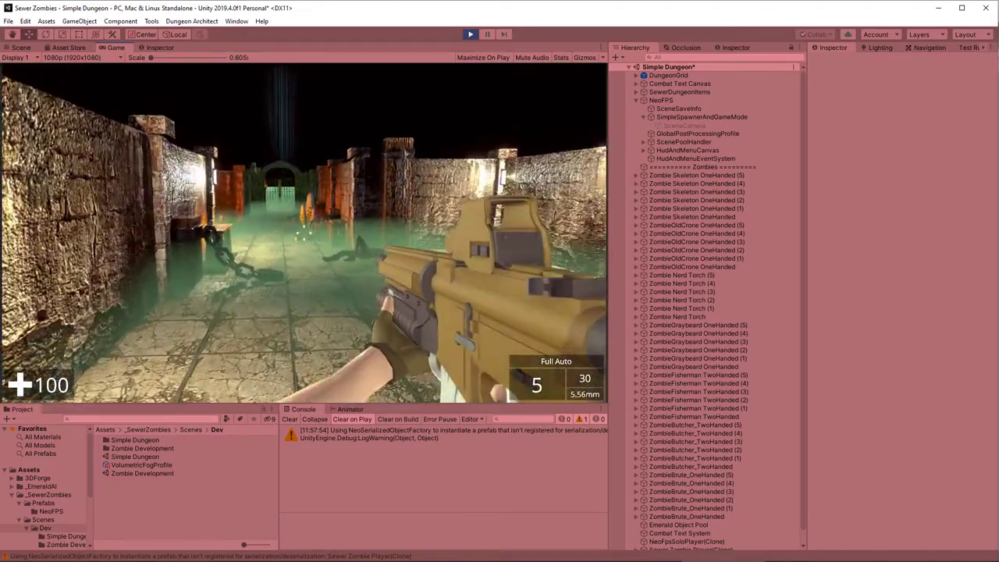
key("w")
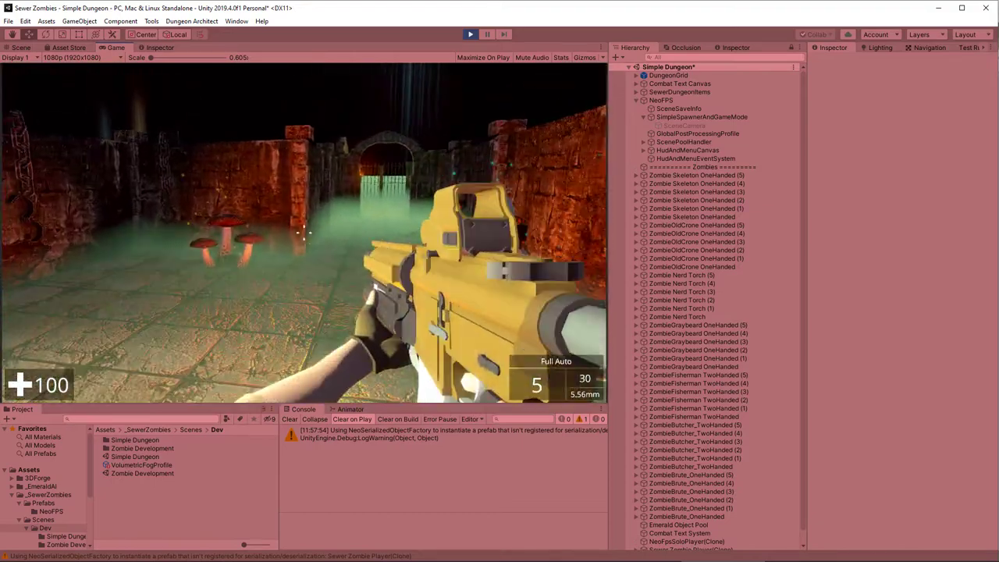
key("w")
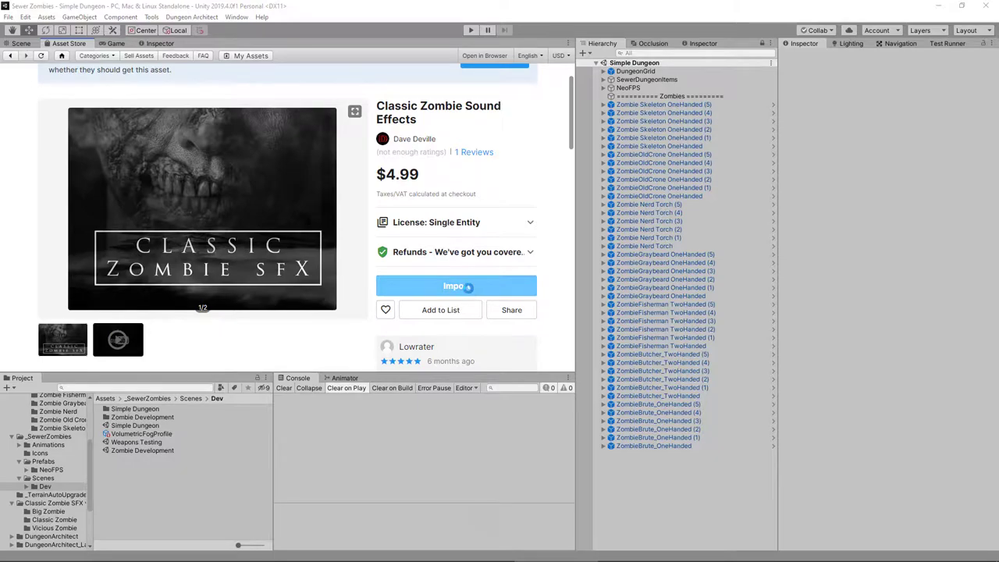
Import the Classic Zombie Sound Effects asset into the project
left_click(468, 287)
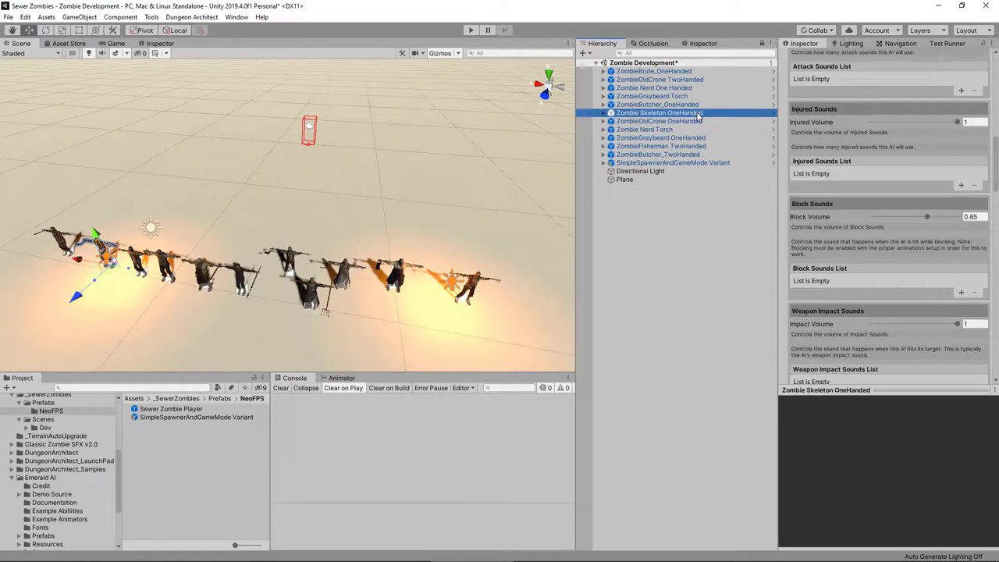
Add four empty entries to the Attack Sounds List in Zombie Skeleton OneHanded's combat sounds
scroll(866, 192, "up", 10)
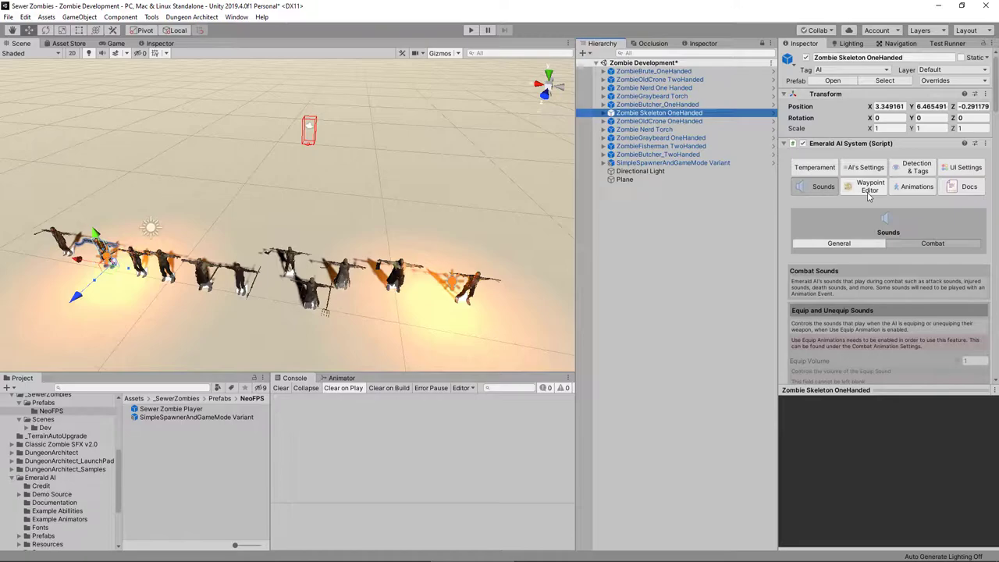
scroll(843, 213, "down", 10)
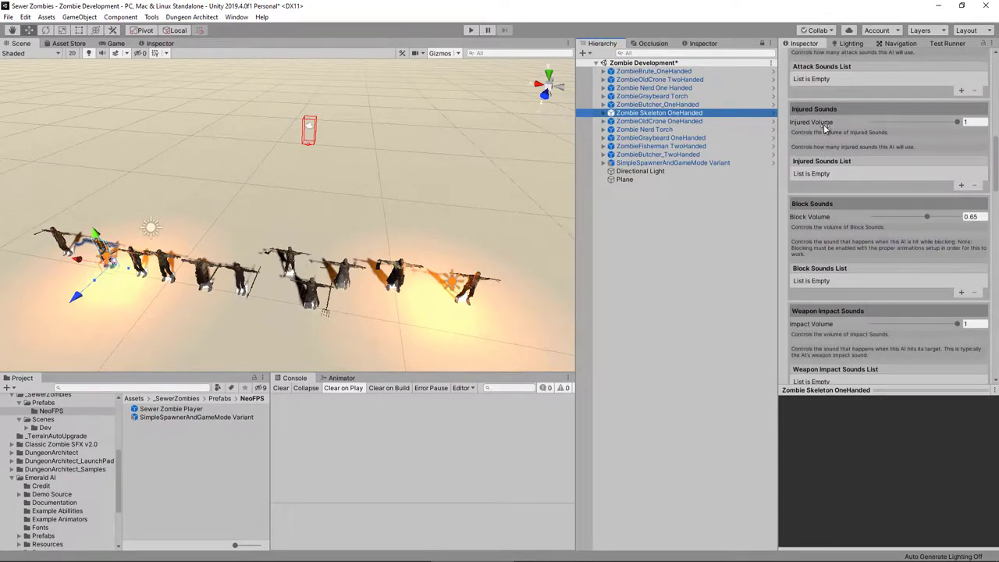
scroll(848, 123, "up", 3)
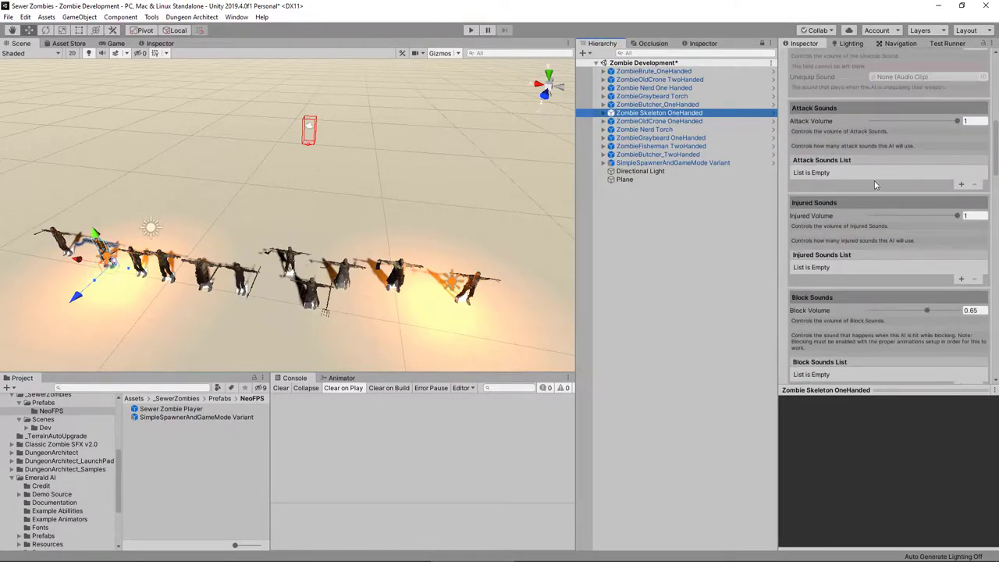
left_click(960, 184)
left_click(961, 185)
left_click(961, 195)
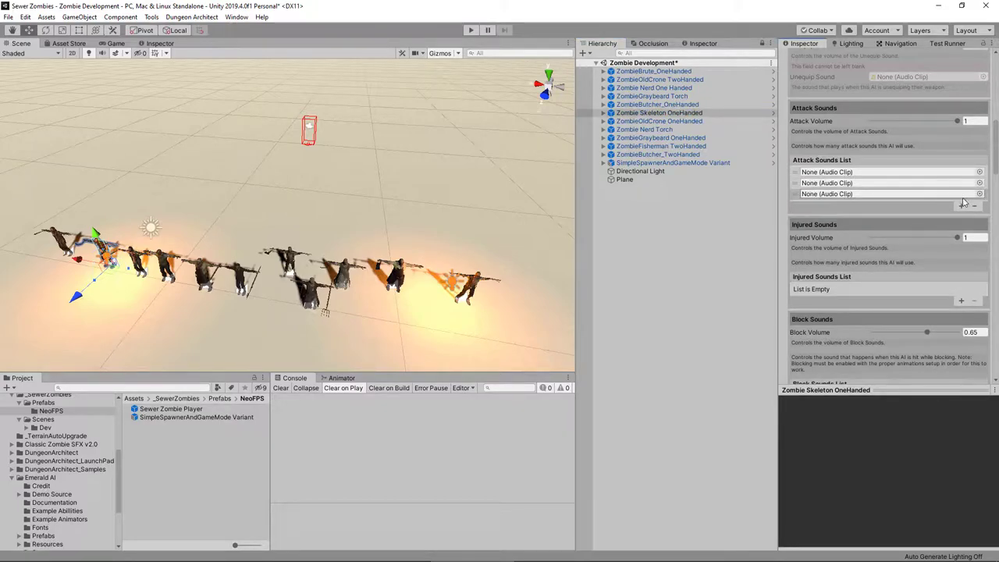
left_click(961, 206)
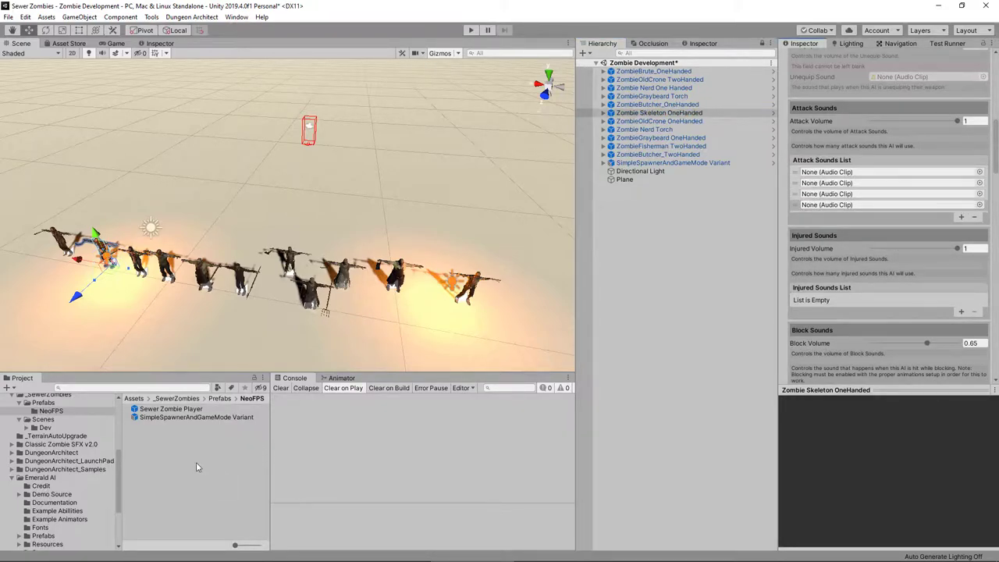
Fill the attack sound entries with clips from the Vicious Zombie folder, starting with Vicious_Zombie_Attack_06 and Vicious_Zombie_Attack_07
left_click(13, 480)
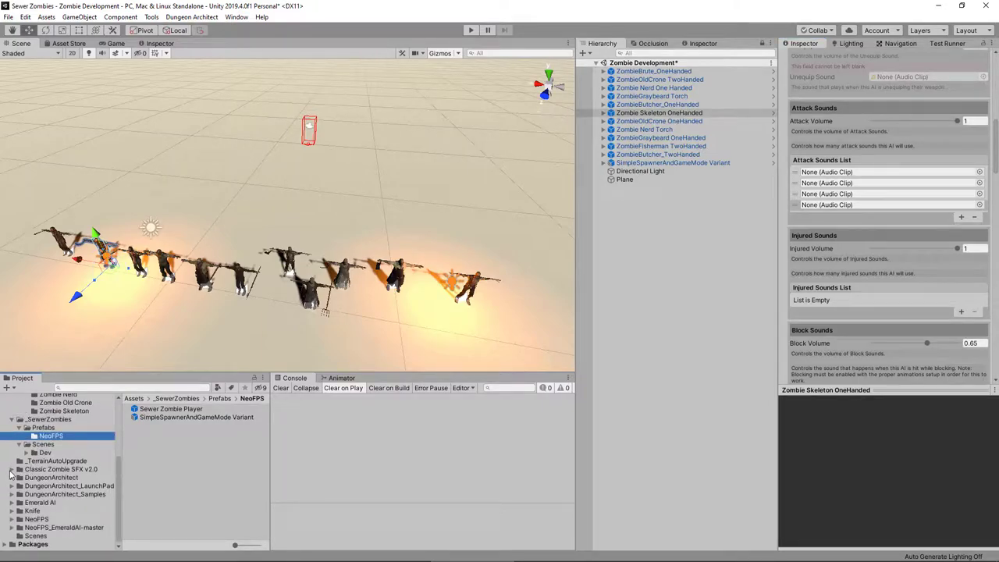
left_click(12, 469)
left_click(31, 495)
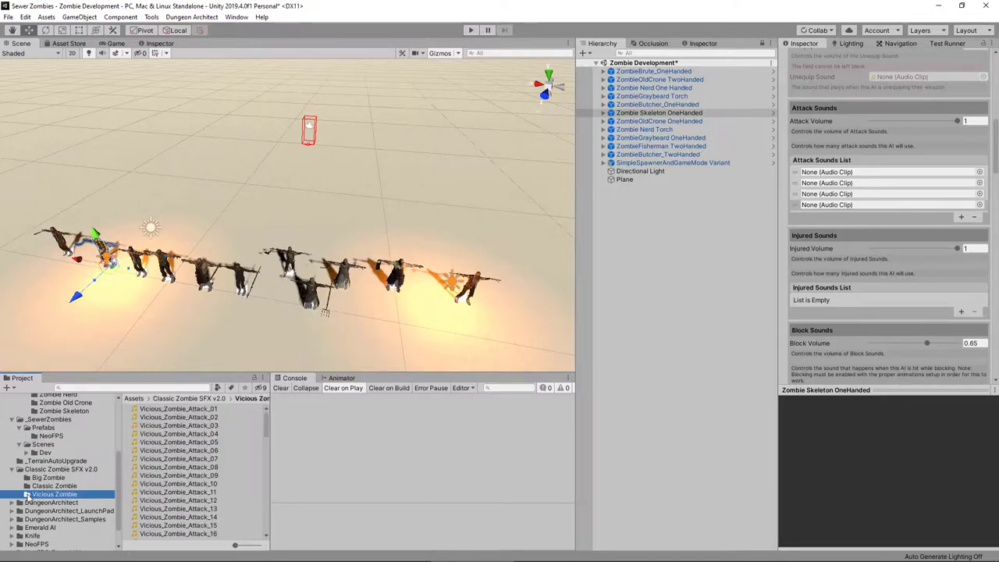
left_click_drag(195, 451, 847, 172)
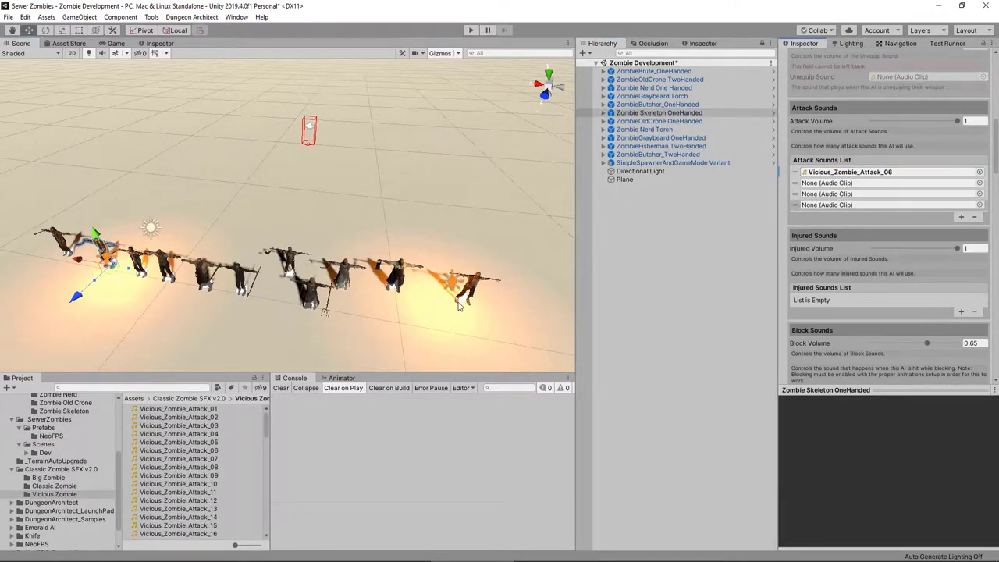
left_click_drag(209, 457, 831, 184)
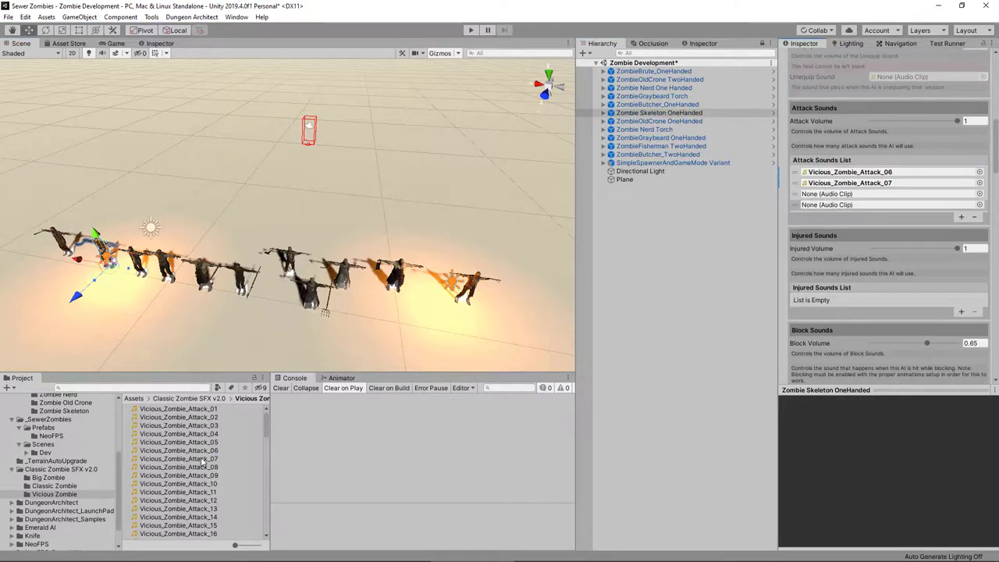
left_click(849, 195)
left_click_drag(844, 210, 842, 195)
left_click_drag(207, 478, 854, 204)
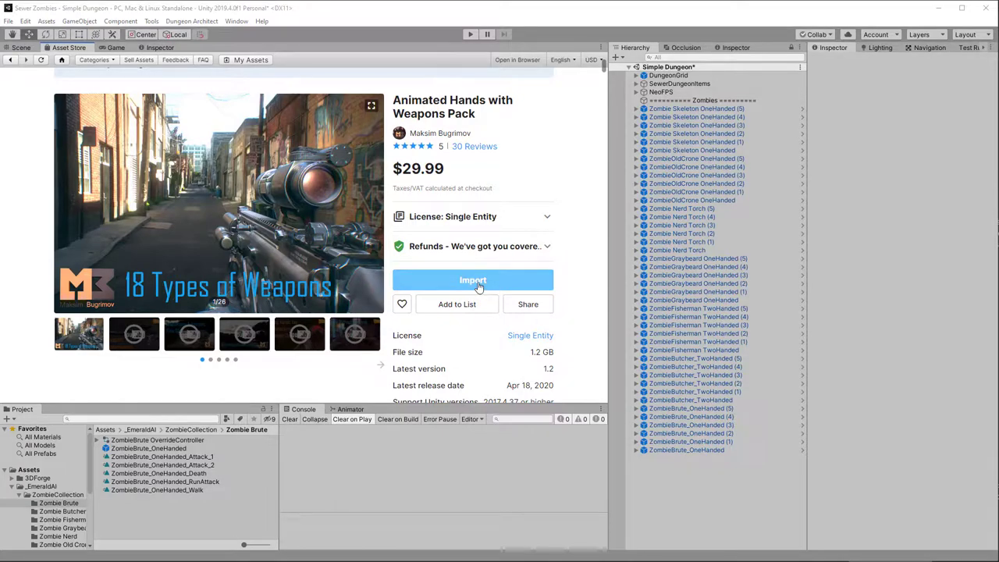
Import the Animated Hands with Weapons Pack asset into the project
left_click(478, 285)
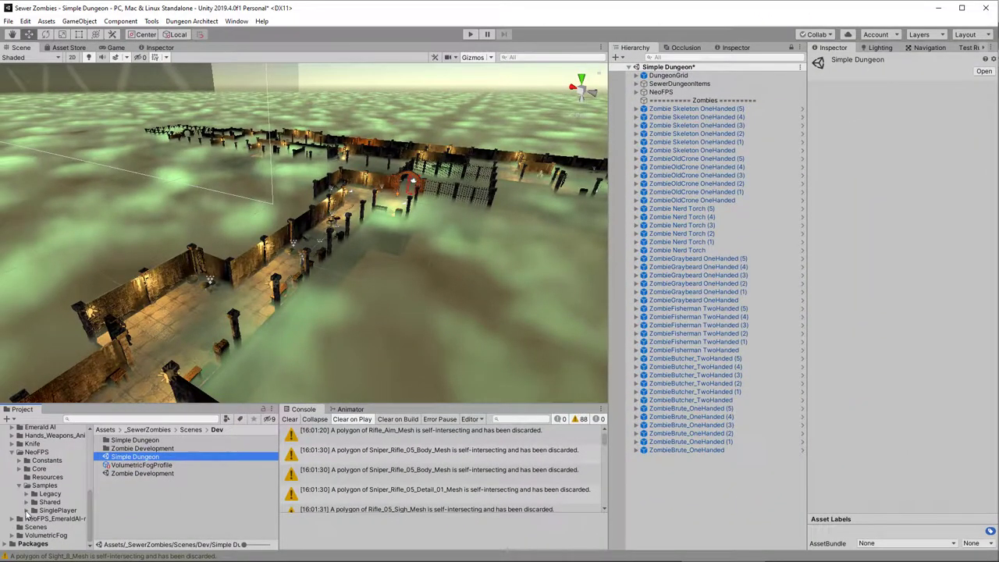
Open the FeatureDemo_FiringRange scene from the NeoFPS single-player feature demos, saving the changes to Simple Dungeon
left_click(26, 510)
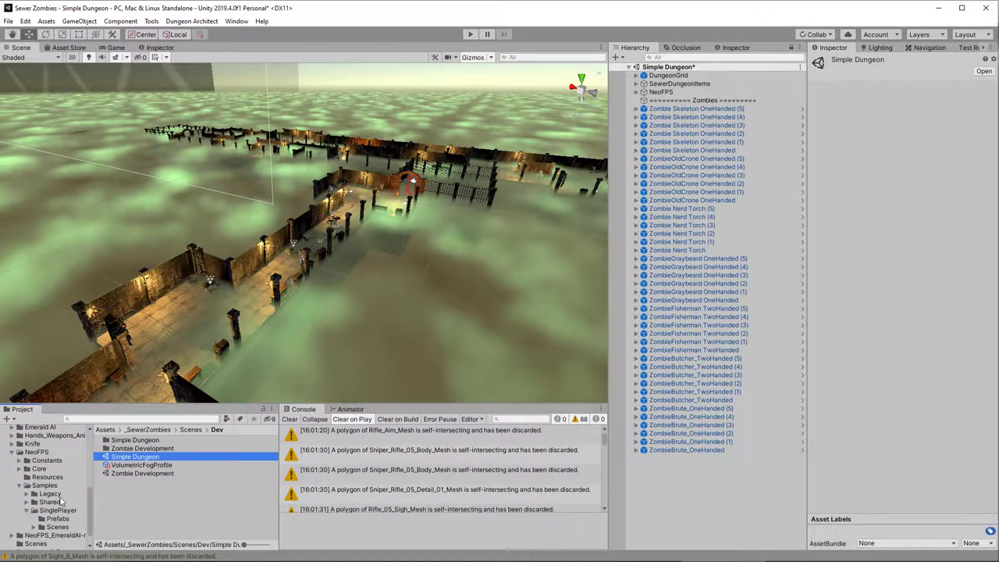
left_click(33, 511)
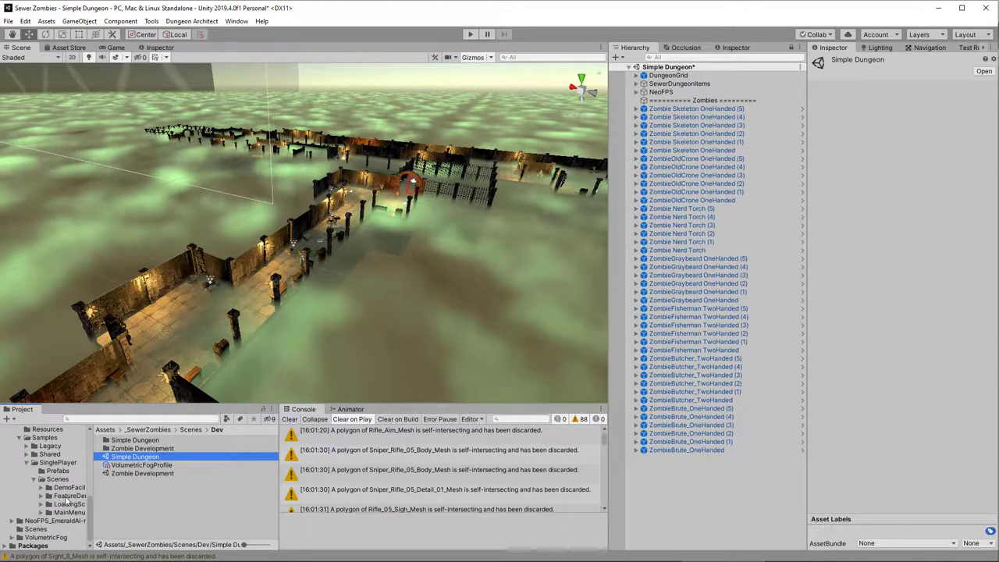
left_click(68, 496)
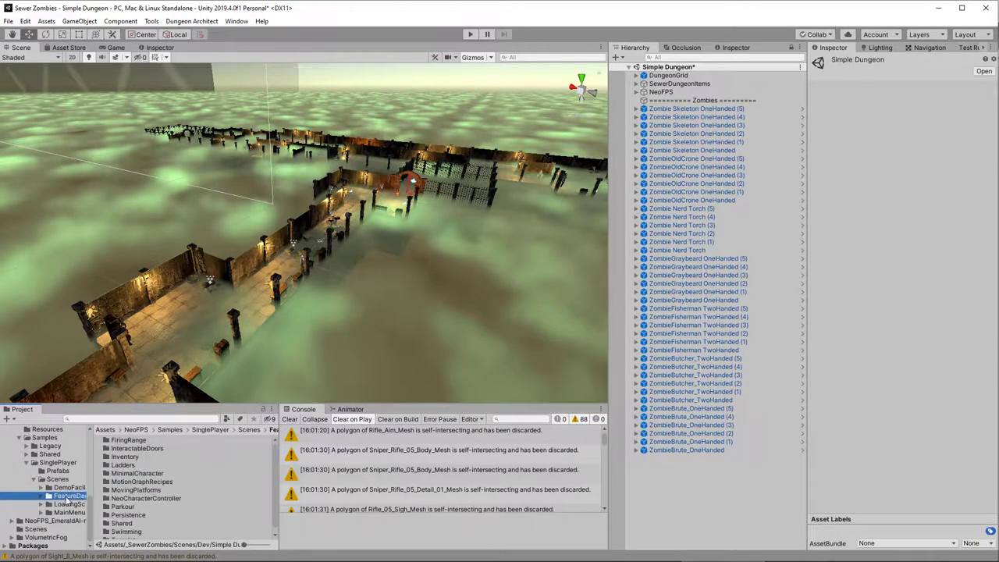
double_click(129, 440)
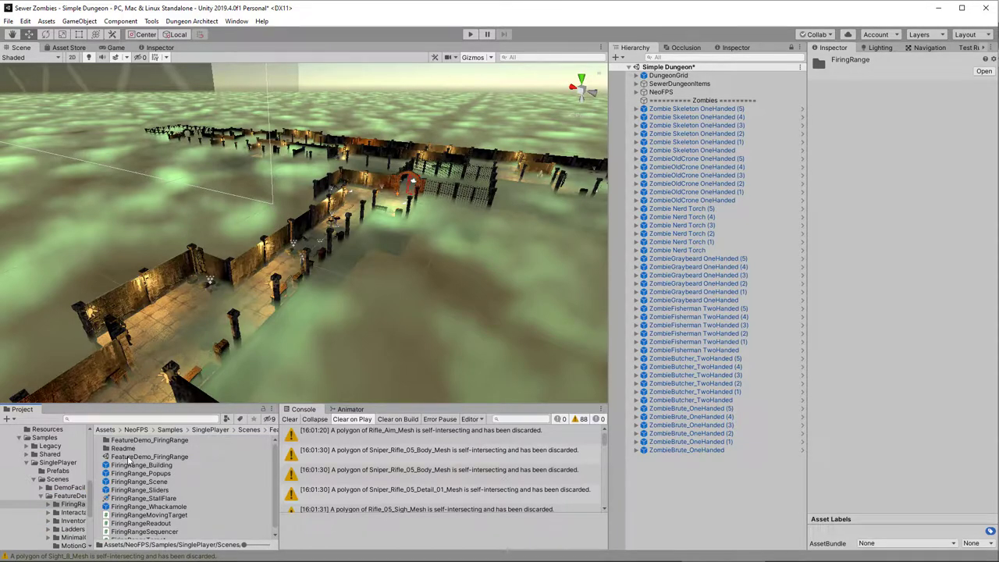
double_click(129, 457)
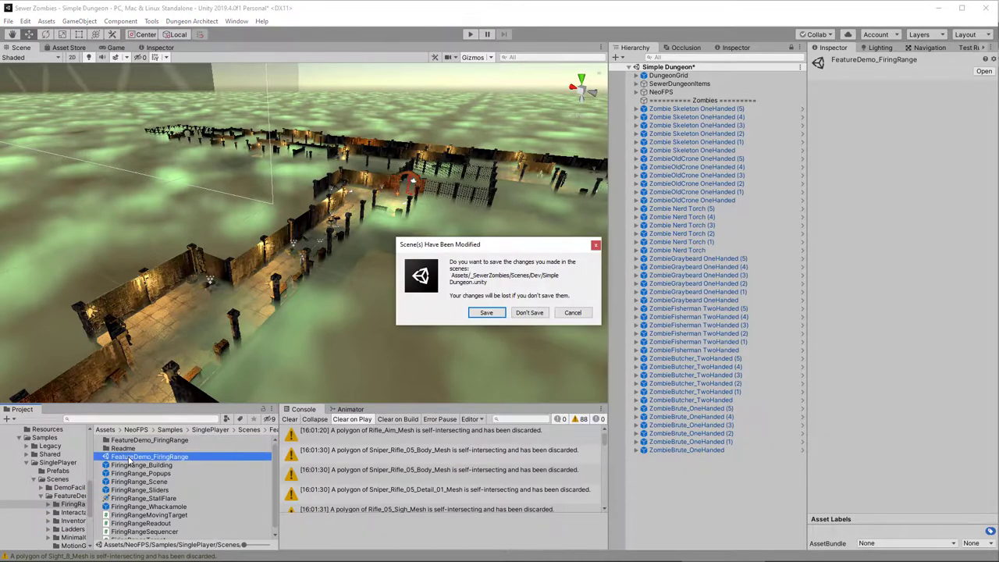
left_click(481, 315)
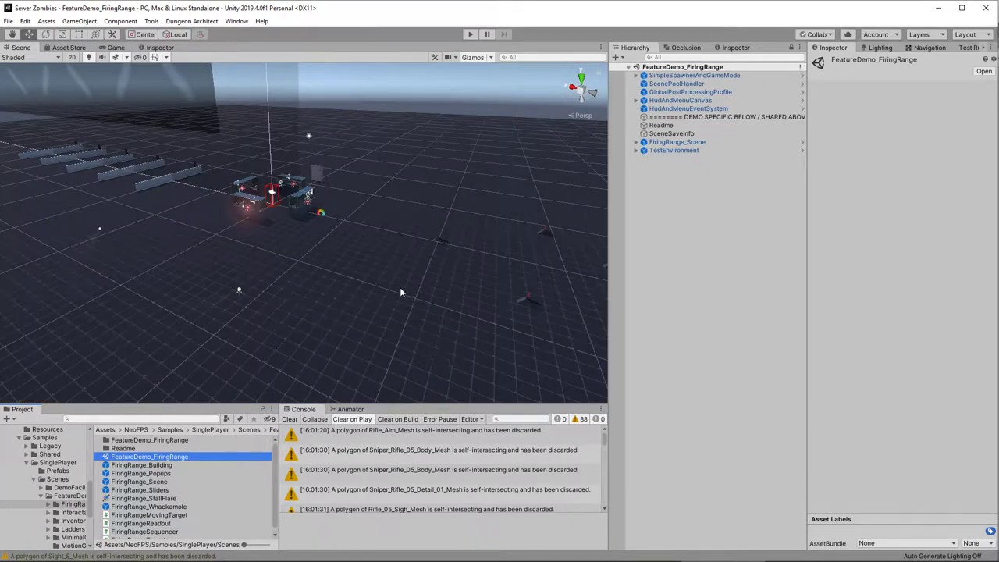
Save a copy of the firing range scene as Weapons Testing in _SewerZombies/Scenes/Dev
right_click_drag(399, 293, 271, 266)
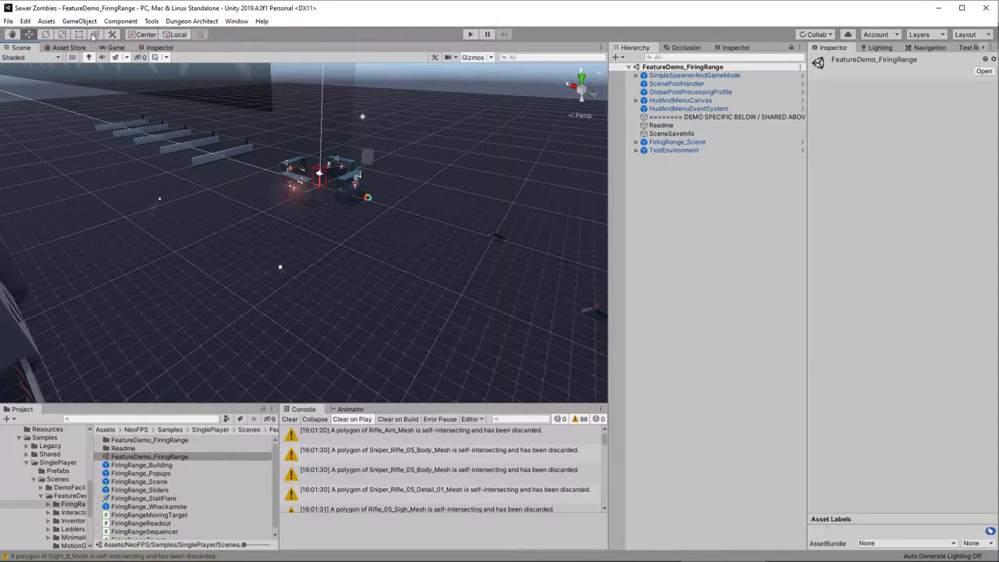
left_click(9, 21)
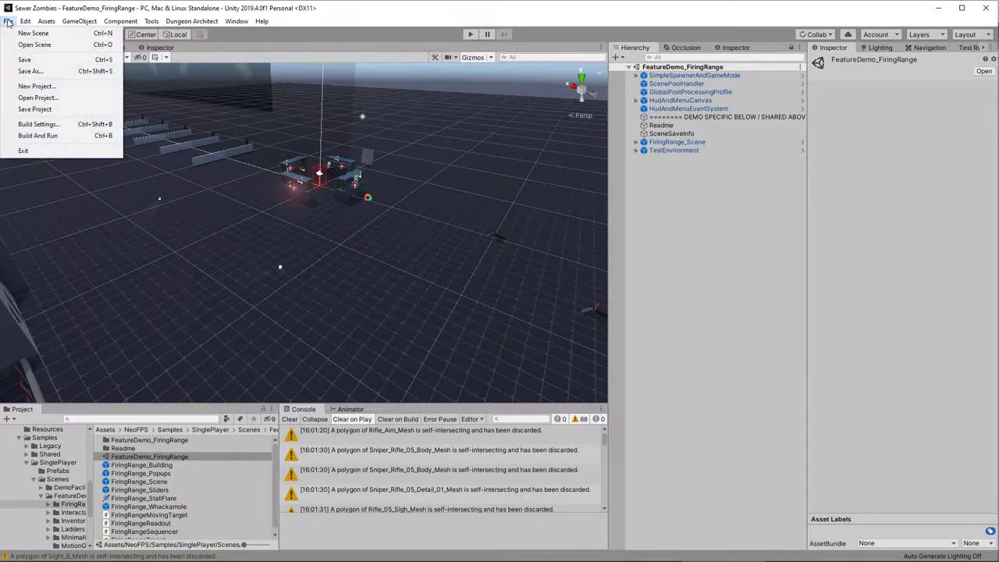
left_click(27, 71)
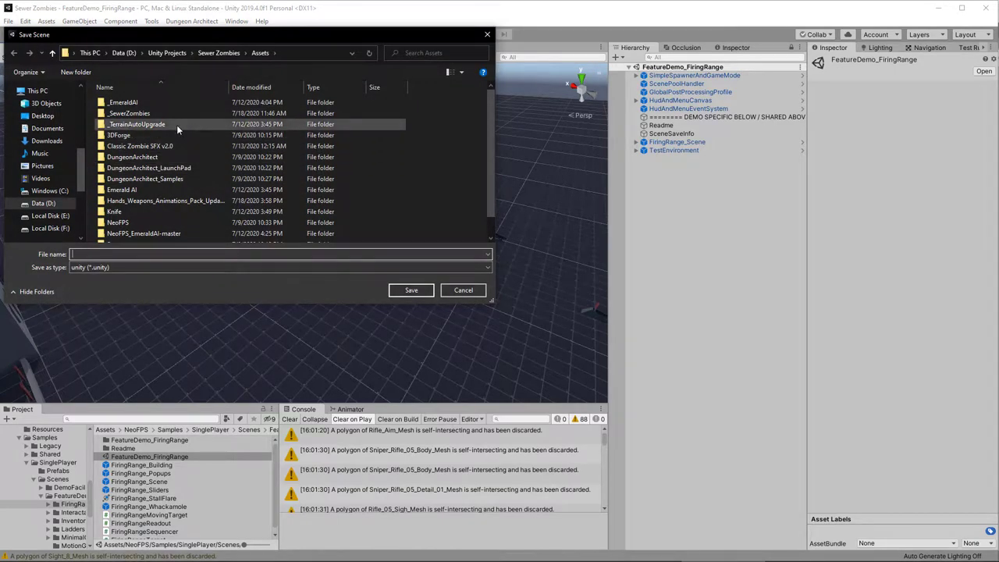
double_click(133, 114)
double_click(133, 112)
left_click(114, 102)
double_click(114, 102)
left_click(115, 254)
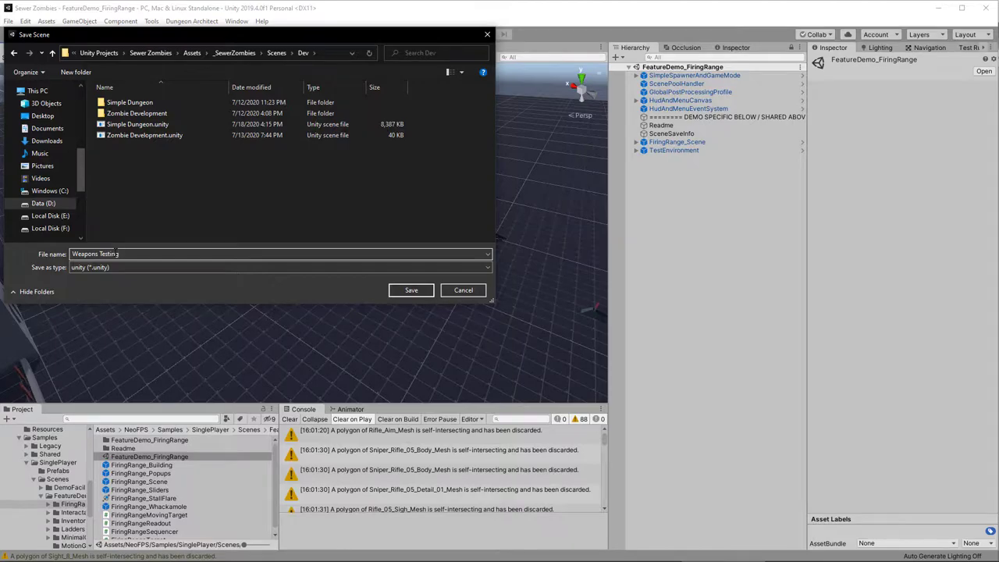
type("Weapons Testing")
key("Return")
Replace the scene's SimpleSpawnerAndGameMode with the SimpleSpawnerAndGameMode Variant prefab from _SewerZombies/Prefabs/NeoFPS
left_click(685, 75)
key("Delete")
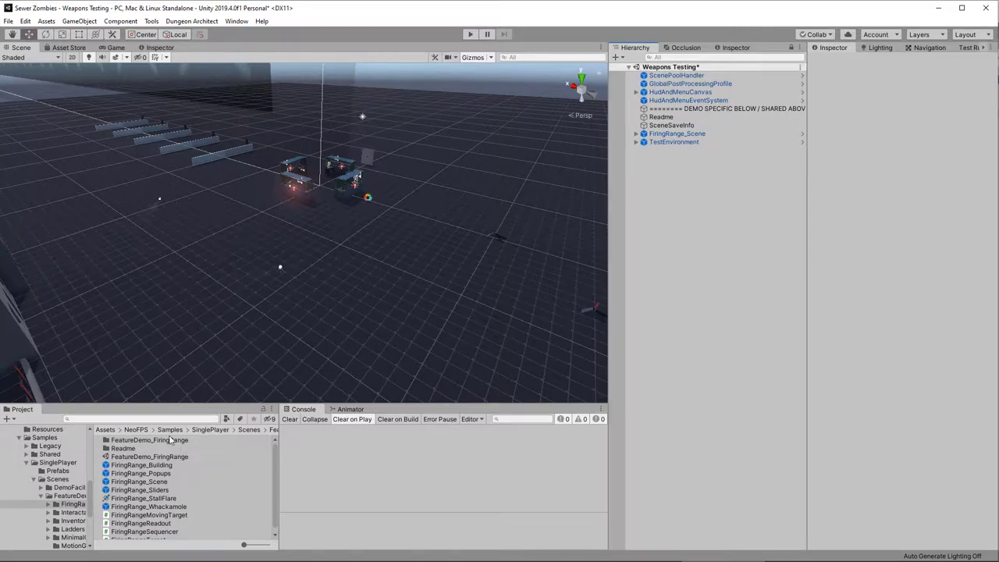
left_click(28, 461)
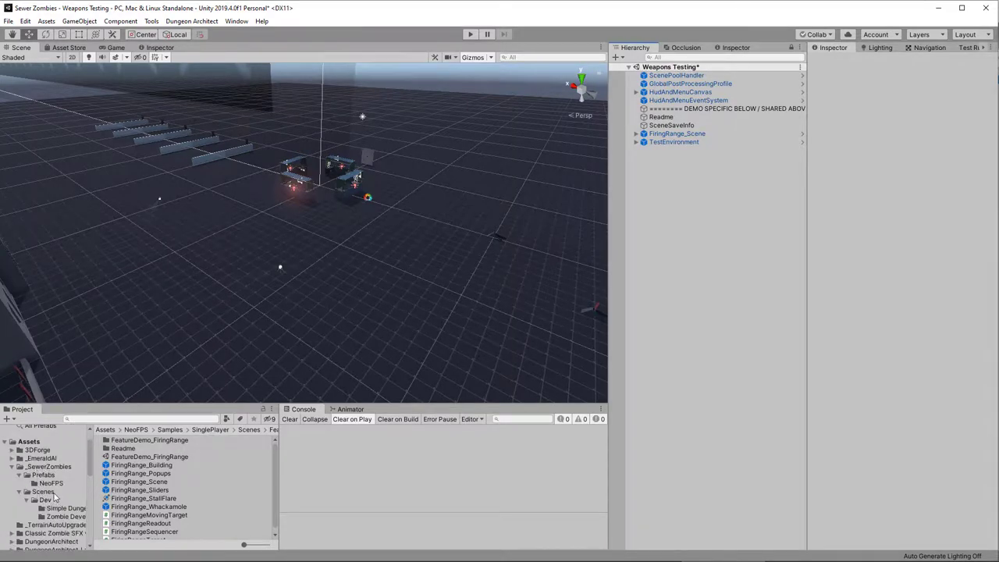
left_click(50, 484)
left_click_drag(142, 448, 671, 71)
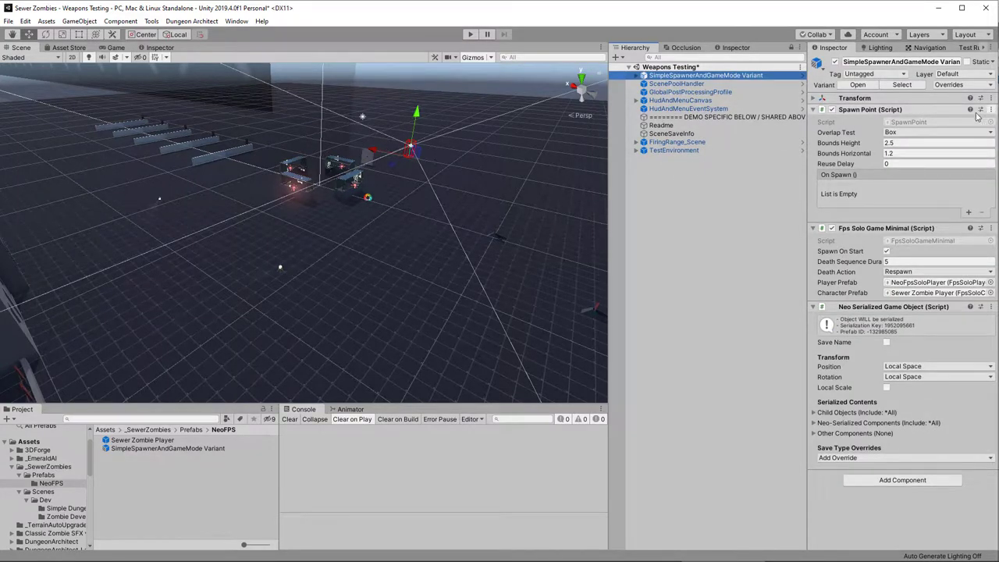
Reset the position of SimpleSpawnerAndGameMode Variant to 0, 0, 0
left_click(815, 99)
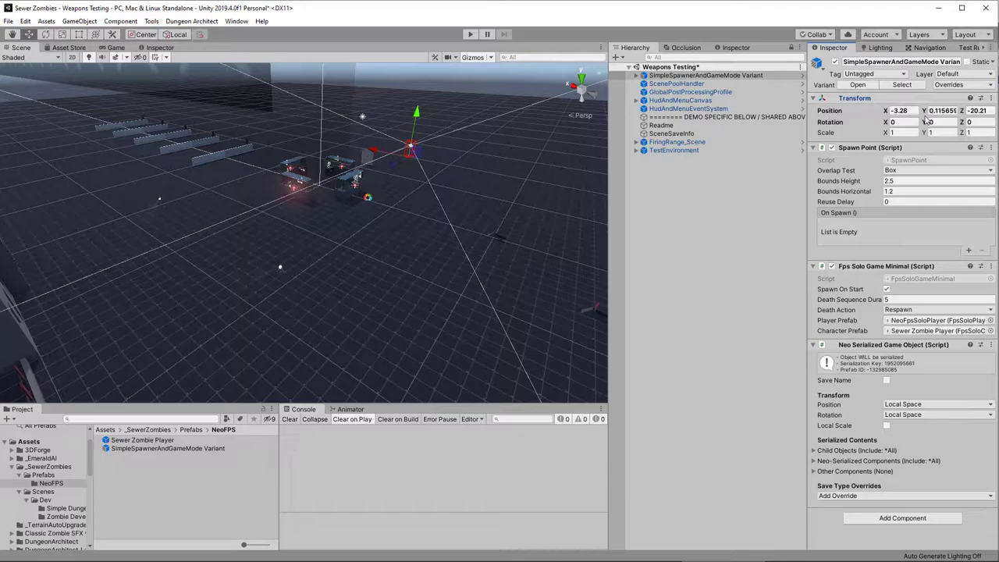
left_click(991, 98)
left_click(996, 110)
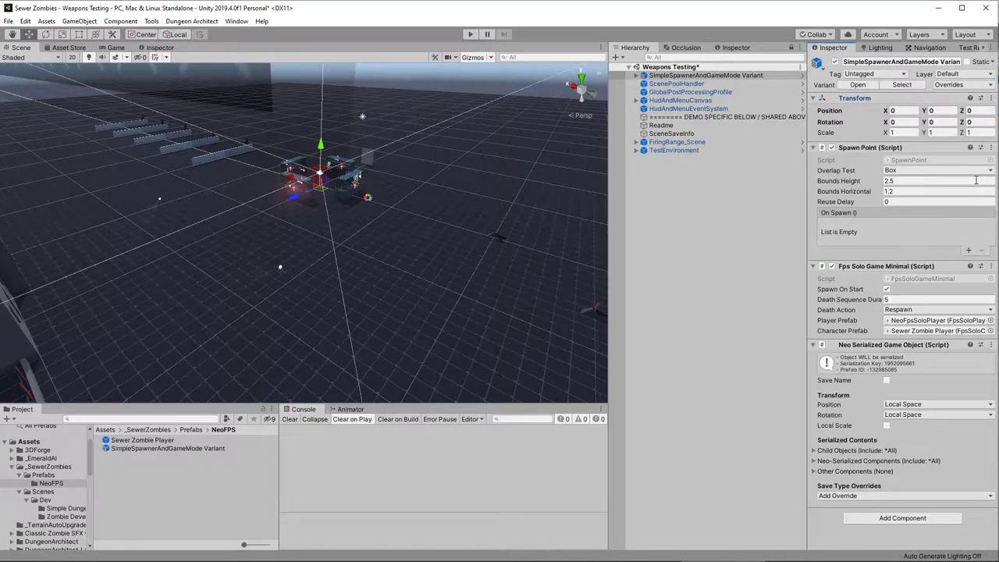
Play-test the Weapons Testing scene by walking forward and firing the rifle, and stop the game
left_click(470, 35)
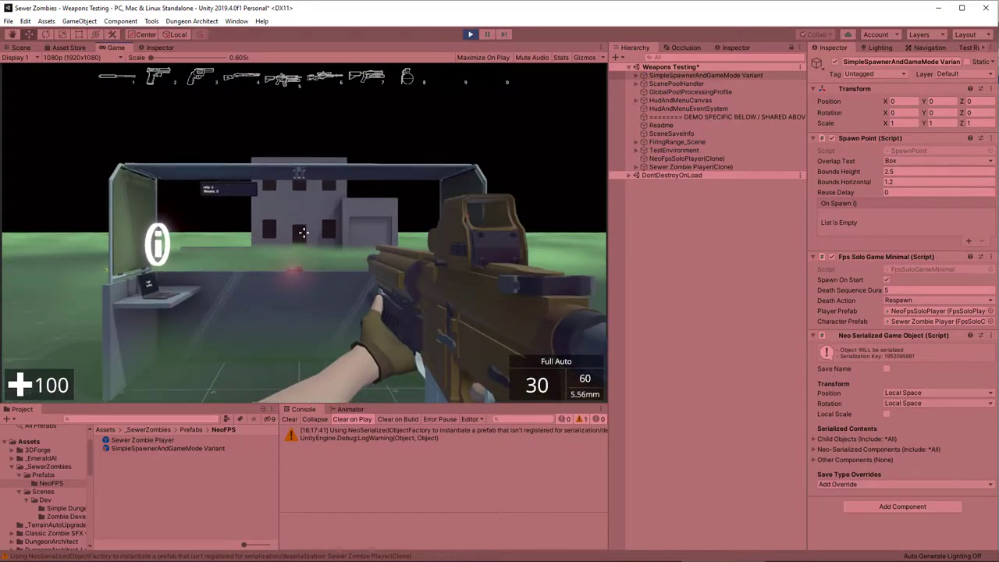
key("w")
left_click(303, 232)
key("Escape")
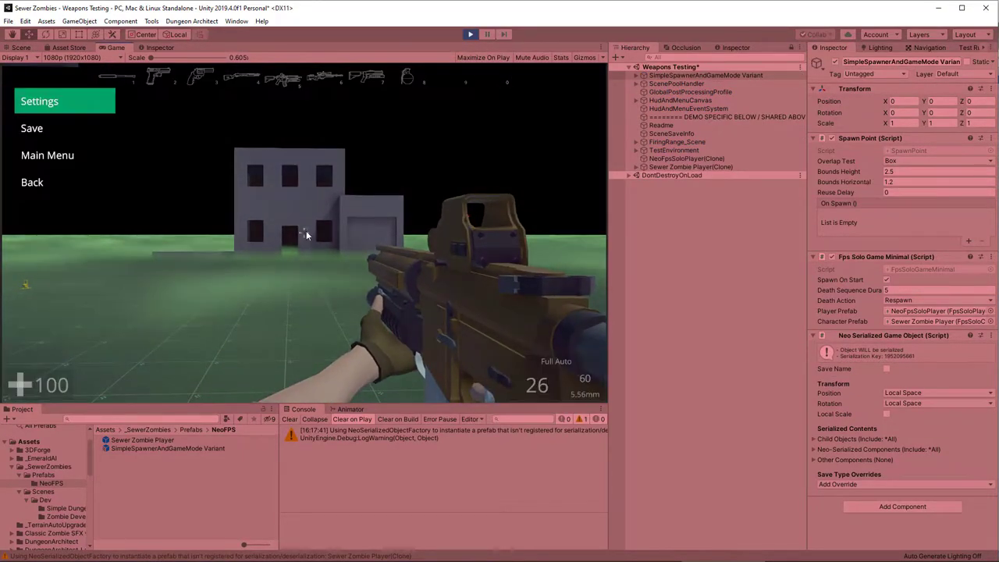
left_click(469, 35)
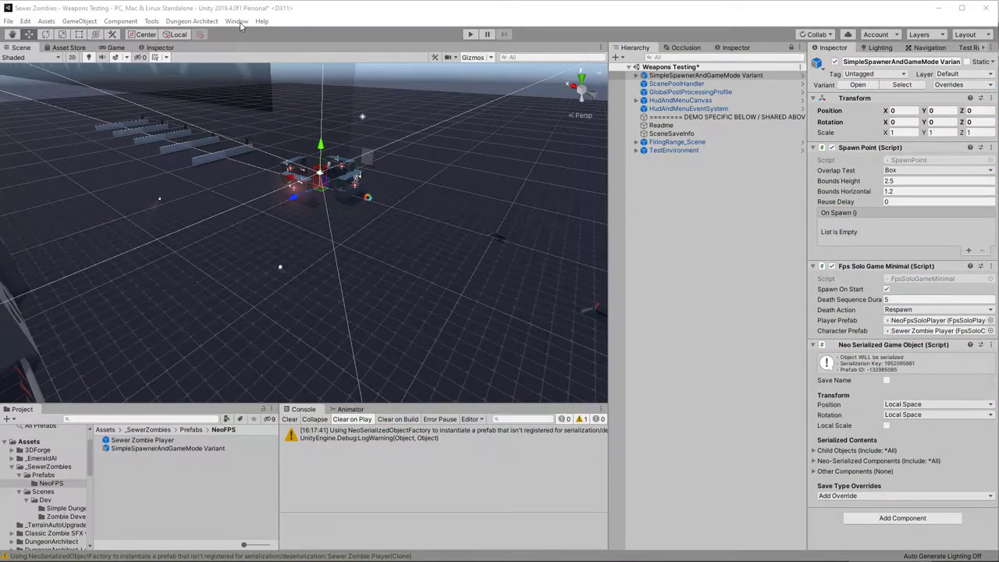
Open the Custom Guns 01 – Creation and Setup tutorial in the browser through the NeoFPS Hub's Tutorials link
left_click(151, 21)
mouse_move(164, 32)
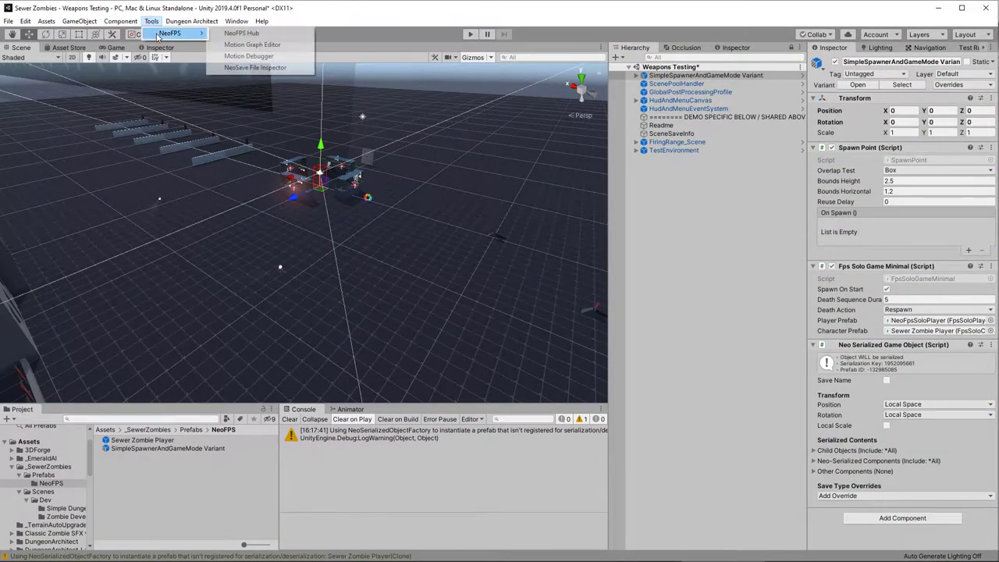
left_click(248, 34)
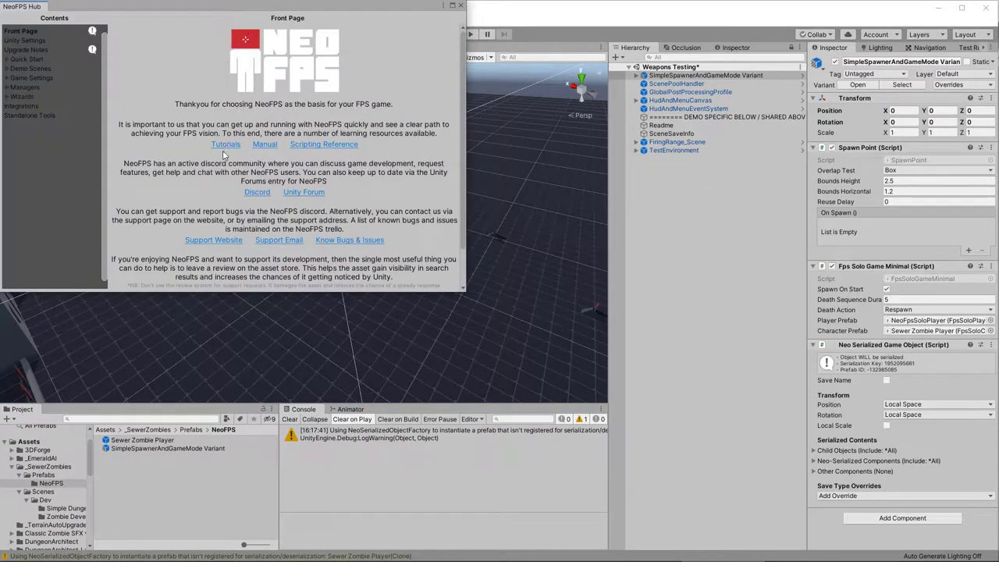
left_click(225, 144)
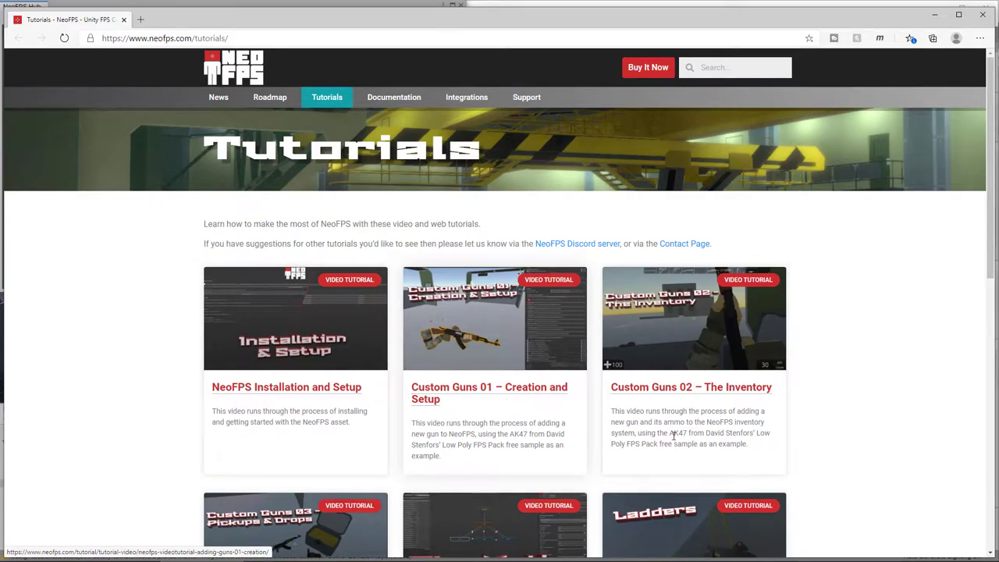
scroll(710, 402, "down", 1)
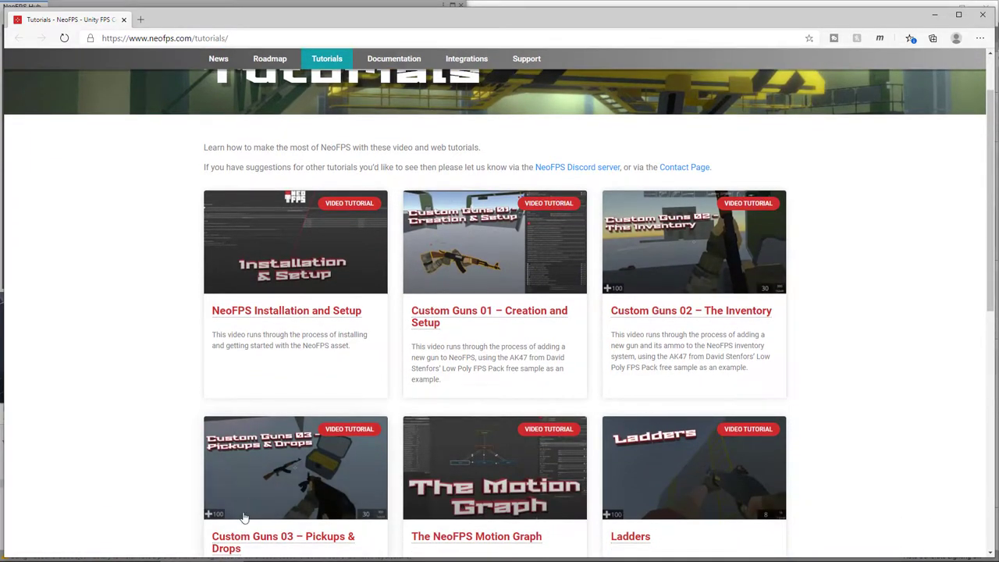
scroll(351, 461, "up", 1)
left_click(494, 397)
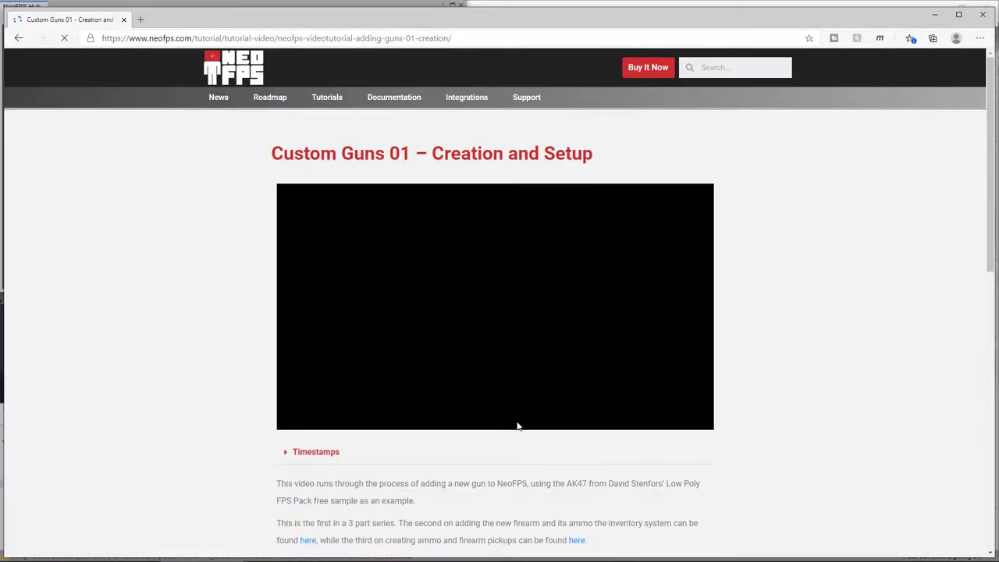
Review the tutorial's timestamps, learning points and requirements, and close the browser and the NeoFPS Hub
left_click(314, 453)
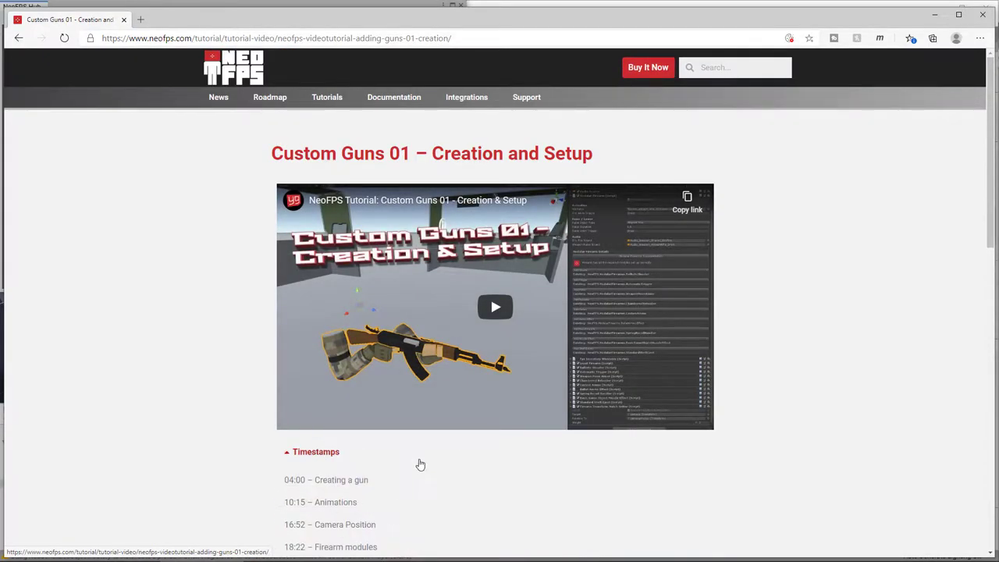
scroll(374, 437, "down", 1)
scroll(444, 475, "down", 5)
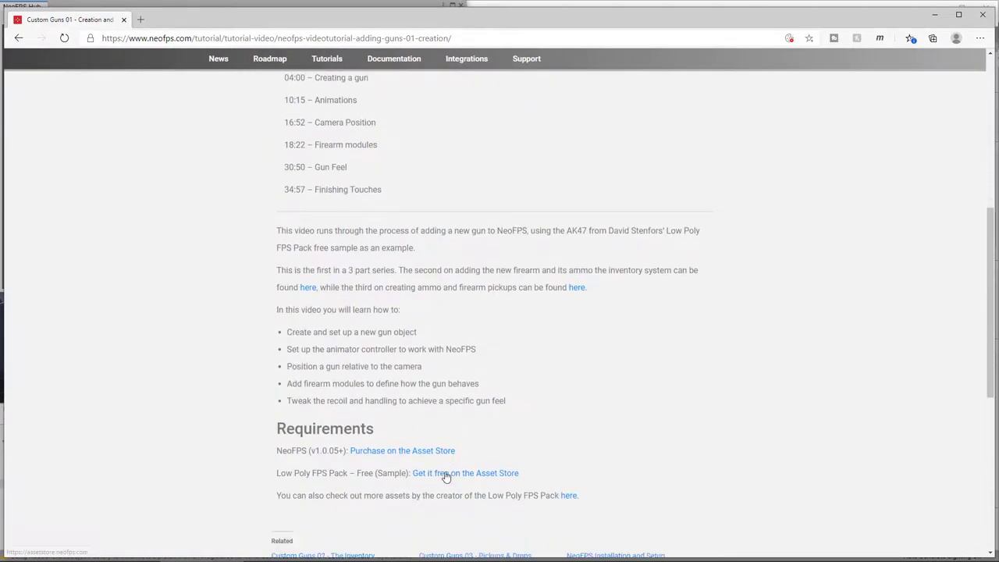
scroll(449, 328, "up", 6)
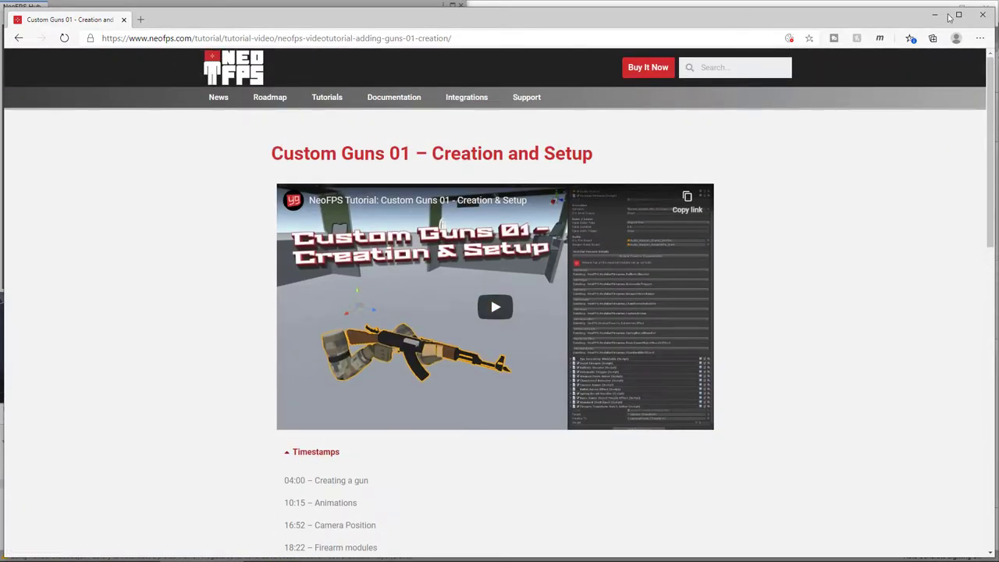
left_click(983, 15)
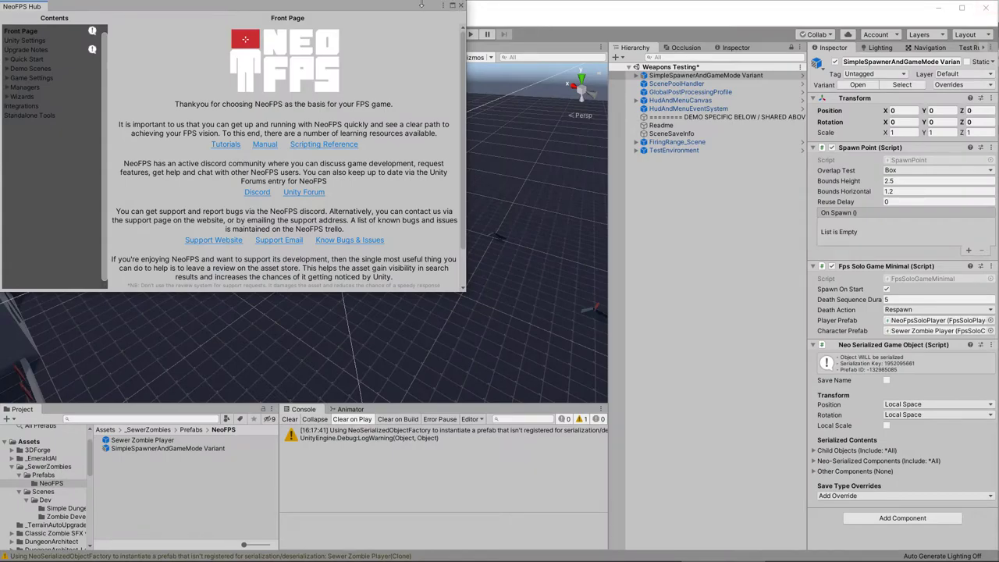
left_click(460, 6)
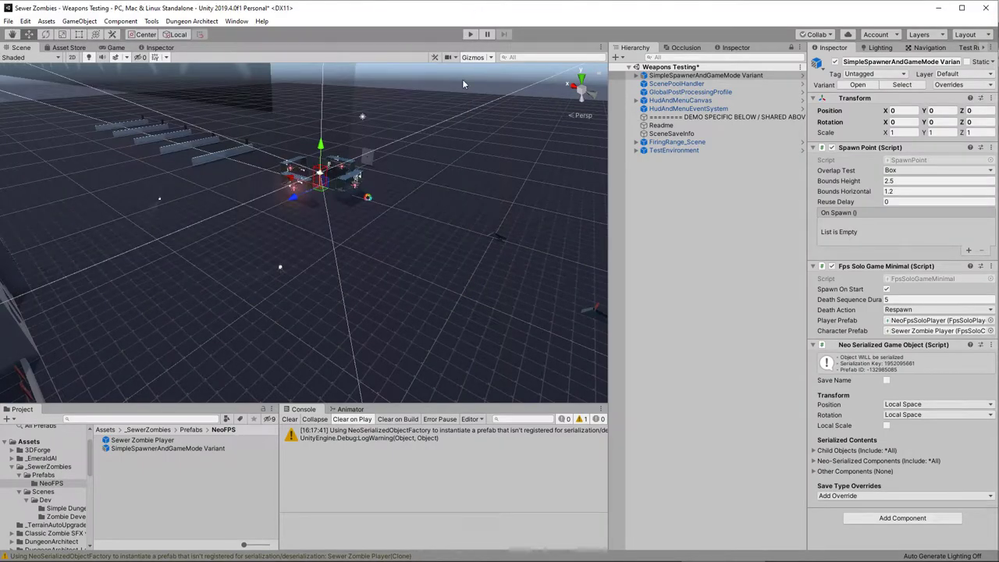
Create an empty game object in the Weapons Testing scene and name it NewGun
right_click_drag(395, 210, 385, 222)
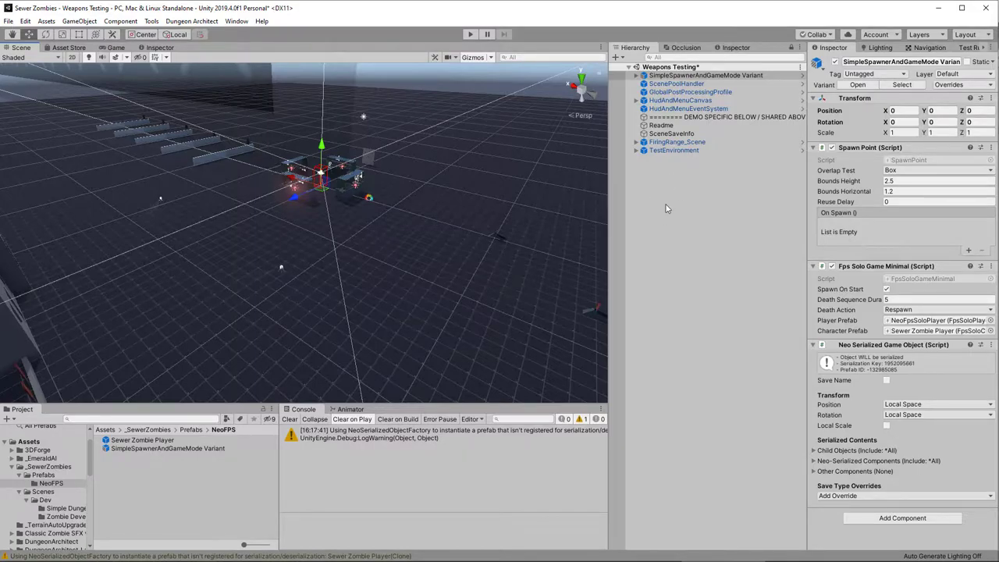
right_click(680, 186)
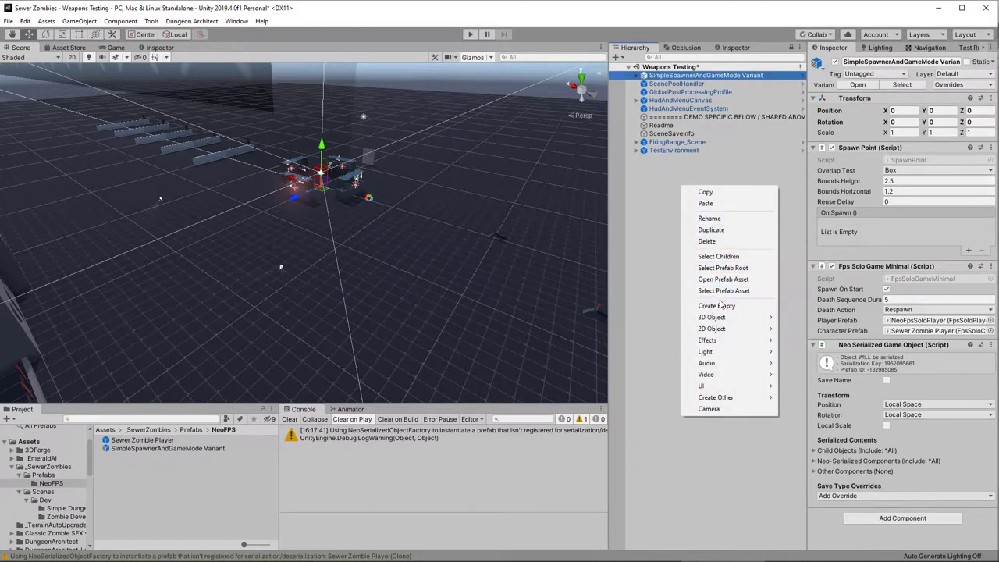
left_click(719, 306)
left_click(900, 61)
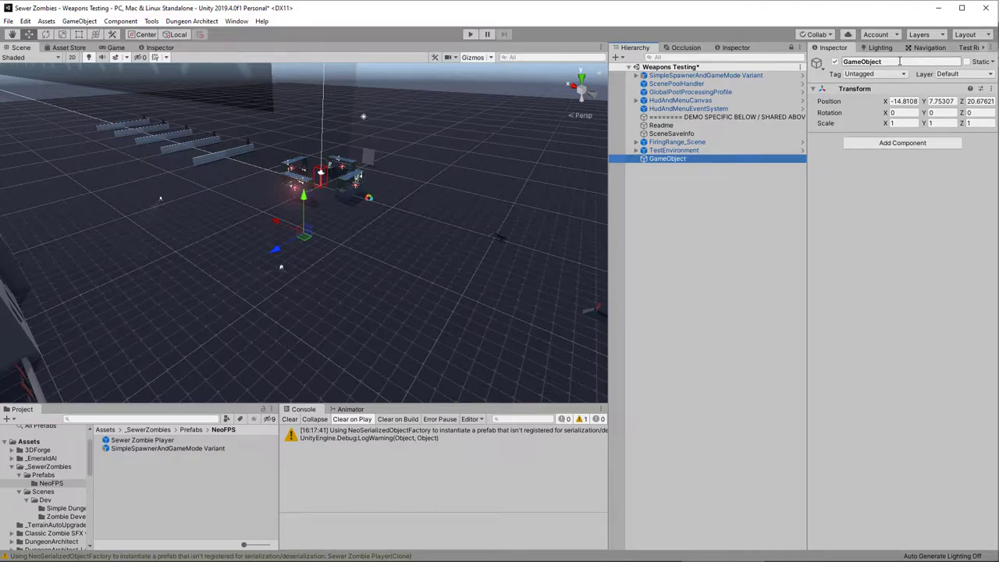
left_click(899, 61)
type("NewGun")
key("Return")
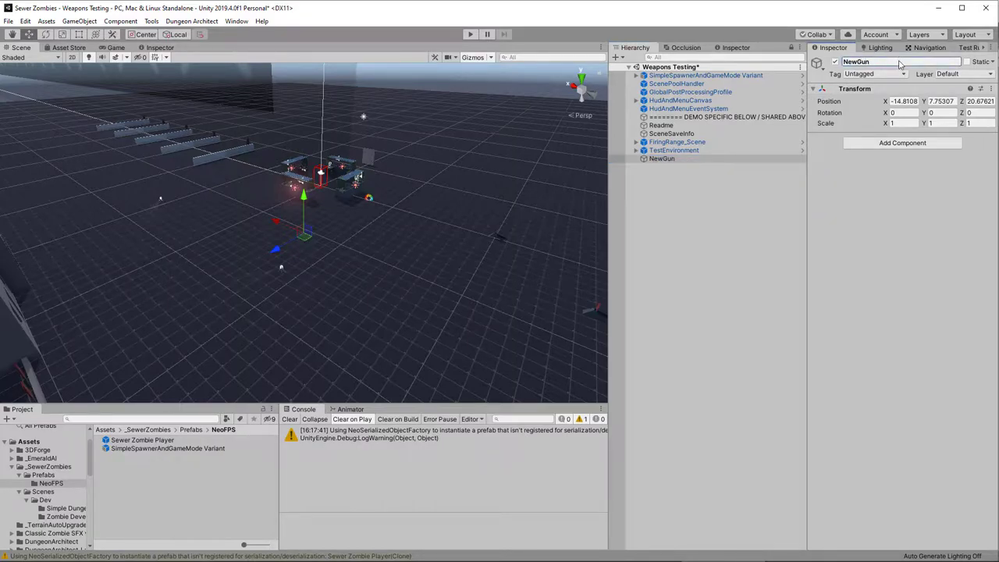
Reset NewGun's position to the origin and move it to about X 1.94, Y 0.87, Z 0 beside the spawn point
left_click(661, 158)
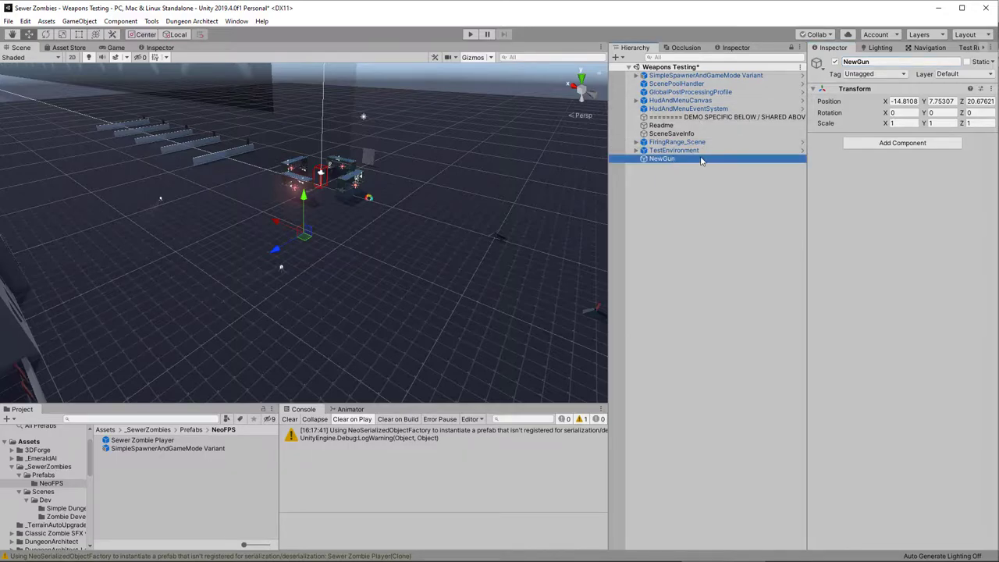
left_click(980, 88)
left_click(983, 99)
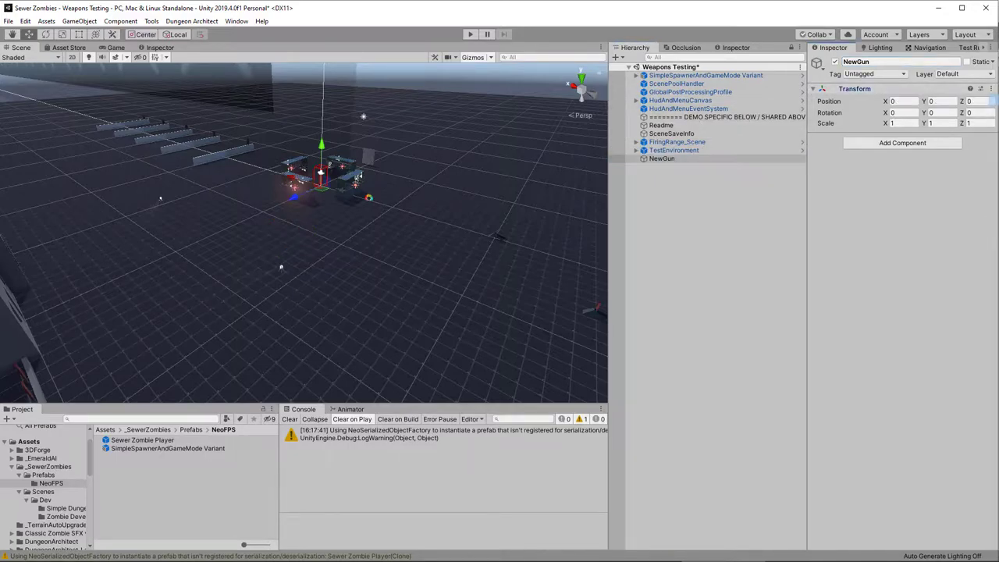
left_click_drag(331, 235, 351, 190, "alt")
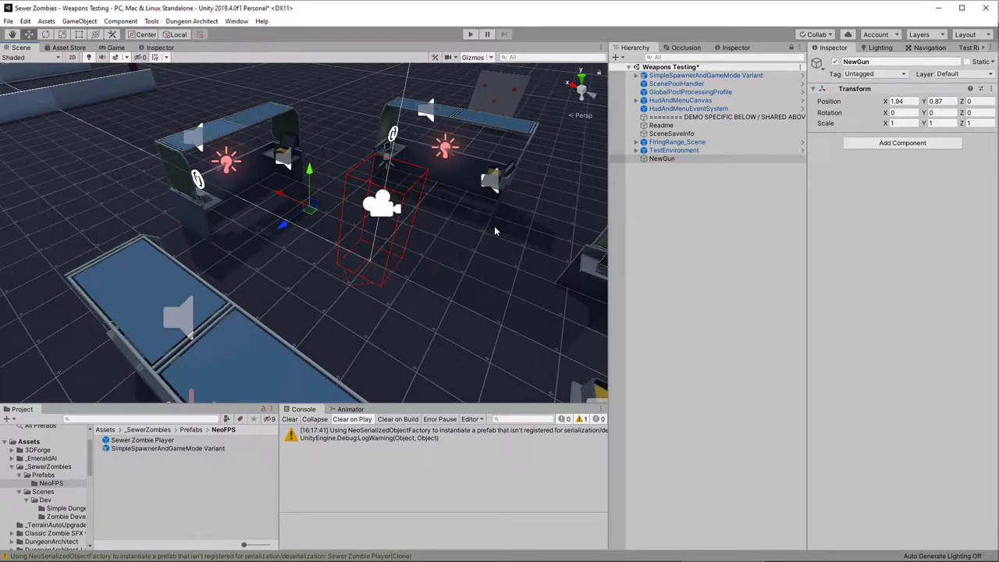
Add a Modular Firearm component to the NewGun object
right_click(664, 158)
key("Escape")
left_click(902, 143)
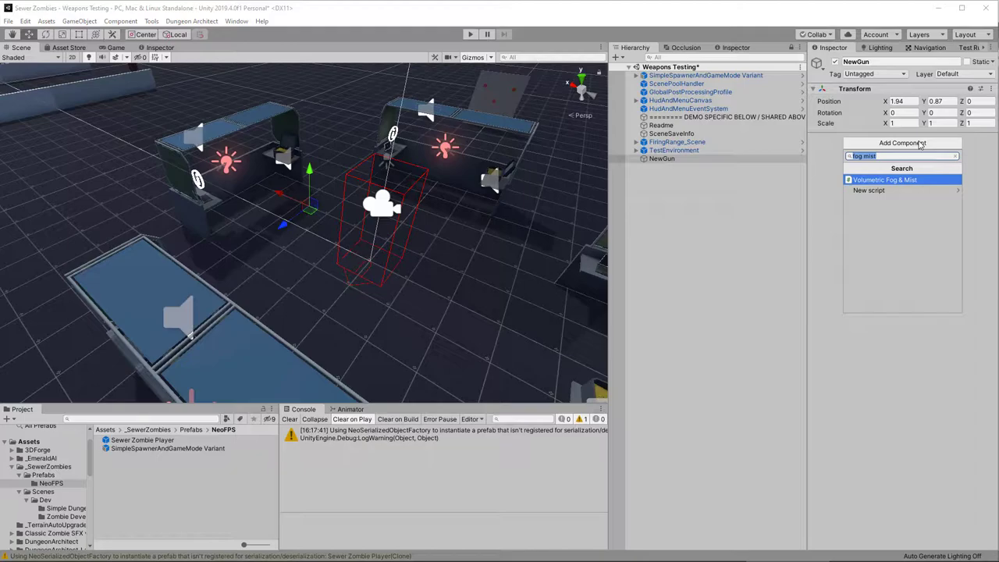
type("modul")
key("Down")
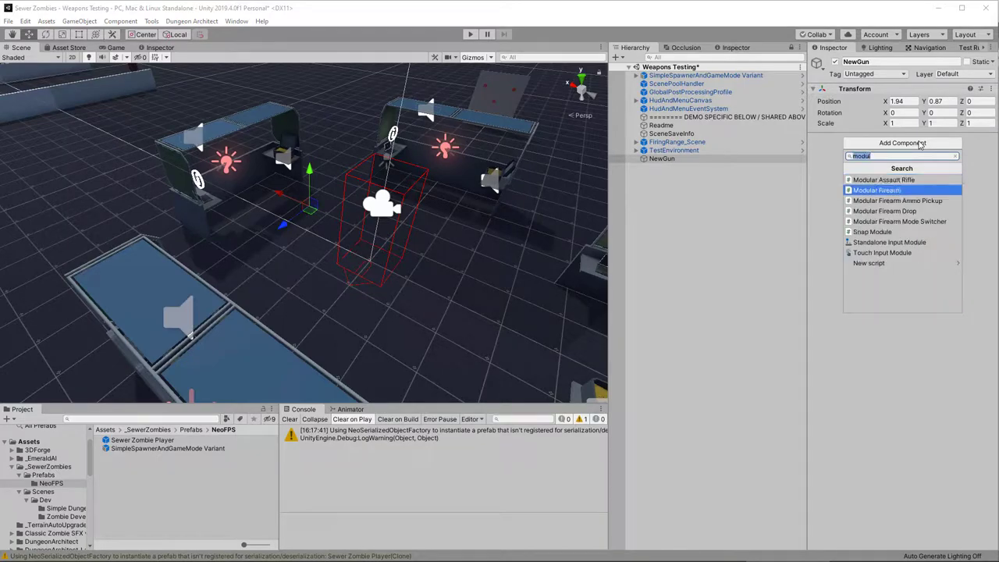
key("Return")
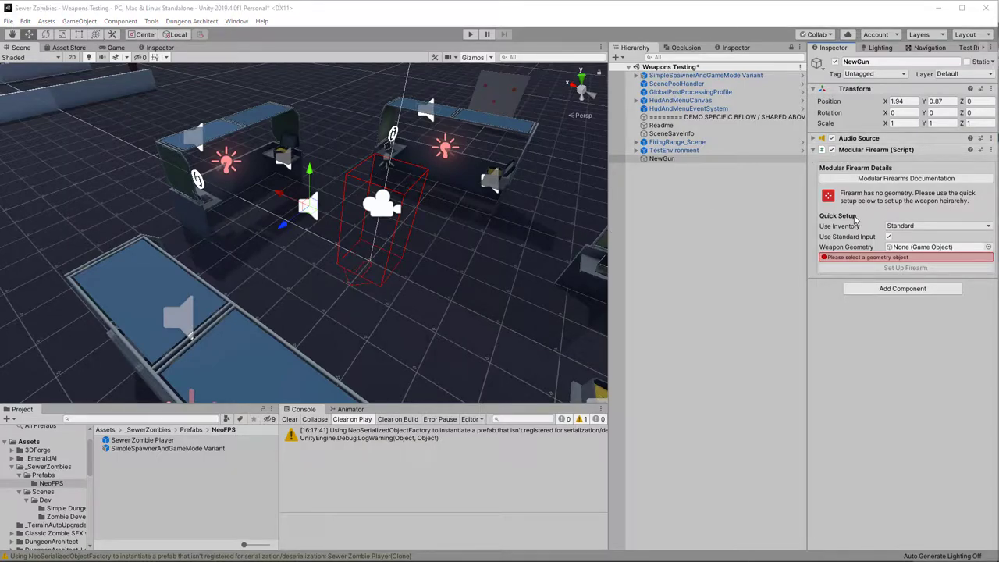
Route NewGun's Audio Source output to NeoFpsAudioMixer's Spatial Effects group and disable Play On Awake
left_click(874, 138)
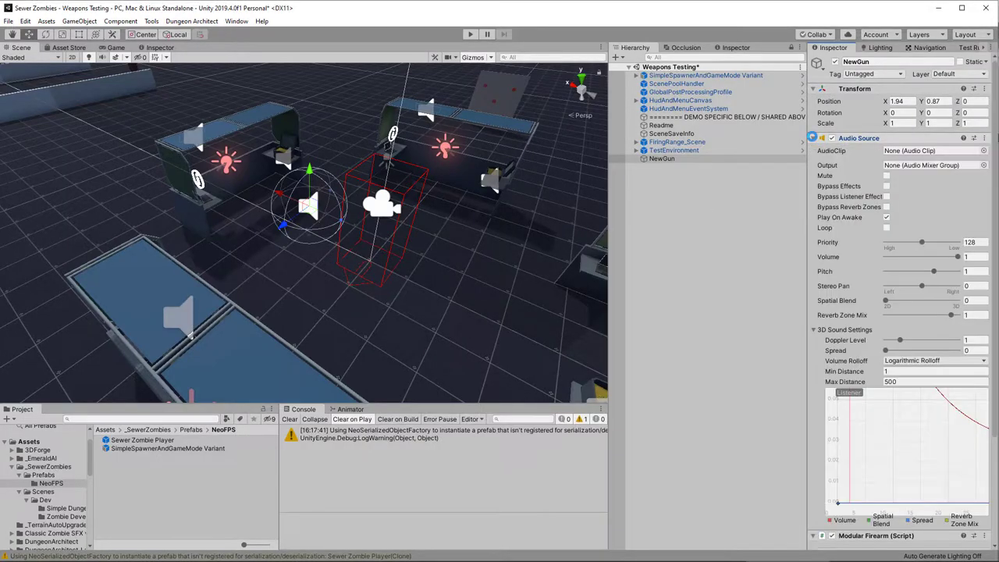
left_click(983, 164)
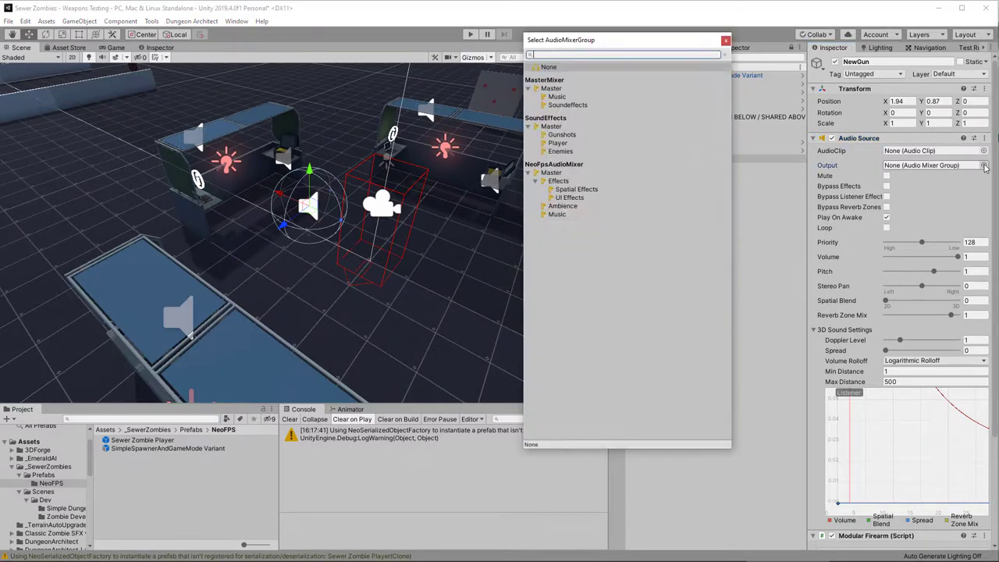
left_click(571, 191)
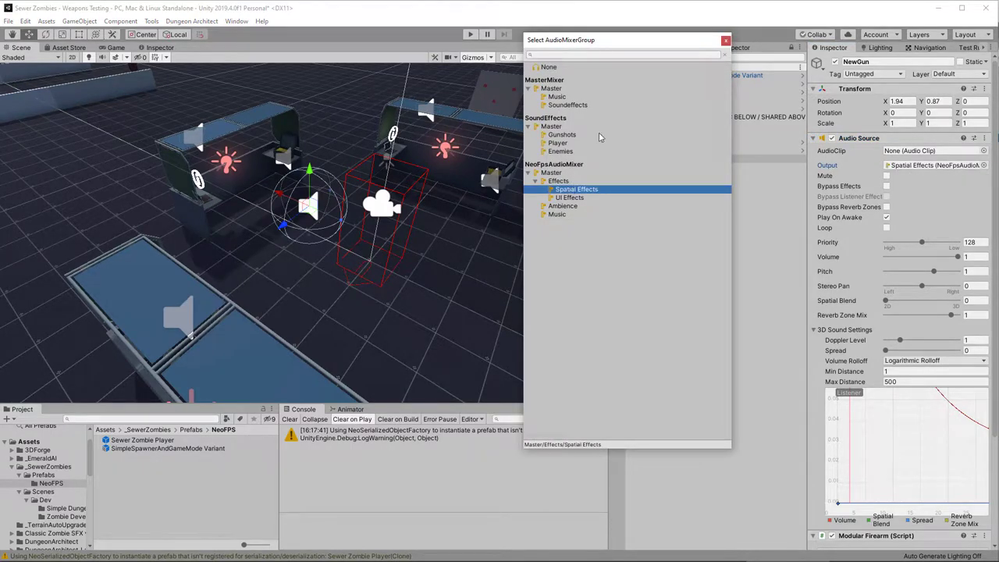
left_click(725, 40)
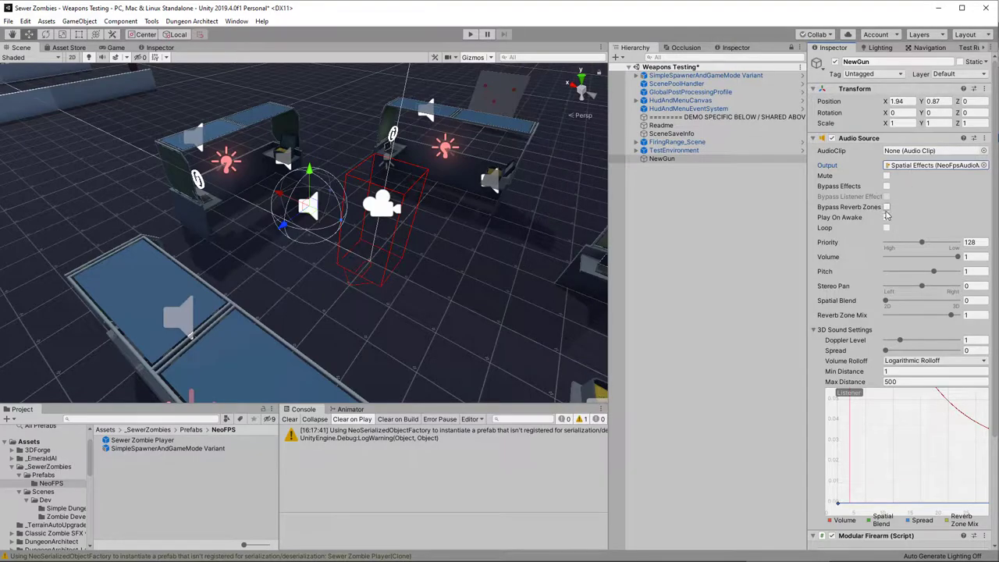
left_click(886, 217)
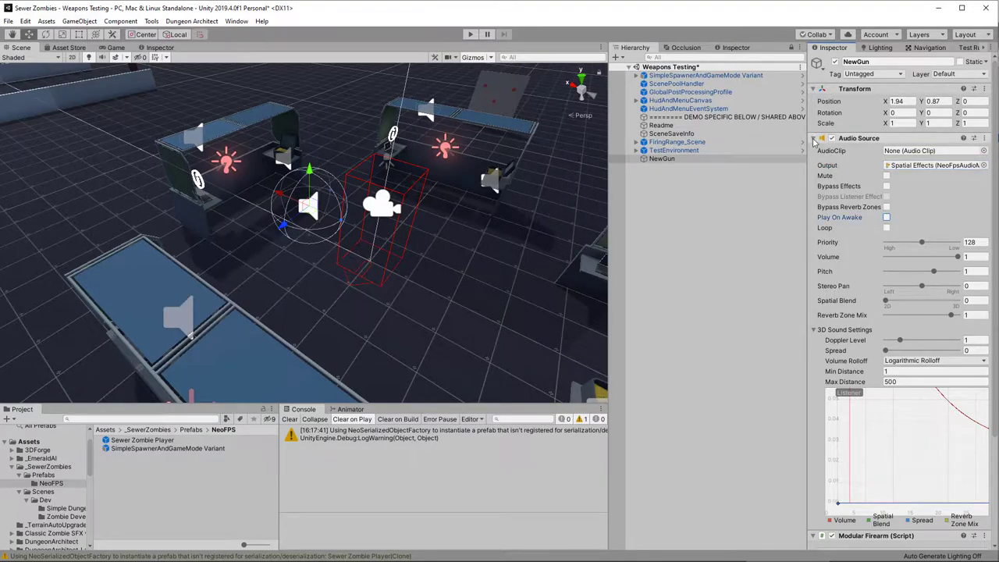
left_click(813, 138)
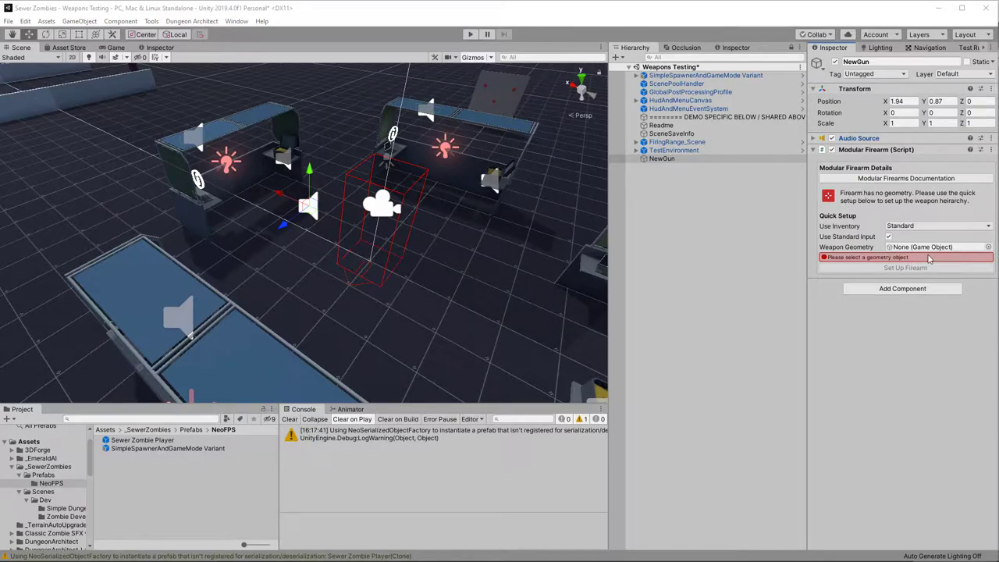
Assign the Hands_Automatic_rifle prefab from Hands_Weapons_Animations_Pack_Update as NewGun's weapon geometry and run the firearm quick setup
scroll(51, 492, "down", 5)
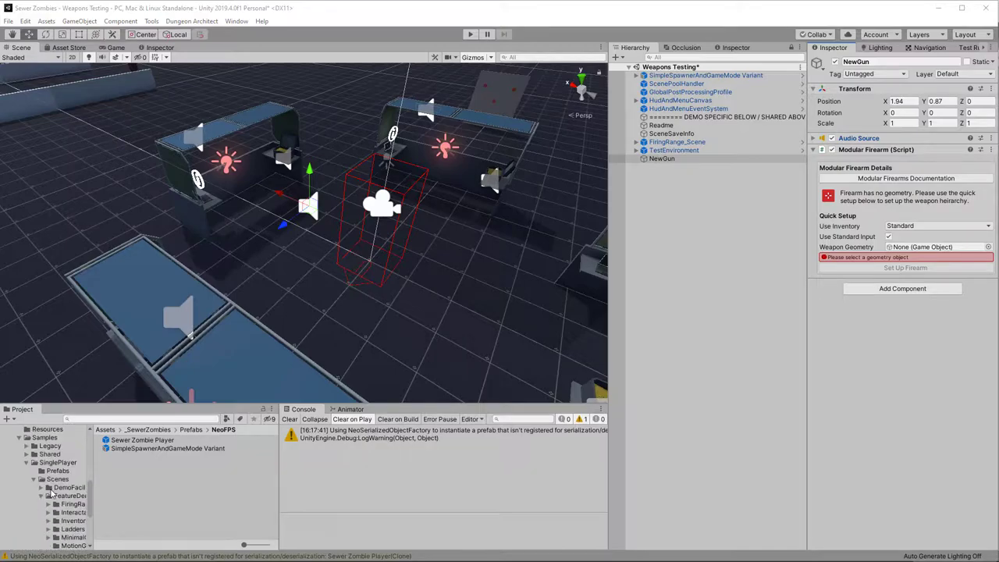
scroll(52, 460, "down", 3)
left_click(14, 442)
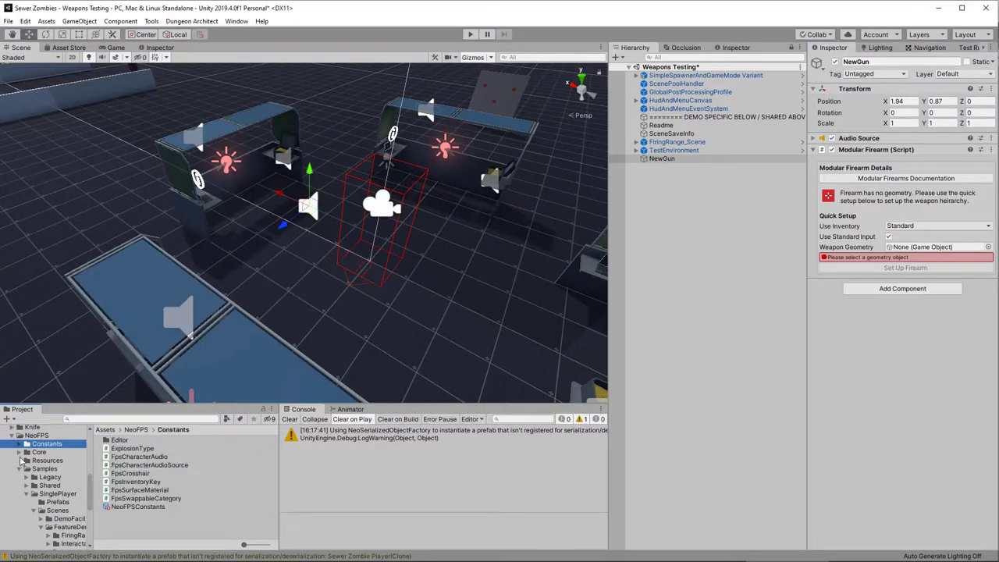
left_click(9, 434)
left_click(35, 449)
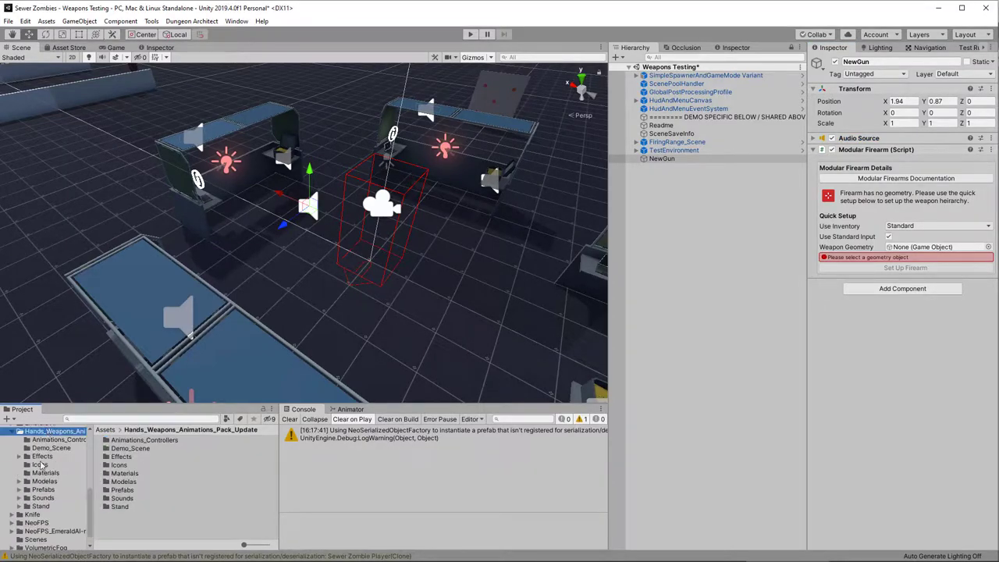
left_click(19, 489)
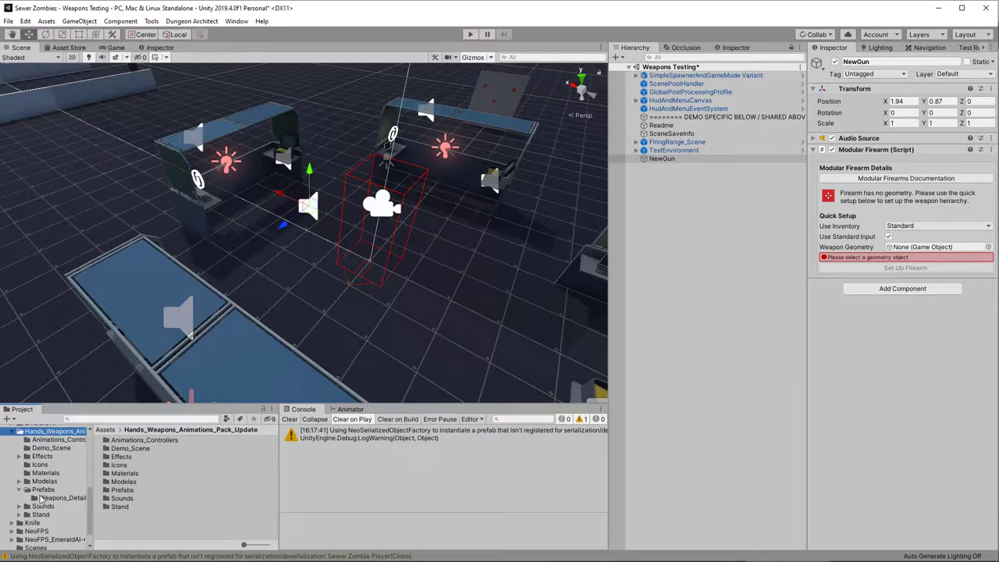
left_click(51, 491)
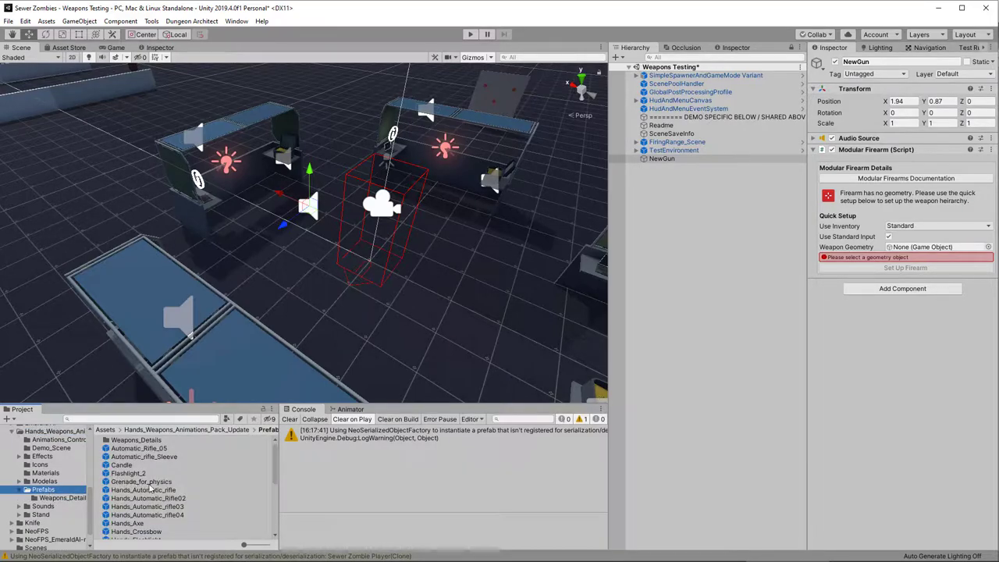
left_click_drag(145, 491, 937, 248)
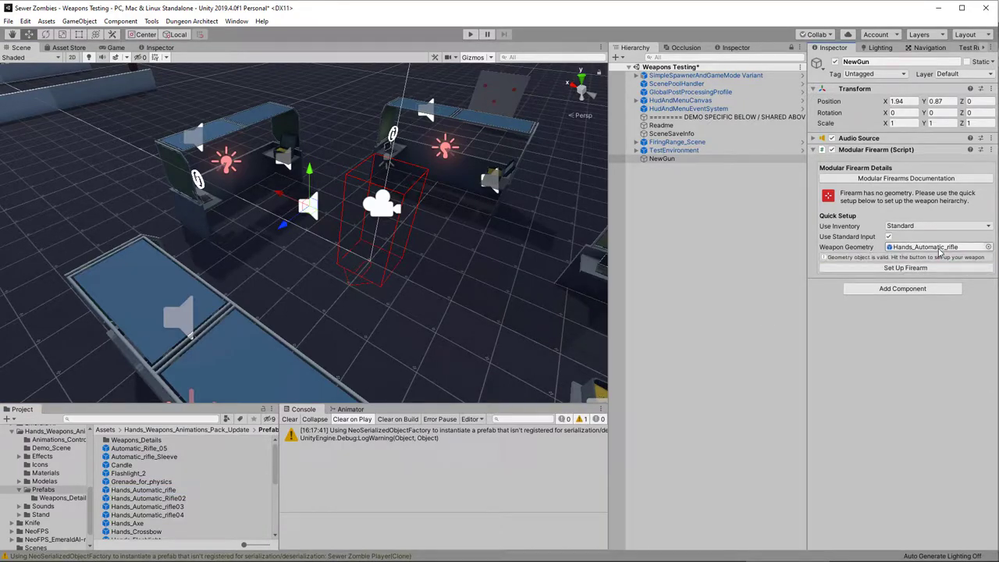
left_click(905, 268)
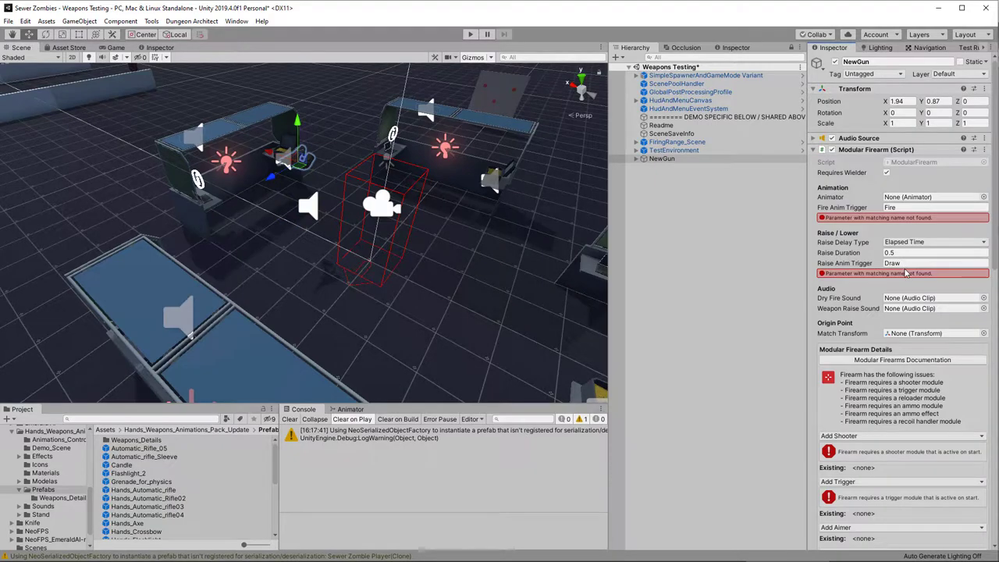
Set the Fps Inventory Wieldable's item key to FirearmAssaultRifle on NewGun
scroll(46, 483, "up", 1)
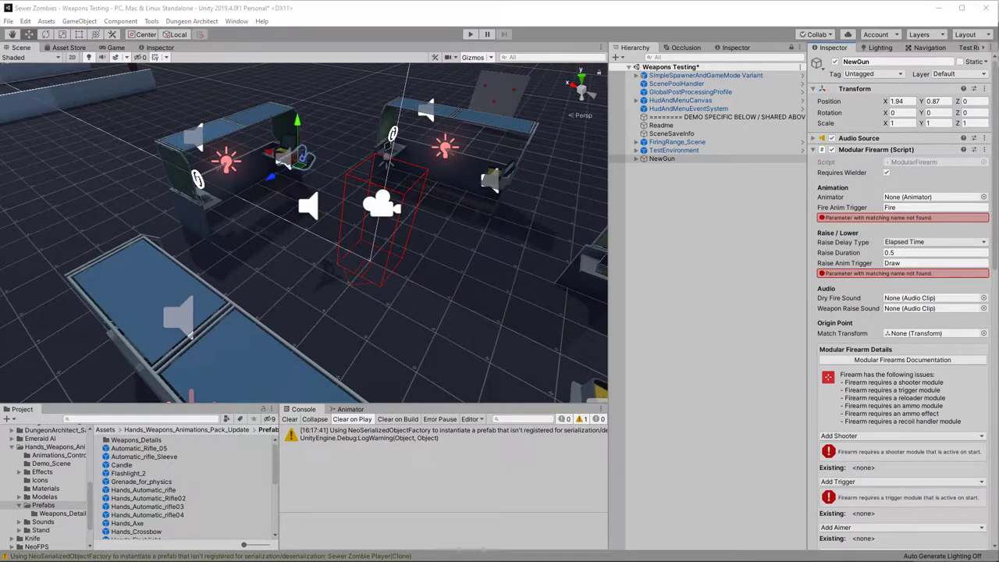
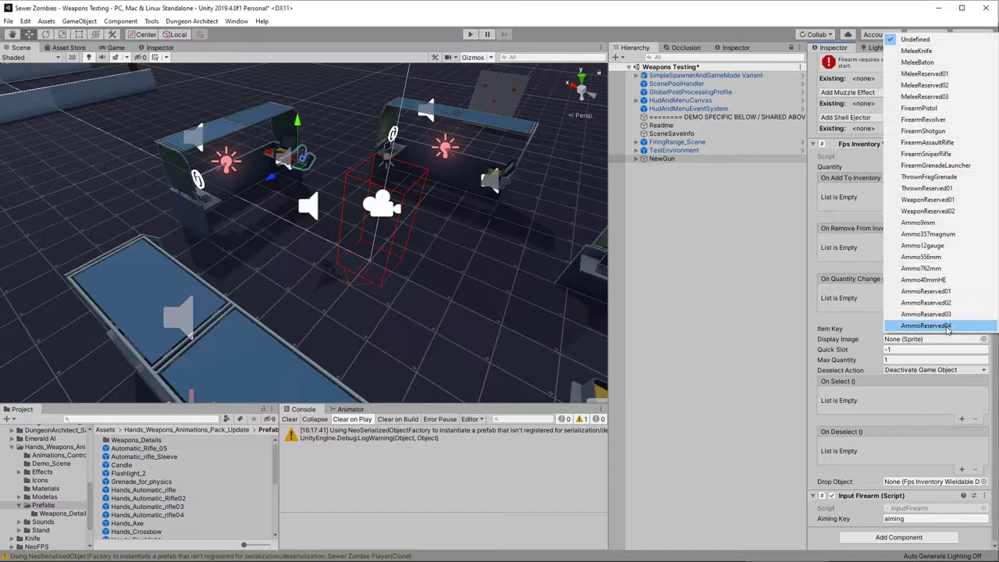
left_click(933, 141)
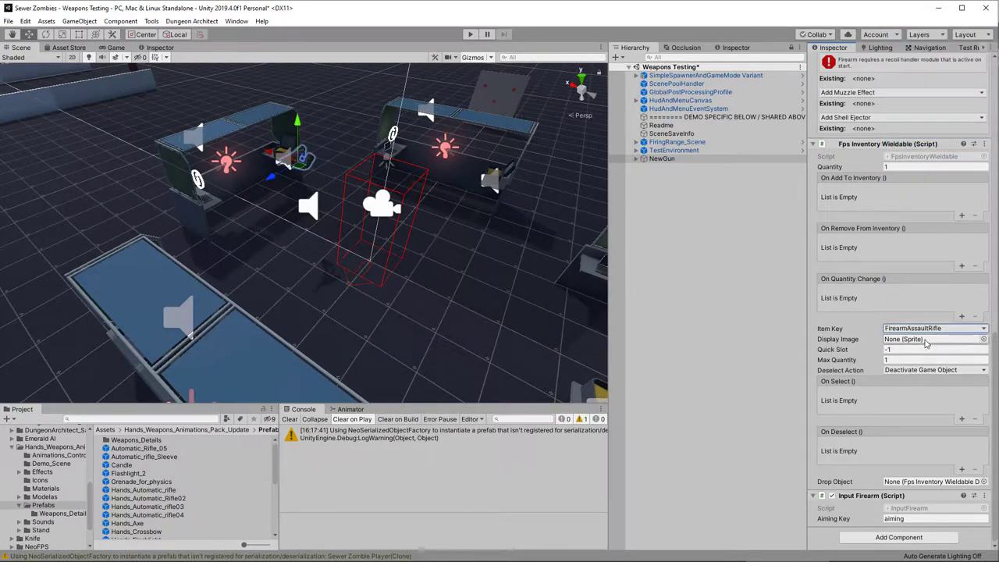
Preview the rifle icons in the weapons pack's Icons folder and move Automatic_Rifle_01 into the _SewerZombies folder
left_click(42, 481)
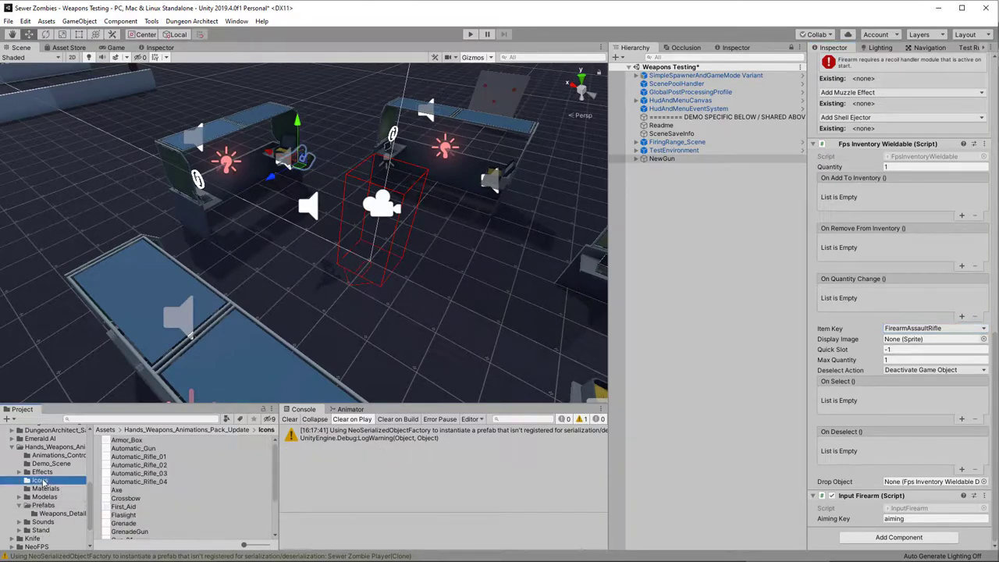
left_click(121, 450)
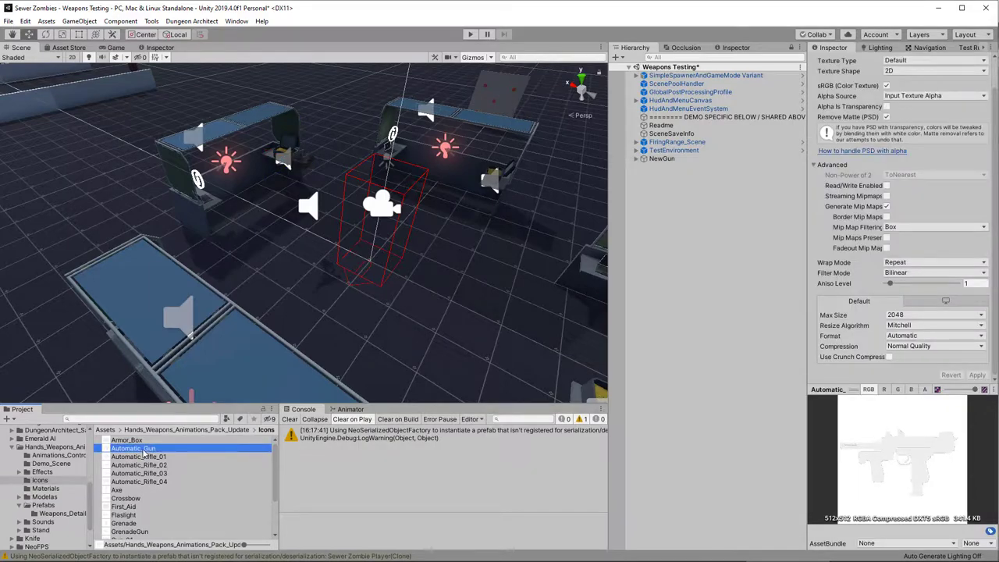
left_click(154, 457)
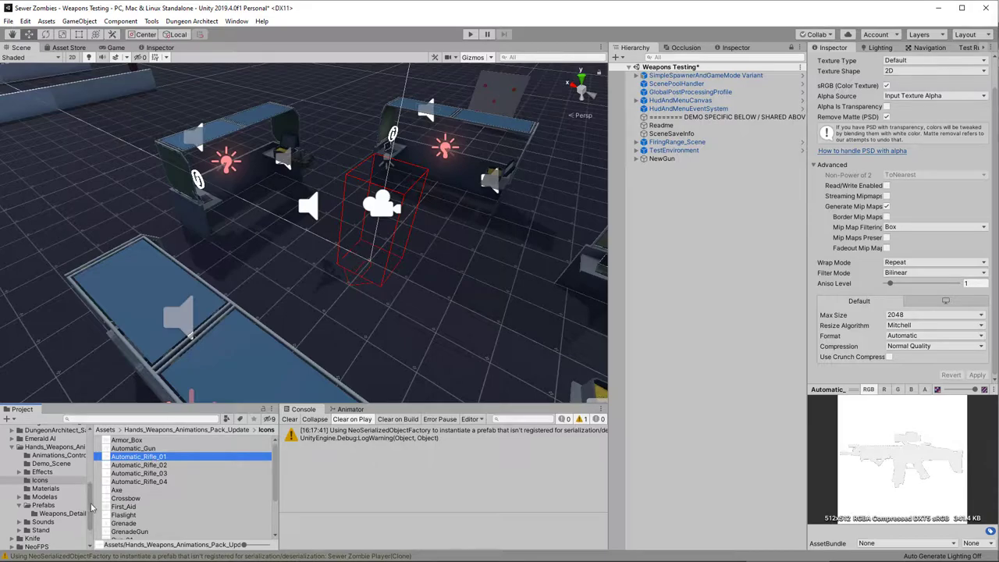
scroll(78, 504, "up", 5)
scroll(65, 504, "down", 2)
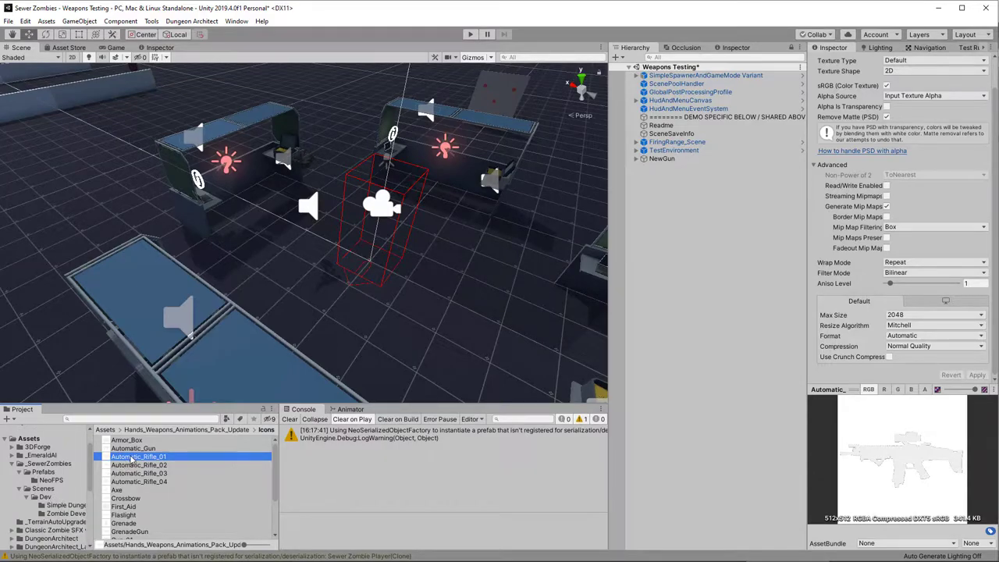
left_click_drag(133, 461, 47, 464)
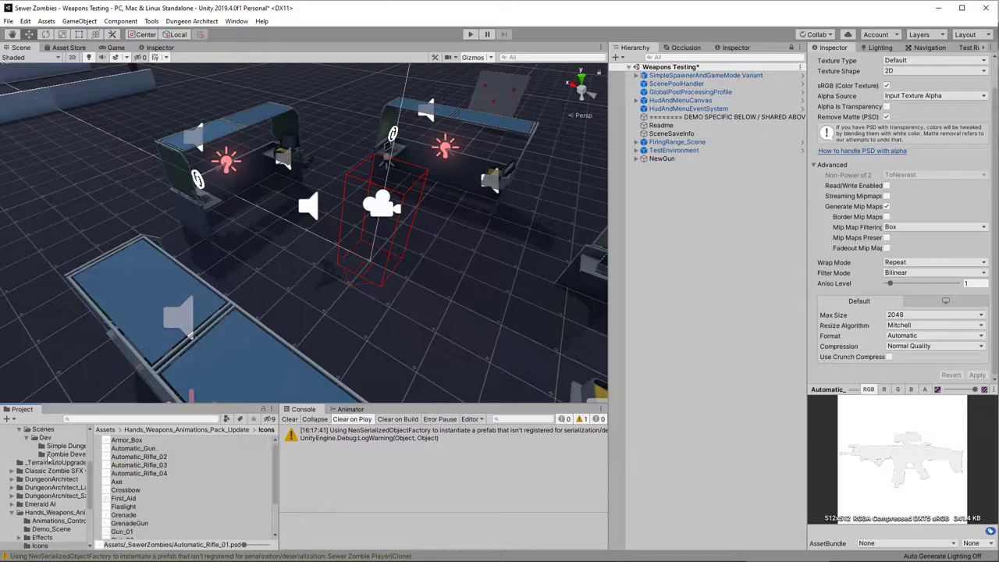
Create a folder named Icons inside _SewerZombies and move Automatic_Rifle_01 into it
scroll(29, 486, "up", 1)
left_click(45, 495)
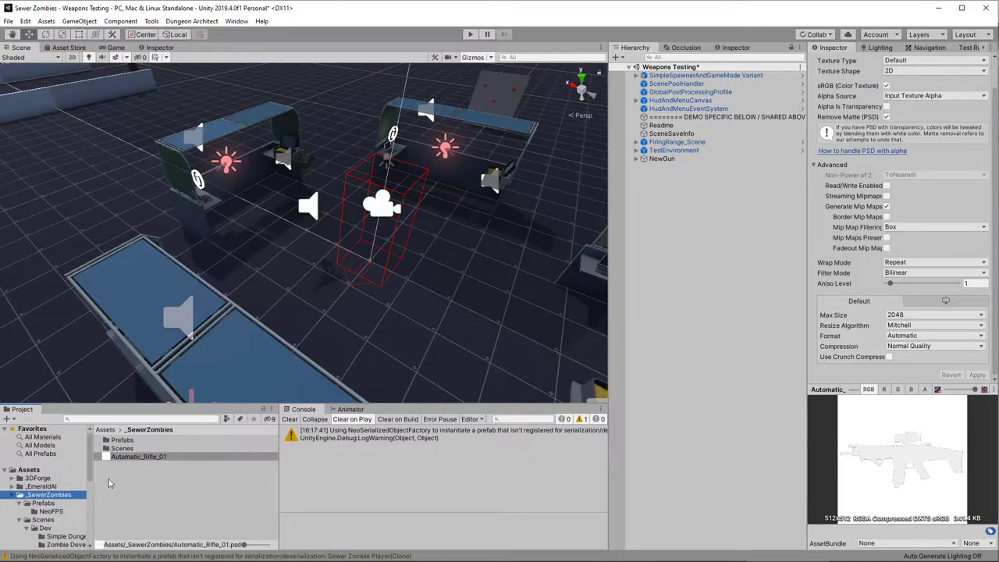
right_click(119, 475)
mouse_move(213, 219)
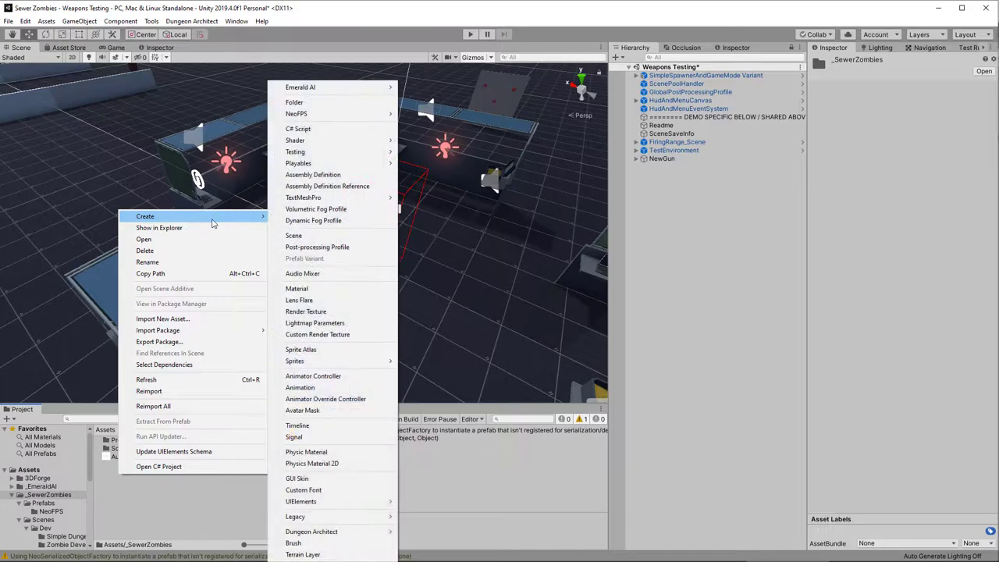
left_click(329, 104)
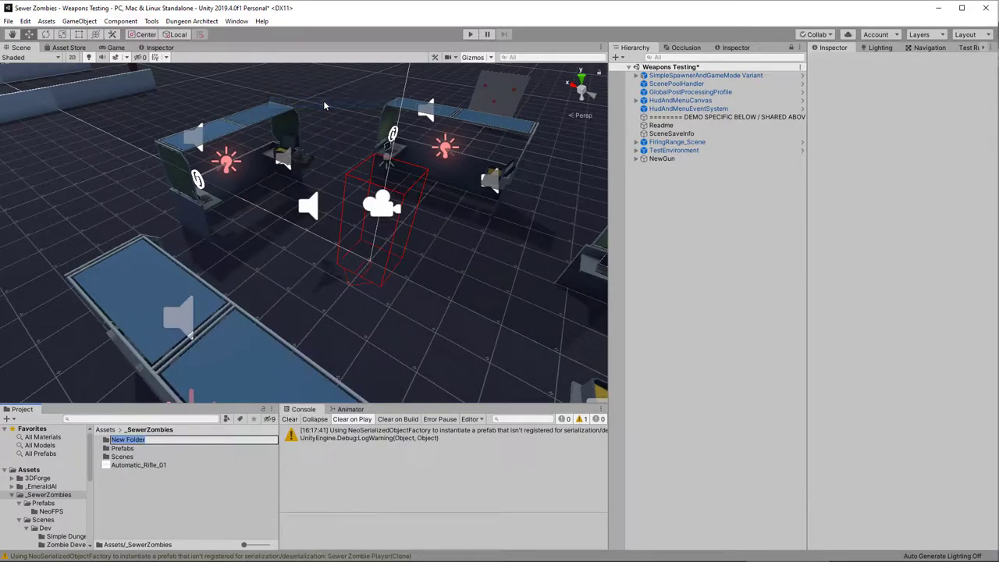
type("C")
key("Return")
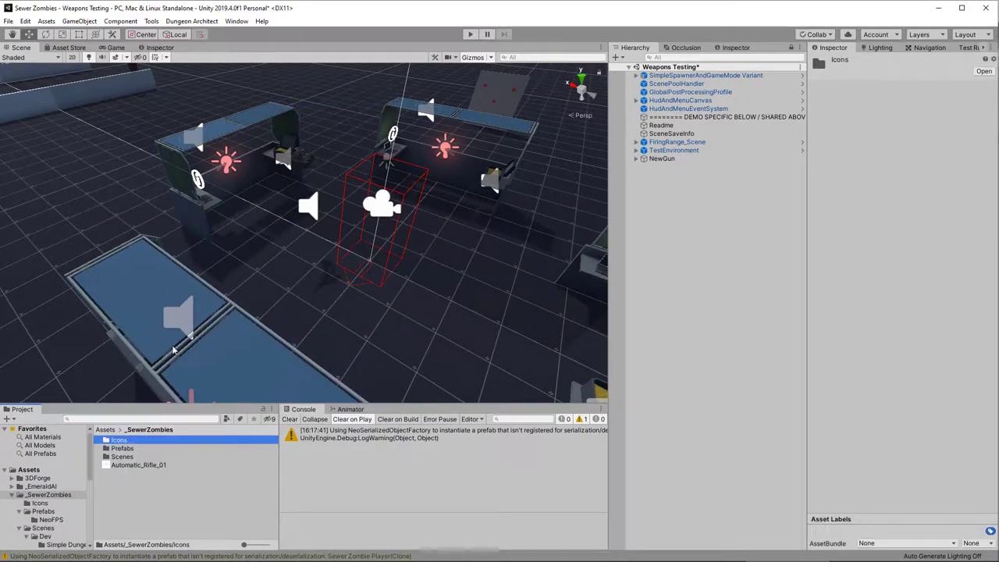
left_click(115, 463)
left_click_drag(115, 458, 118, 441)
Change the Automatic_Rifle_01 icon's texture type to Sprite (2D and UI) and apply the import settings
double_click(117, 441)
left_click(121, 440)
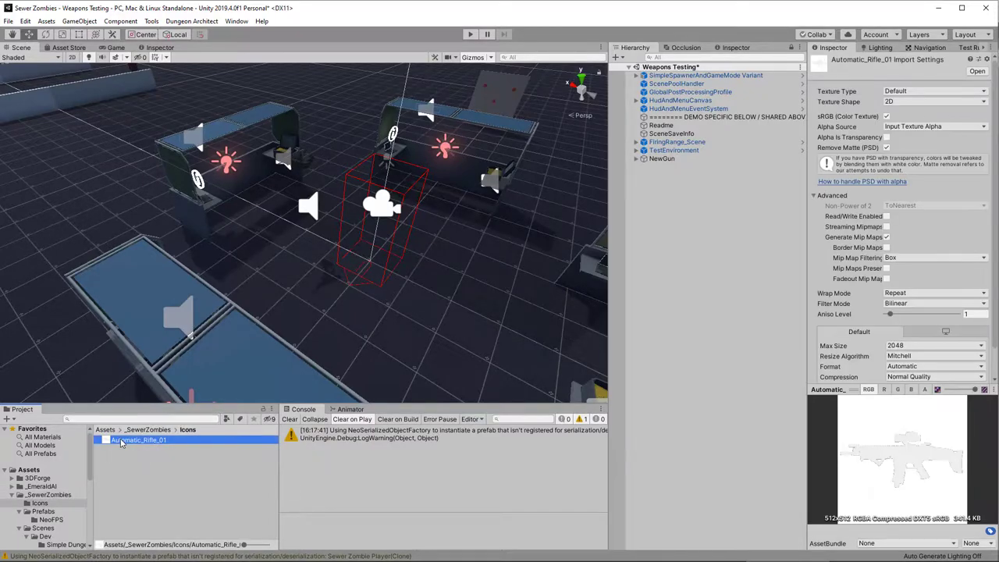
left_click(933, 90)
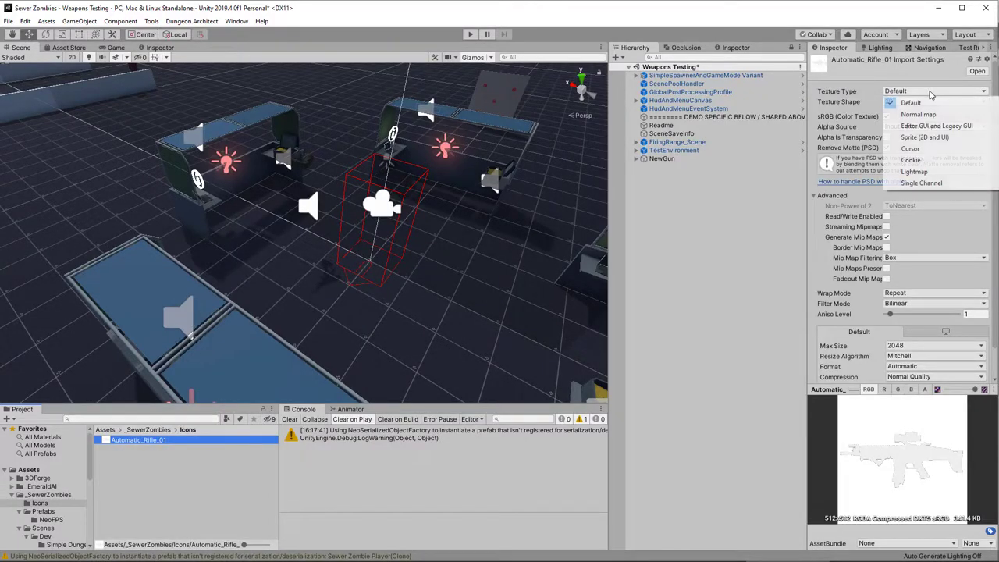
left_click(925, 137)
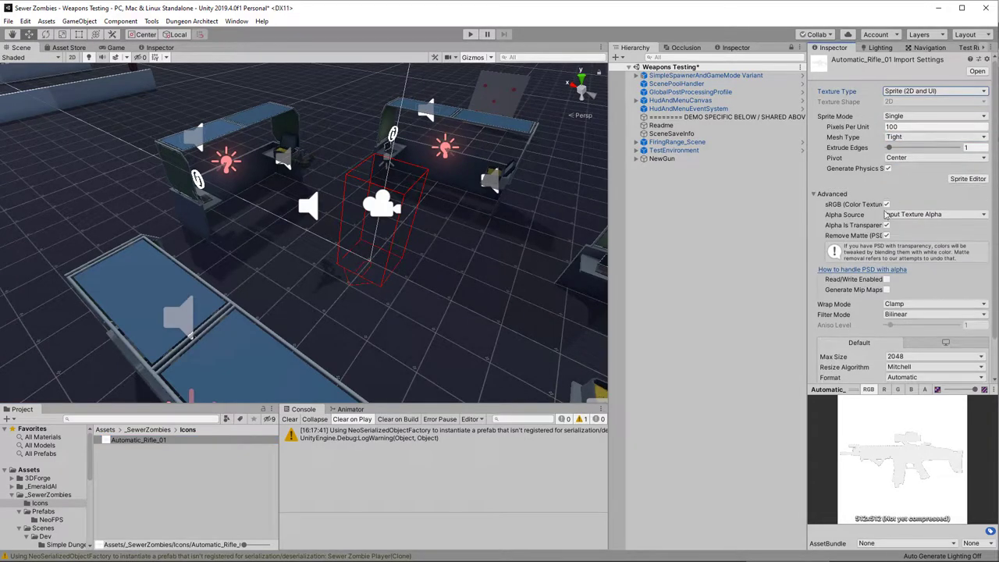
scroll(880, 339, "down", 3)
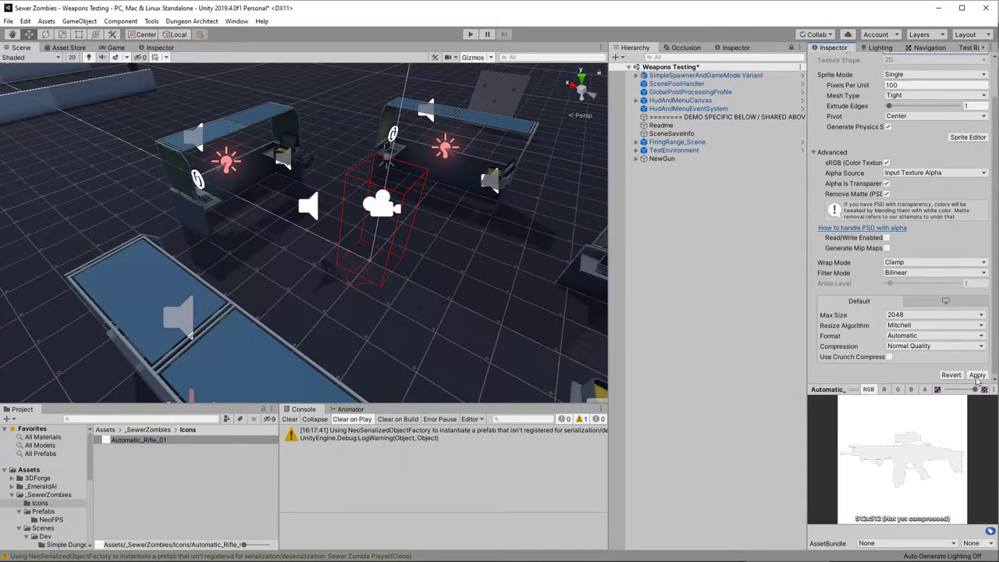
left_click(977, 374)
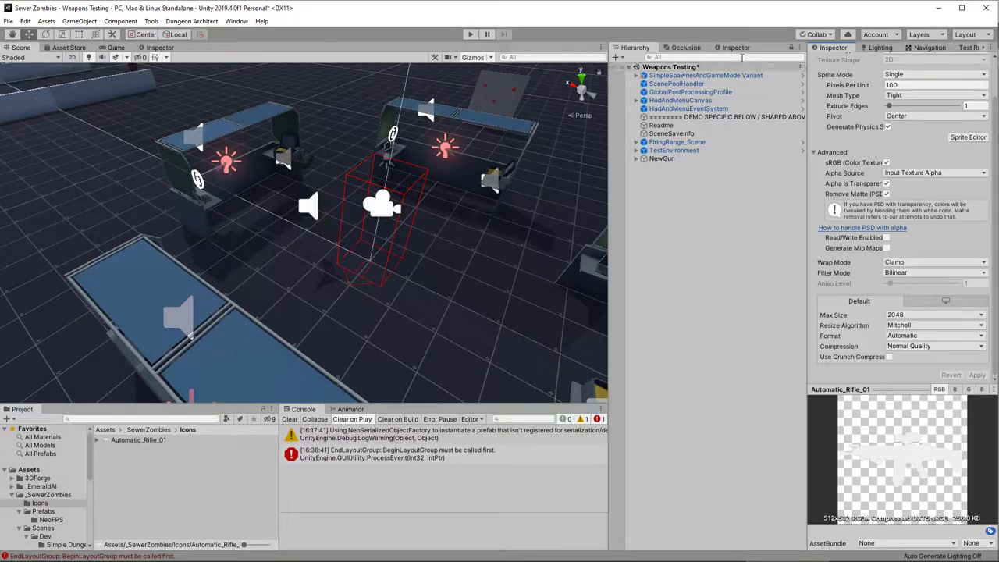
Assign the Automatic_Rifle_01 sprite as the display image of NewGun's Fps Inventory Wieldable
left_click(662, 159)
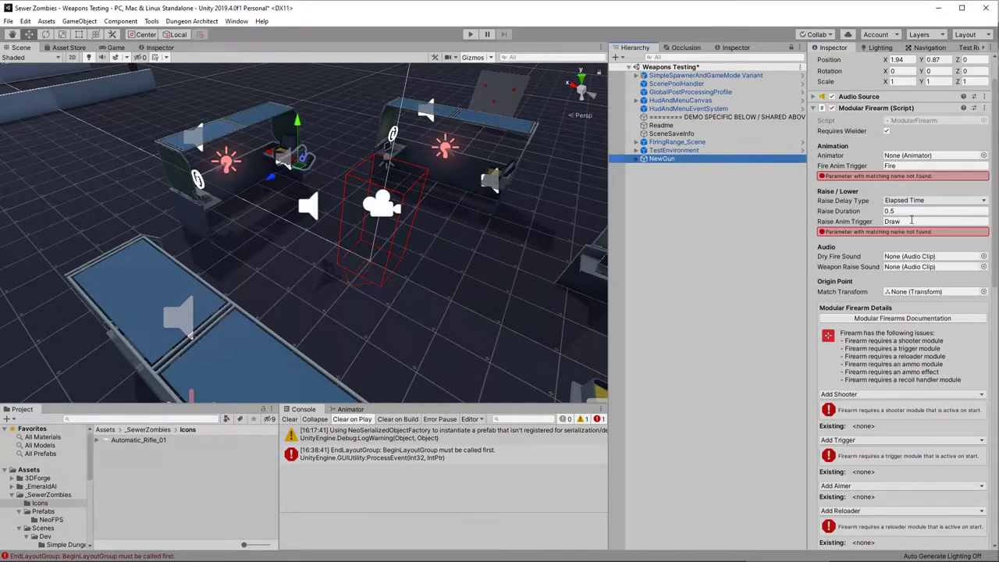
scroll(895, 285, "down", 10)
scroll(895, 381, "down", 5)
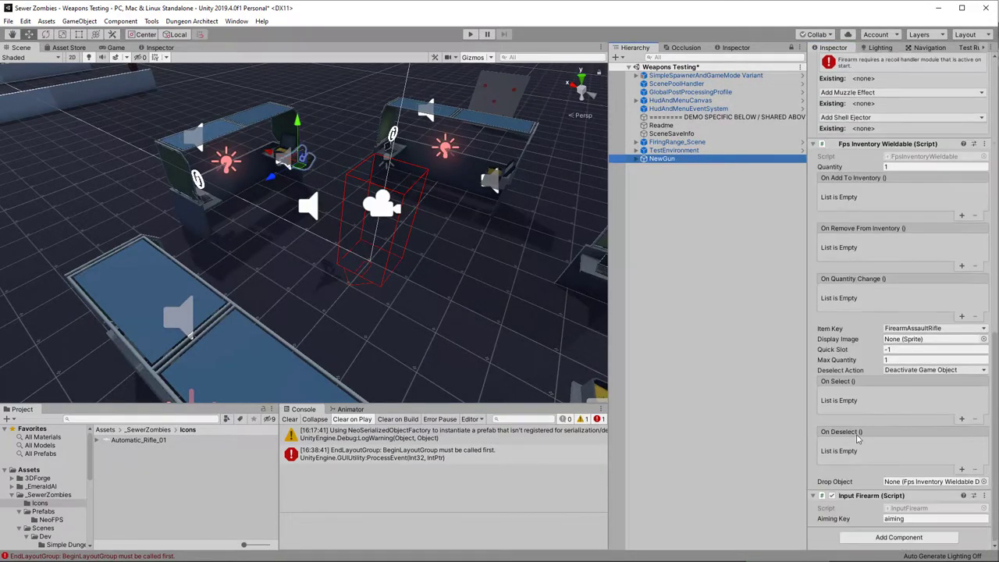
left_click_drag(112, 444, 914, 345)
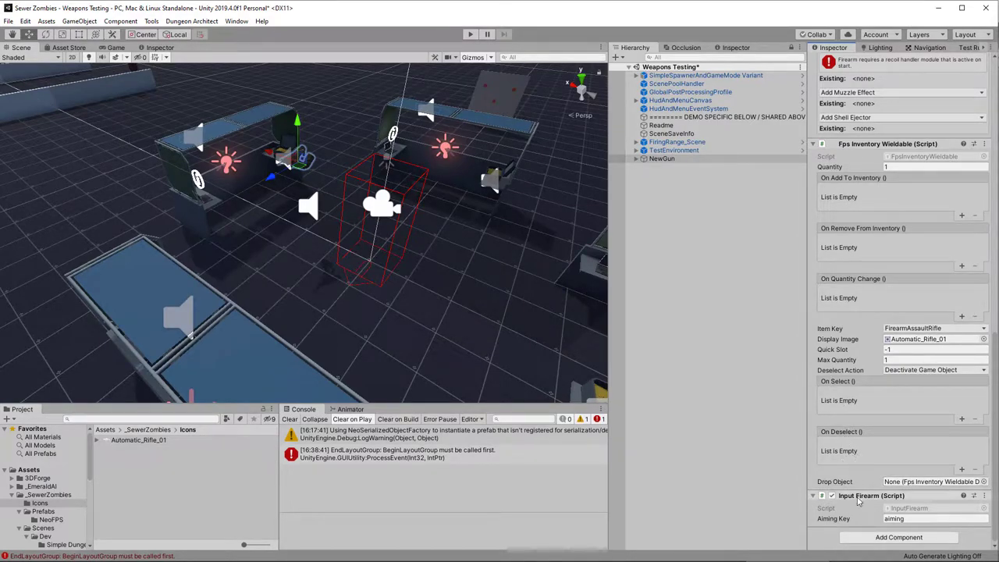
Collapse NewGun's Fps Inventory Wieldable and Input Firearm components and return to the Modular Firearm settings
left_click(813, 145)
left_click(812, 496)
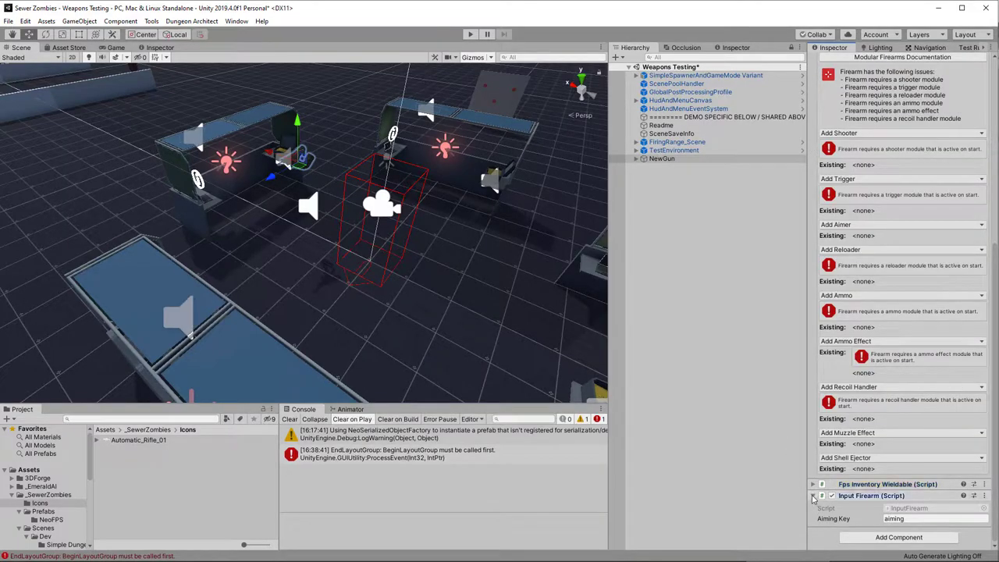
scroll(882, 437, "up", 10)
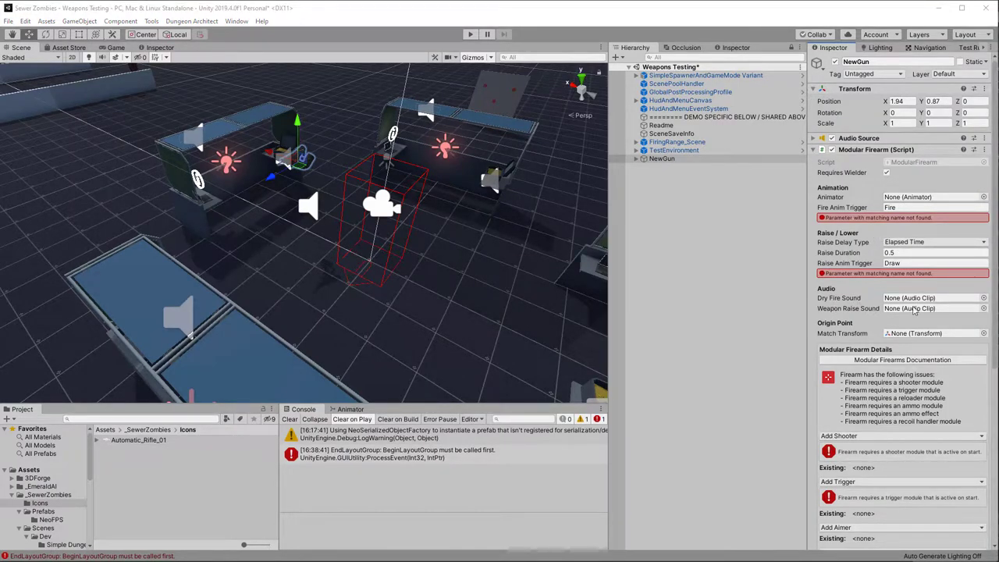
Open the AssaultRifle folder among the weapon sound effects in the NeoFPS shared sample audio
scroll(48, 499, "down", 5)
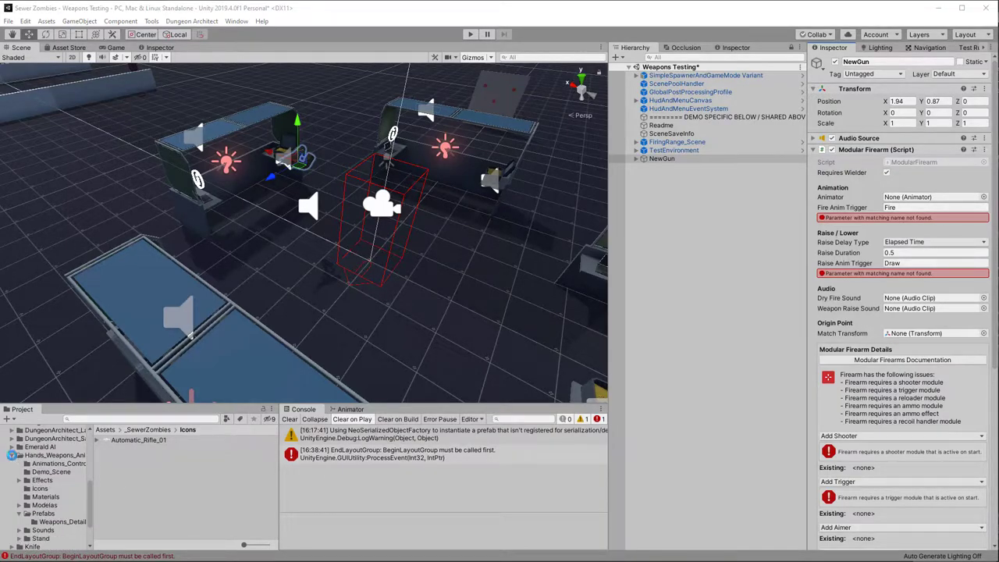
left_click(12, 456)
left_click(13, 511)
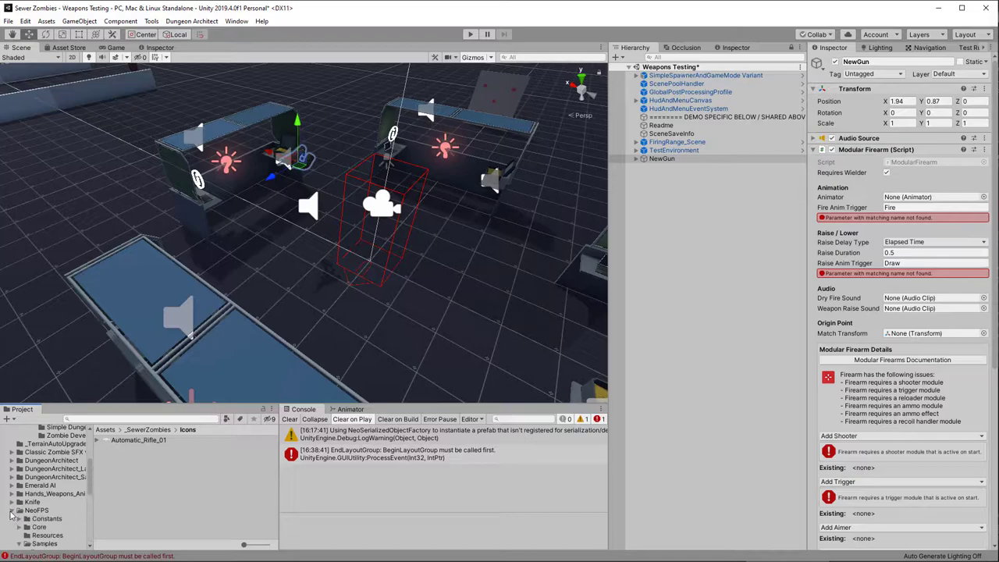
scroll(33, 507, "down", 3)
scroll(36, 499, "down", 2)
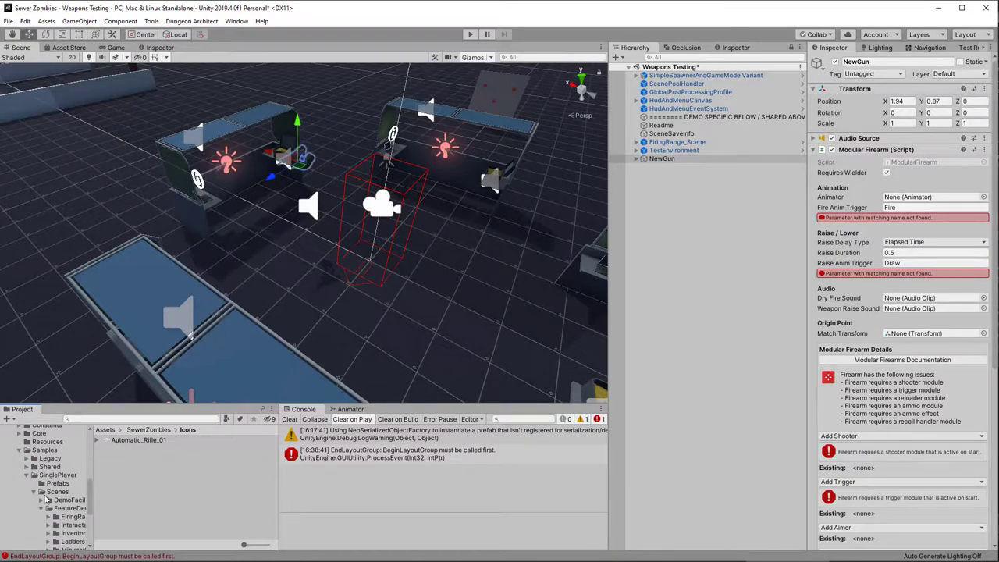
scroll(46, 497, "up", 2)
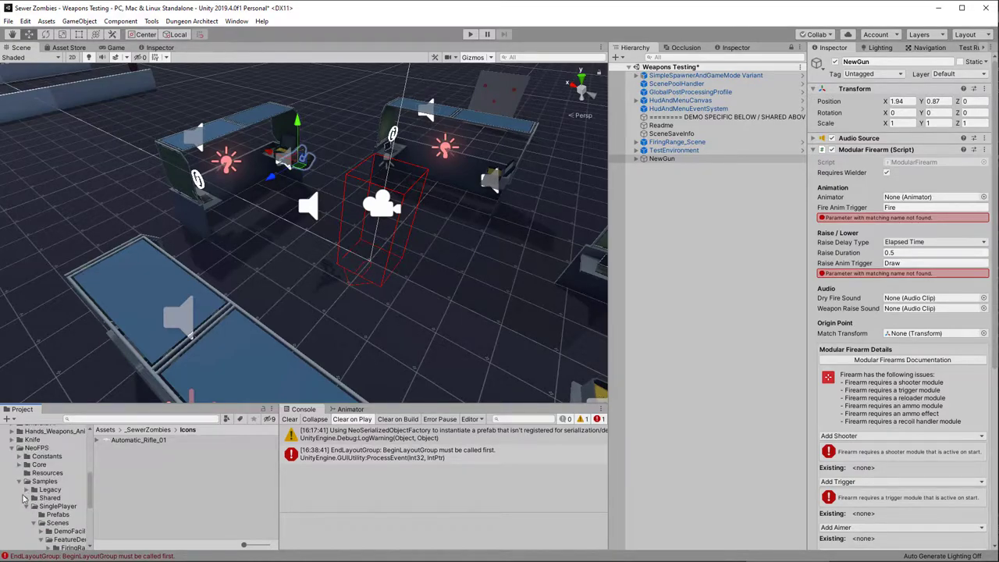
left_click(26, 498)
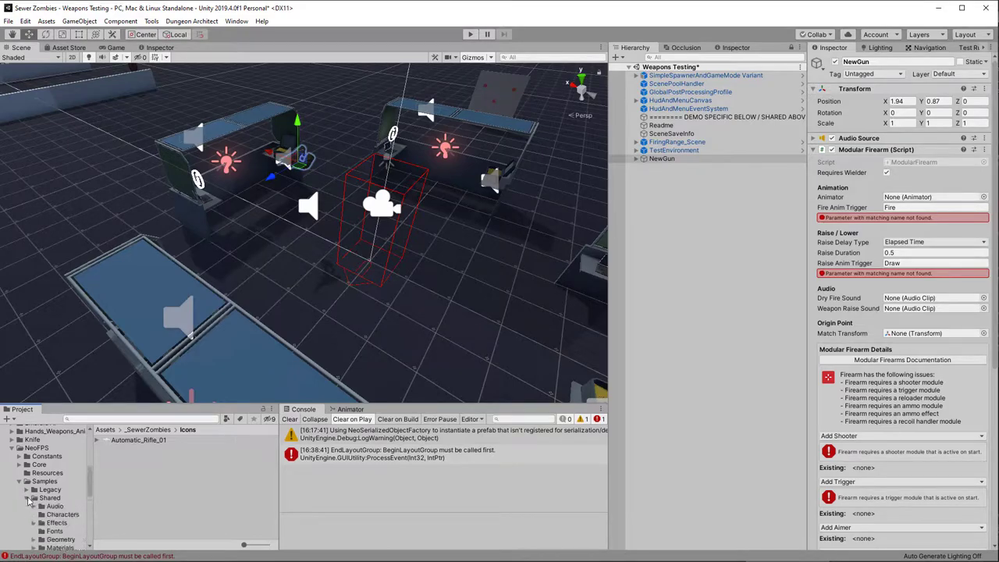
left_click(35, 506)
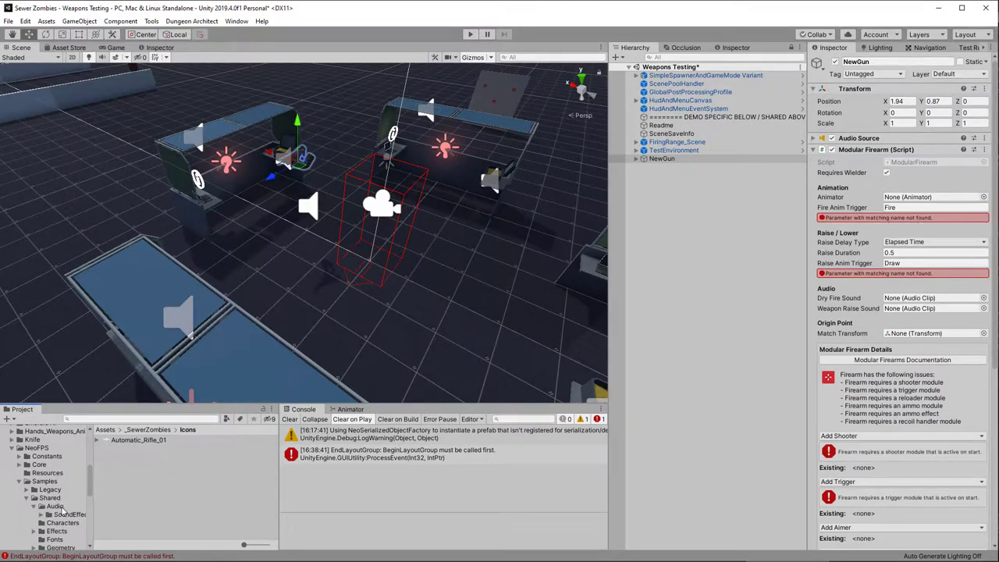
left_click(66, 506)
left_click(71, 514)
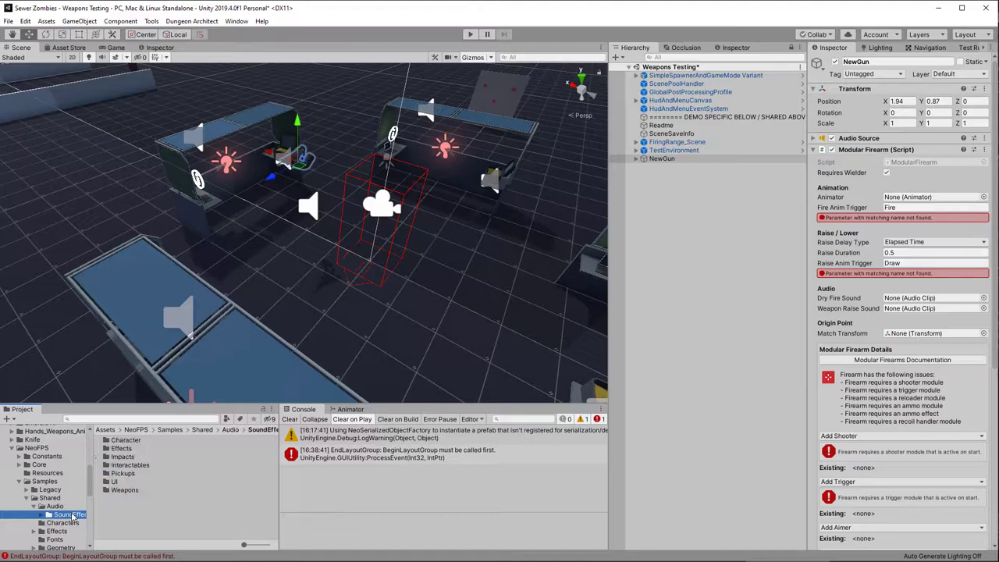
double_click(121, 490)
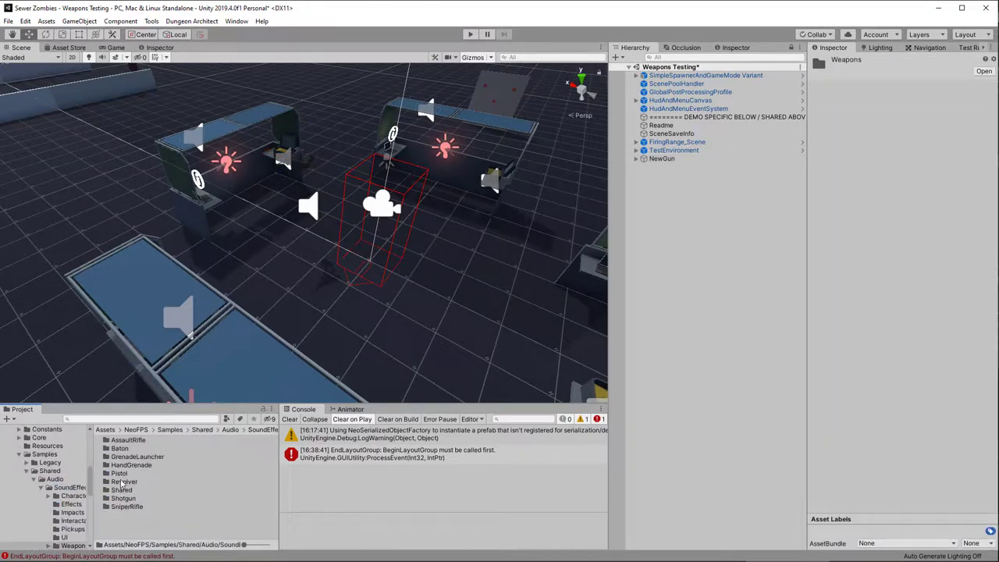
double_click(128, 440)
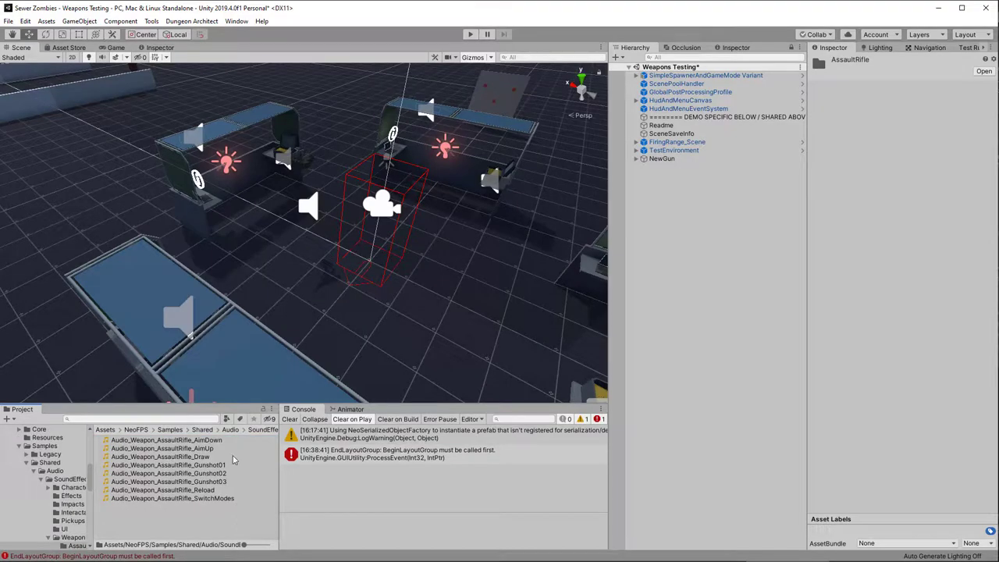
Assign Audio_Weapon_AssaultRifle_Draw as NewGun's weapon raise sound and Audio_Weapon_Shared_DryFire as its dry fire sound
left_click(661, 159)
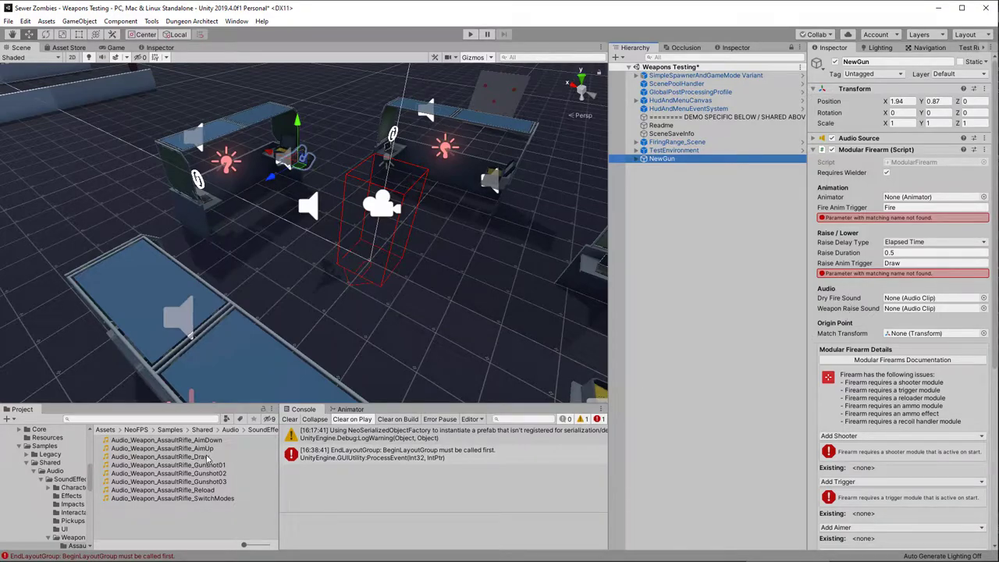
left_click_drag(209, 459, 927, 311)
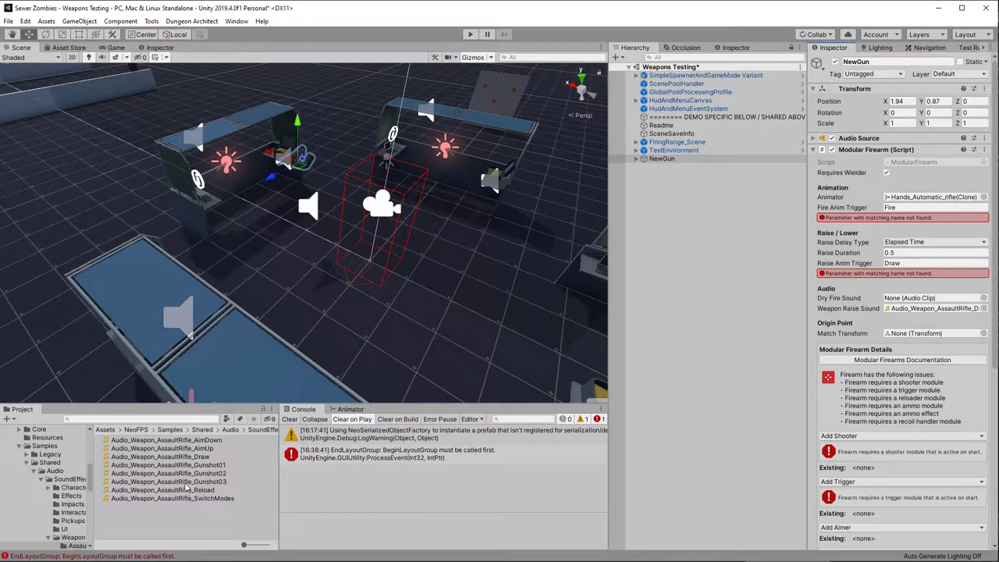
left_click(182, 418)
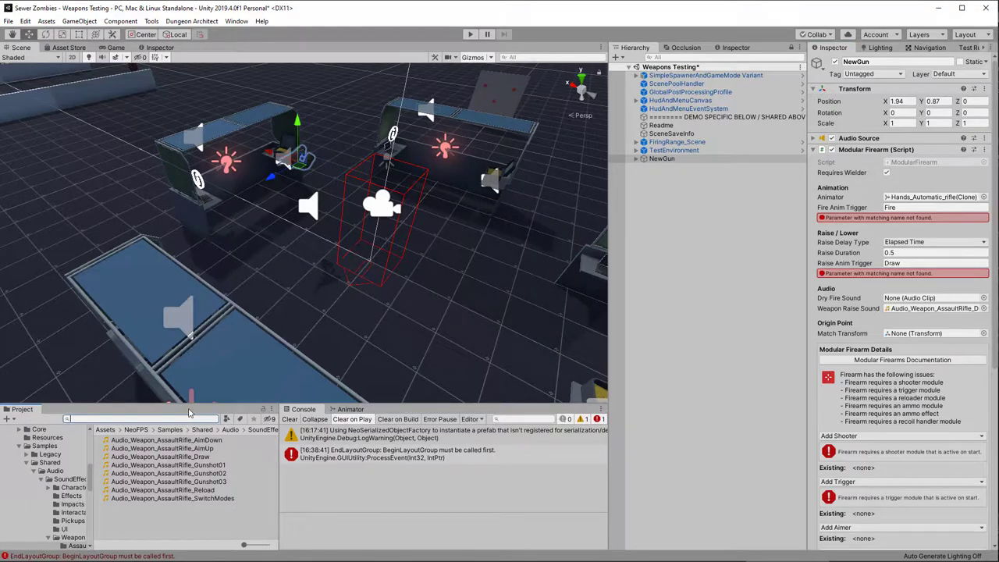
type("dry")
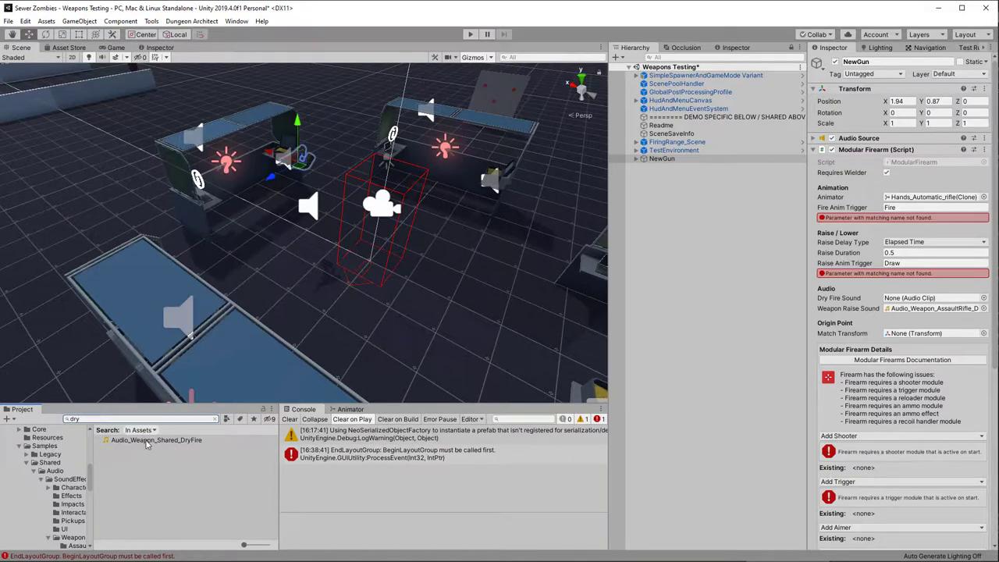
left_click_drag(146, 443, 950, 303)
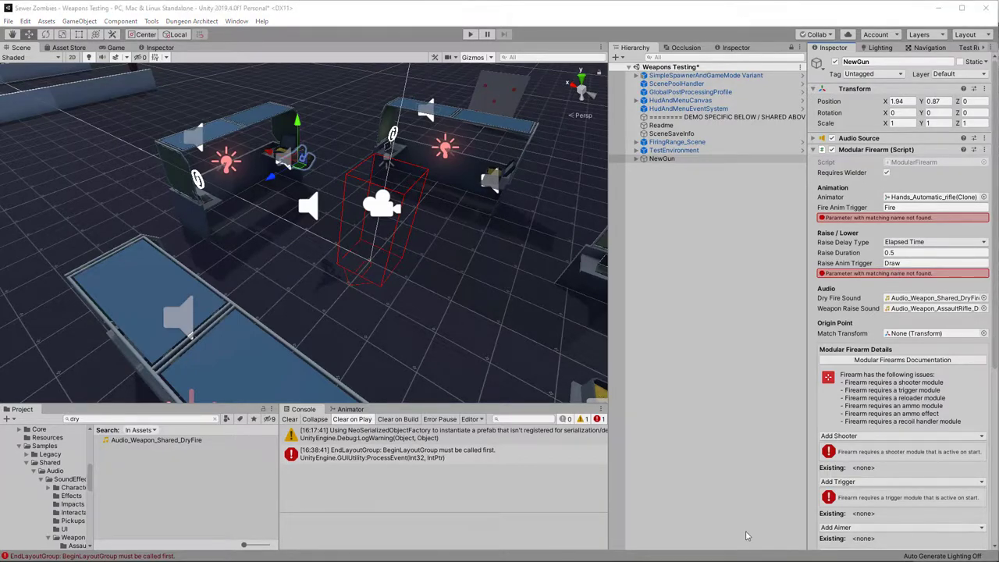
Create a folder named Animations inside _SewerZombies
scroll(36, 511, "up", 5)
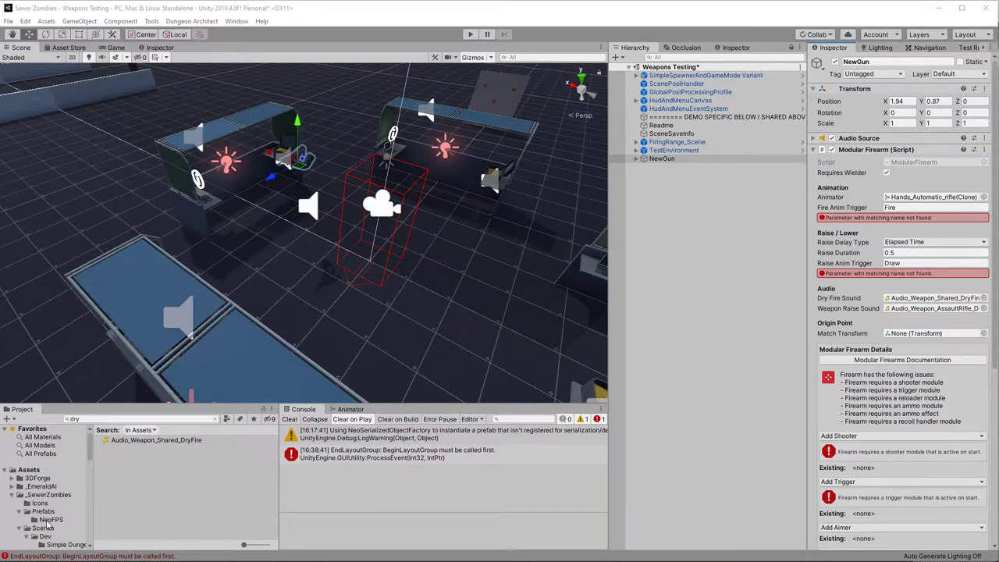
left_click(45, 520)
right_click(111, 498)
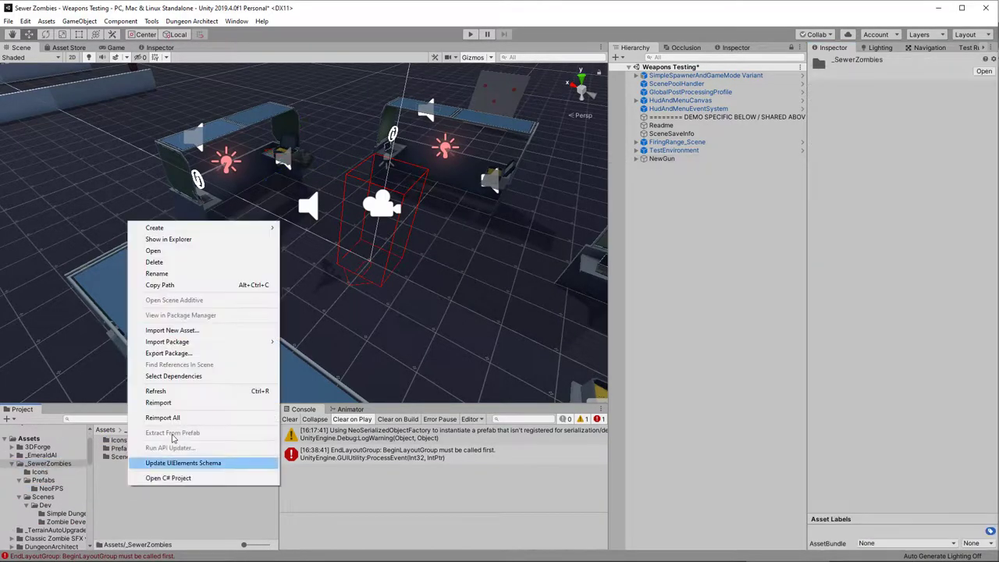
mouse_move(156, 225)
left_click(401, 100)
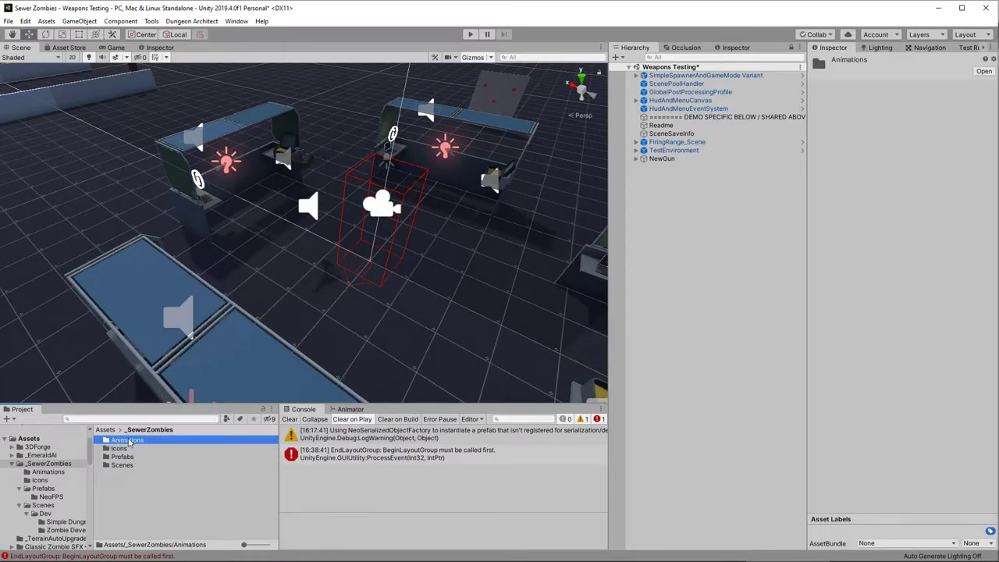
Create an Animator Controller named Assault Rifle Controller in the Animations folder
double_click(129, 442)
right_click(125, 452)
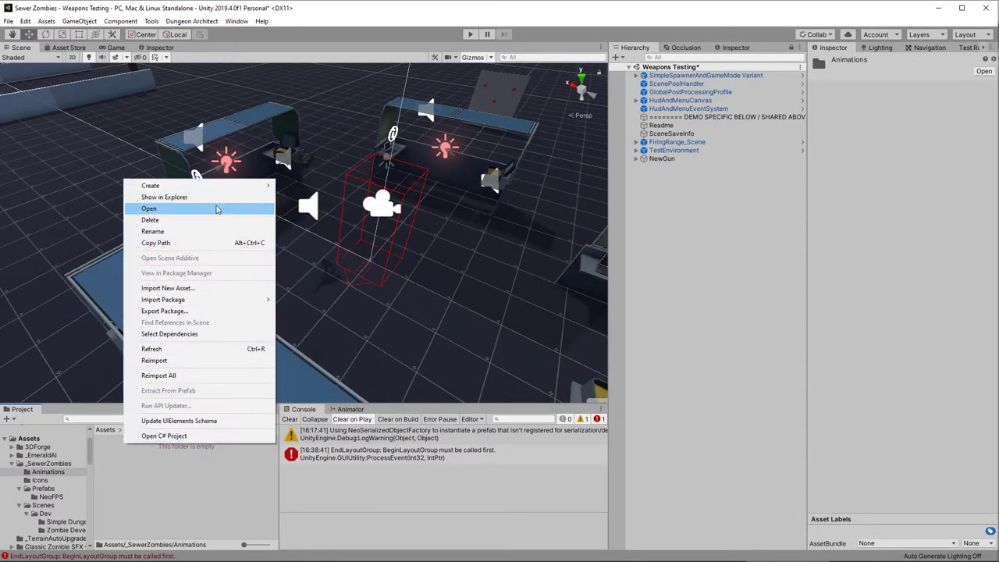
mouse_move(219, 188)
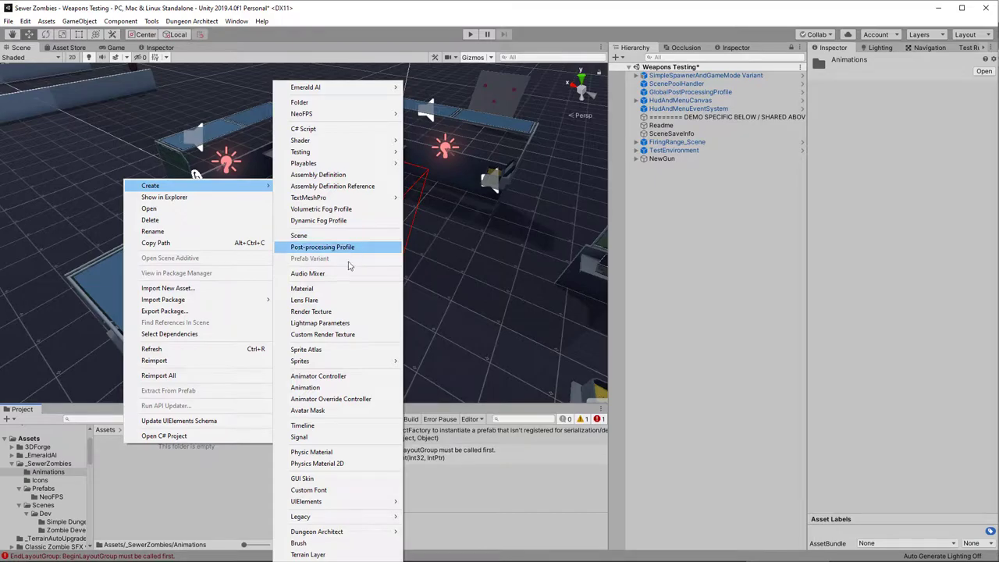
left_click(313, 376)
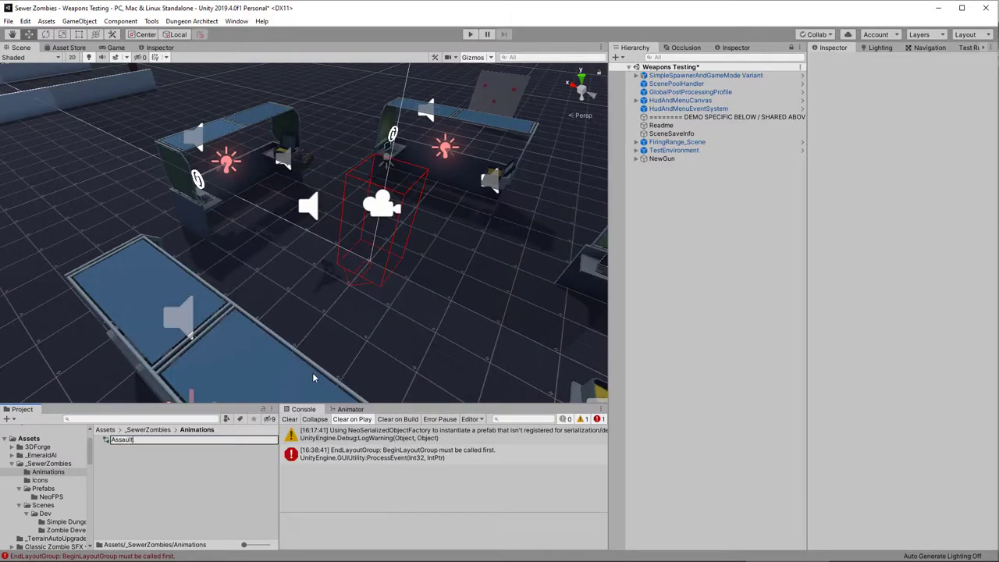
key("Return")
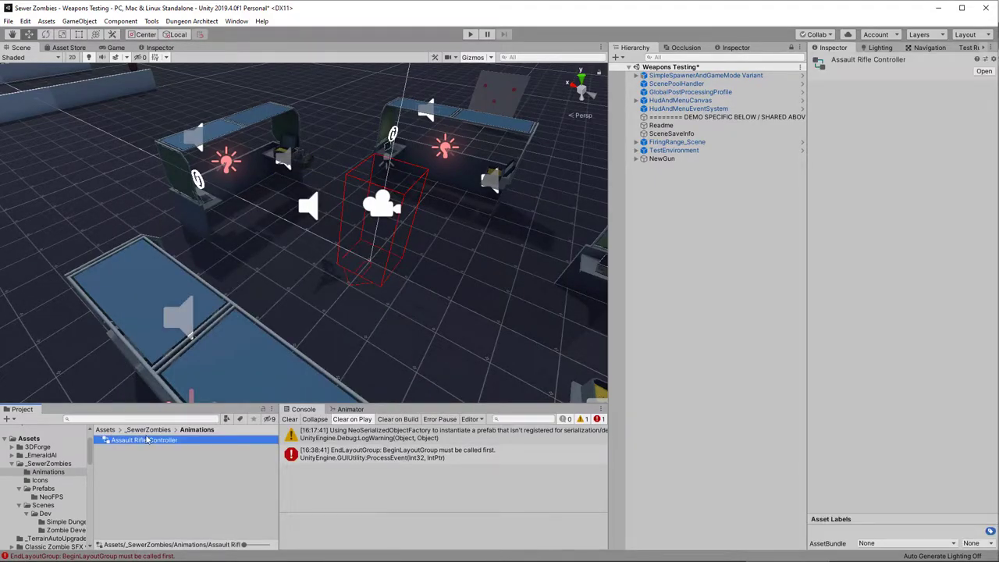
Dock the Animator window alongside the Scene view to show the Assault Rifle Controller's graph
left_click(351, 409)
left_click_drag(351, 410, 290, 51)
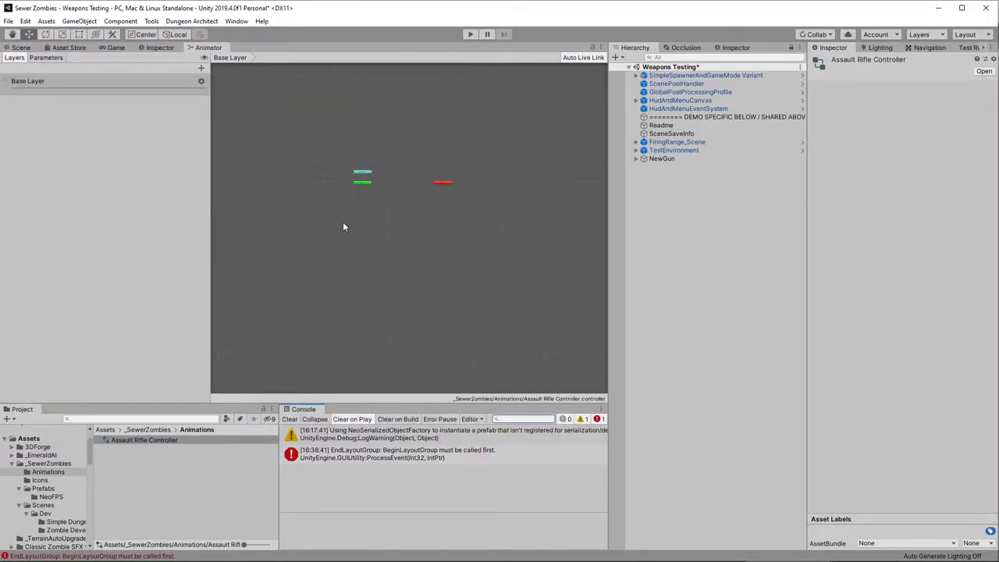
scroll(382, 176, "up", 5)
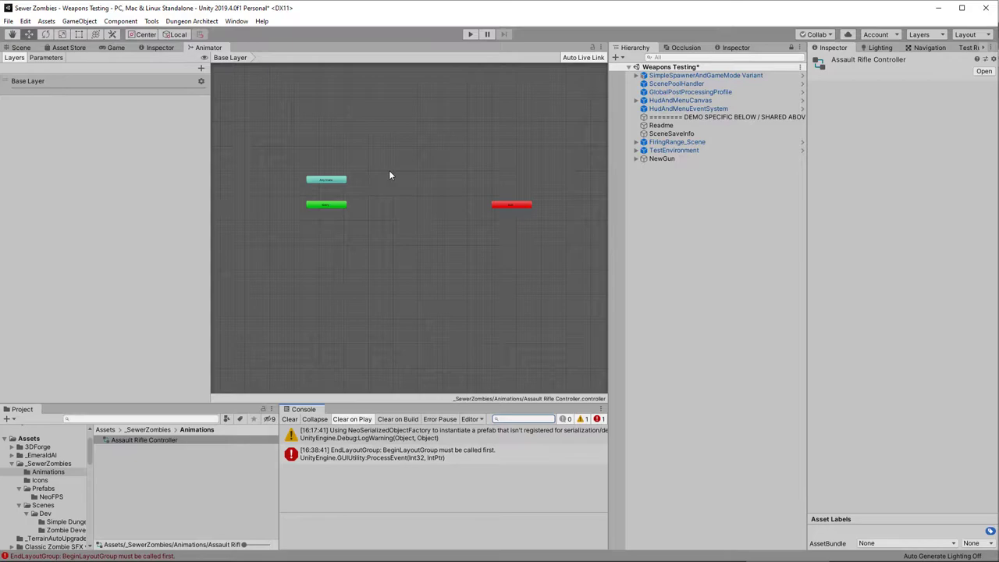
Create an empty state in the controller's Base Layer and name it Get
right_click(376, 220)
mouse_move(403, 227)
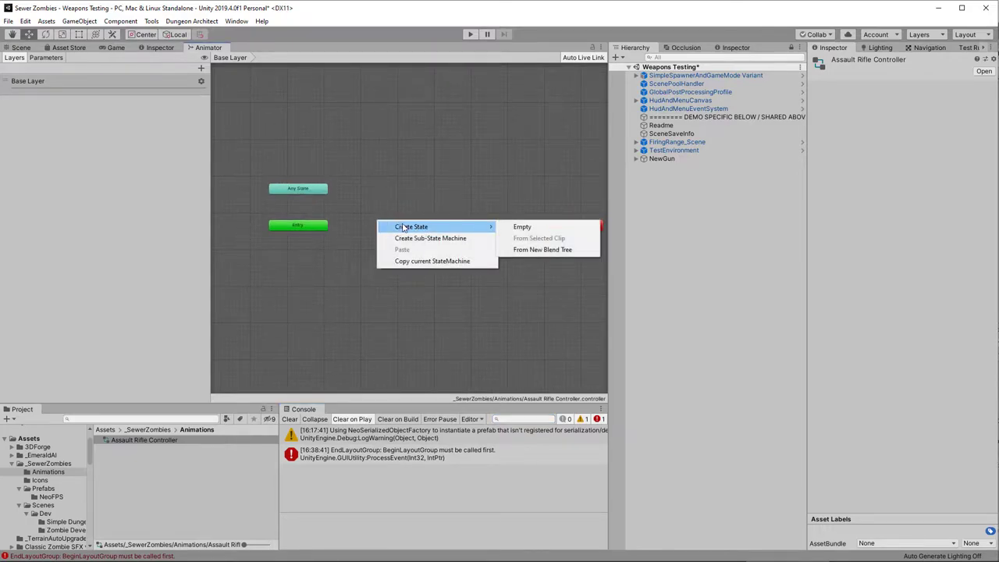
left_click(544, 229)
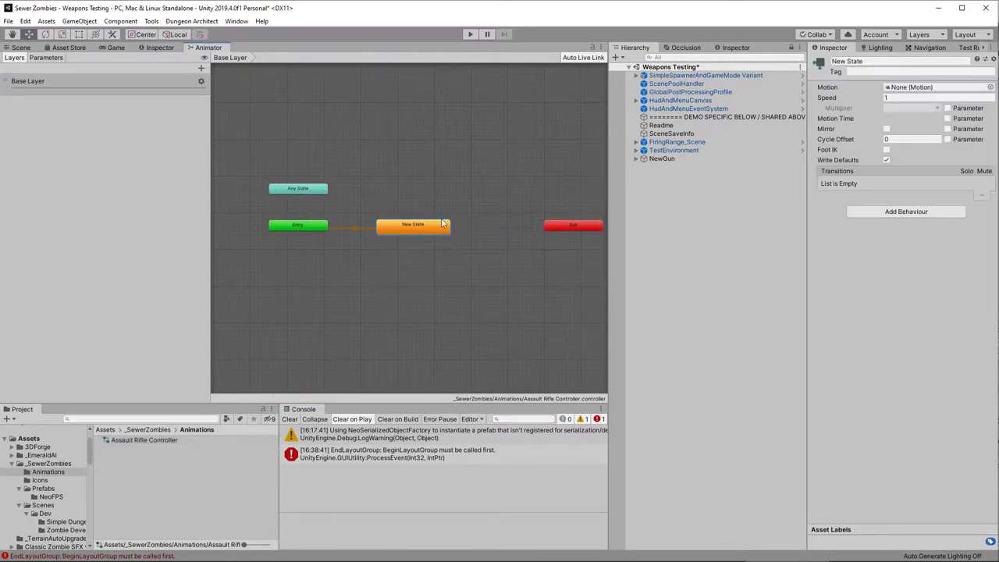
left_click(877, 60)
type("Get")
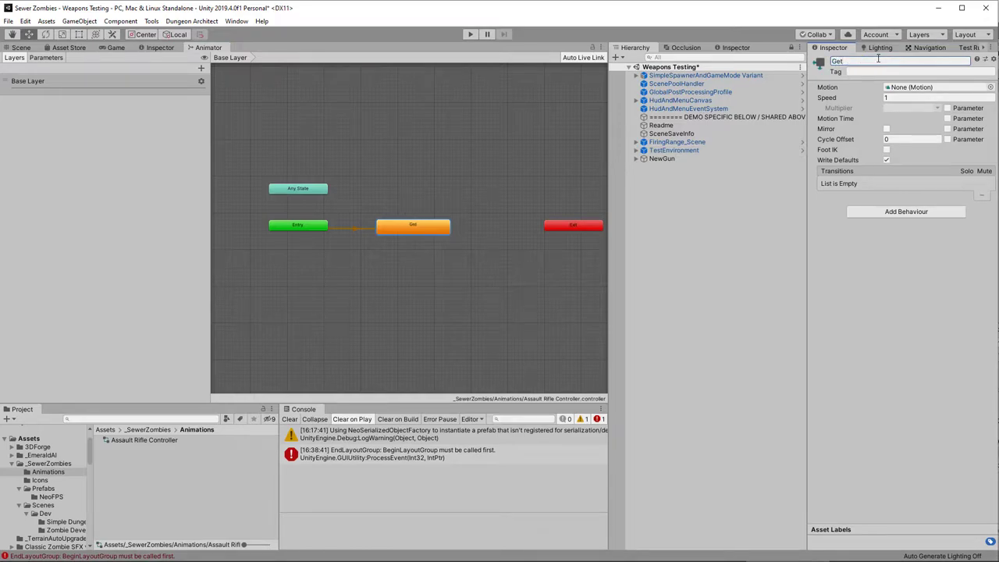
Create an empty state named Idle and place it directly below the Get state
left_click_drag(410, 230, 414, 234)
right_click(414, 265)
mouse_move(437, 271)
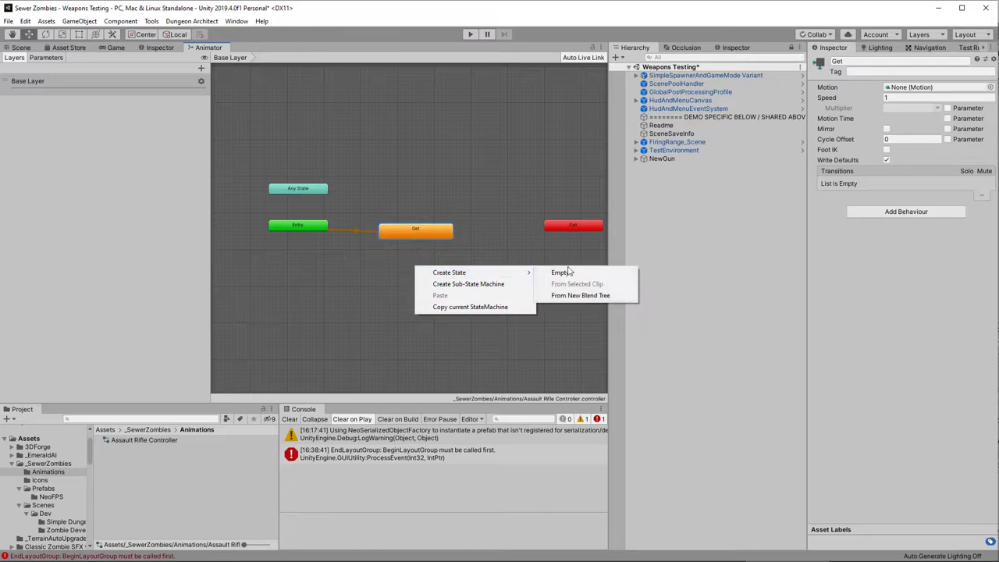
left_click(567, 272)
left_click_drag(468, 271, 433, 271)
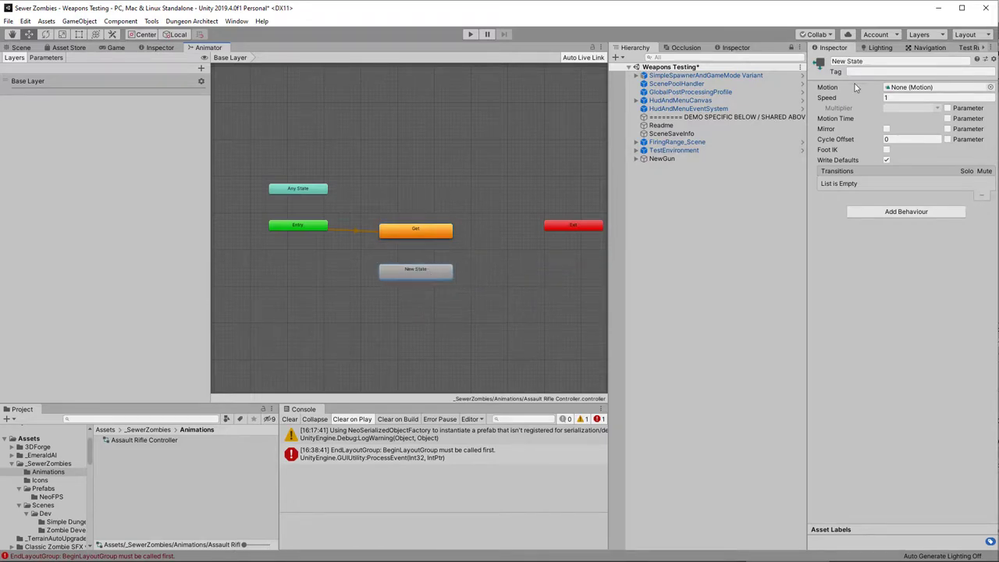
left_click(872, 62)
type("Idle")
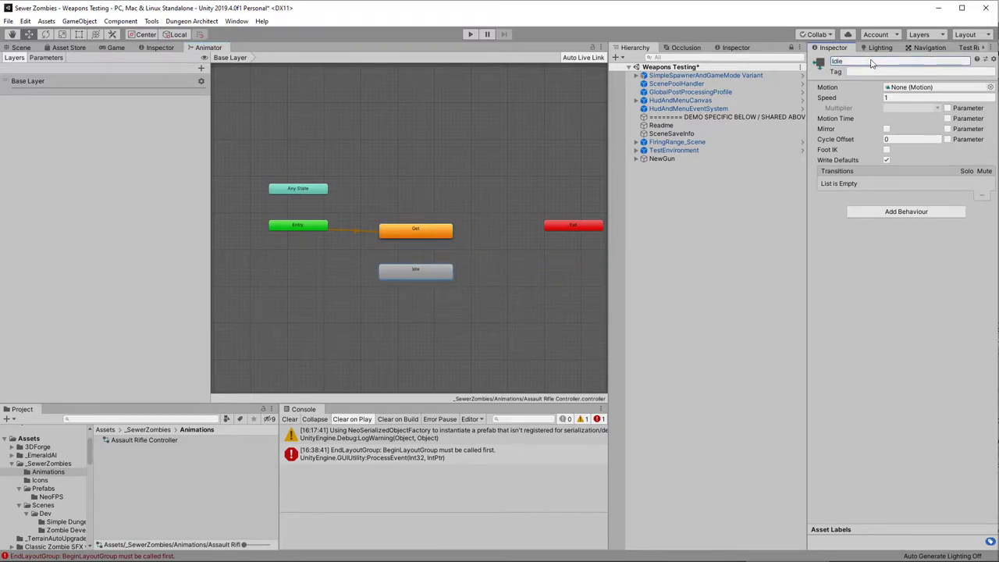
key("Return")
Create an empty state named Aim_Idle and place it directly below the Idle state
left_click(420, 299)
right_click(410, 309)
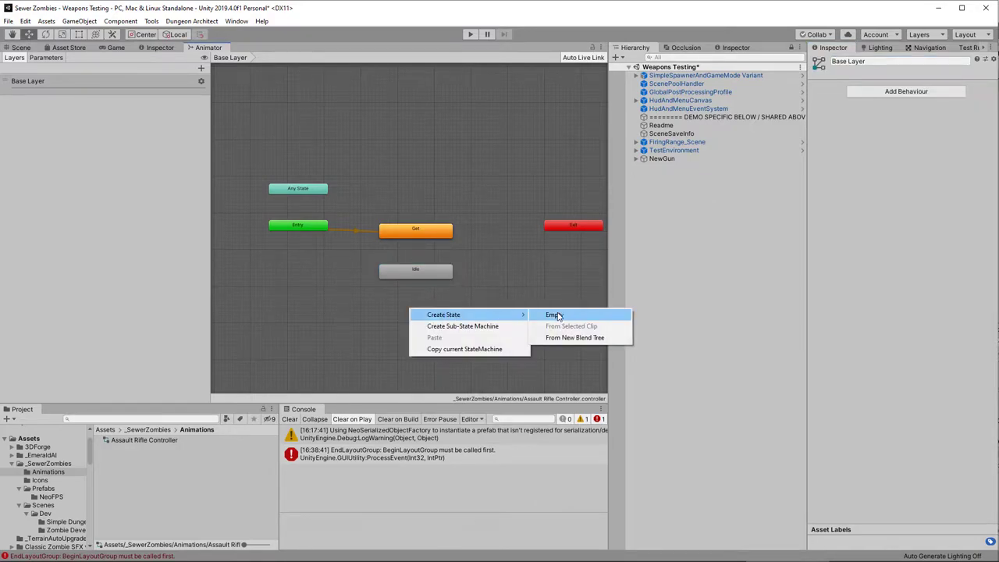
left_click(554, 315)
left_click_drag(466, 315, 419, 309)
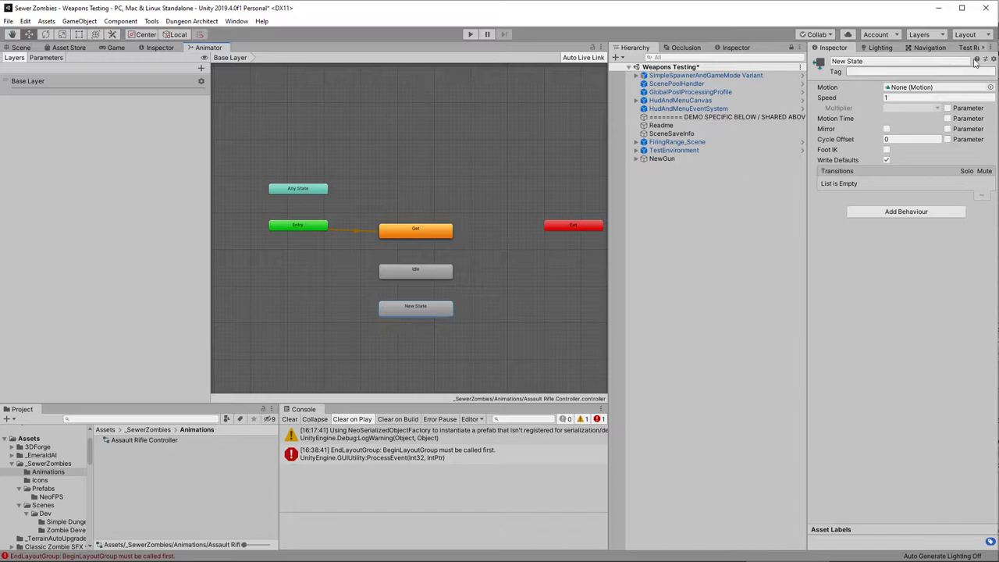
left_click(925, 61)
type("Aim_Idle")
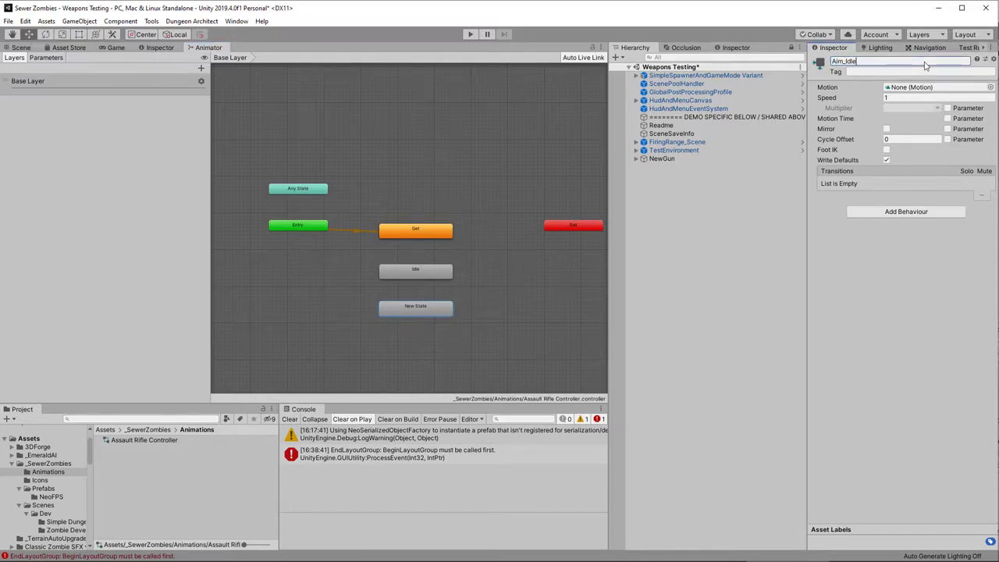
Make transitions from Get to Idle and in both directions between Idle and Aim_Idle
left_click(416, 230)
right_click(416, 232)
left_click(446, 230)
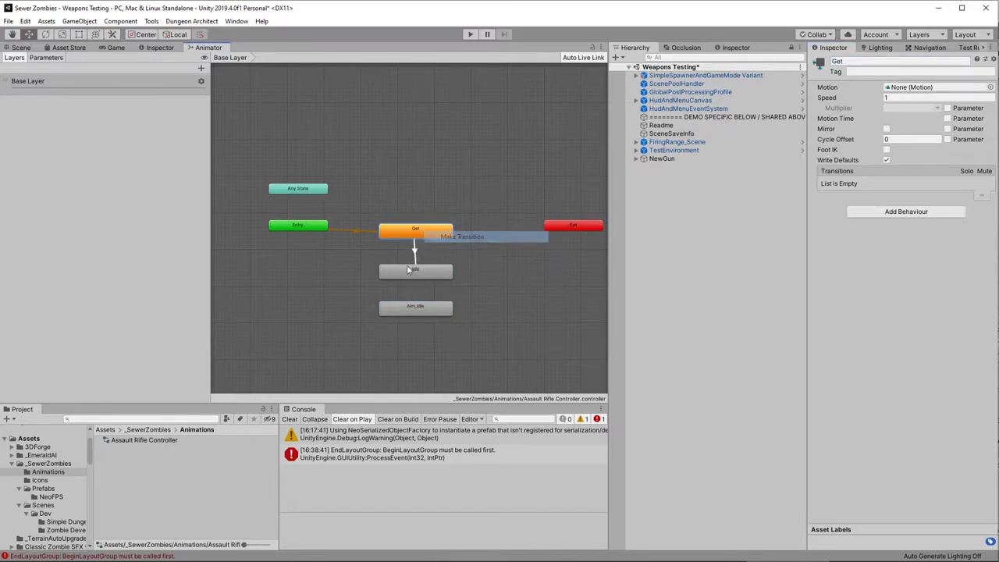
left_click(406, 270)
right_click(417, 270)
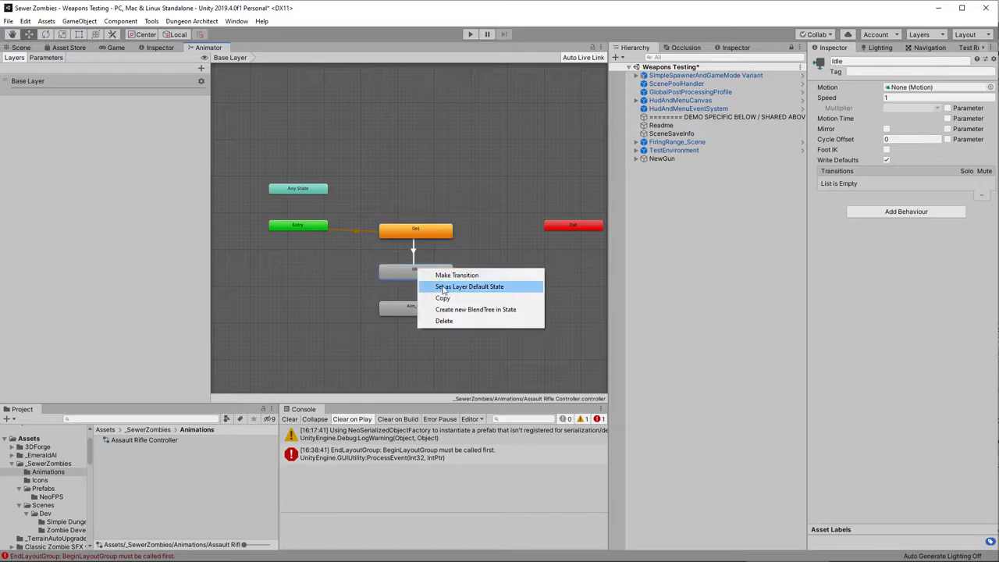
left_click(457, 272)
left_click(426, 307)
right_click(426, 307)
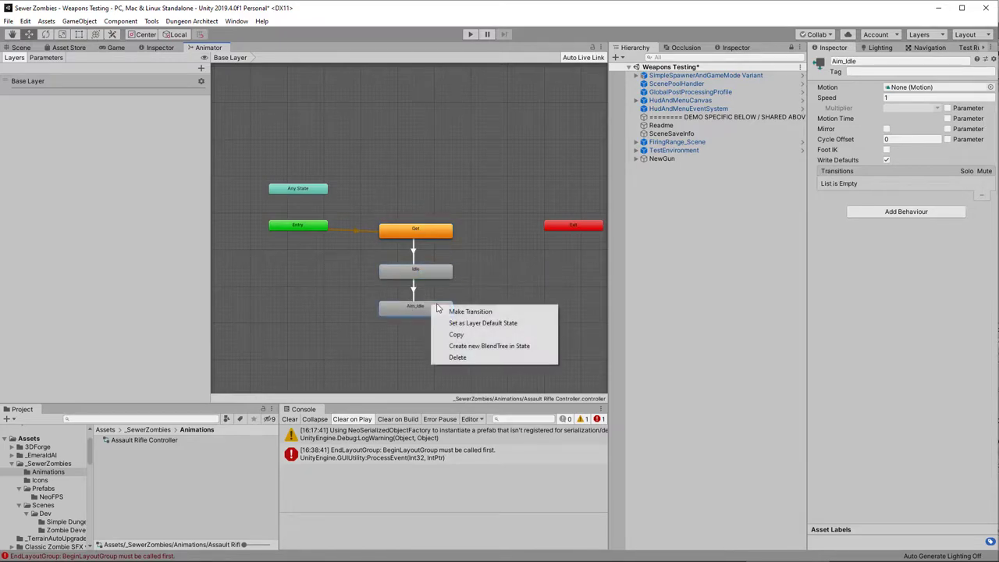
left_click(457, 308)
left_click(427, 275)
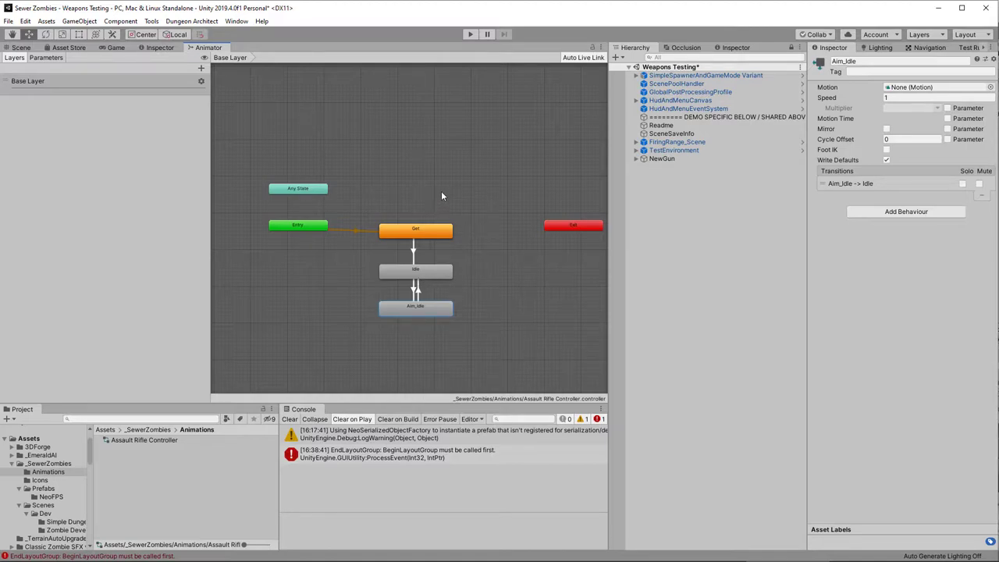
Add a Bool parameter named Aim to the controller
left_click(47, 57)
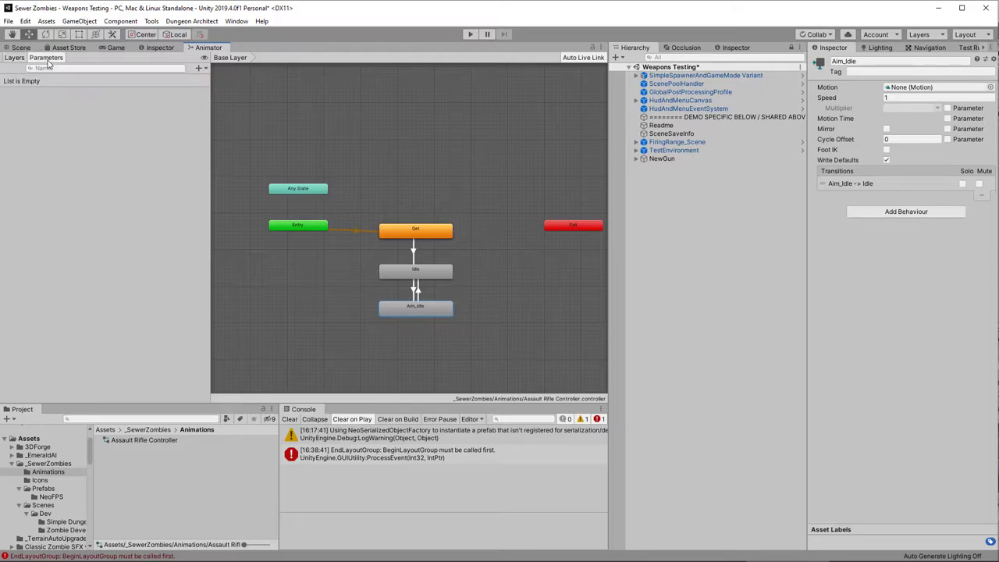
left_click(201, 69)
left_click(215, 102)
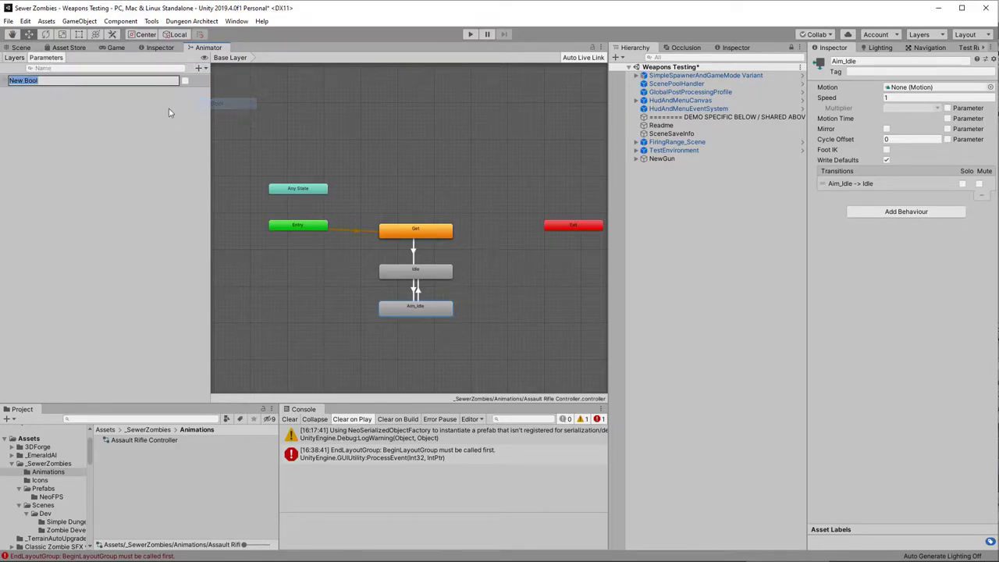
type("Aim")
key("Return")
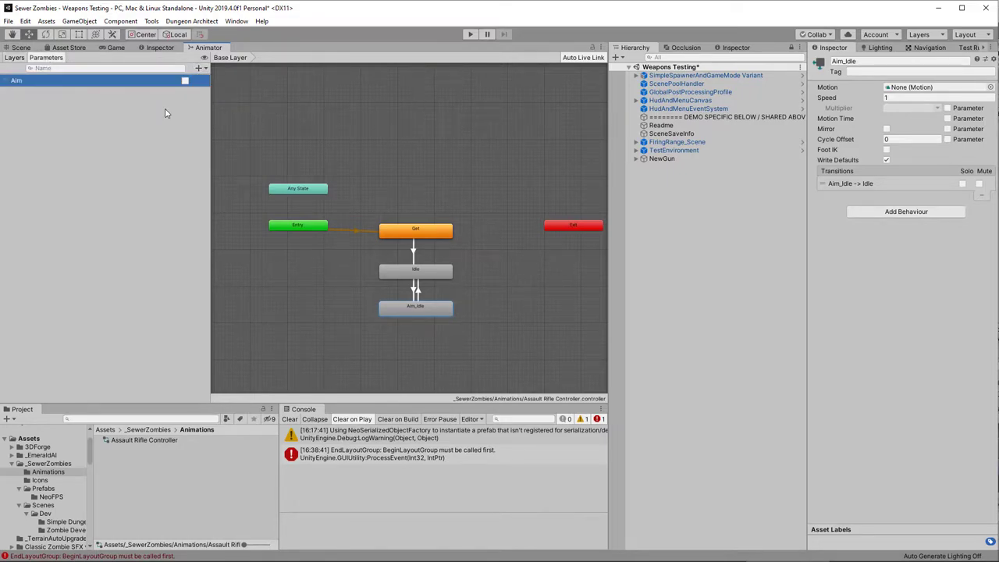
Add an Aim true condition to the Idle to Aim_Idle transition and an Aim false condition to the return transition
left_click(415, 290)
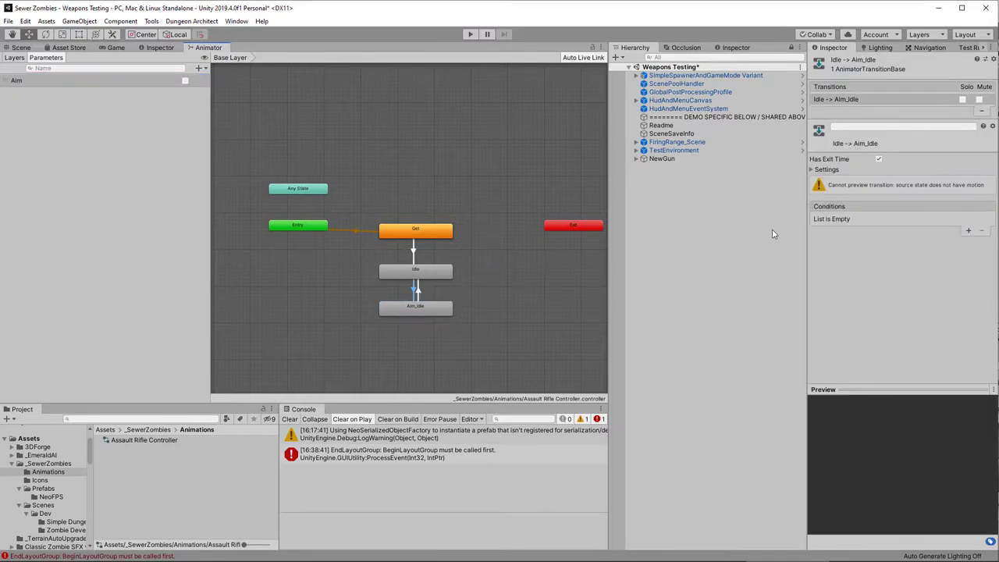
left_click(968, 230)
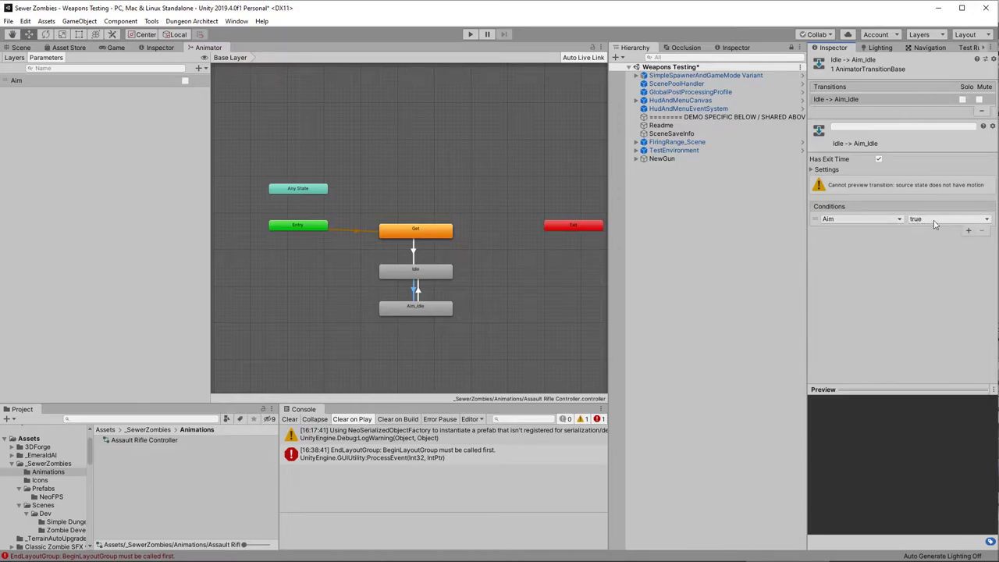
left_click(419, 290)
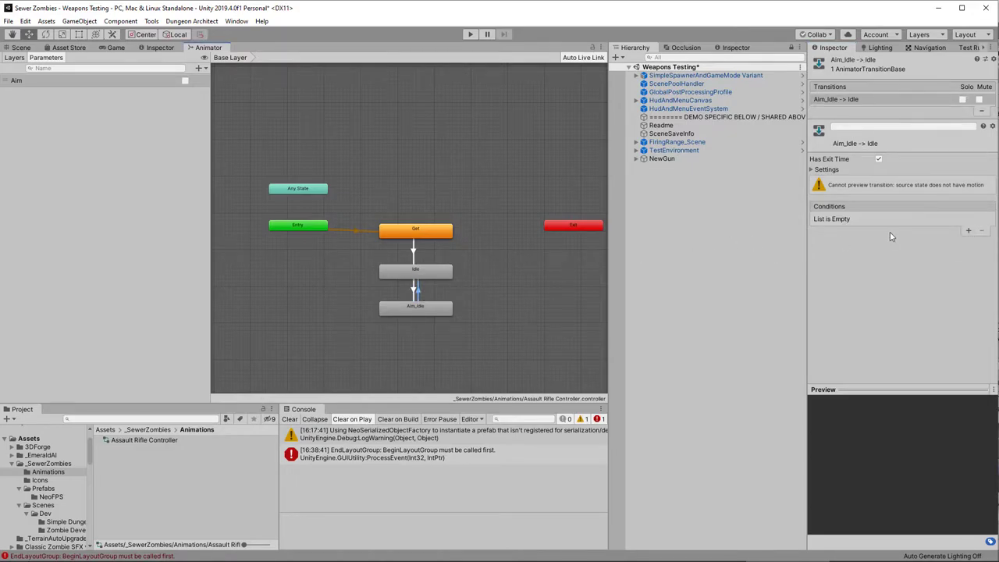
left_click(969, 219)
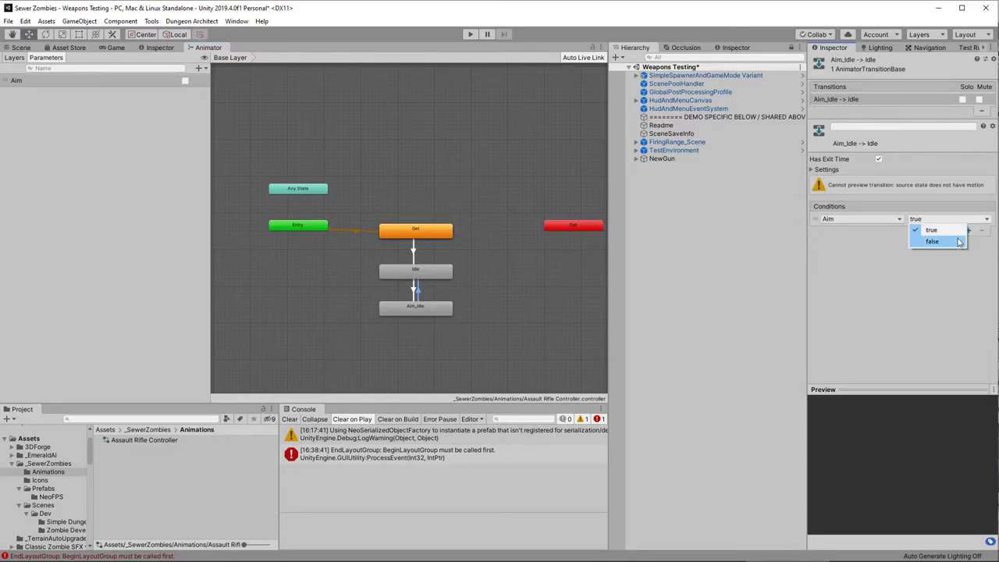
left_click(958, 242)
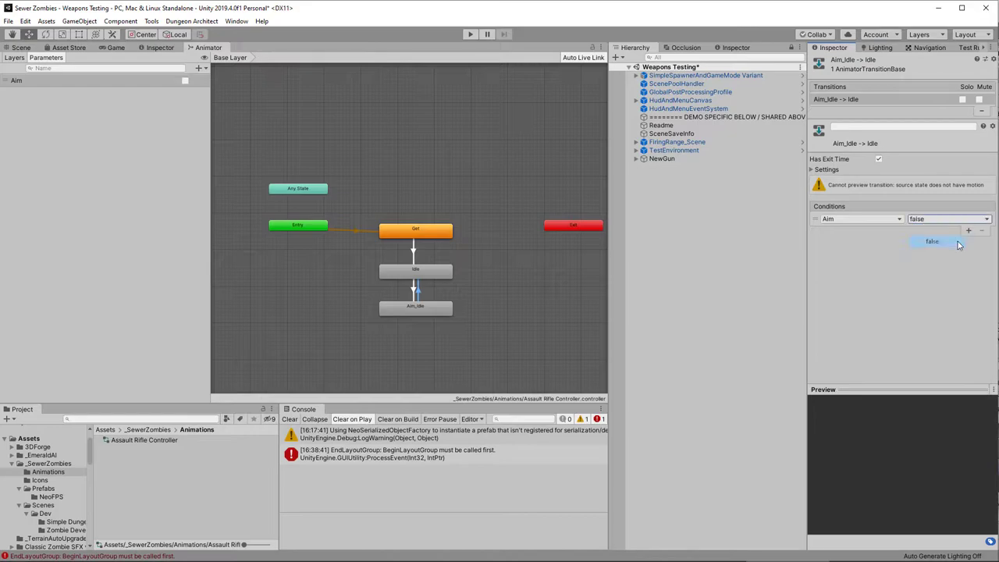
Turn off Has Exit Time on both transitions between Idle and Aim_Idle, and select the Get to Idle transition
left_click(879, 159)
left_click(414, 290)
left_click(879, 159)
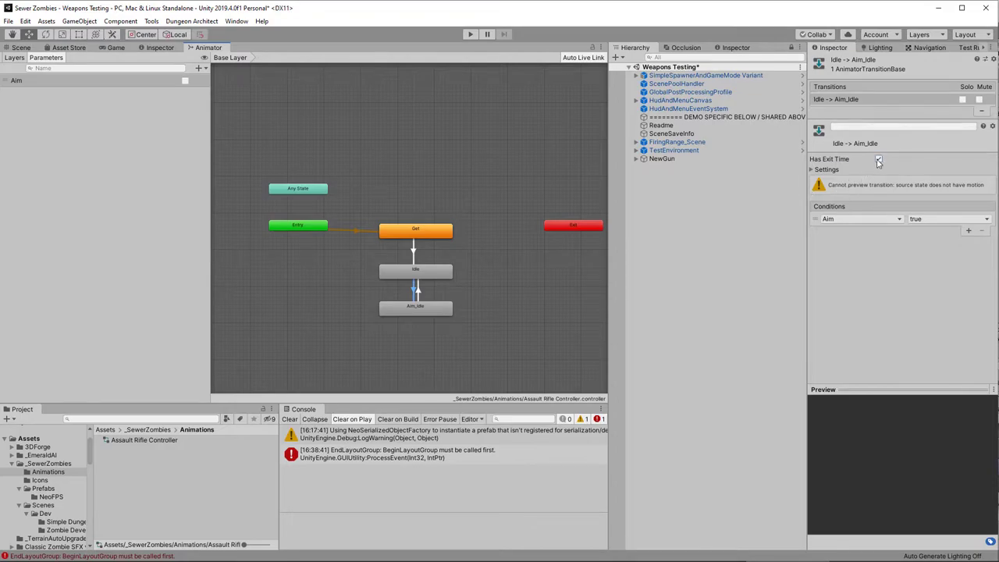
left_click(413, 250)
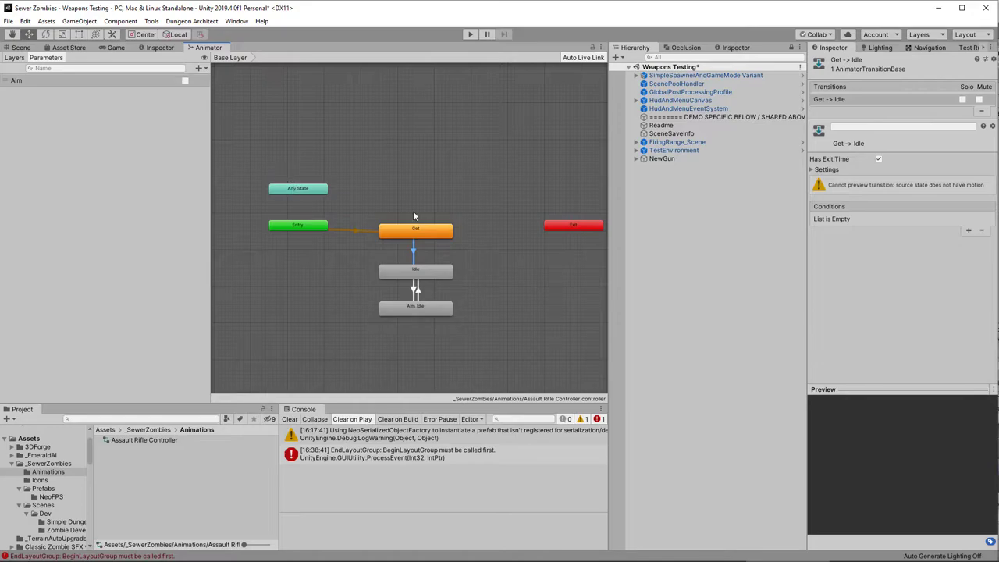
Create an empty state named Shoot beside the Get state and move the Exit node down out of its way
right_click(502, 229)
mouse_move(526, 231)
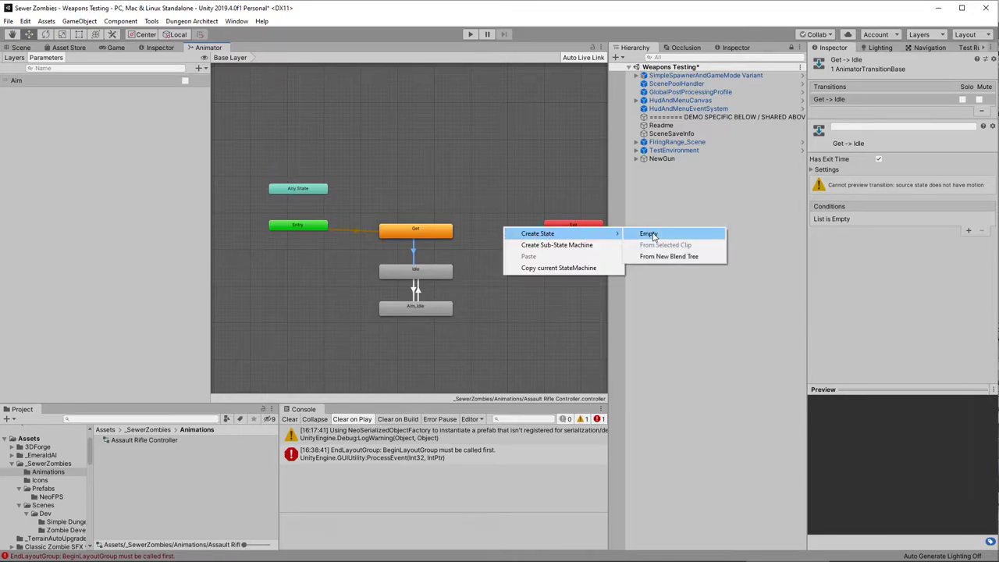
left_click(648, 232)
left_click(888, 62)
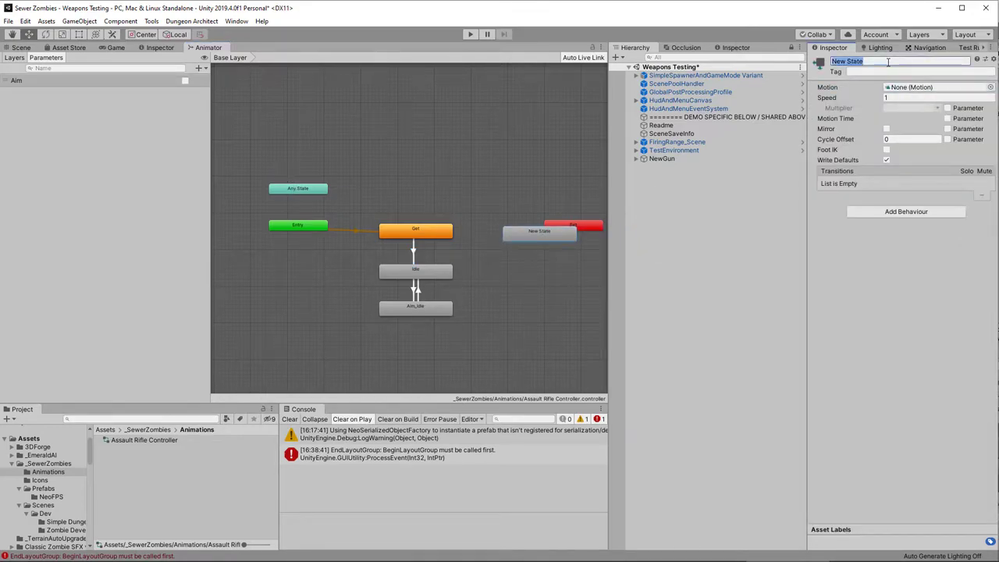
type("Shoot")
left_click_drag(526, 238, 493, 236)
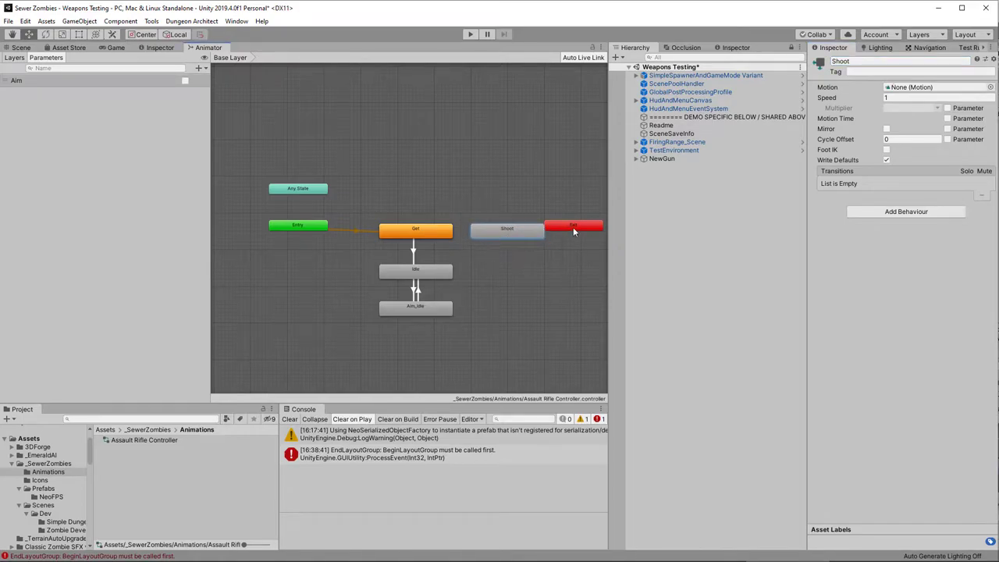
left_click_drag(574, 230, 592, 334)
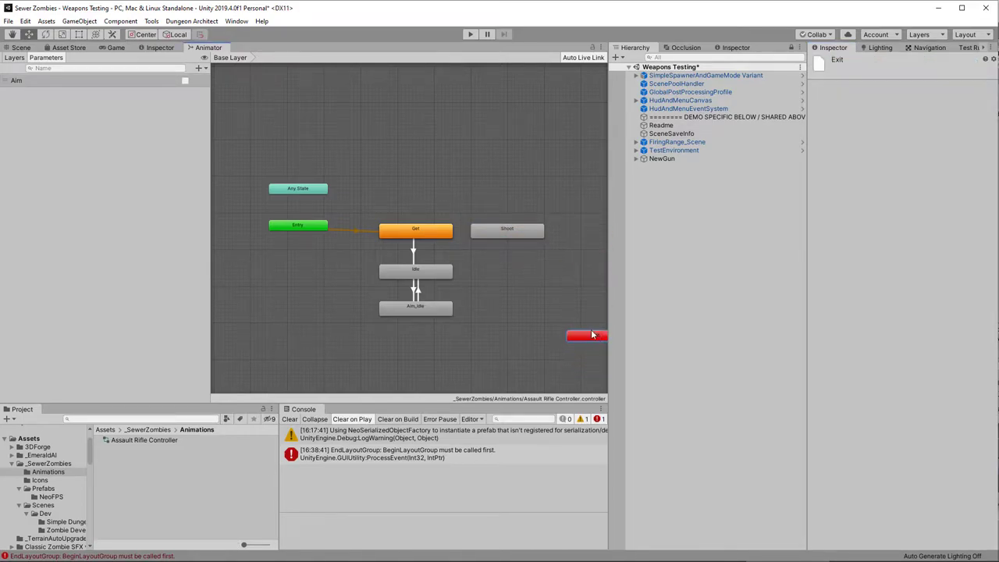
Move the Any State node to the free side of Shoot and make a transition from it to Shoot
left_click_drag(294, 187, 615, 230)
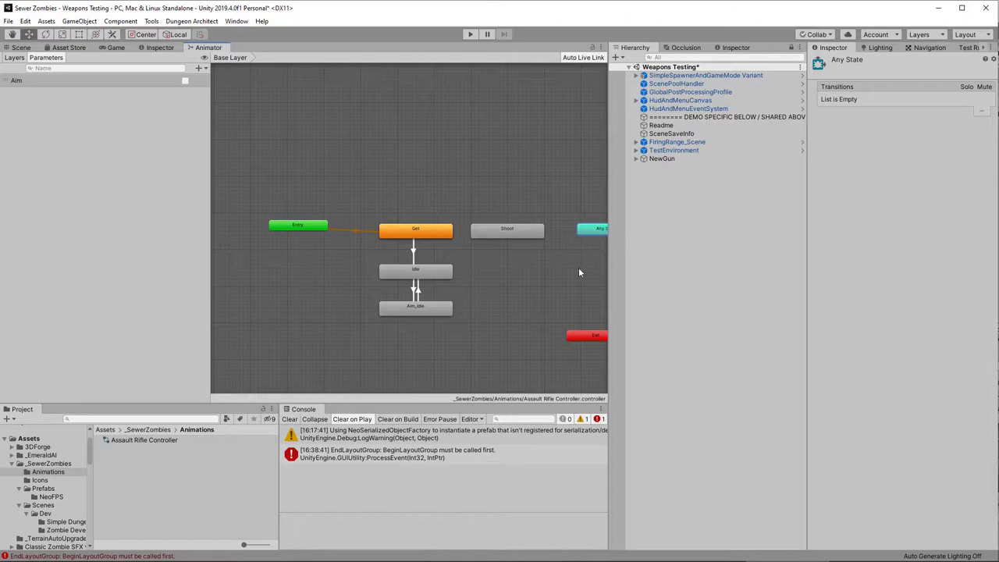
right_click(596, 233)
left_click(632, 237)
left_click(523, 232)
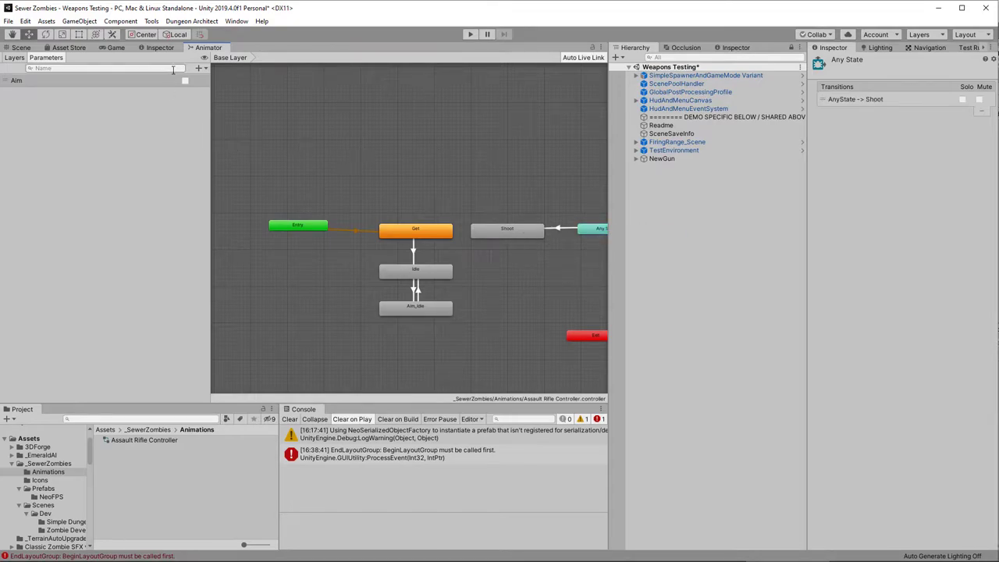
Add a Trigger parameter named Shoot to the controller
left_click(203, 69)
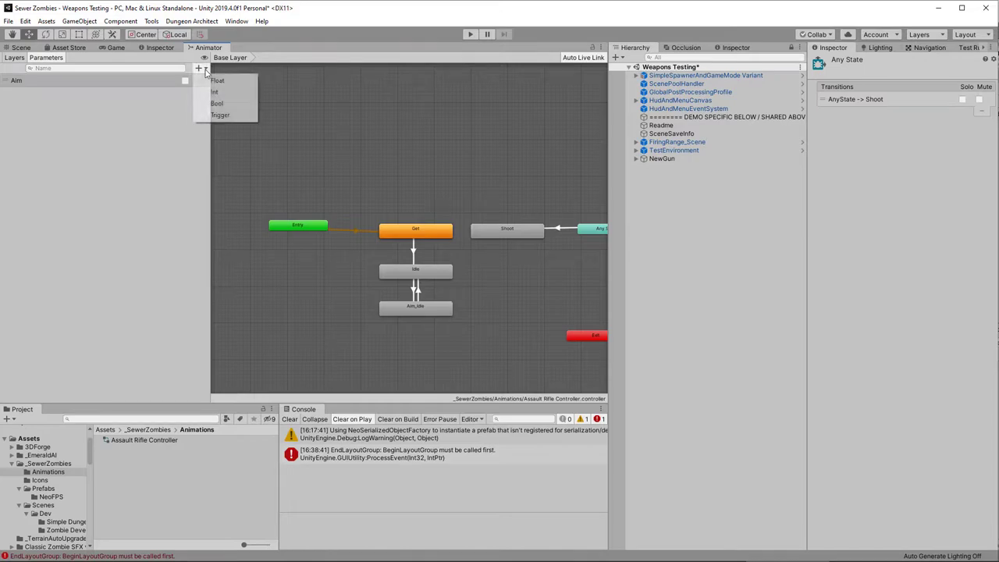
left_click(219, 115)
type("S")
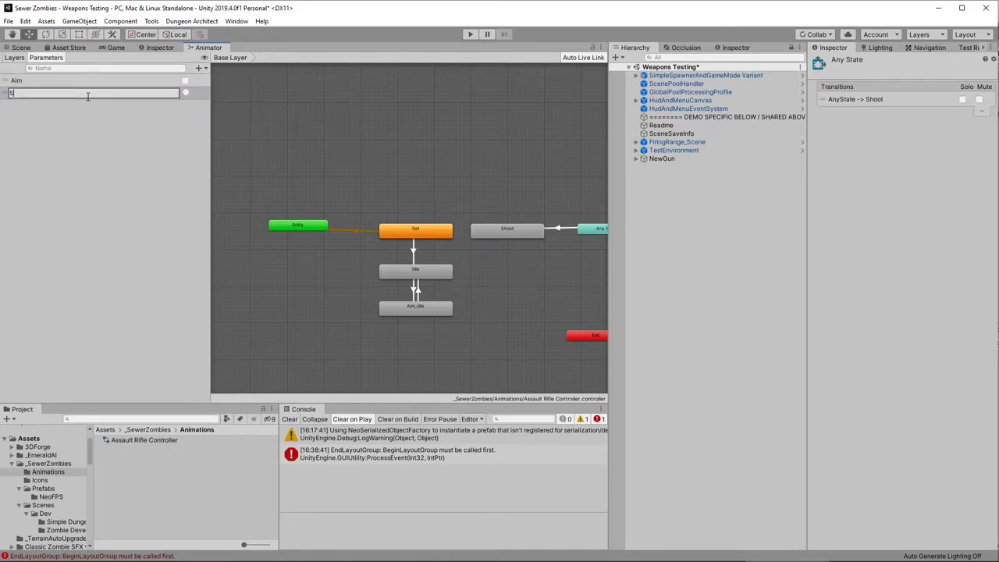
type("hoot")
key("Return")
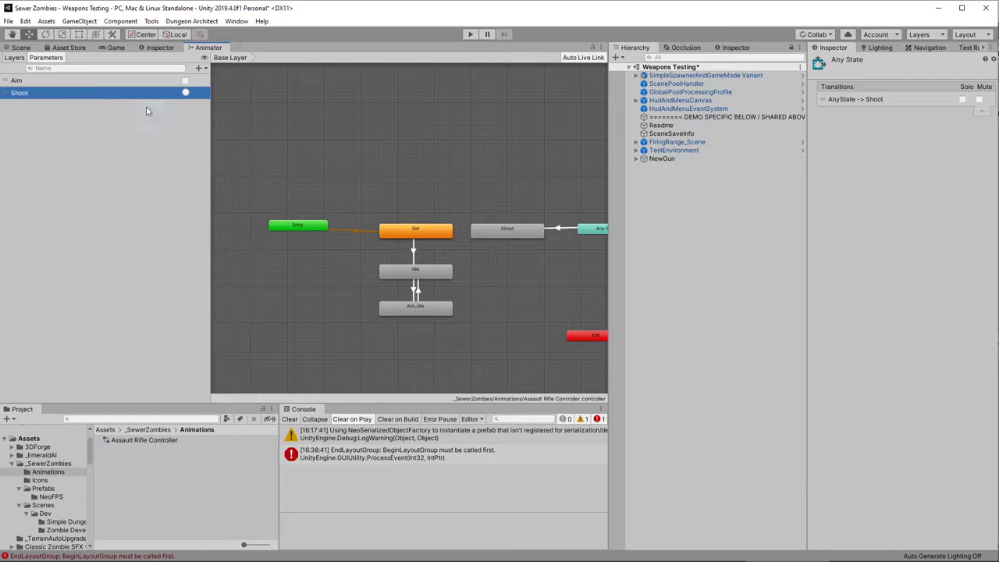
Add the Shoot trigger as the condition of the Any State to Shoot transition and enable its Has Exit Time
left_click(560, 230)
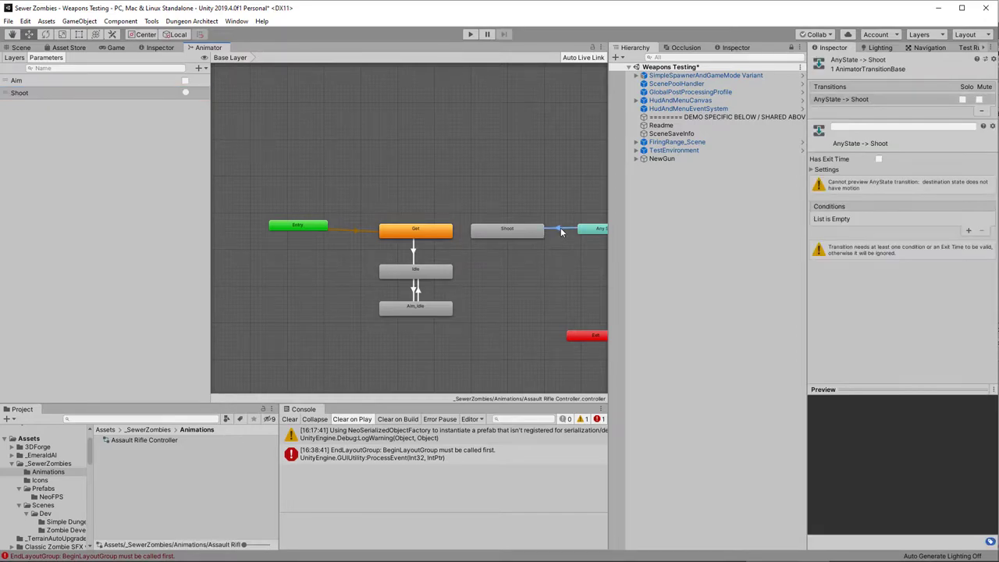
left_click(967, 230)
left_click(872, 220)
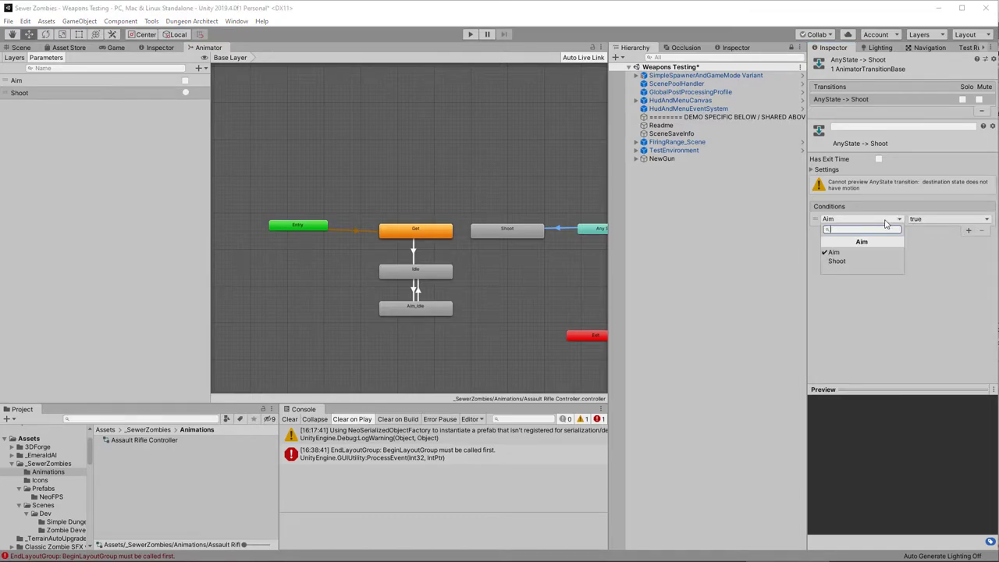
left_click(856, 262)
left_click(878, 159)
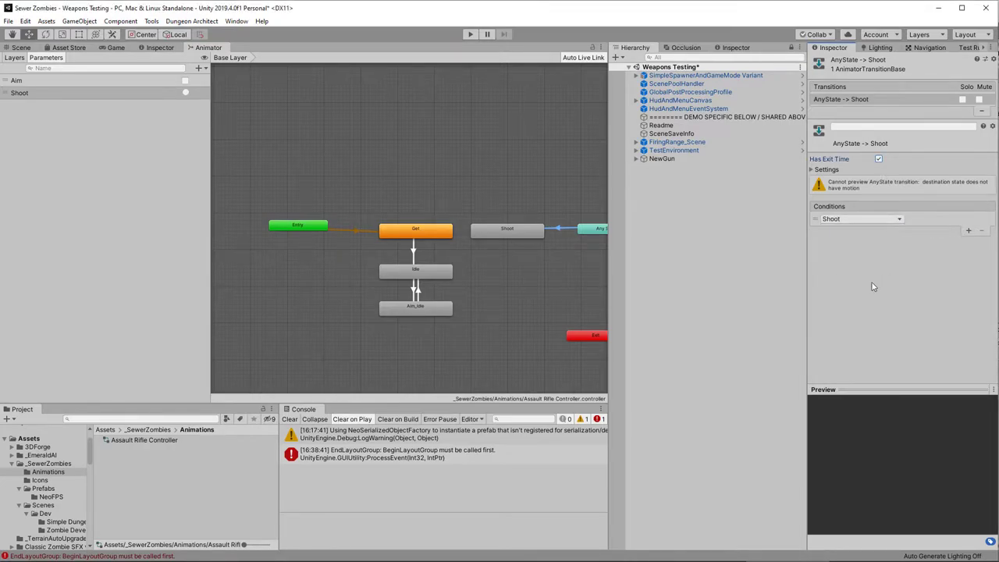
Make a transition from the Shoot state back to Idle
right_click(510, 231)
left_click(546, 238)
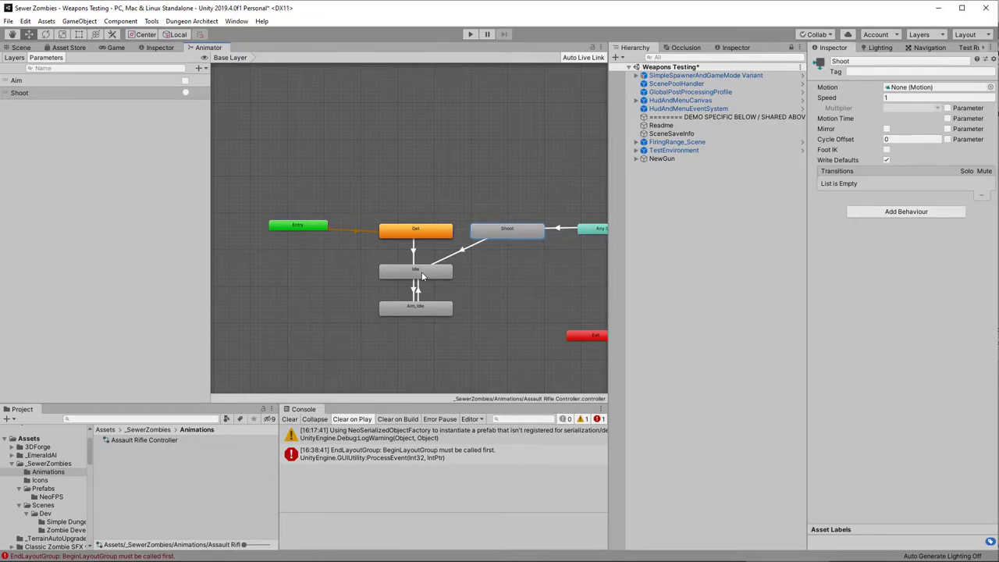
left_click(421, 271)
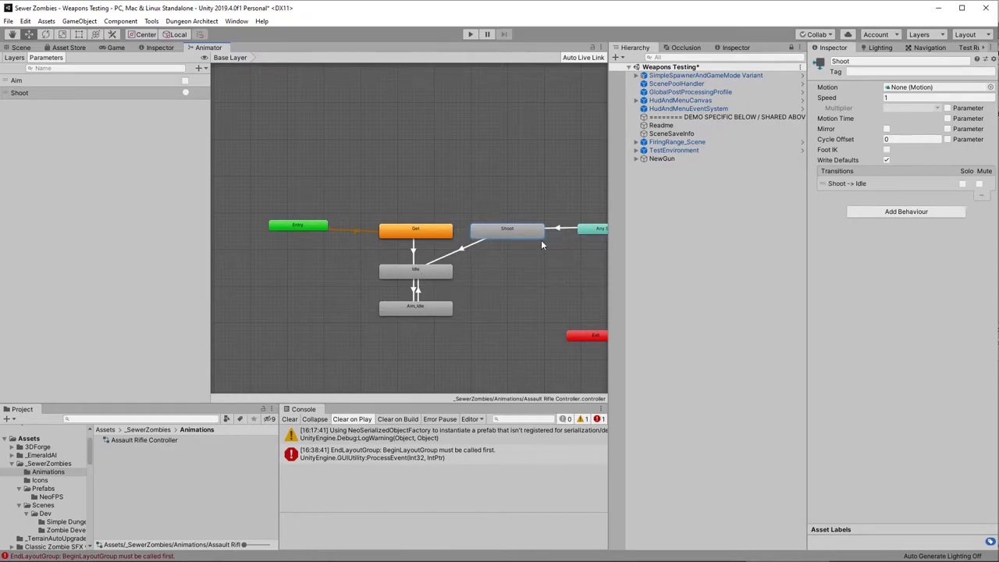
Create an empty state below Shoot, level with Idle, and name it ADS Shot
right_click(490, 272)
mouse_move(534, 278)
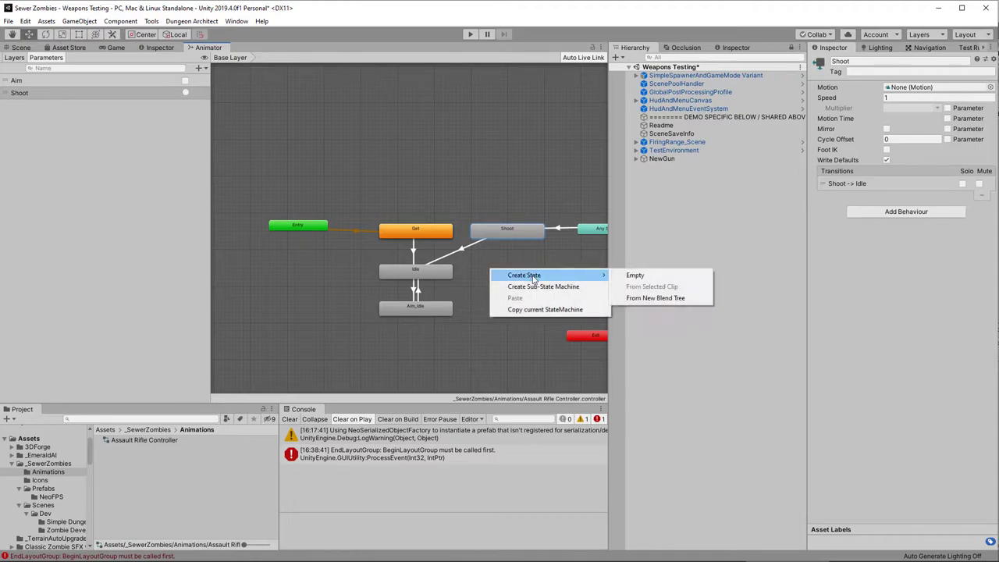
left_click(635, 275)
left_click_drag(534, 269, 501, 270)
left_click(882, 61)
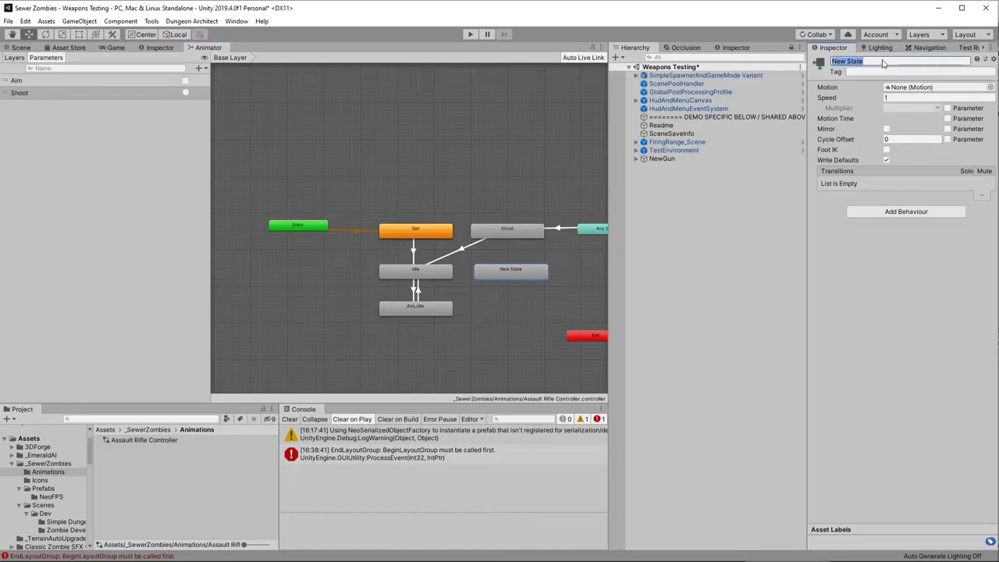
type("Aimed Shot")
key("shift+Home")
type("ADS")
Rename the Shoot state as Hip Shoot
left_click(519, 231)
left_click(877, 61)
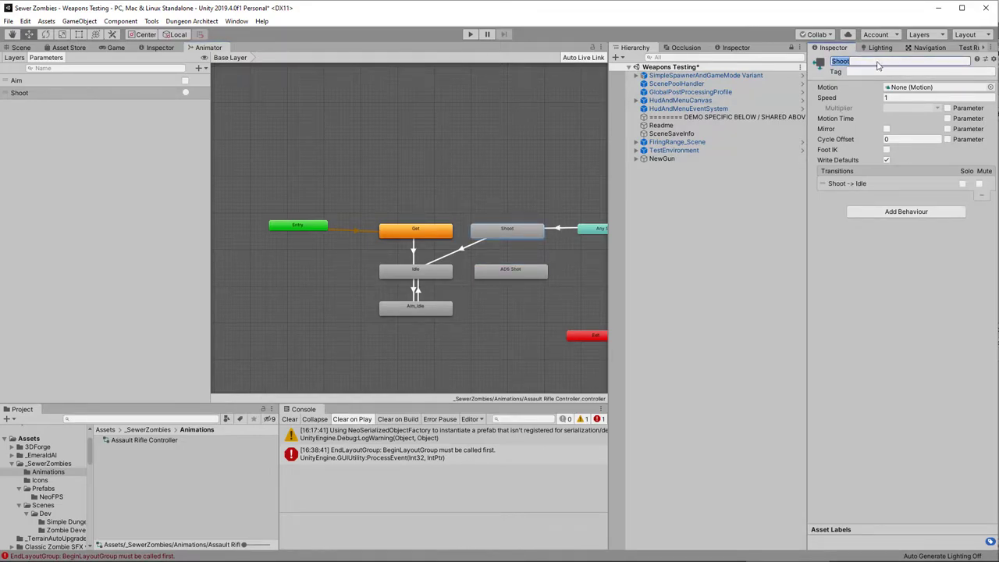
left_click(877, 62)
type("Hipo")
double_click(839, 61)
type("Hip")
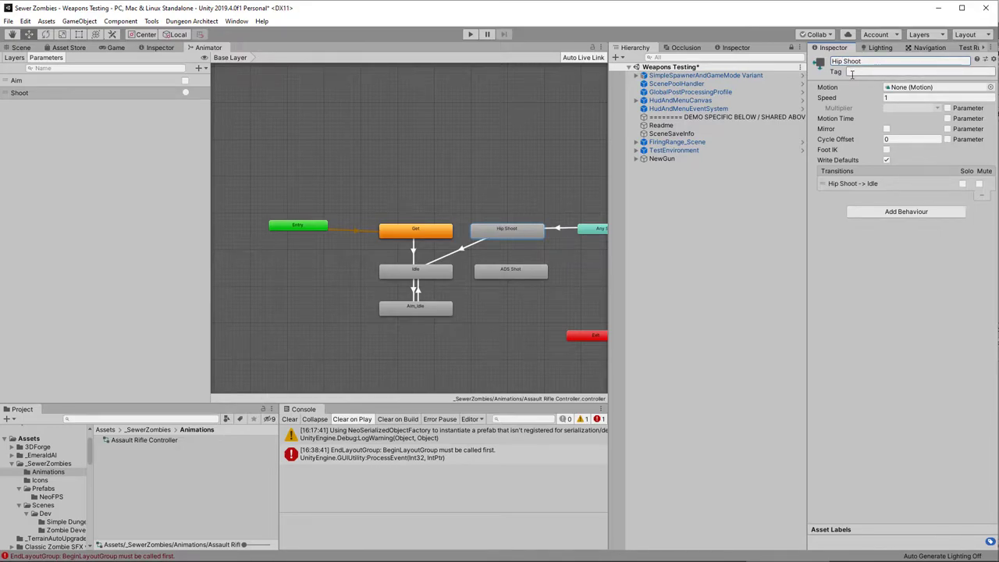
Make a transition from the ADS Shot state to Aim_Idle
left_click(505, 273)
right_click(506, 273)
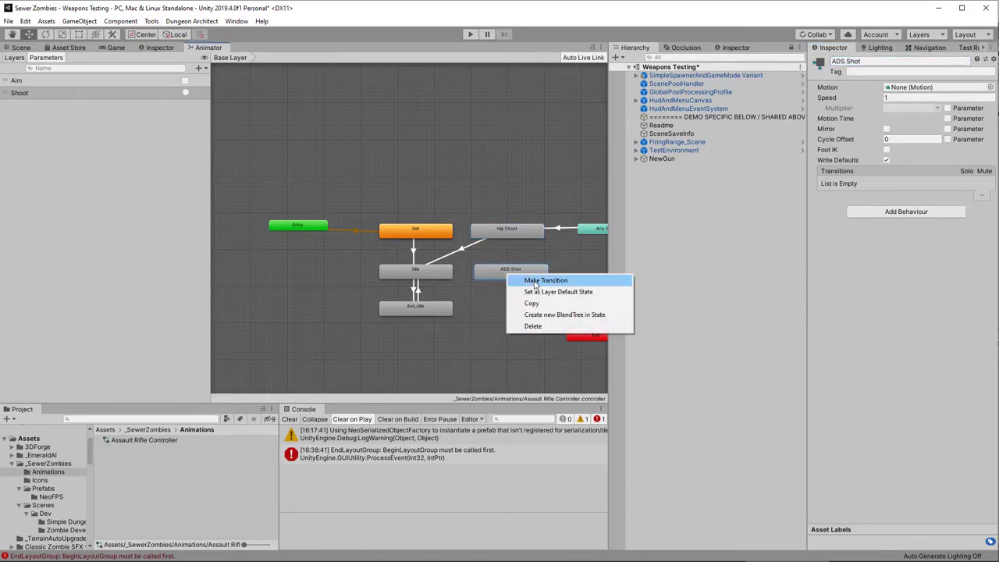
left_click(534, 280)
left_click(436, 309)
Make a transition from Any State to the ADS Shot state
right_click(597, 229)
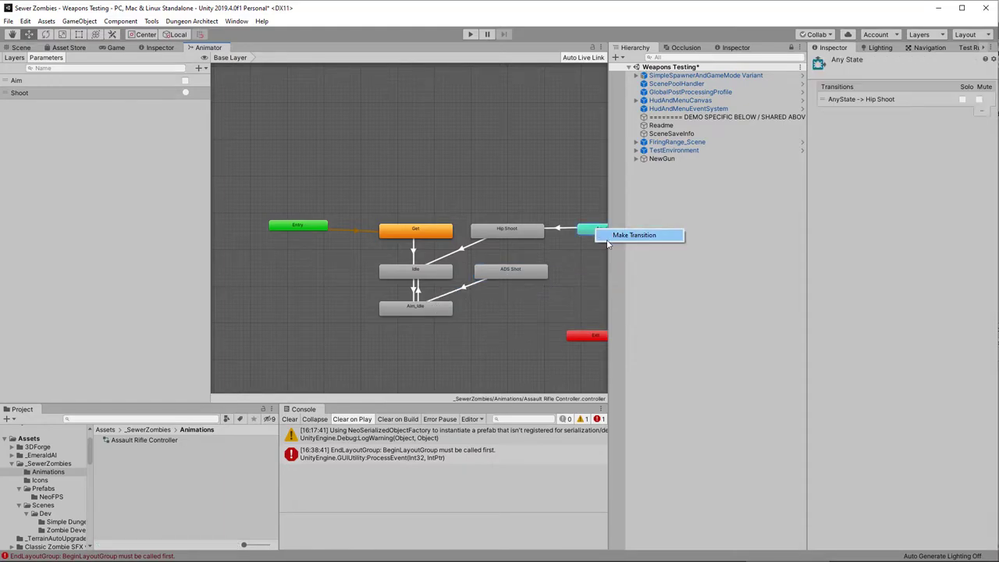
left_click(617, 236)
left_click(527, 270)
Add the Shoot trigger as the condition of the Any State to ADS Shot transition and enable its Has Exit Time
left_click(559, 250)
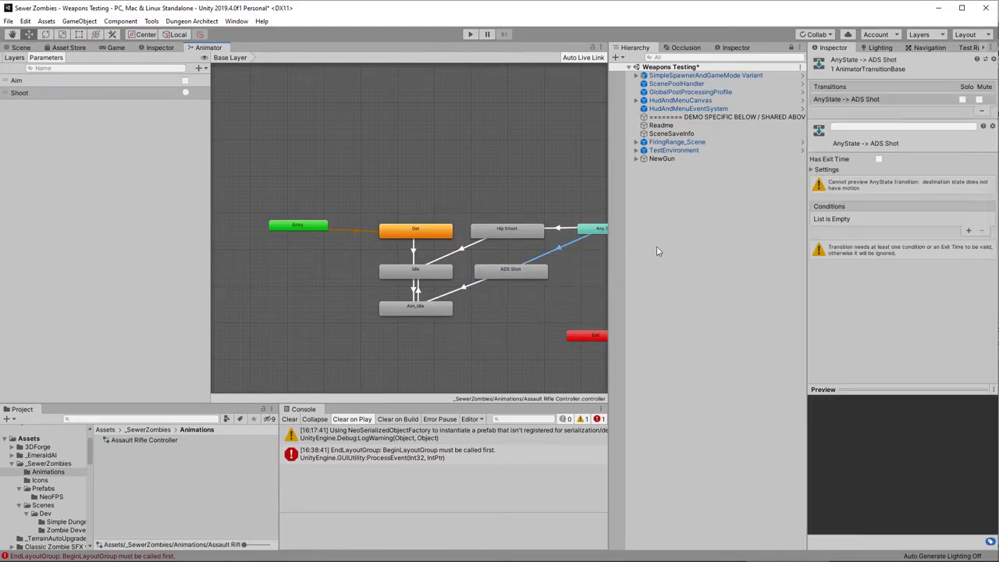
left_click(966, 230)
left_click(897, 219)
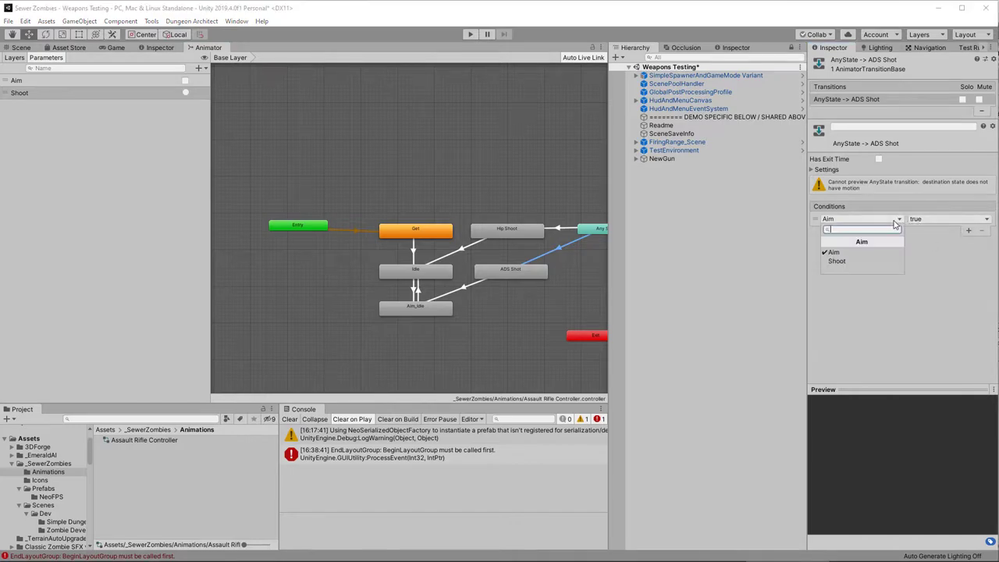
left_click(885, 262)
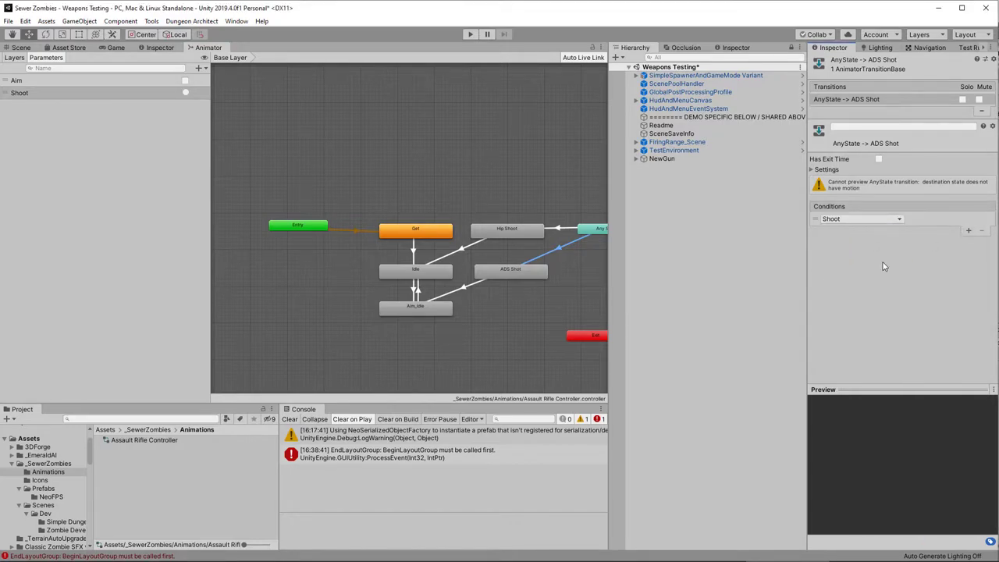
left_click(879, 159)
Create an empty state named Reload below ADS Shot, level with Aim_Idle, and make a transition to it from Any State
right_click(496, 305)
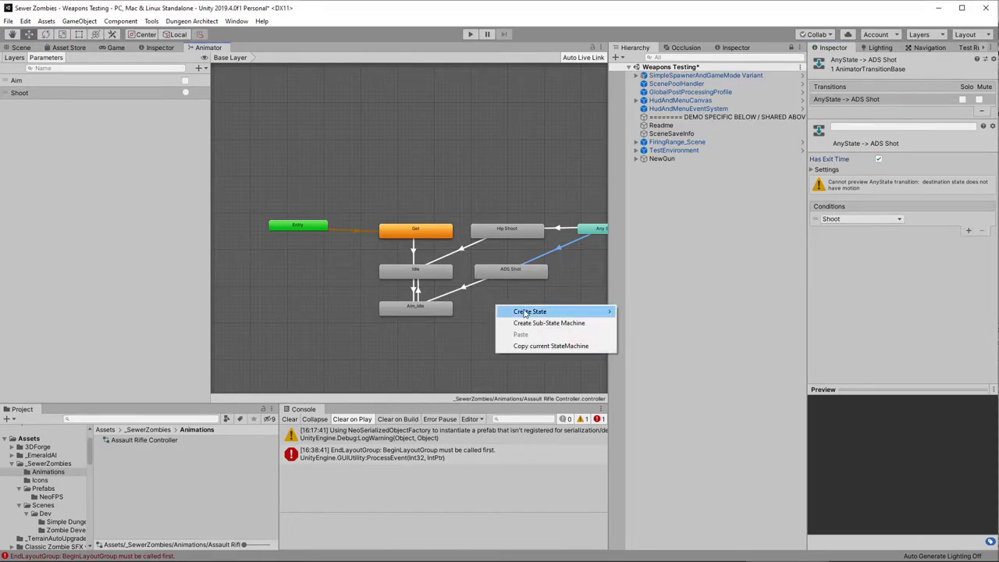
mouse_move(589, 312)
left_click(684, 313)
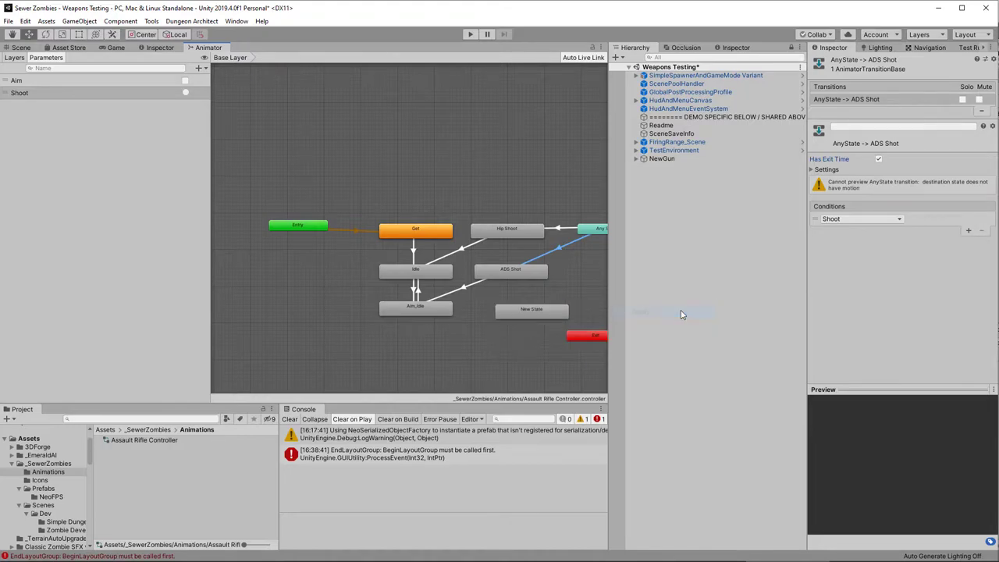
left_click_drag(528, 320, 508, 315)
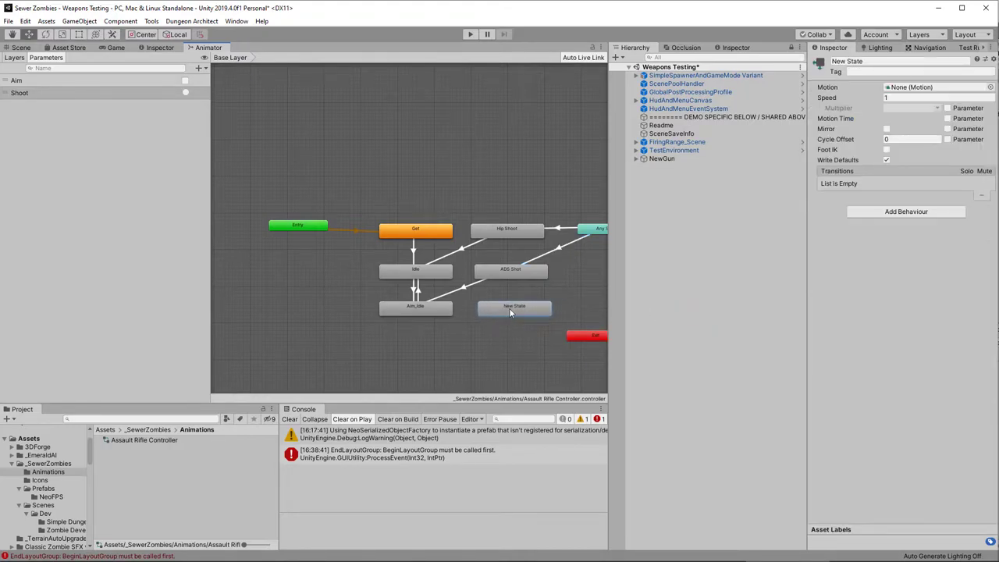
left_click(873, 62)
type("Reload")
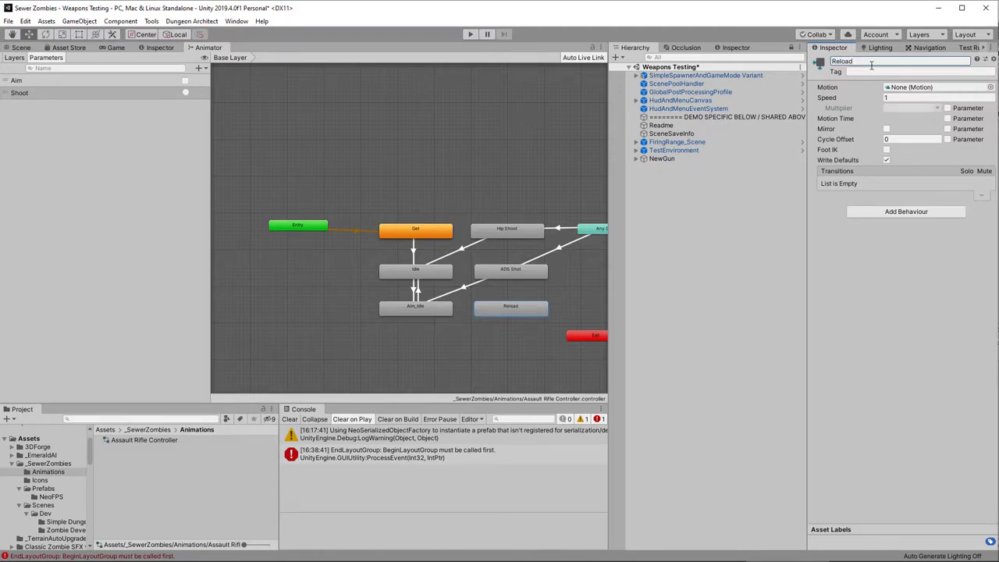
right_click(587, 230)
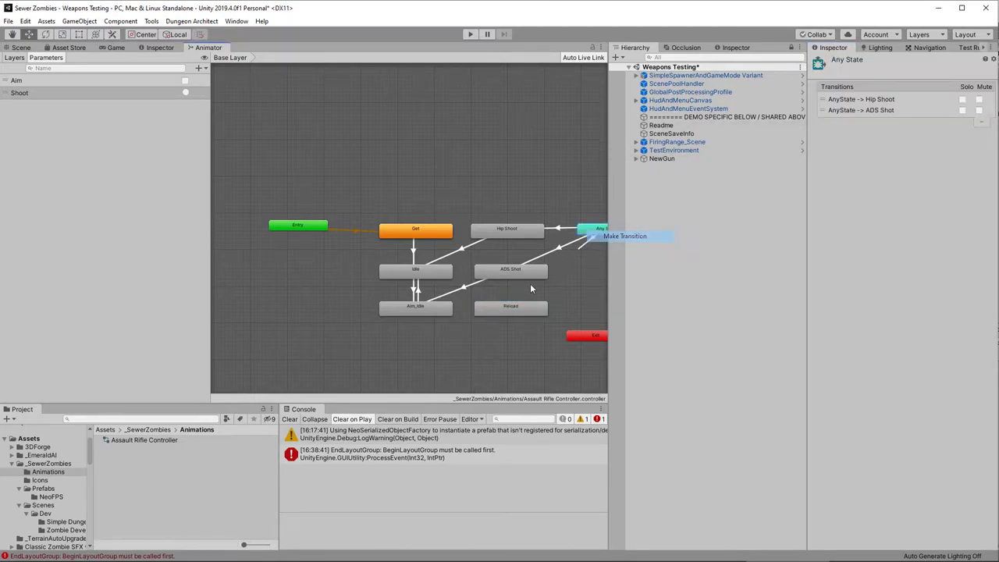
left_click(519, 306)
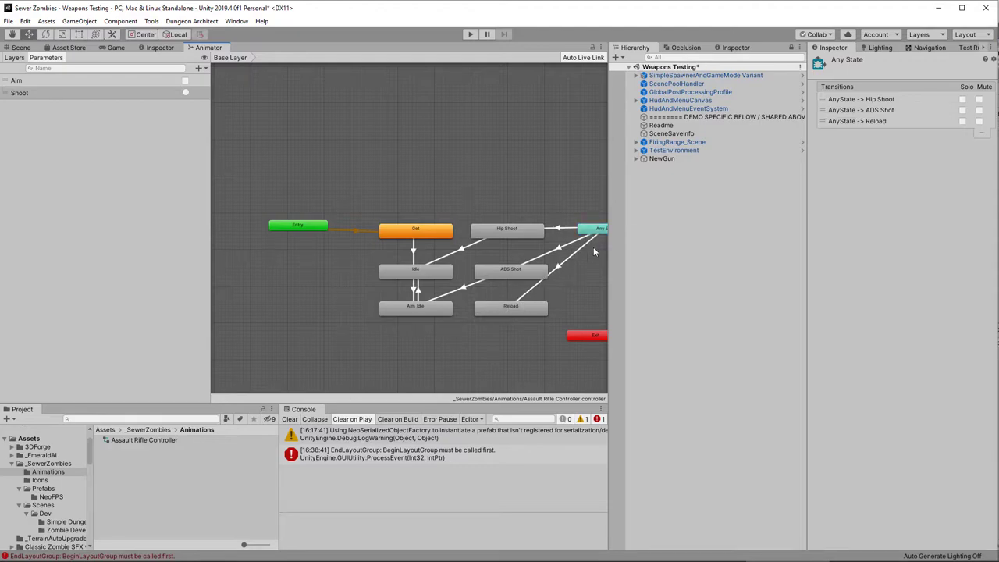
Add a new trigger parameter to the animator controller
left_click(200, 69)
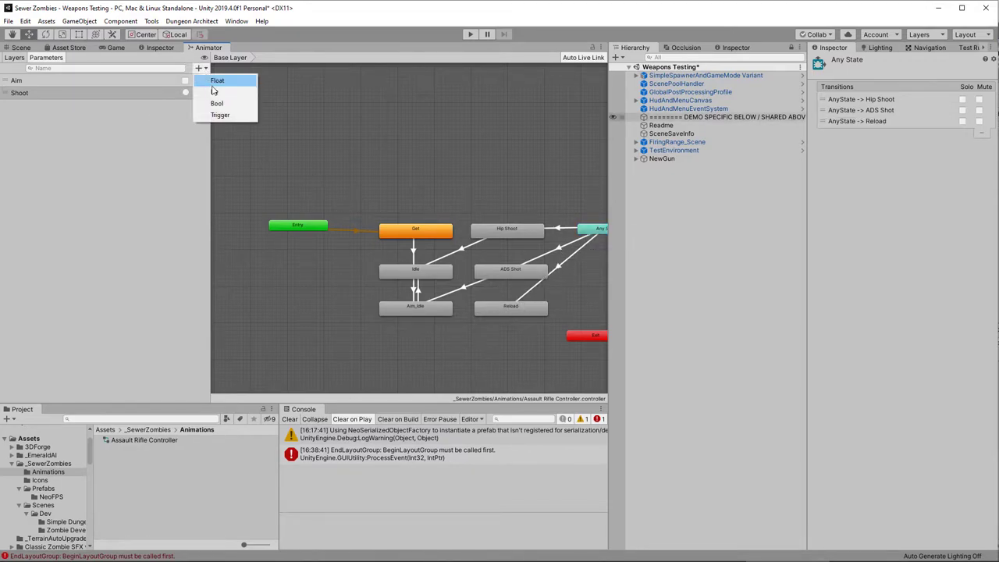
left_click(215, 114)
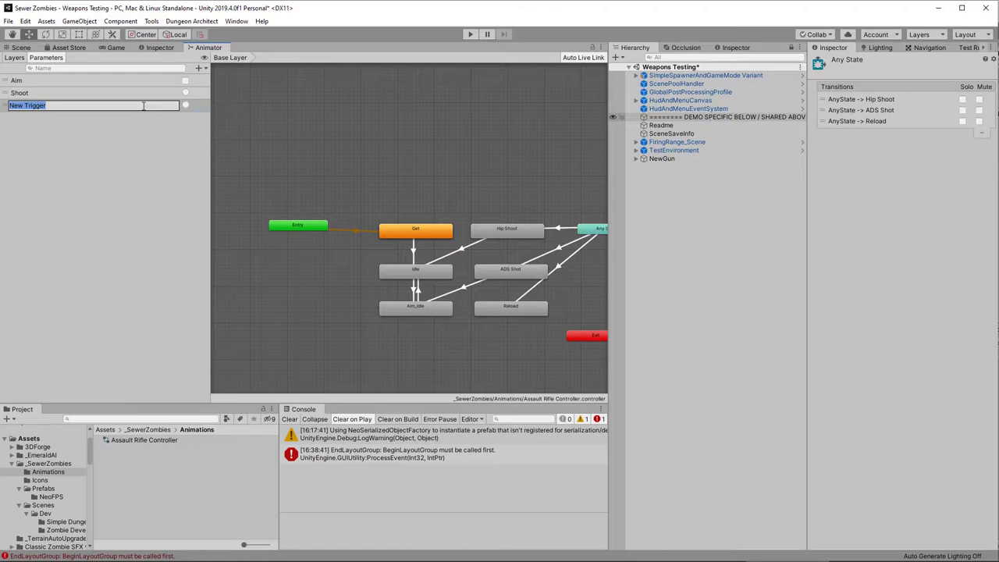
Name the new trigger parameter Reload and set it as the condition of the Any State to Reload transition
type("Reload")
key("Return")
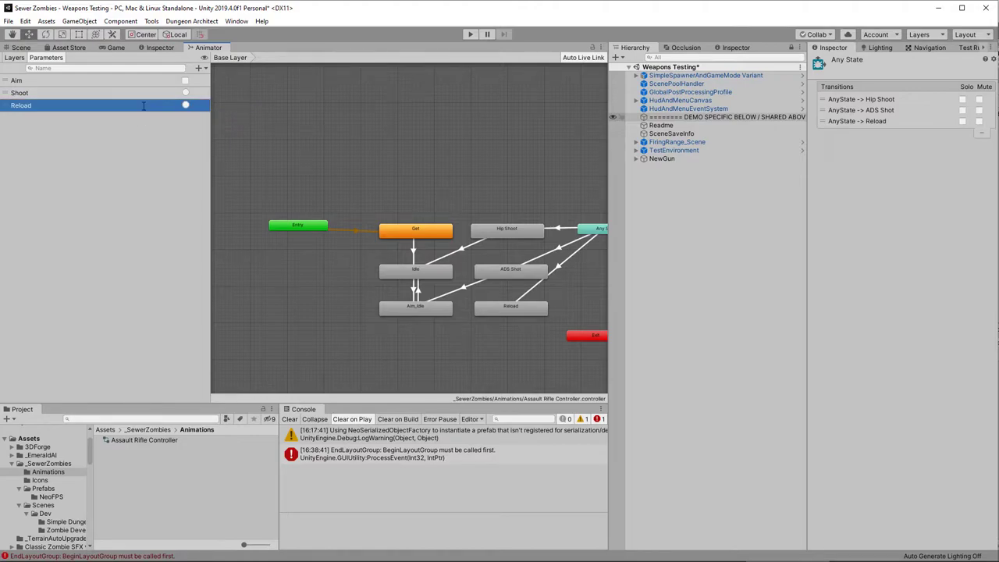
left_click(559, 263)
left_click(967, 231)
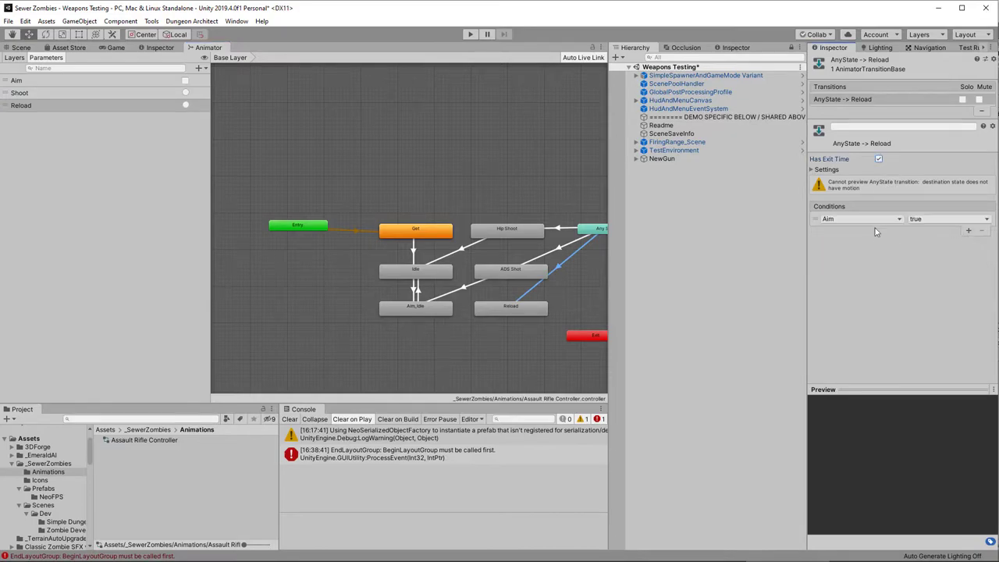
left_click(876, 221)
left_click(863, 270)
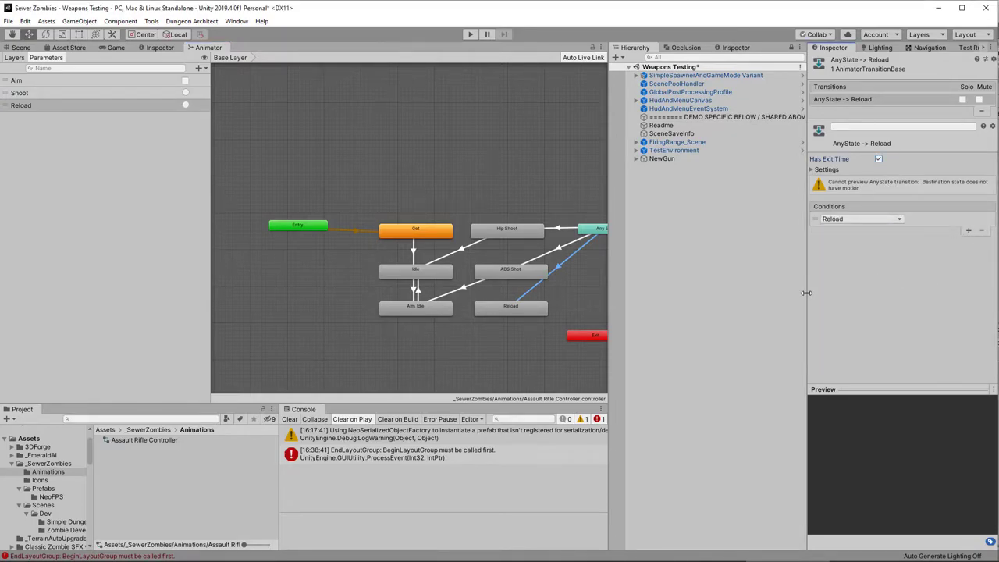
Create transitions from the Reload state to the Idle state and to the Aim_Idle state
left_click(507, 307)
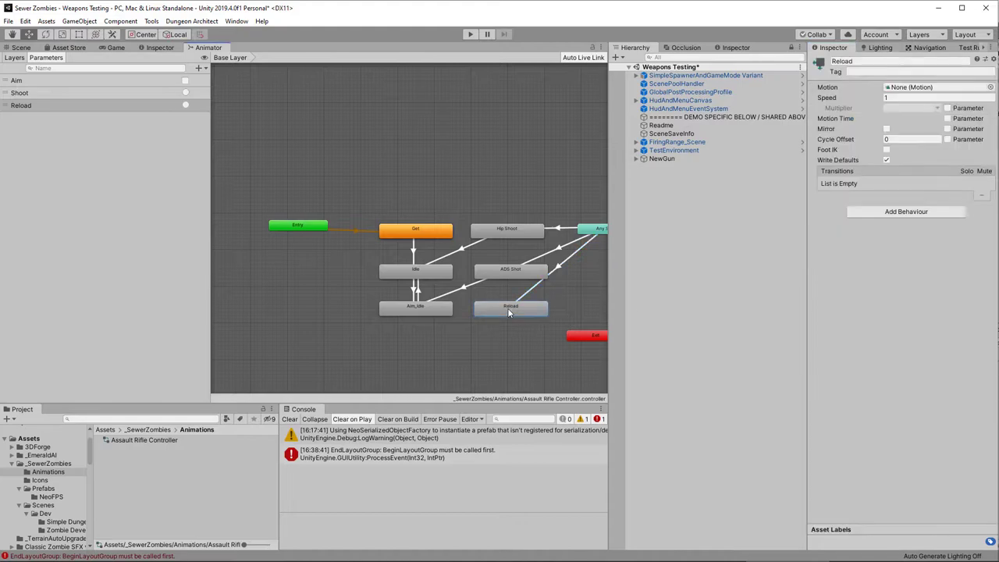
right_click(507, 307)
left_click(539, 314)
left_click(428, 270)
right_click(512, 304)
left_click(542, 314)
left_click(429, 309)
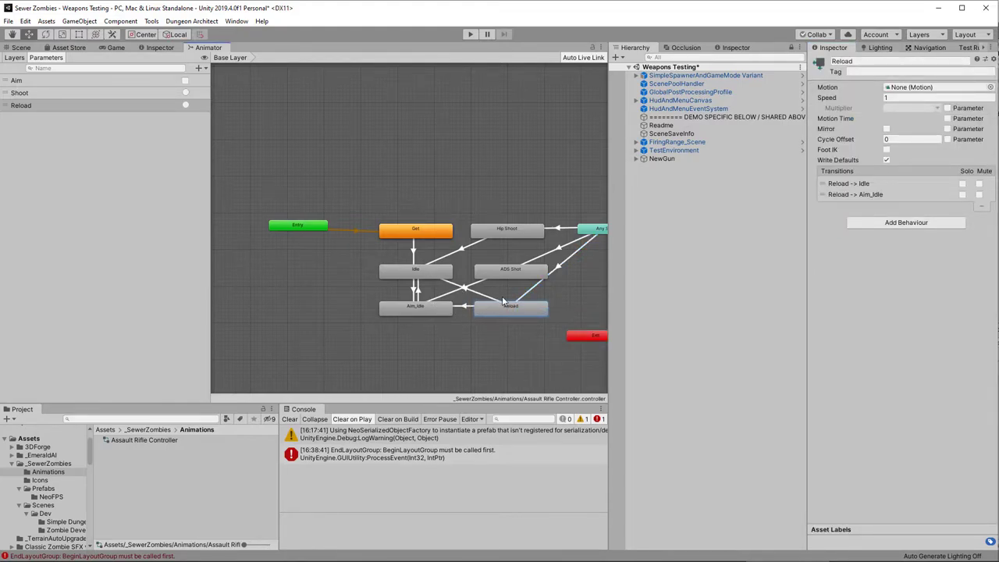
Add a condition to the Reload to Idle transition requiring Aim to be false
left_click(478, 295)
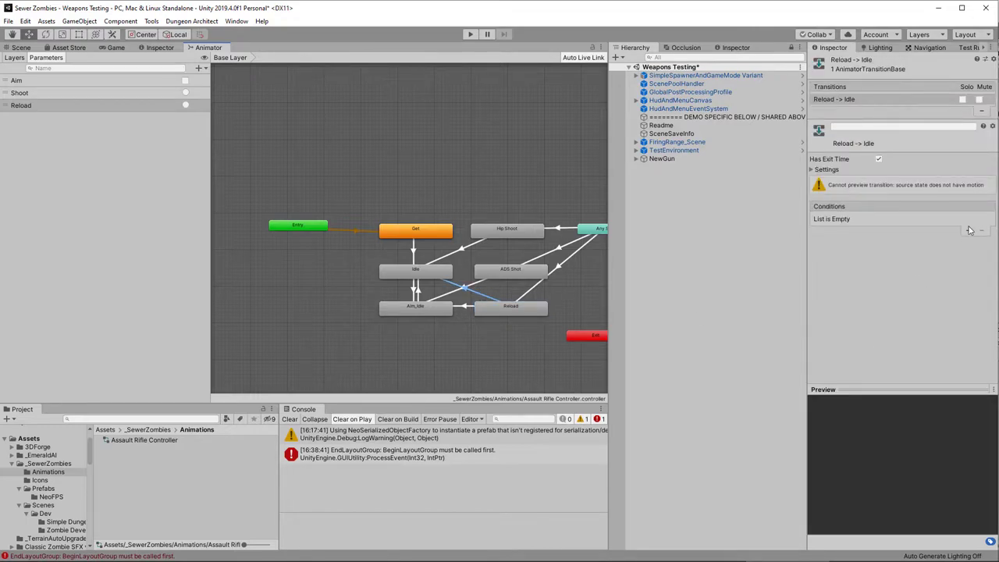
left_click(968, 230)
left_click(899, 220)
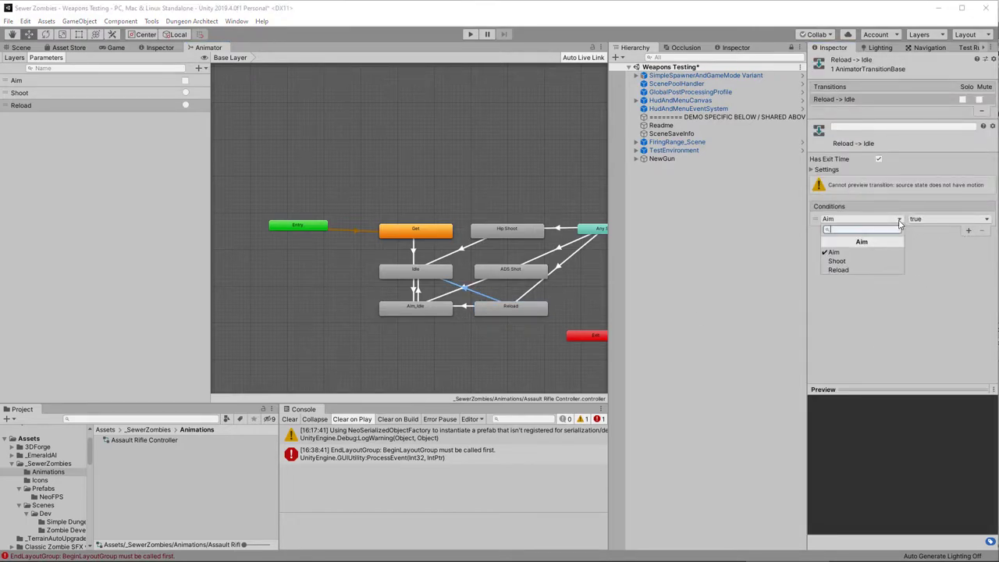
left_click(947, 220)
left_click(933, 243)
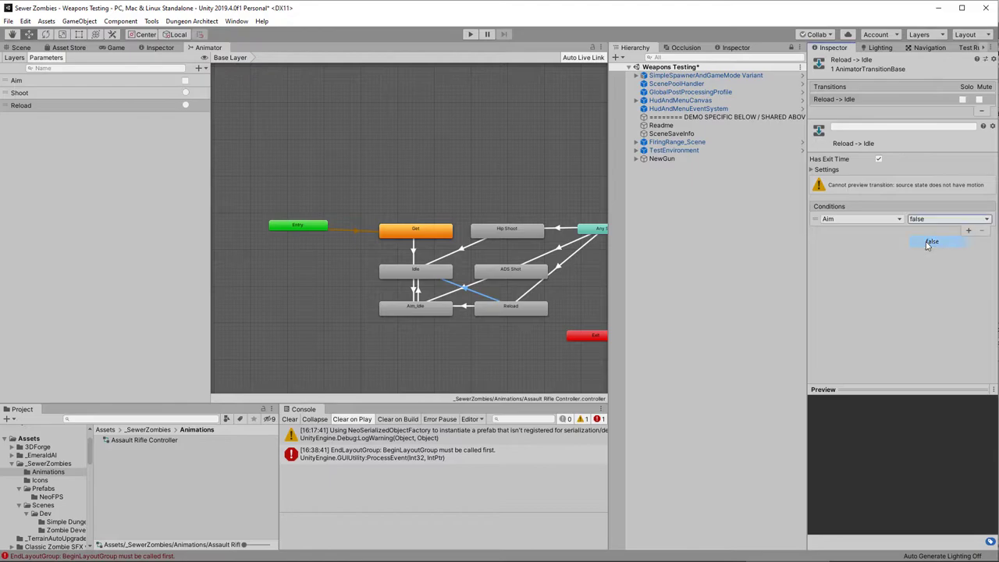
Add a condition to the Reload to Aim_Idle transition requiring Aim to be true, and recheck the Reload to Idle transition
left_click(461, 306)
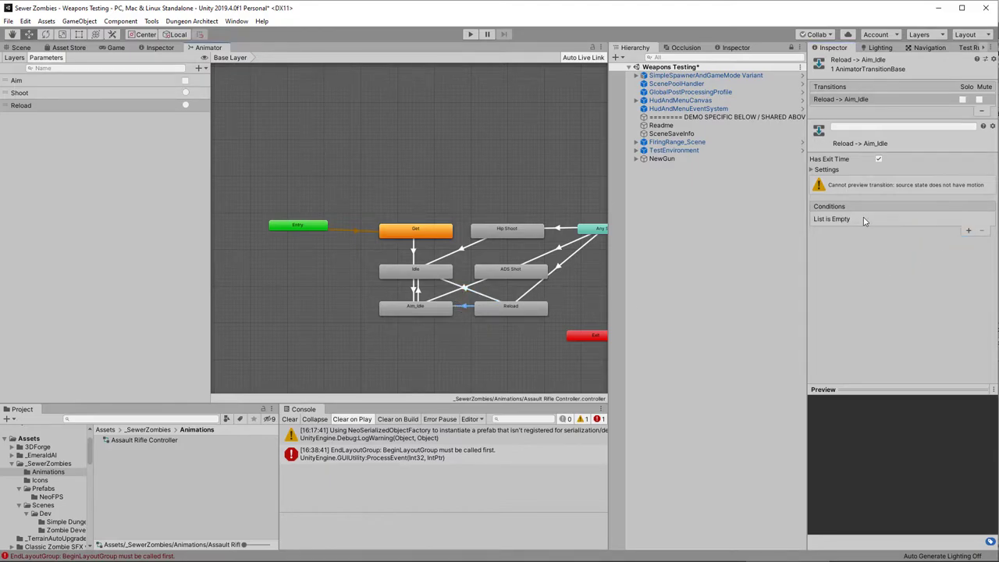
left_click(968, 231)
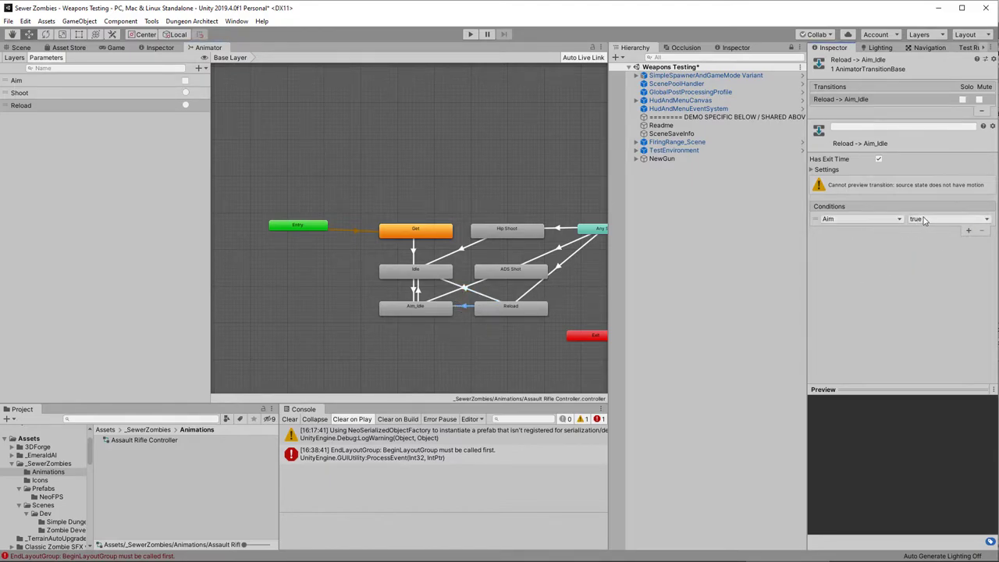
left_click(480, 293)
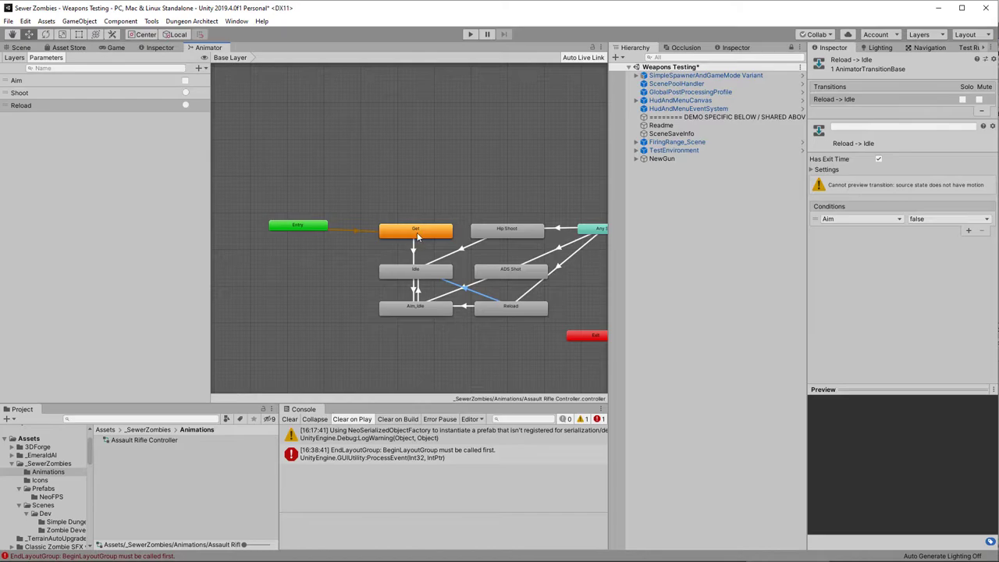
Move the Get state higher in the graph and create a transition to it from Any State
left_click_drag(417, 236, 417, 207)
right_click(597, 233)
left_click(621, 237)
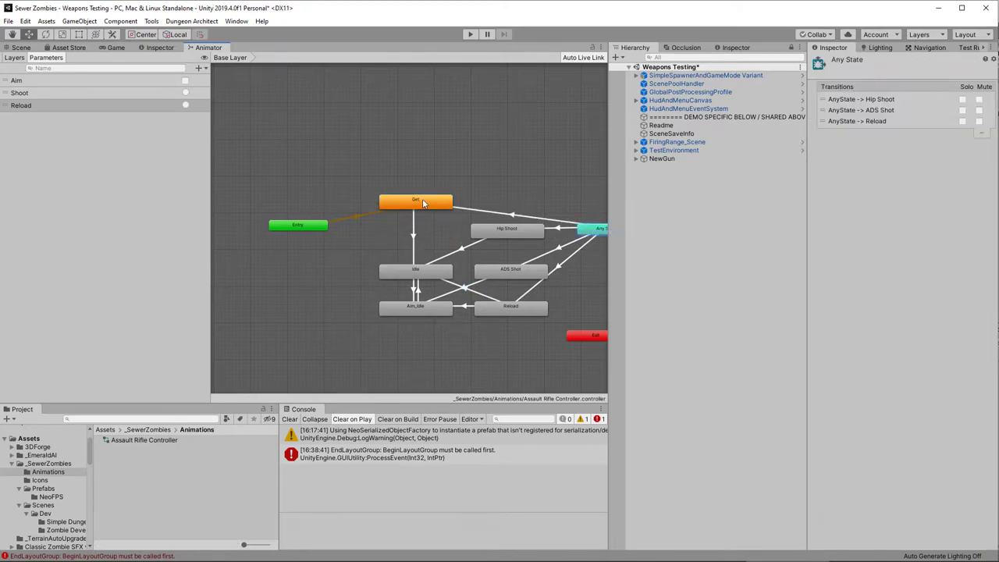
left_click(423, 203)
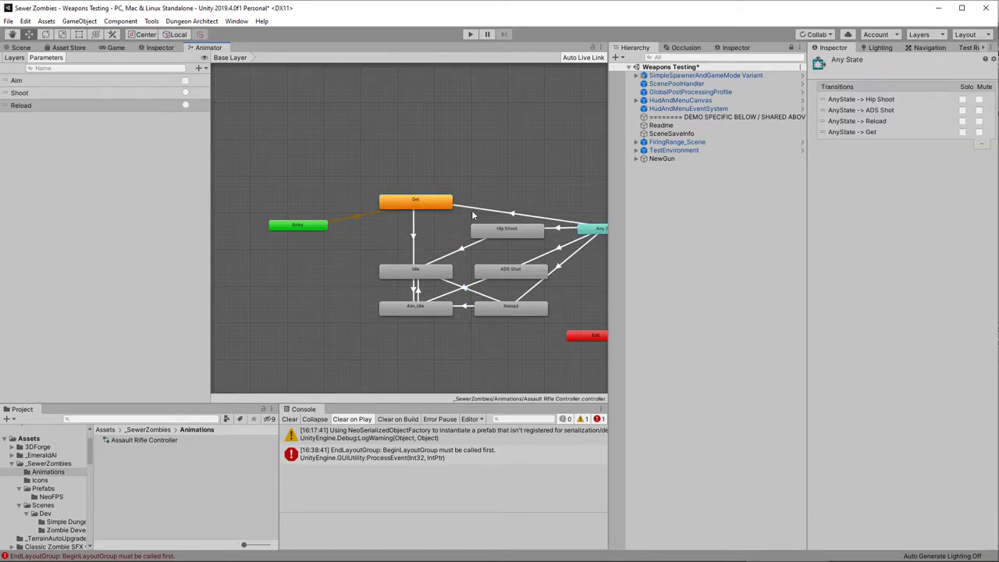
Add a second condition, Aim false, to the Any State to Hip Shoot transition
left_click(563, 228)
left_click(970, 232)
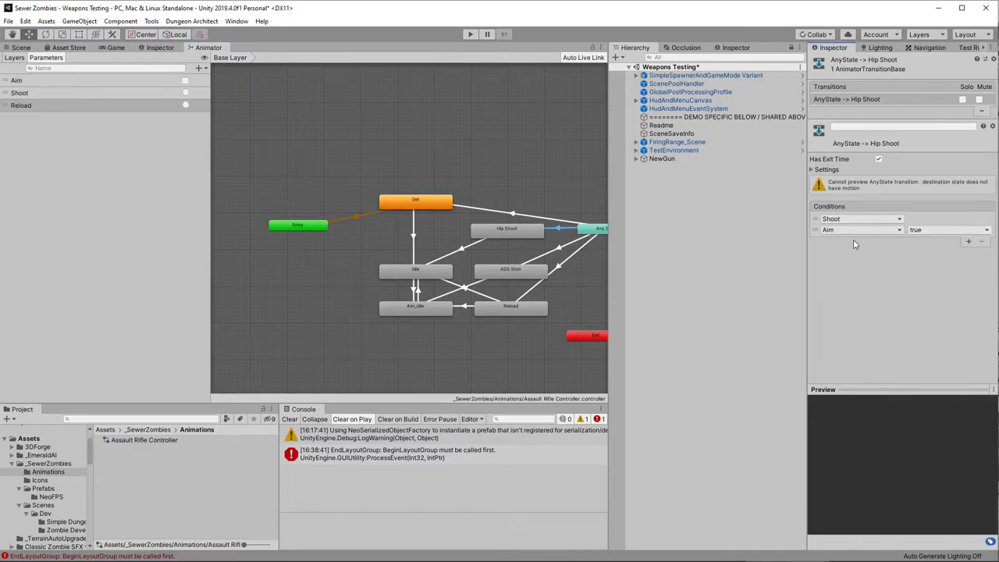
left_click(937, 231)
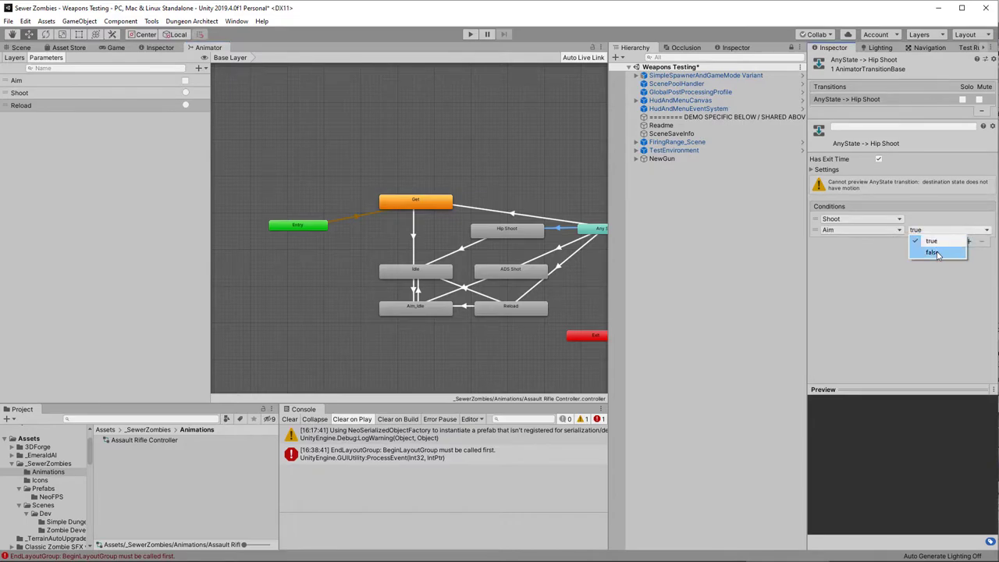
left_click(935, 252)
Add a second condition, Aim true, to the Any State to ADS Shot transition
left_click(560, 251)
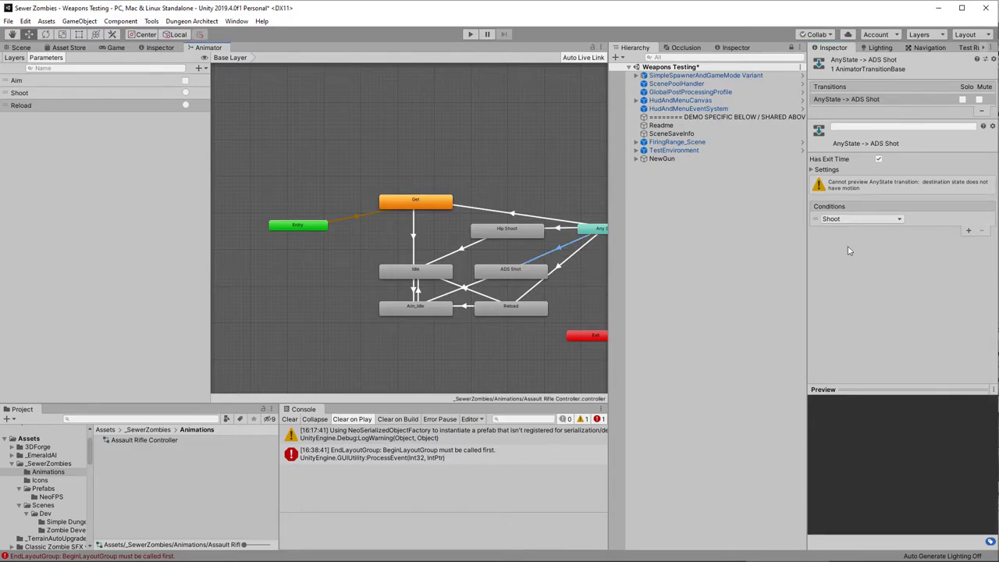
left_click(968, 232)
left_click(947, 231)
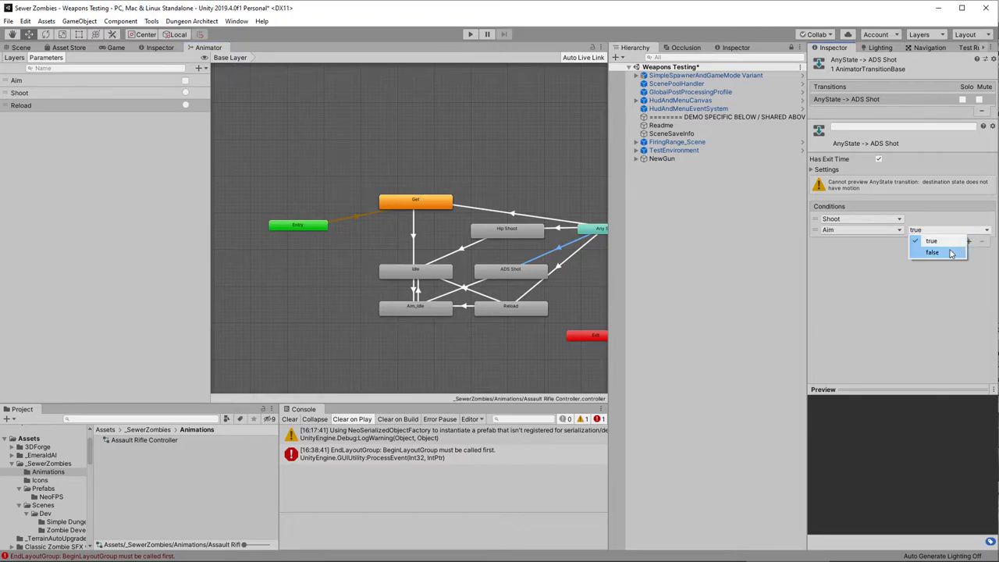
left_click(873, 274)
Turn off Has Exit Time on the Any State transitions to ADS Shot and Hip Shoot
left_click(878, 159)
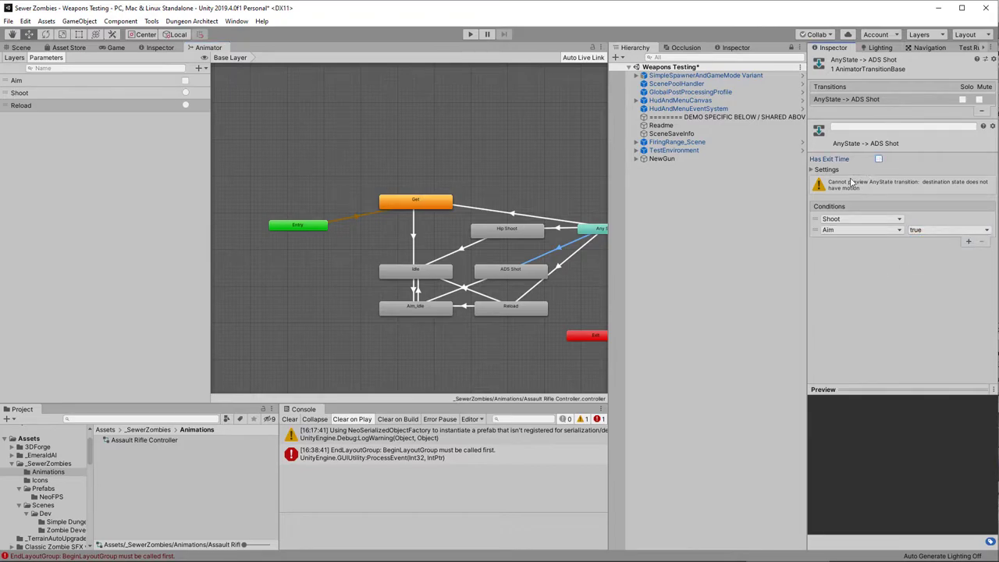
left_click(557, 228)
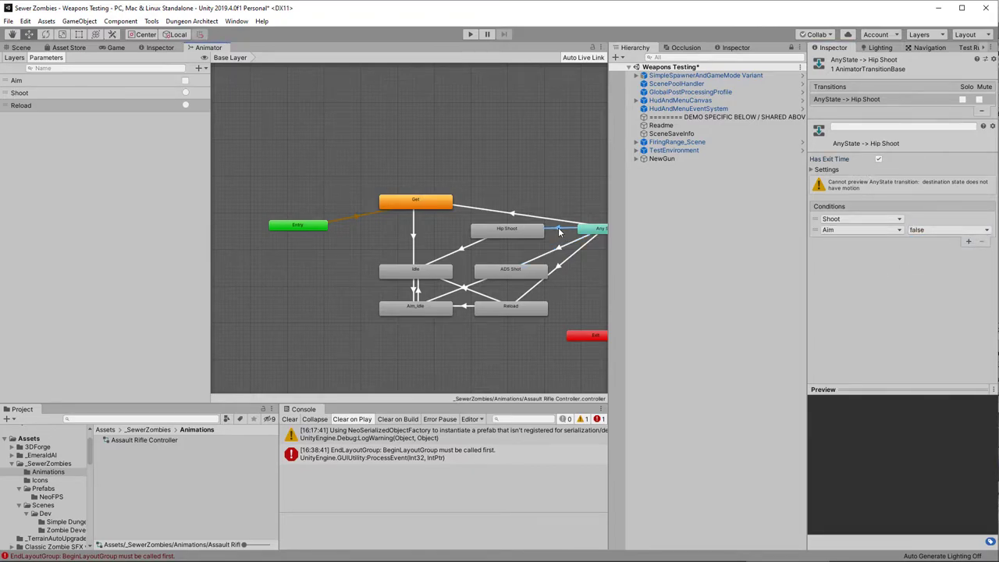
left_click(879, 159)
Open the automatic rifle's Animations folder in Hands_Weapons_Animations_Pack_Update and assign the idle clip as the Idle state's motion
scroll(39, 484, "down", 10)
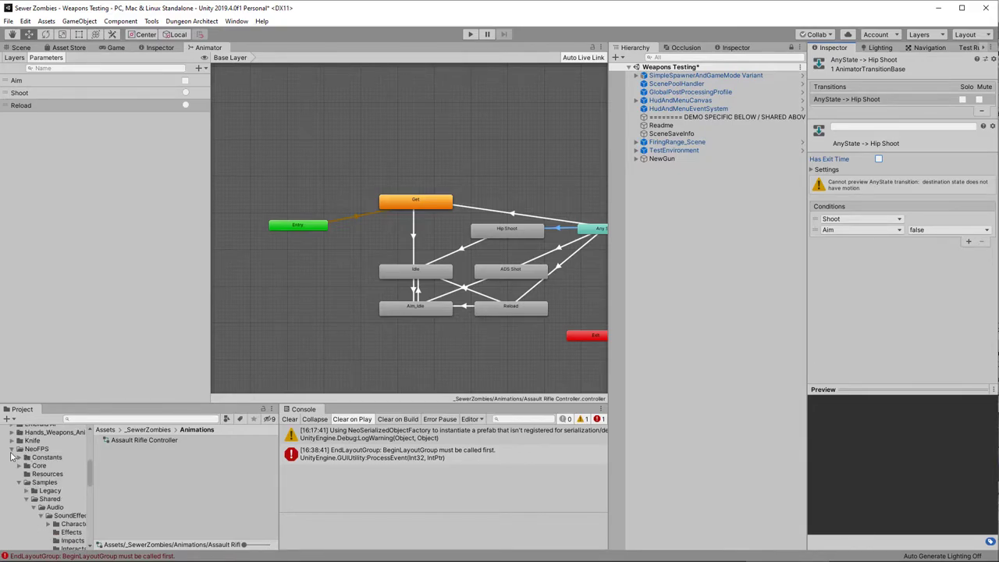
left_click(16, 452)
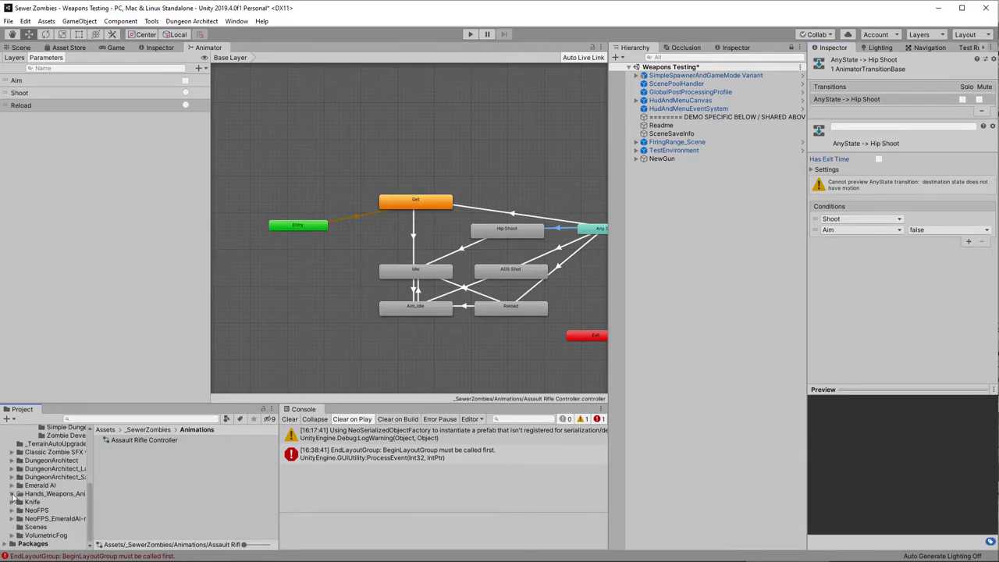
left_click(11, 493)
left_click(63, 476)
left_click(364, 227)
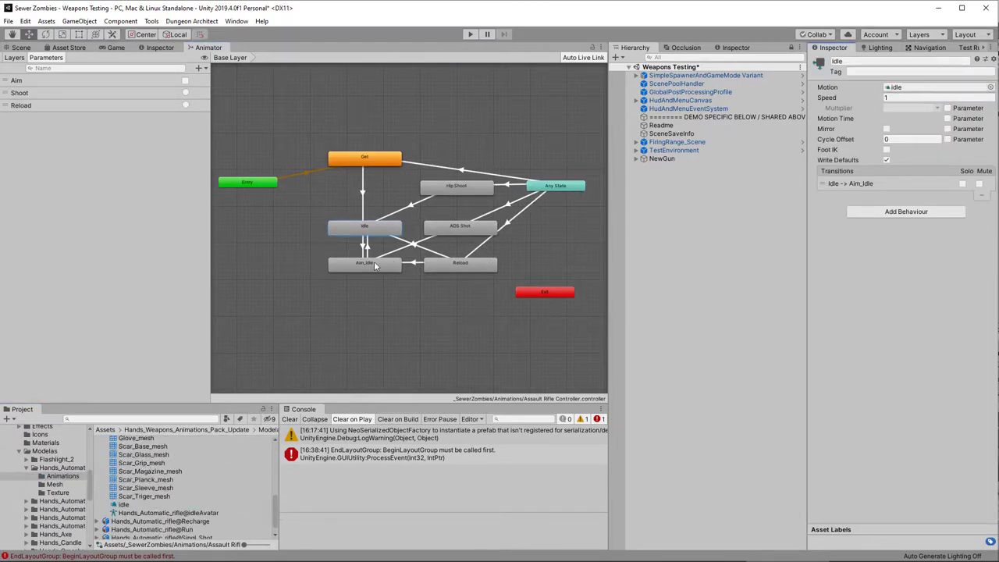
Assign the Aiming_Shot clip from the automatic rifle animations as the ADS Shot state's motion
left_click(456, 185)
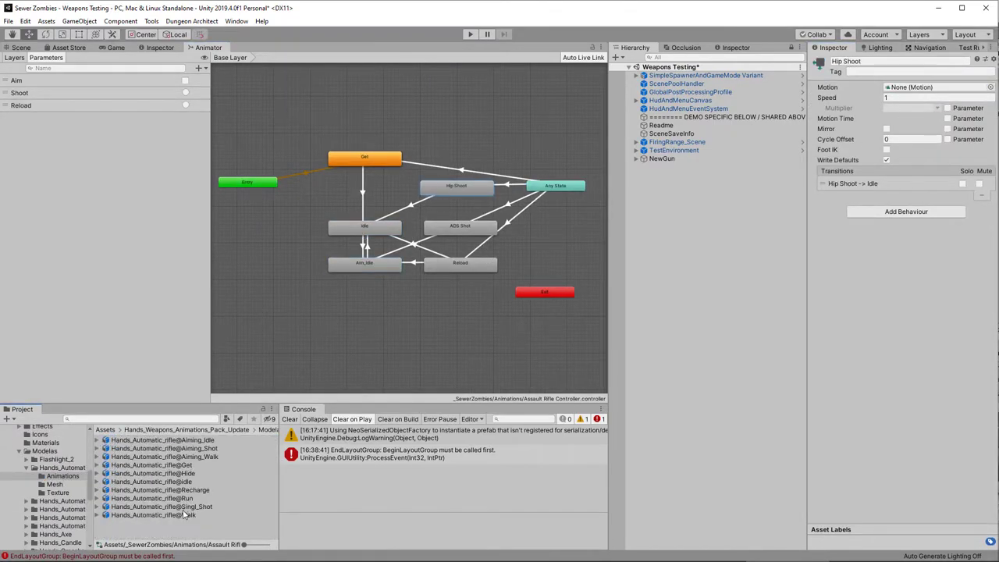
left_click(98, 448)
scroll(184, 499, "down", 2)
left_click(460, 225)
left_click(137, 460)
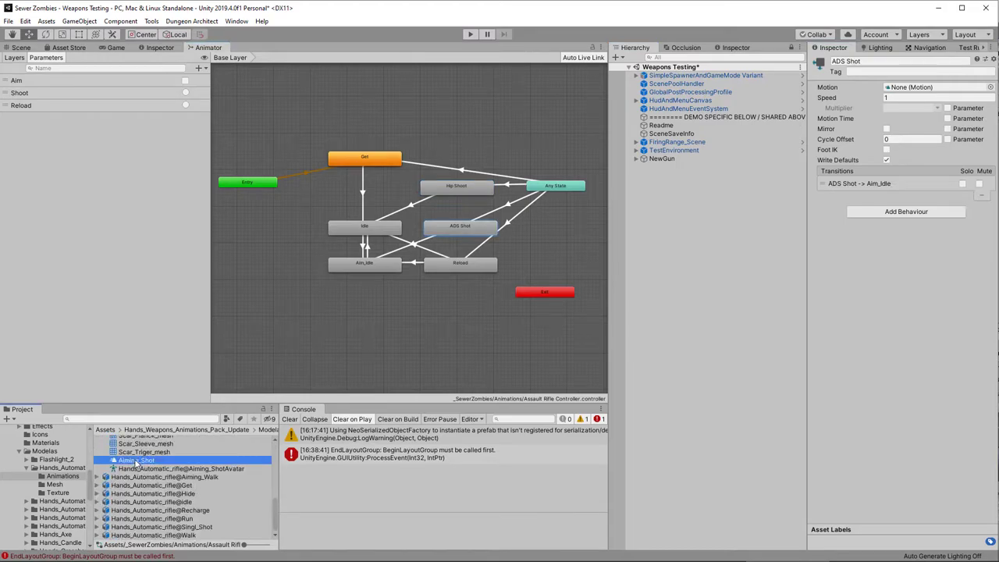
left_click_drag(136, 460, 921, 87)
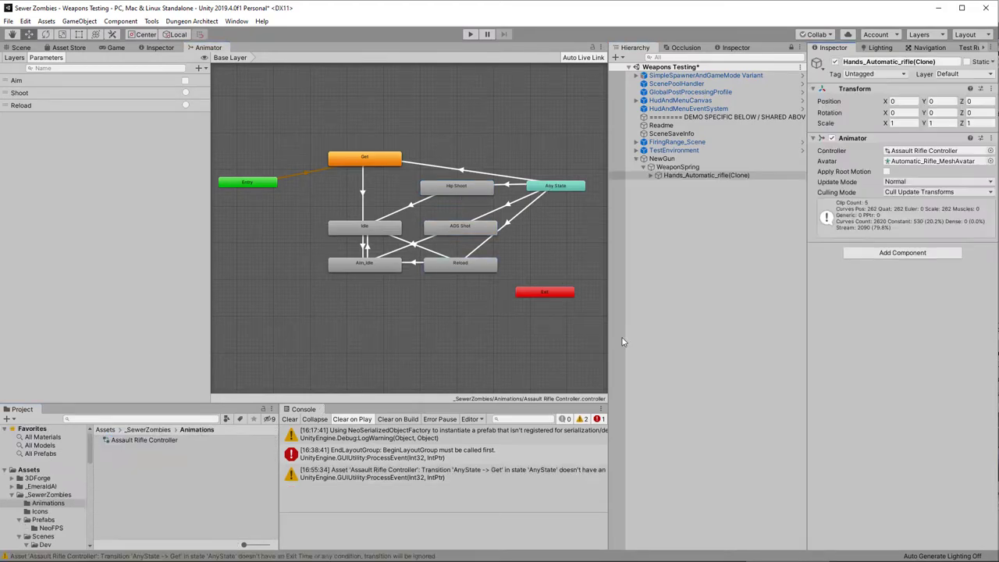
Set the Fire Anim Trigger of NewGun's Modular Firearm component to Shoot
left_click(663, 159)
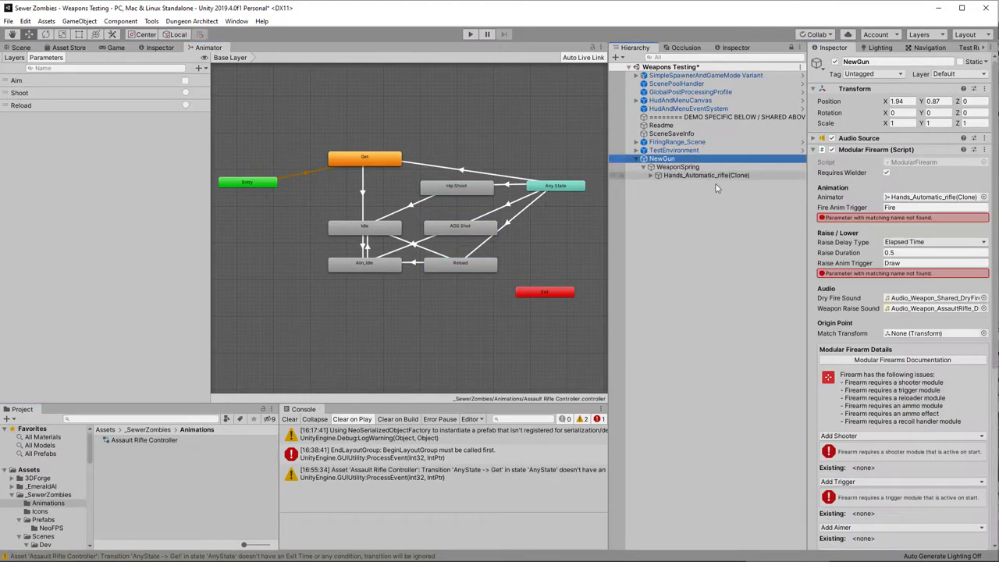
left_click(905, 206)
type("S")
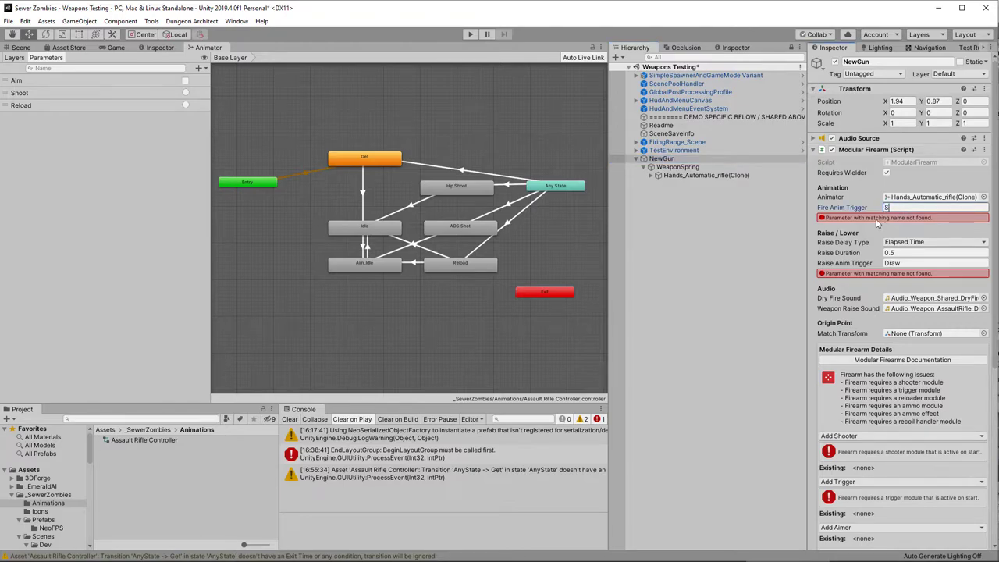
type("hoot")
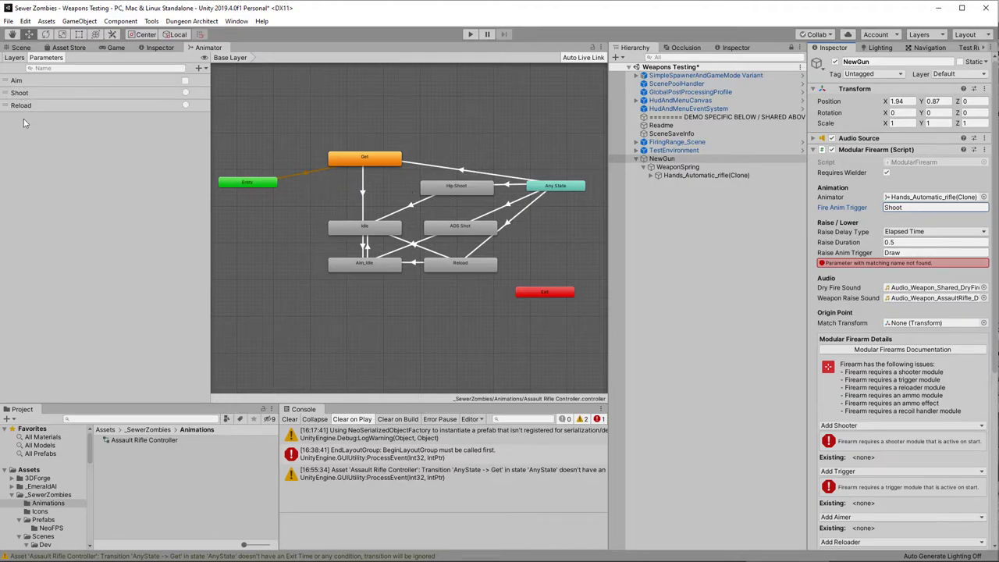
Add a trigger parameter named Draw to the Assault Rifle Controller
left_click(199, 68)
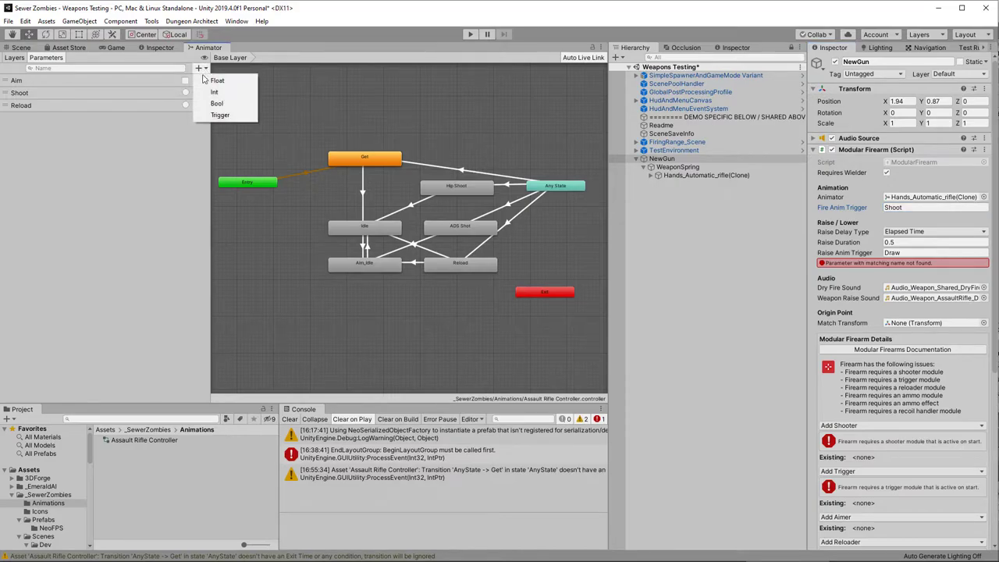
left_click(220, 115)
type("Draw")
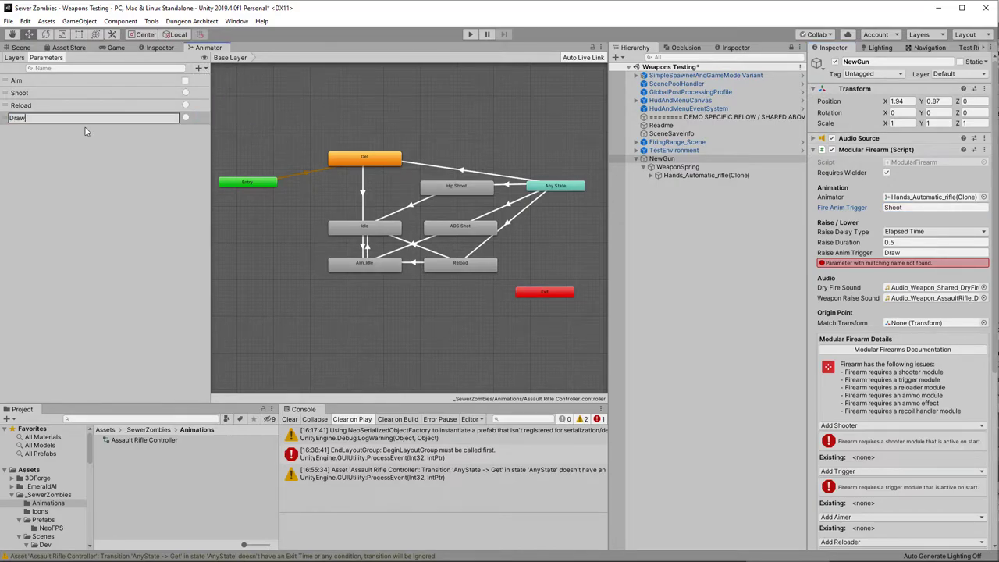
key("Return")
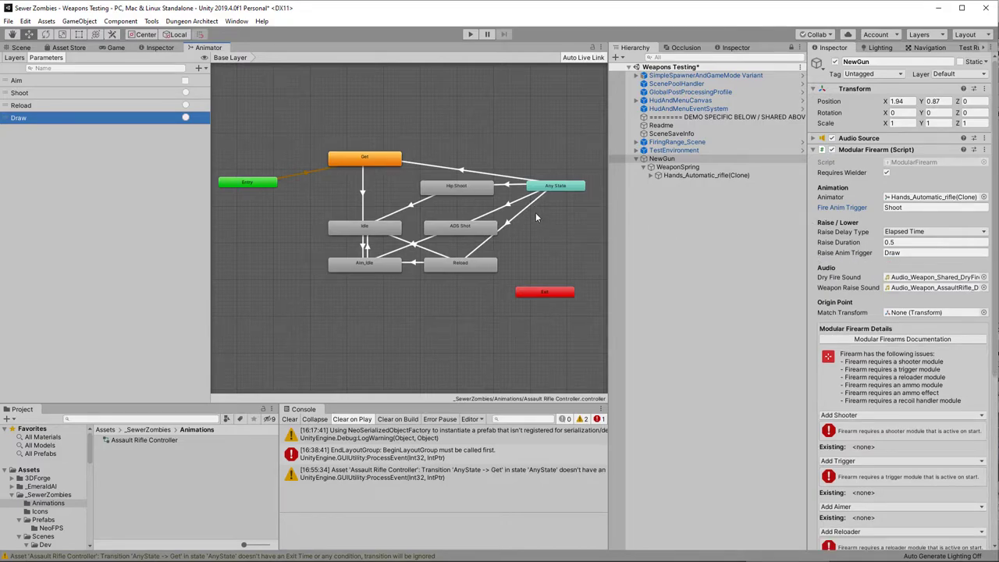
Add a condition on the Draw trigger to the transition from Any State to Get
left_click(457, 171)
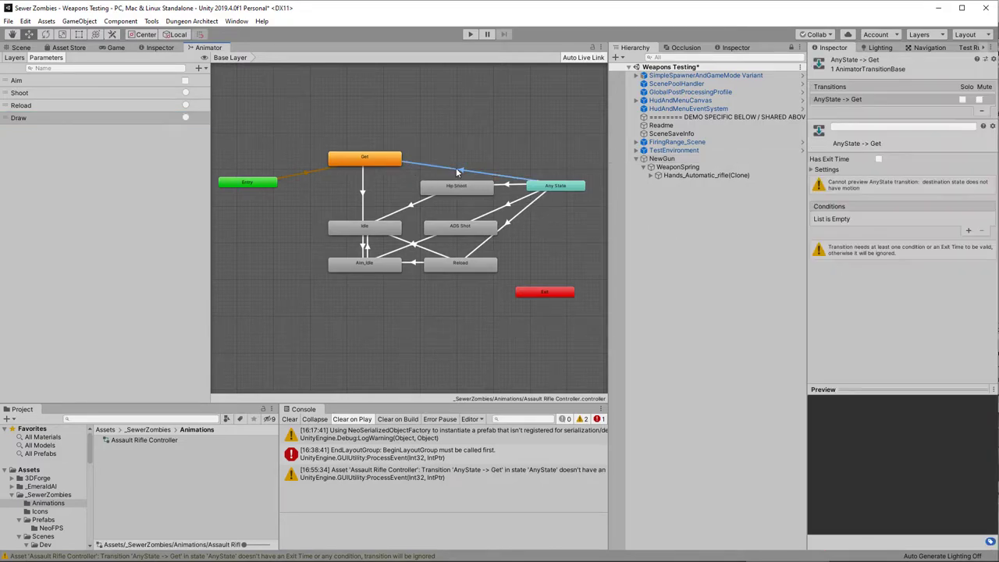
left_click(968, 232)
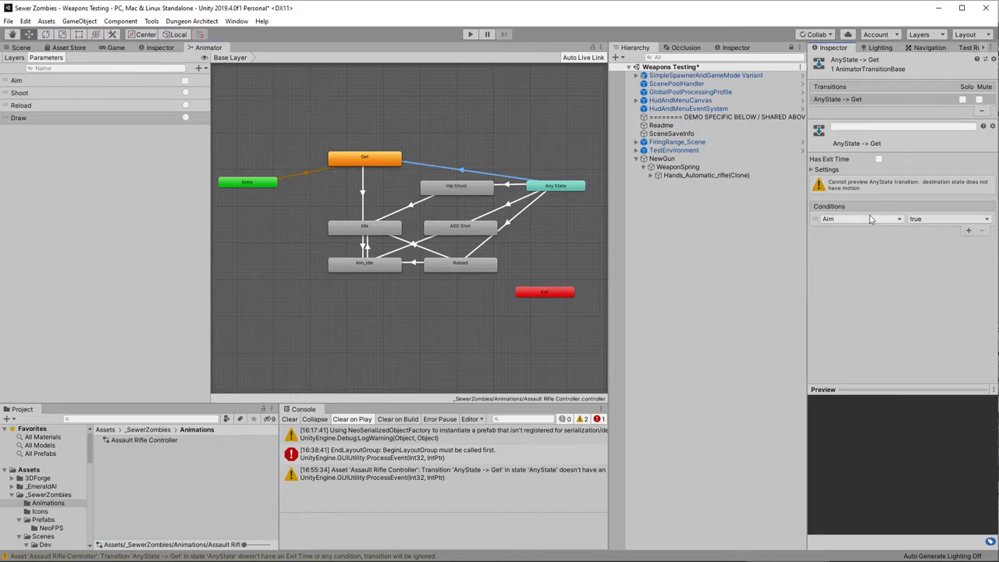
left_click(858, 218)
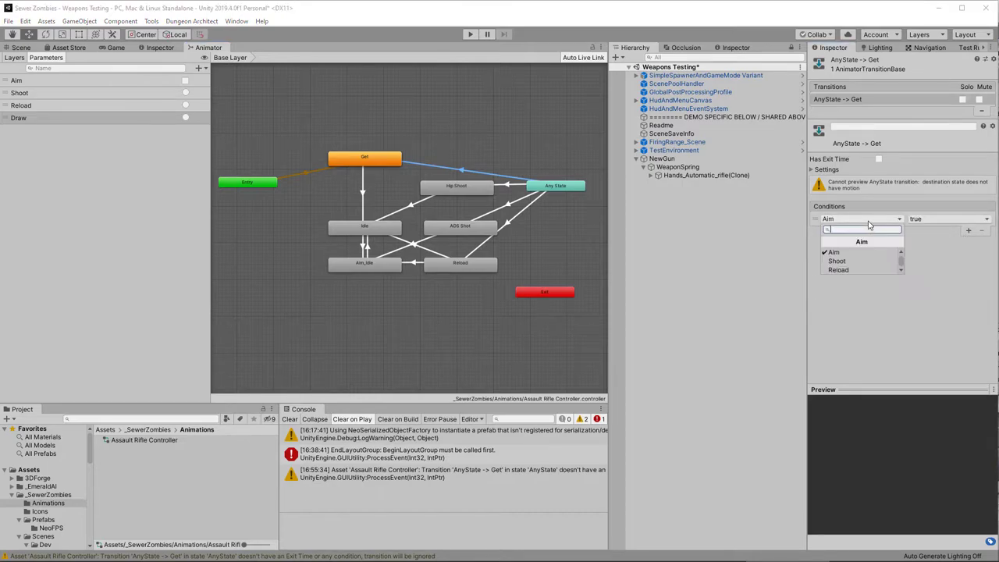
left_click(901, 270)
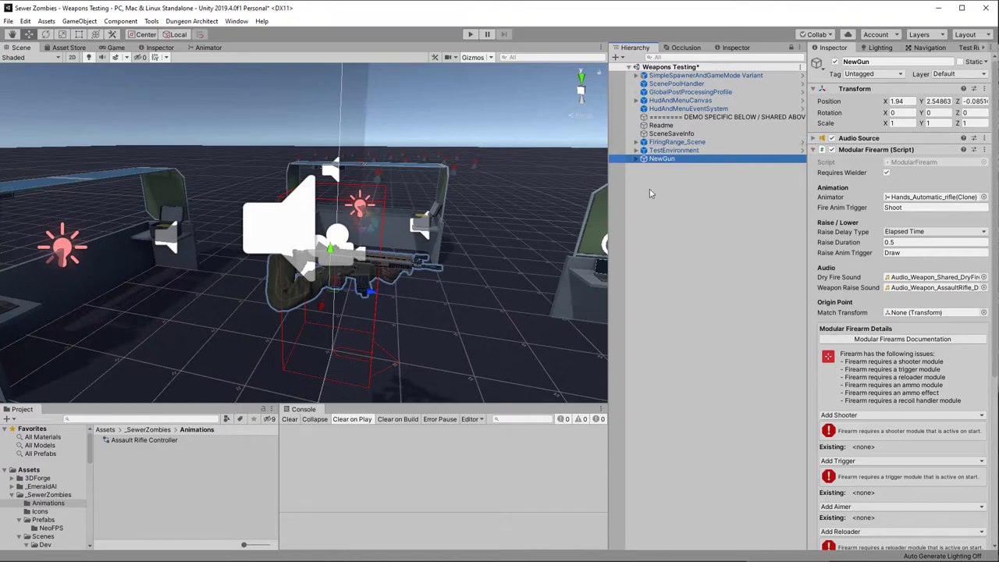
Add a HitscanShooter shooter module and an AutomaticTrigger trigger module to NewGun's Modular Firearm
left_click(666, 160)
scroll(905, 308, "down", 5)
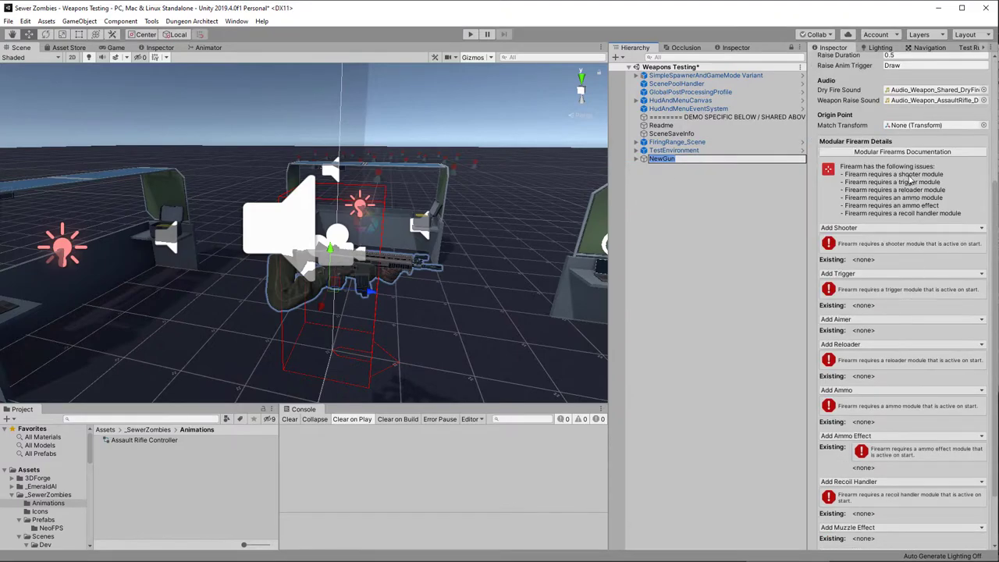
left_click(857, 229)
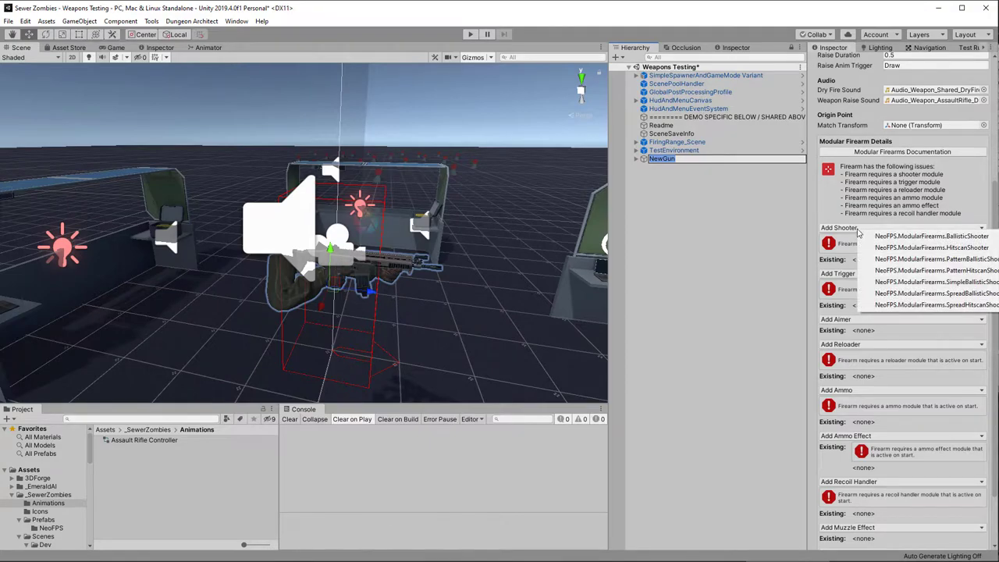
left_click(924, 248)
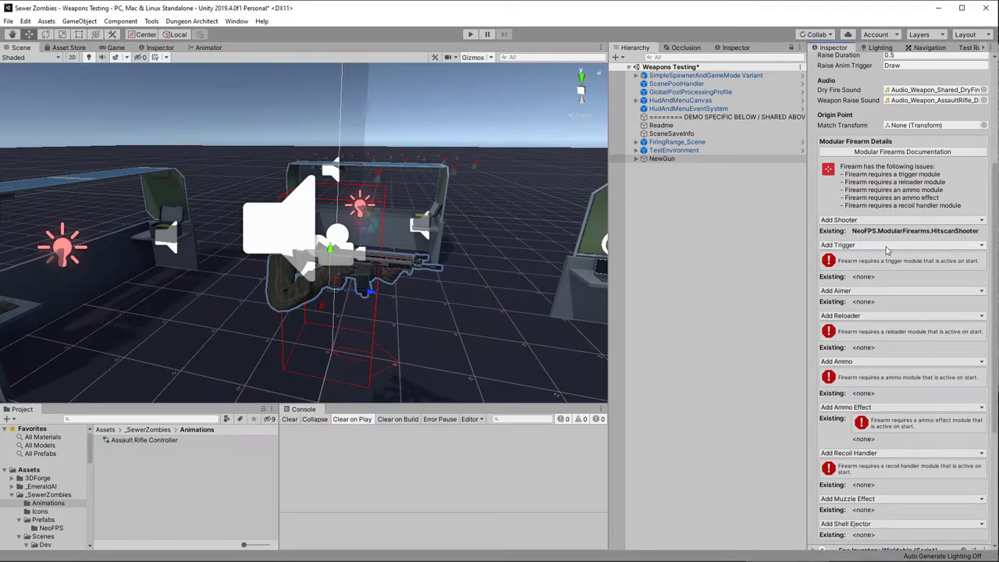
left_click(886, 246)
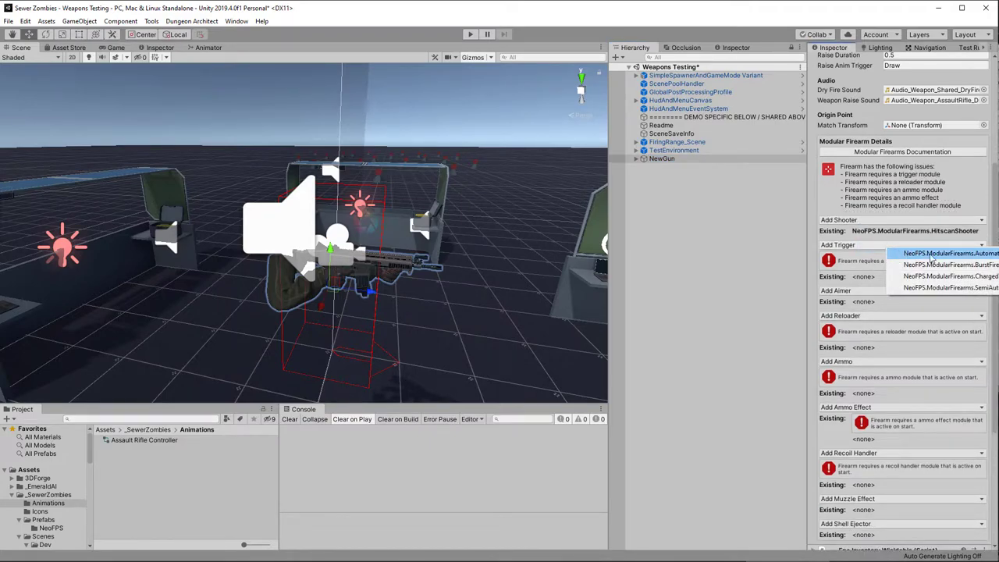
left_click(930, 254)
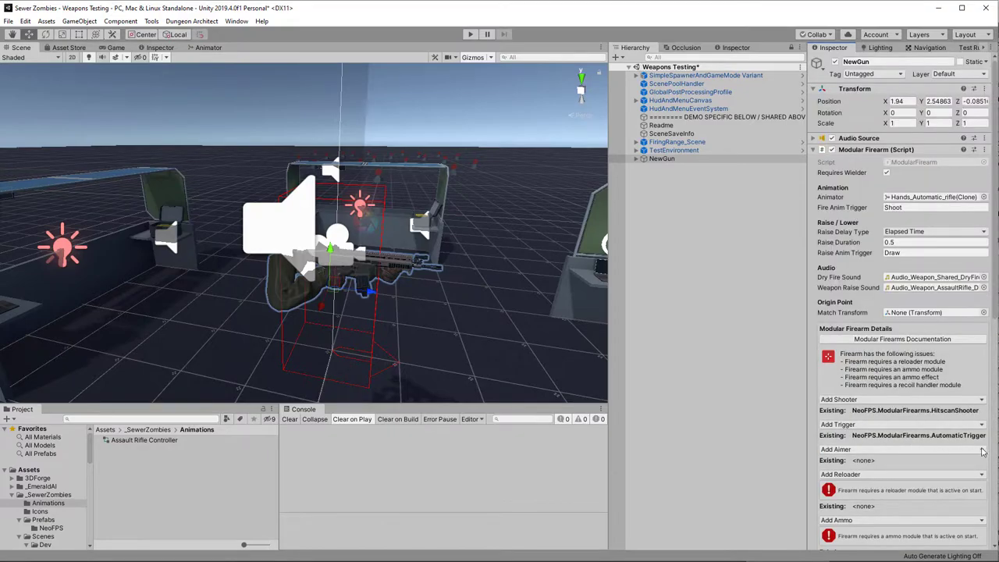
Add a Weapon Move Aimer and a SimpleReloader module to NewGun's Modular Firearm
left_click(989, 457)
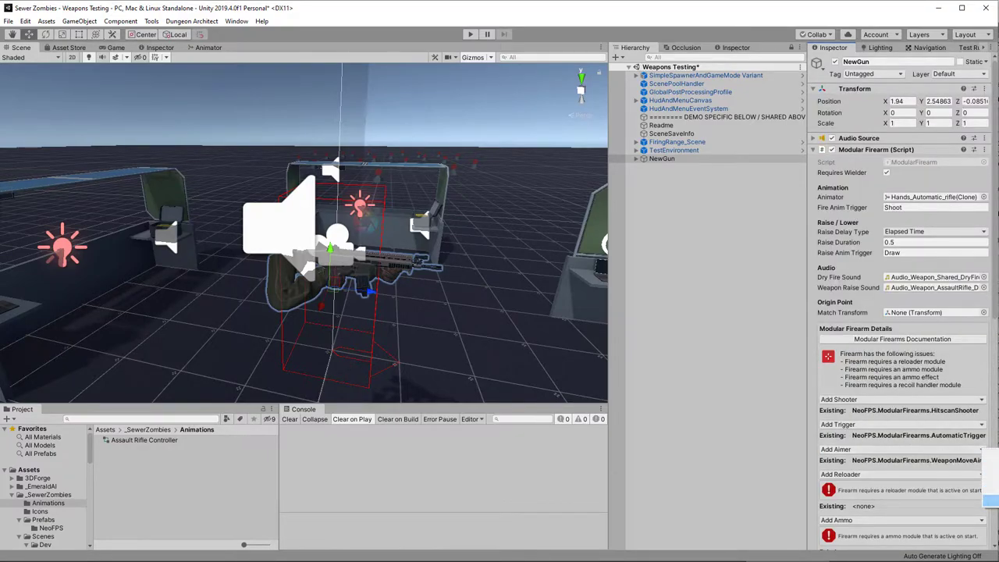
scroll(921, 388, "down", 3)
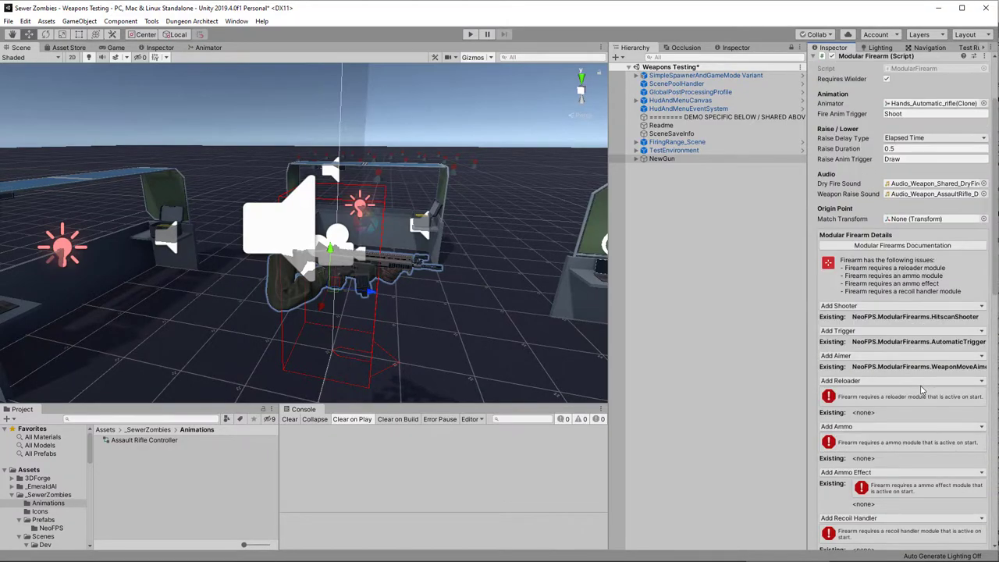
left_click(982, 382)
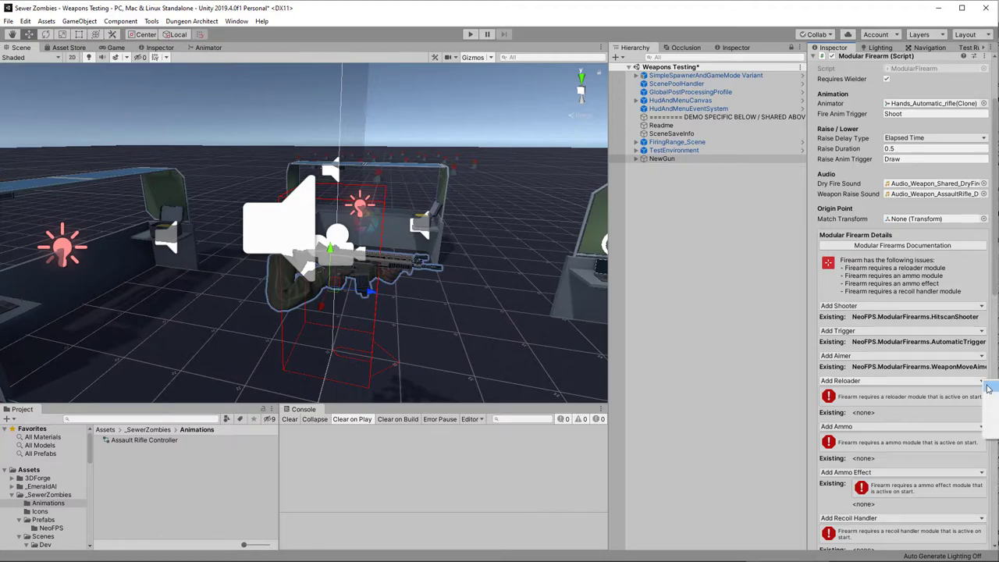
left_click(991, 433)
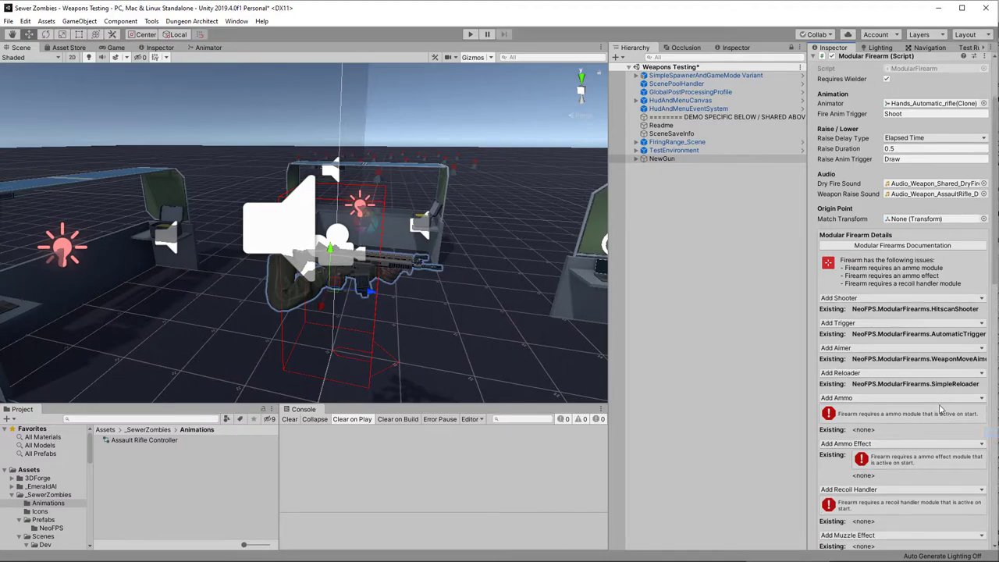
Add SharedPoolAmmo as the ammo module and BulletAmmoEffect as the ammo effect of NewGun's Modular Firearm
left_click(982, 400)
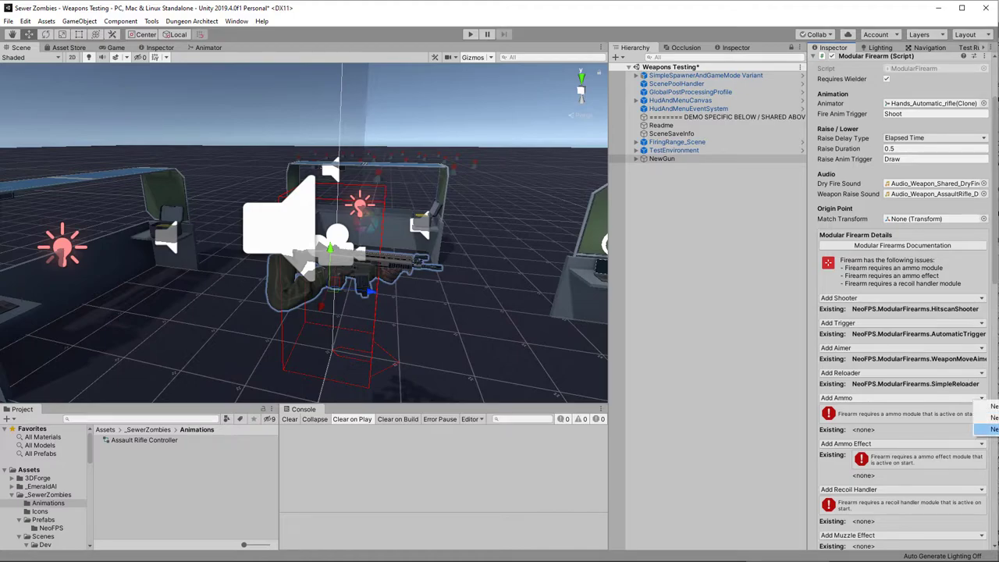
left_click(990, 421)
left_click(945, 424)
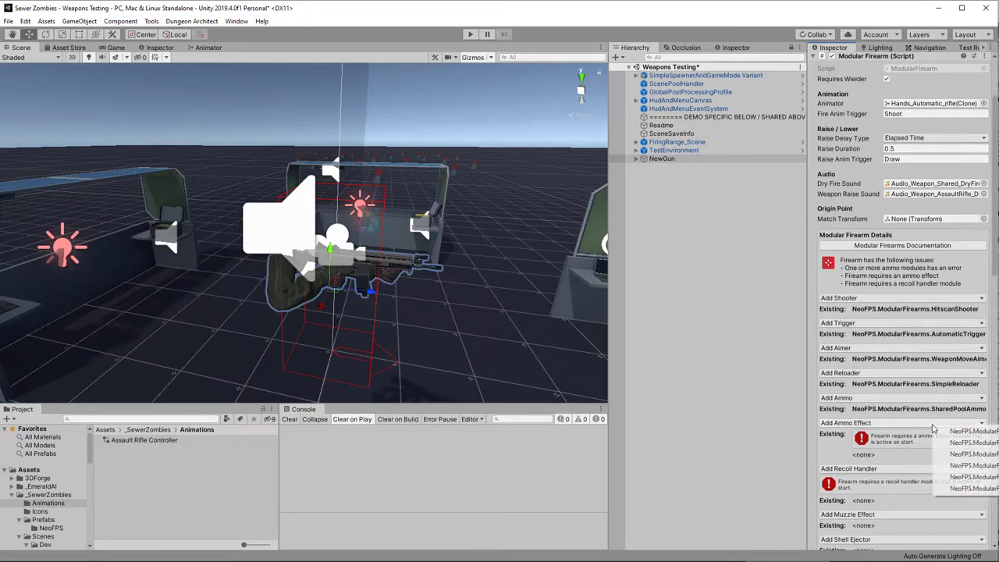
left_click(975, 443)
Add a Spring Recoil Handler as the recoil handler module of NewGun's Modular Firearm
scroll(937, 406, "down", 6)
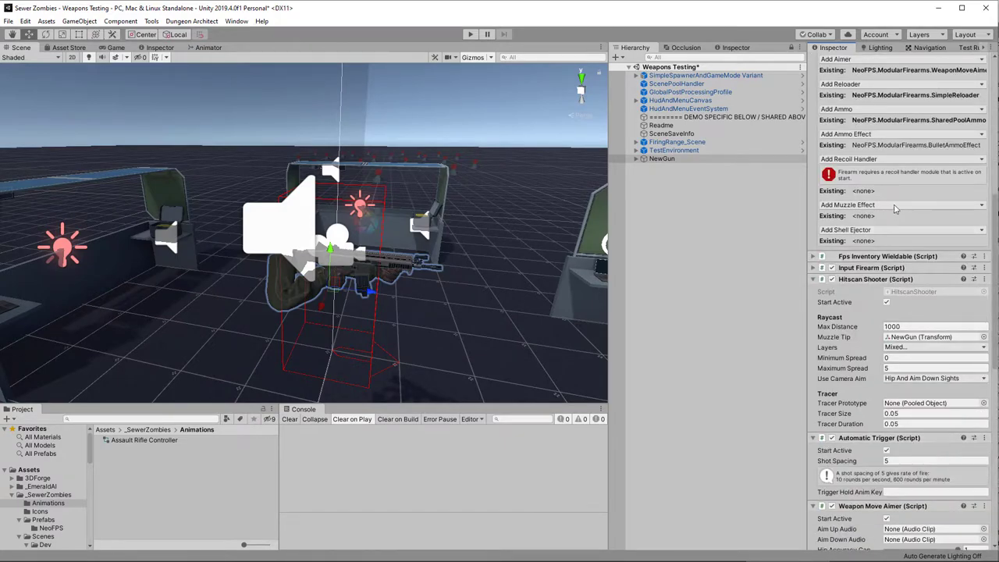
left_click(955, 164)
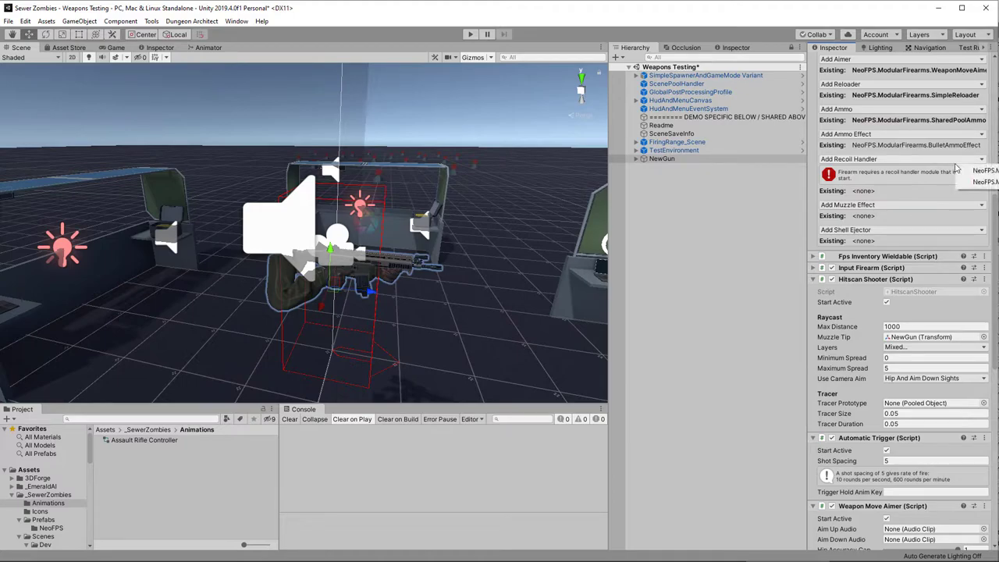
left_click(983, 182)
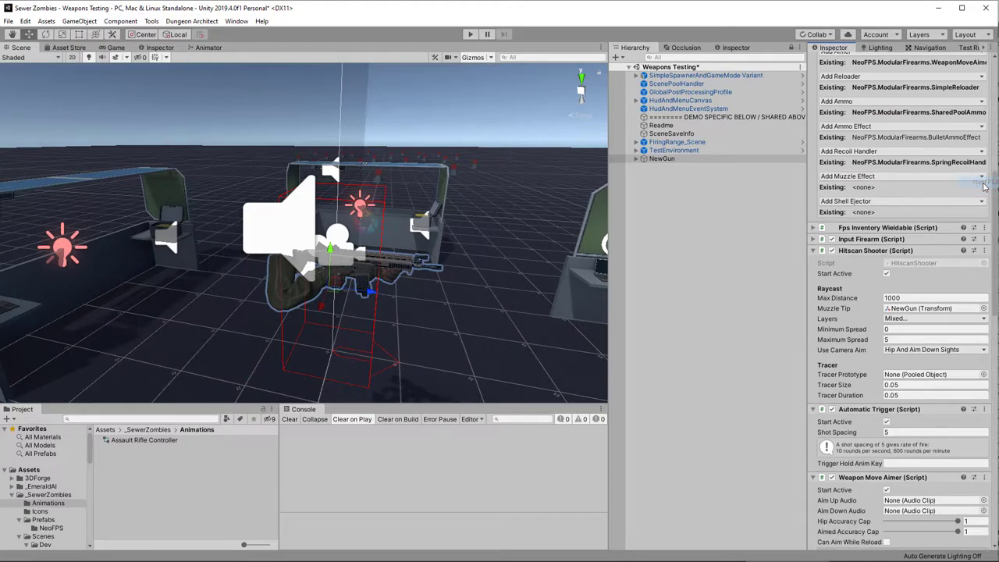
Add a Basic Game Object Muzzle Effect and a Standard Shell Eject module to NewGun's Modular Firearm
left_click(938, 177)
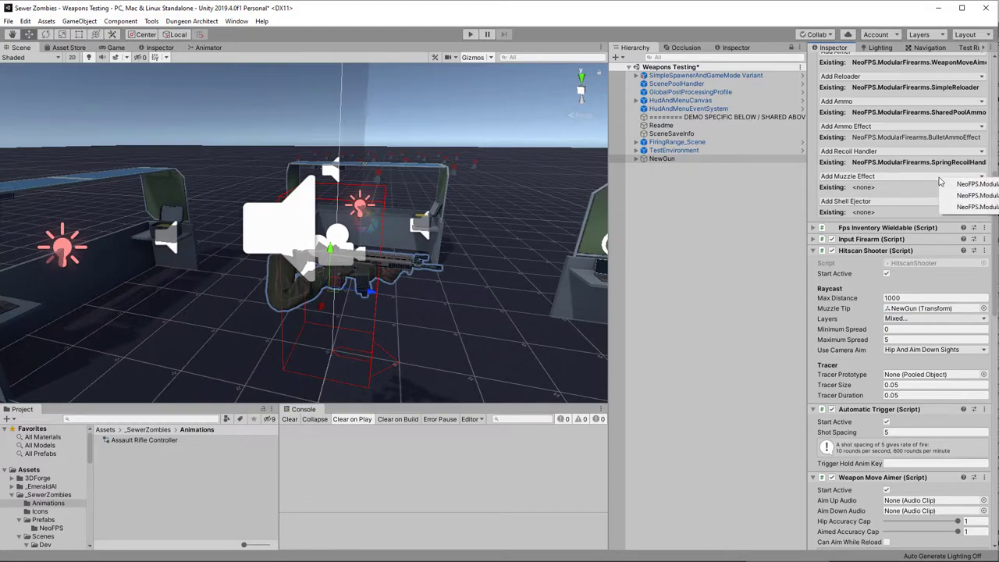
left_click(988, 184)
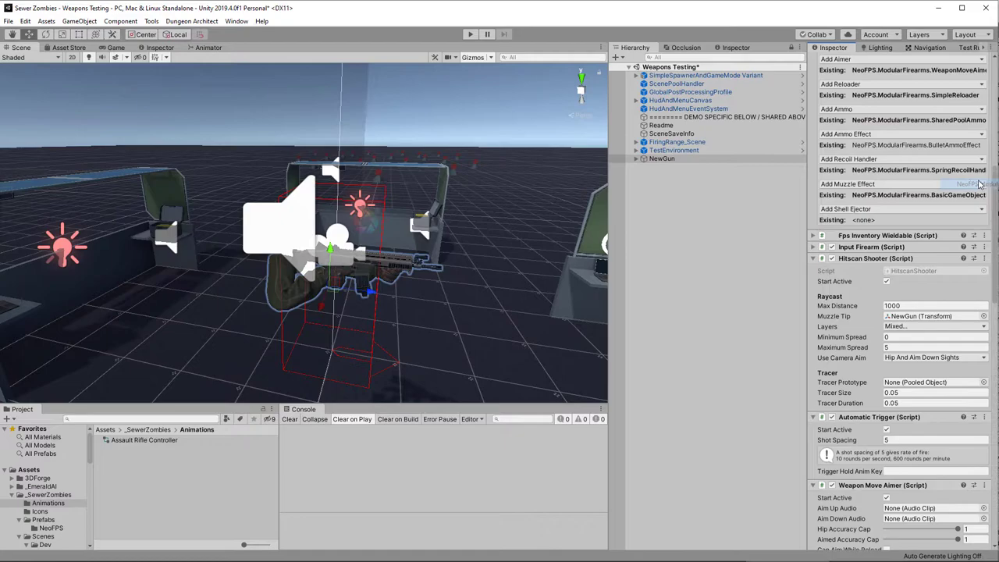
left_click(943, 213)
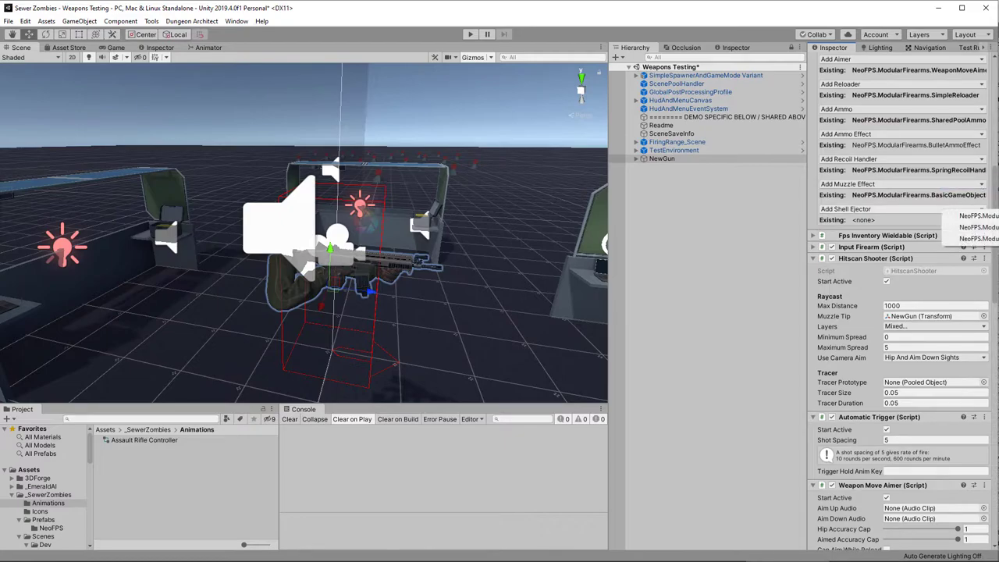
left_click(975, 238)
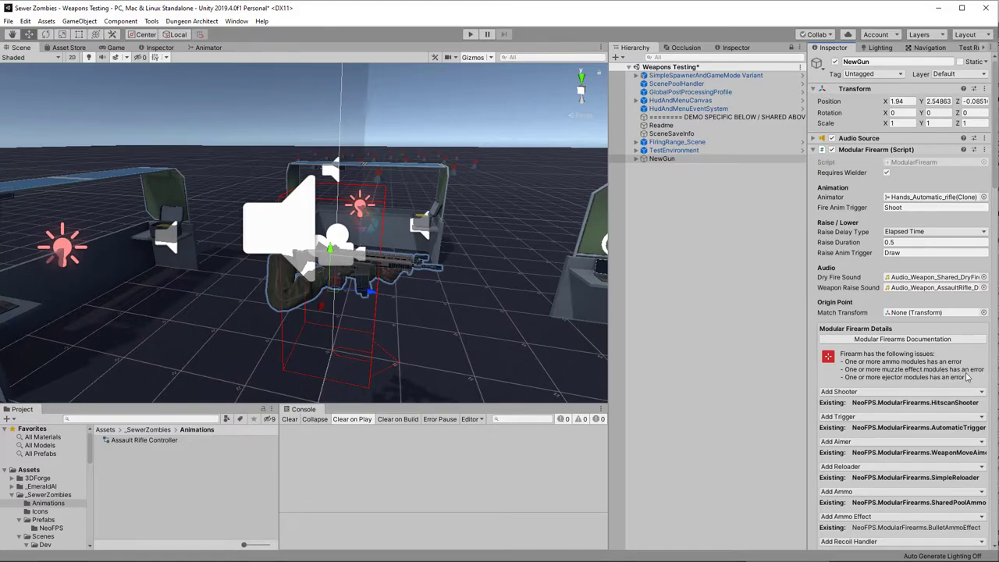
Collapse the Hitscan Shooter, Automatic Trigger and Weapon Move Aimer components, and set the Shared Pool Ammo's Effect to BulletAmmoEffect
scroll(918, 380, "down", 15)
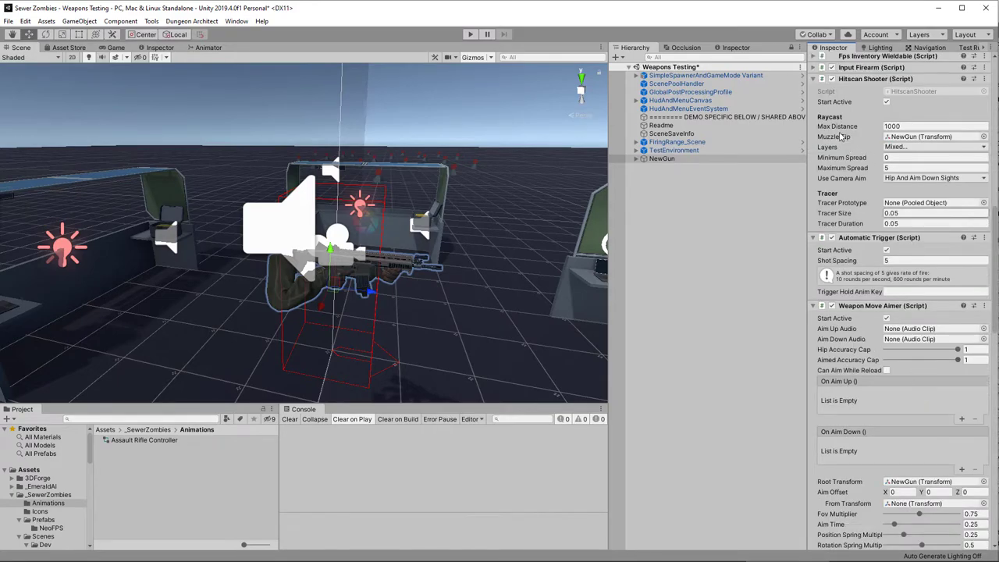
left_click(813, 79)
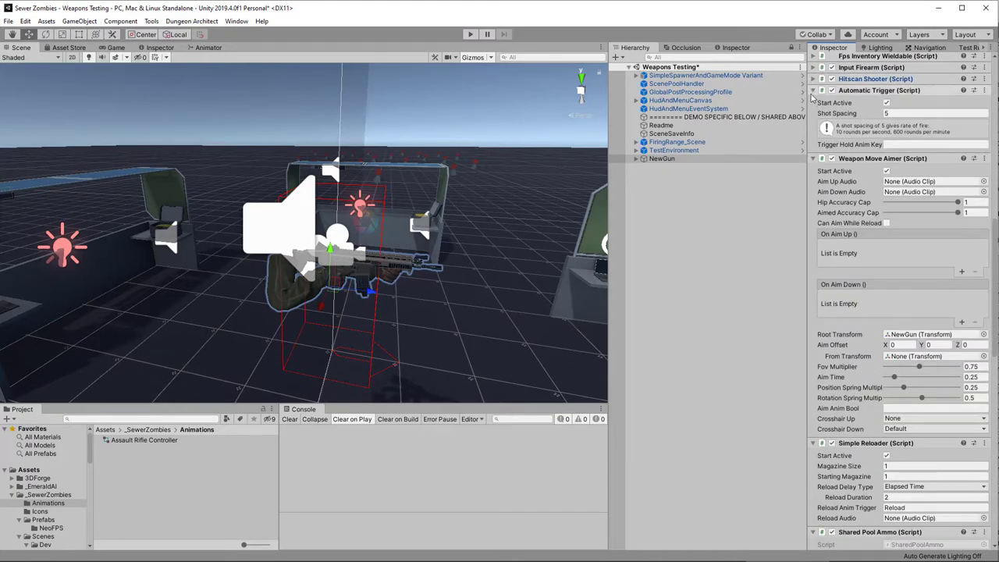
left_click(812, 91)
left_click(813, 102)
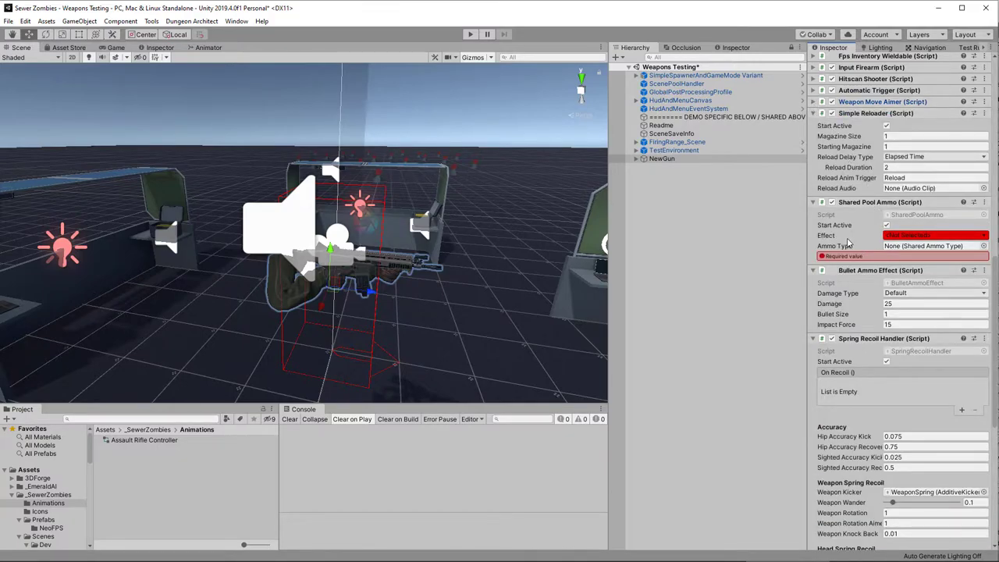
left_click(917, 237)
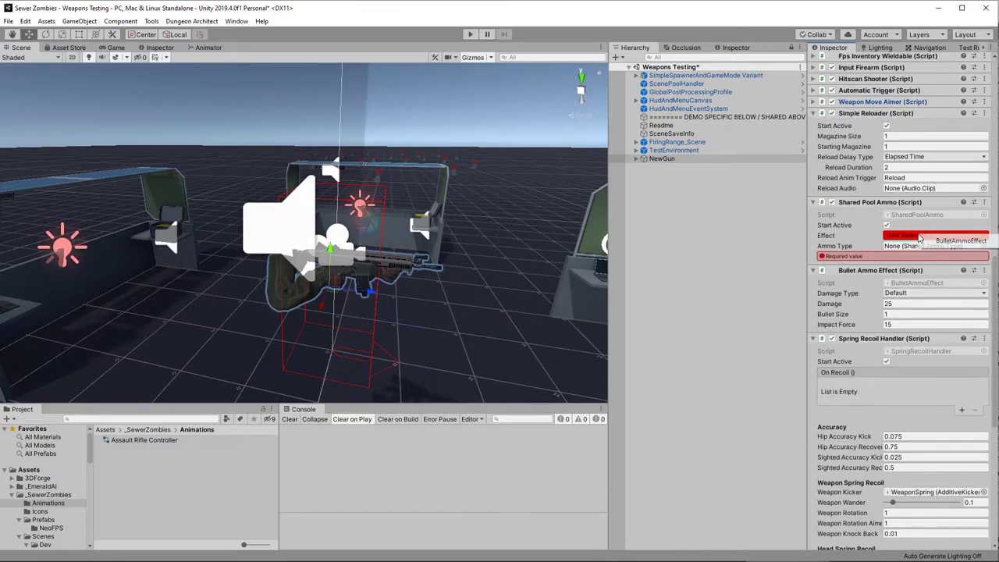
left_click(950, 241)
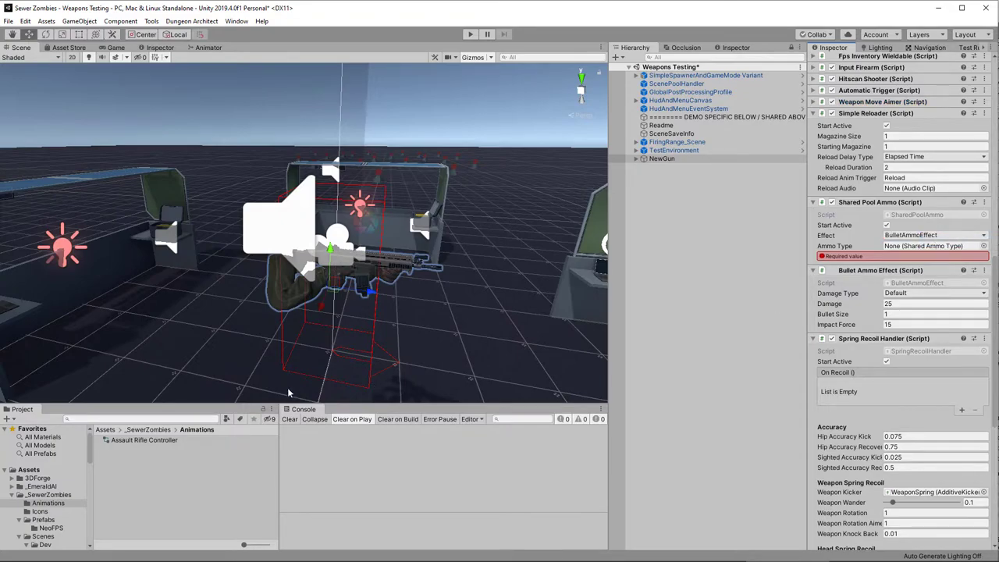
Search the project for ammotype_ and assign AmmoType_762mm as the Ammo Type of the Shared Pool Ammo component
left_click(154, 417)
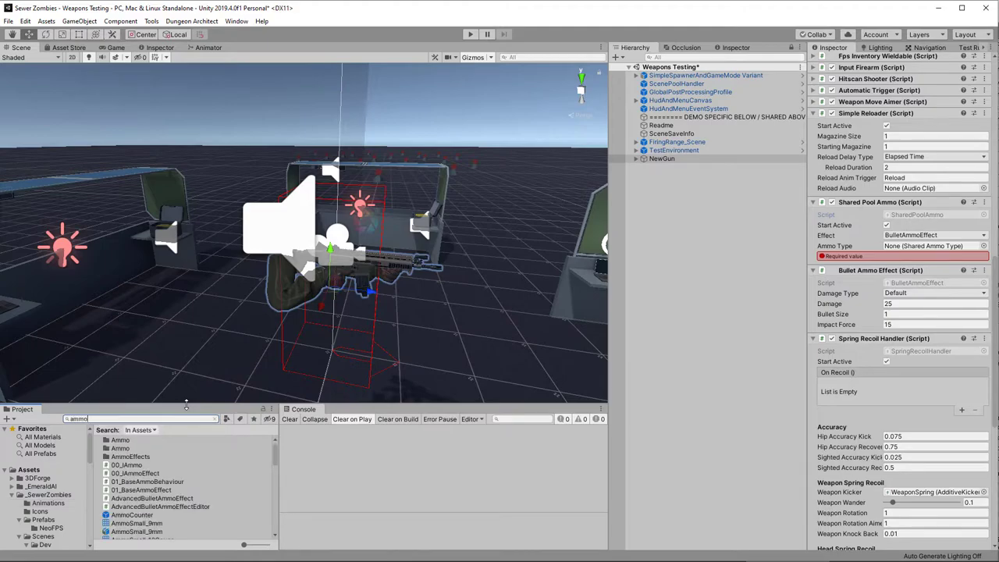
type("ammoty")
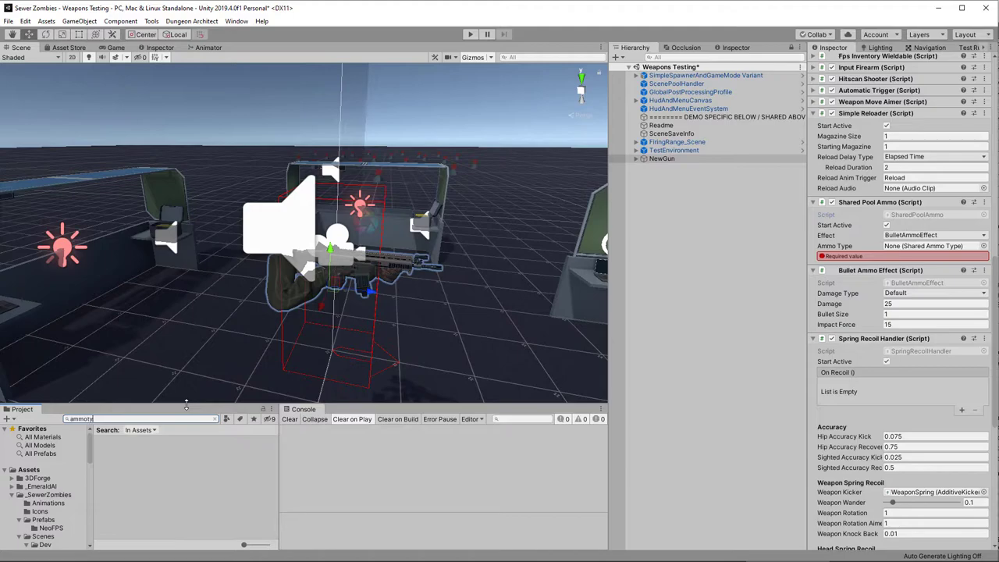
type("oe_")
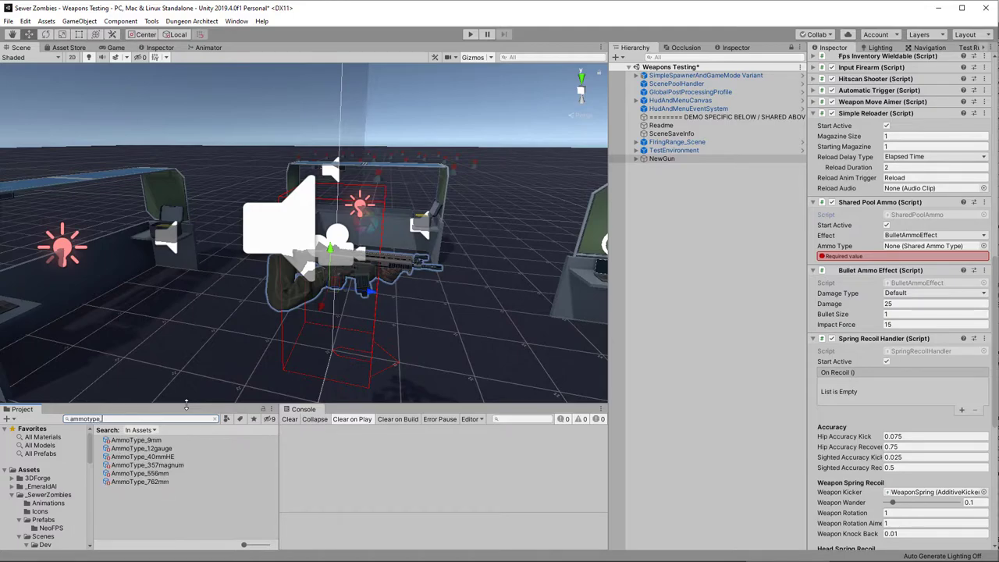
left_click_drag(156, 481, 895, 344)
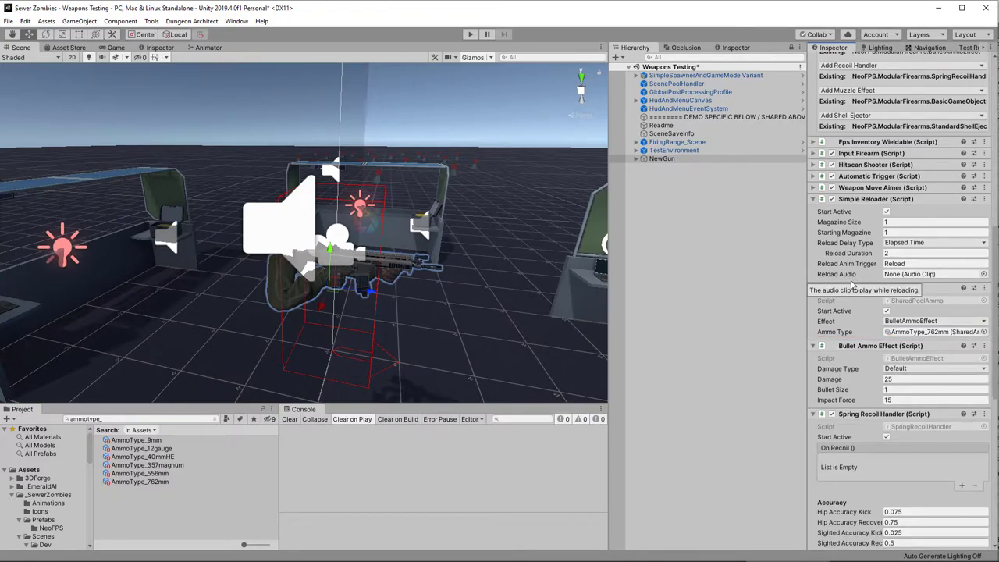
Collapse the Simple Reloader, Shared Pool Ammo, Bullet Ammo Effect and Spring Recoil Handler components on NewGun
left_click(813, 199)
left_click(813, 211)
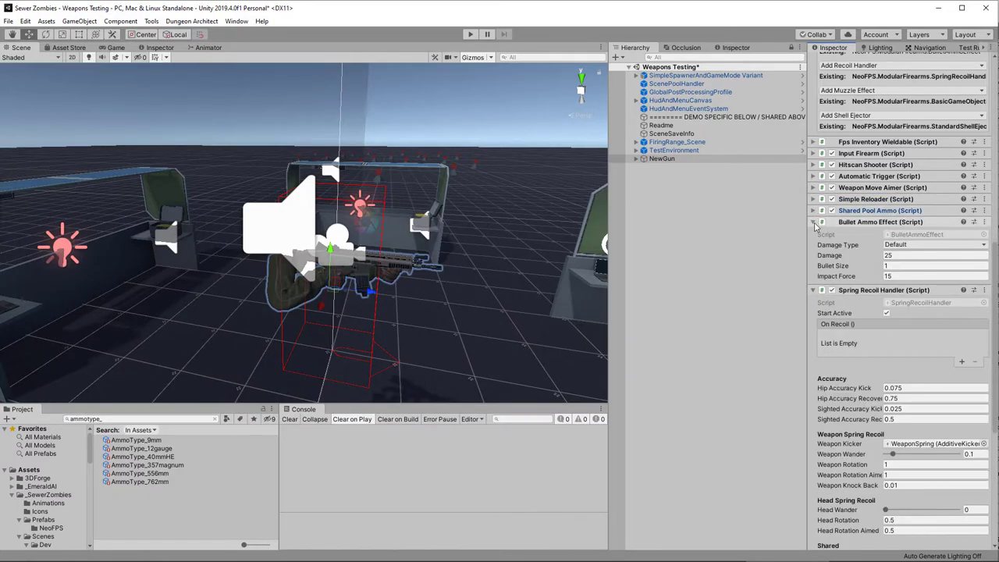
left_click(813, 222)
left_click(812, 233)
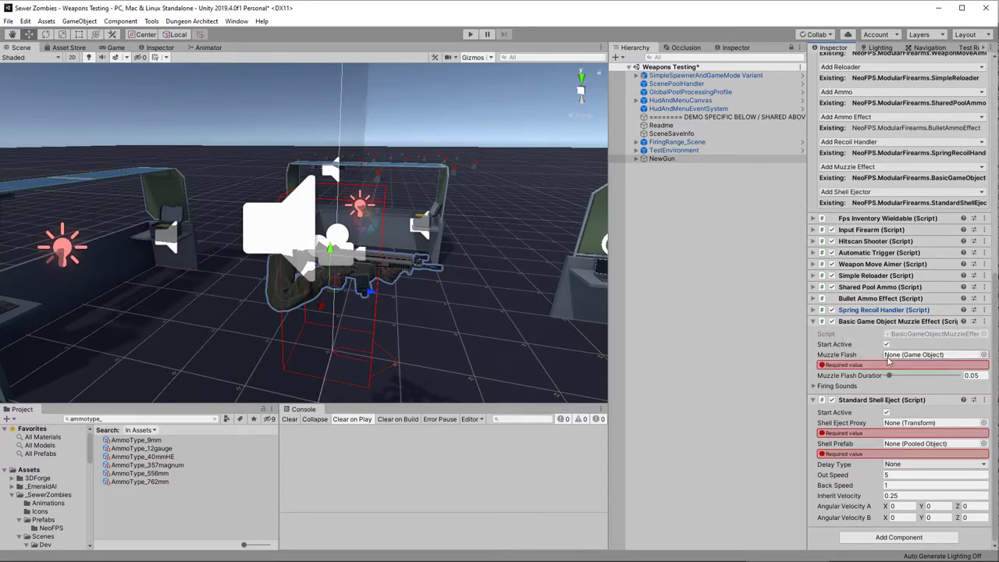
Create an empty child object named NeoFPS Components under NewGun's WeaponSpring object
left_click(641, 159)
left_click(636, 159)
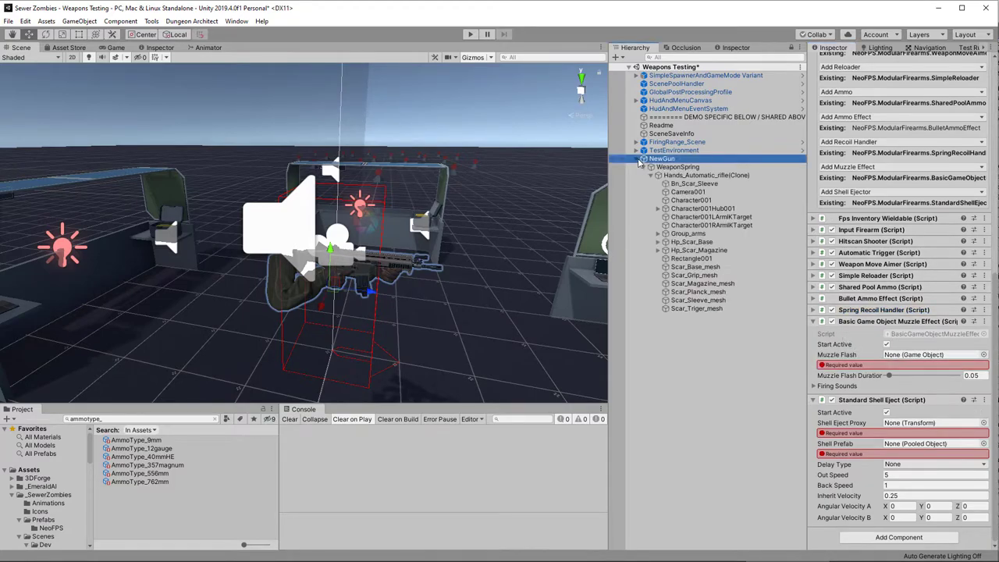
left_click(669, 166)
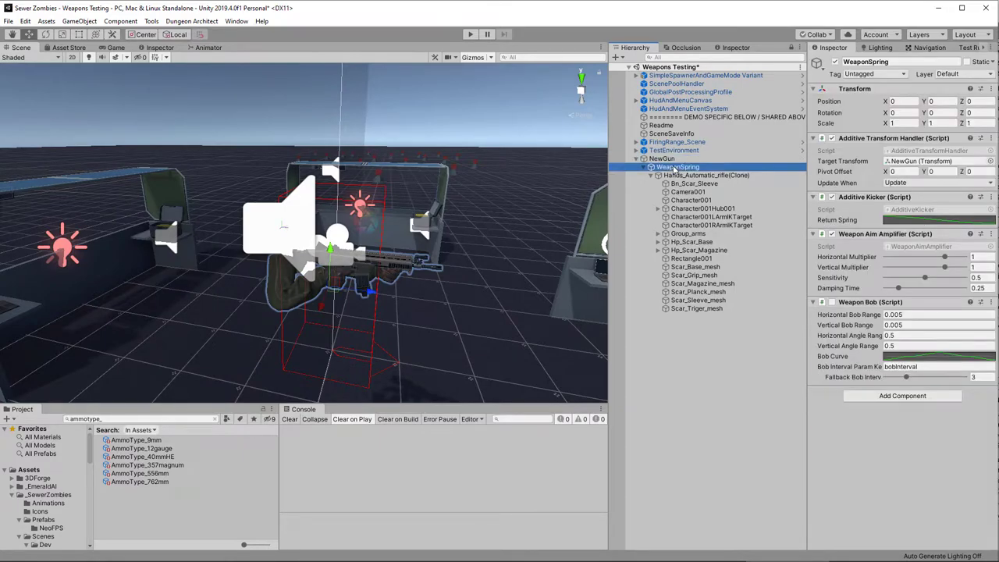
right_click(673, 168)
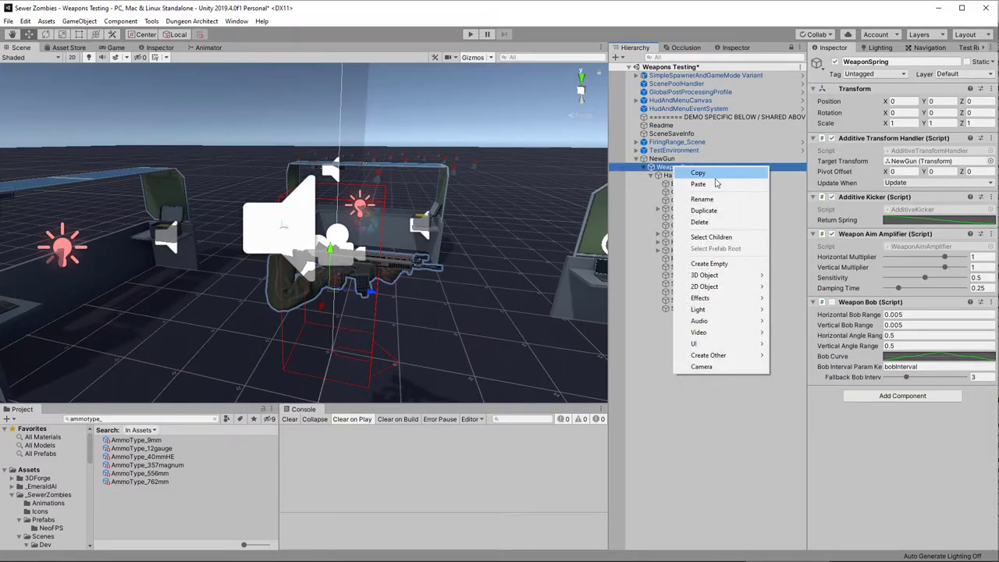
left_click(703, 263)
left_click(898, 63)
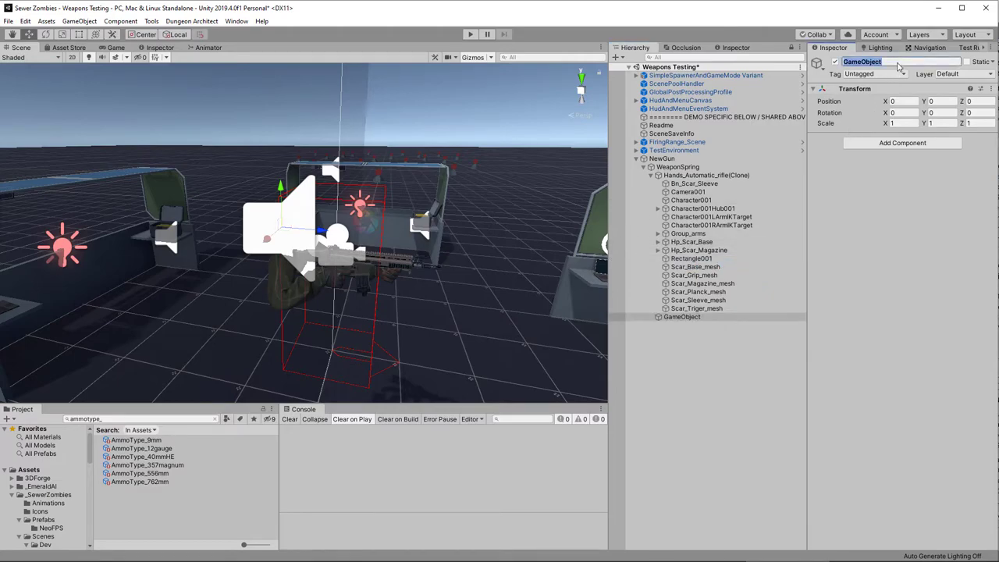
type("NeoFPS Components")
key("Return")
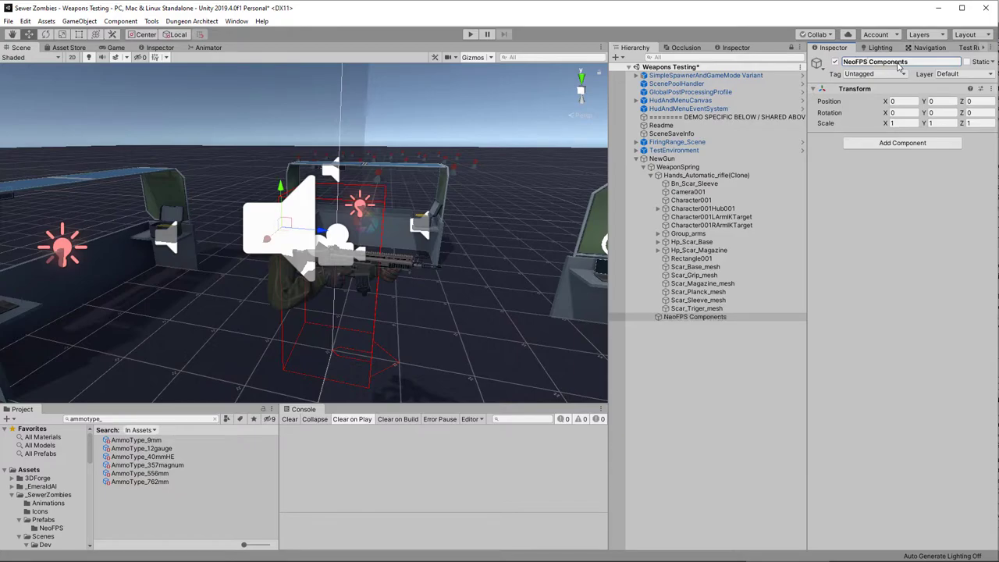
Create an empty Muzzle End object under NeoFPS Components and move it to the barrel tip at about X 0.124, Y -0.131, Z 1.021
right_click(701, 318)
left_click(773, 418)
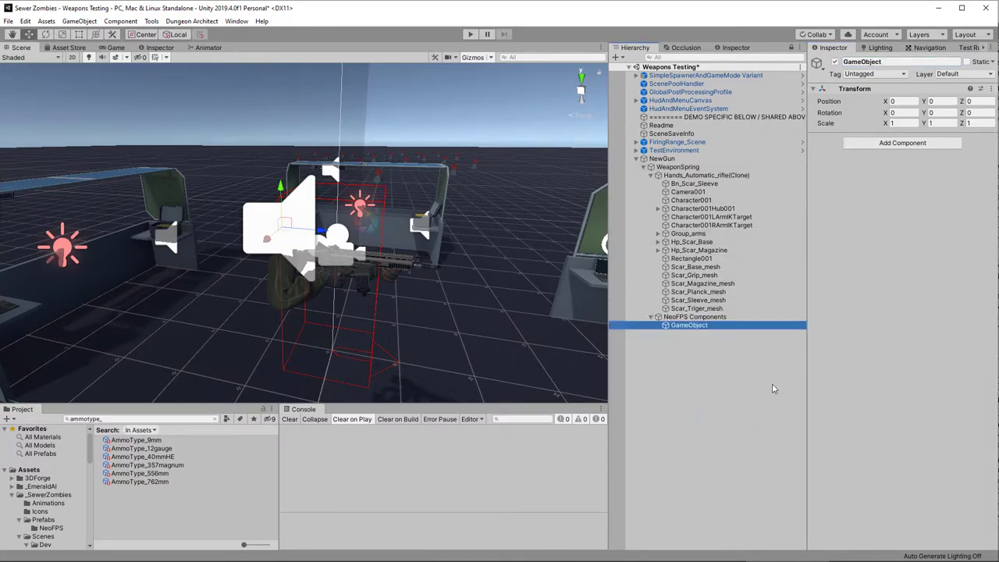
left_click(912, 63)
type("Muzzle End")
key("Return")
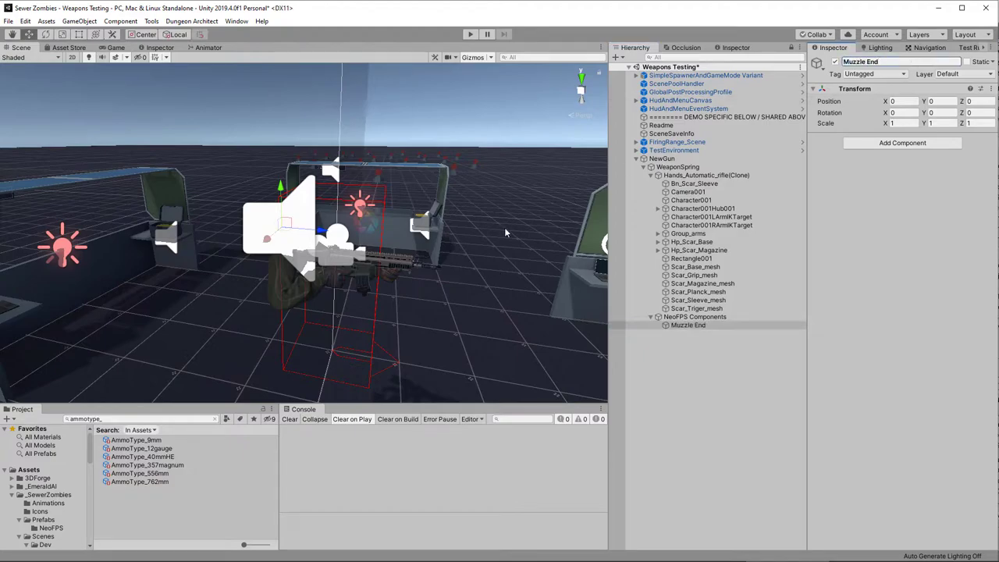
left_click_drag(312, 231, 247, 185)
left_click_drag(247, 186, 533, 345, "alt")
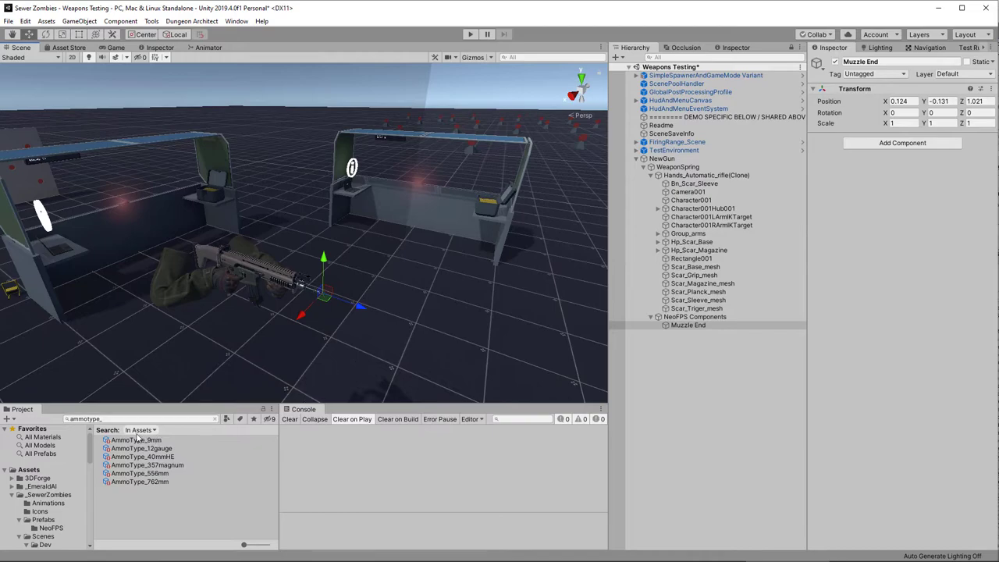
Open the Prefabs folder of the Automatic_rifle VFX inside the Hands_Weapons_Animations_Pack_Update effects
scroll(52, 482, "down", 10)
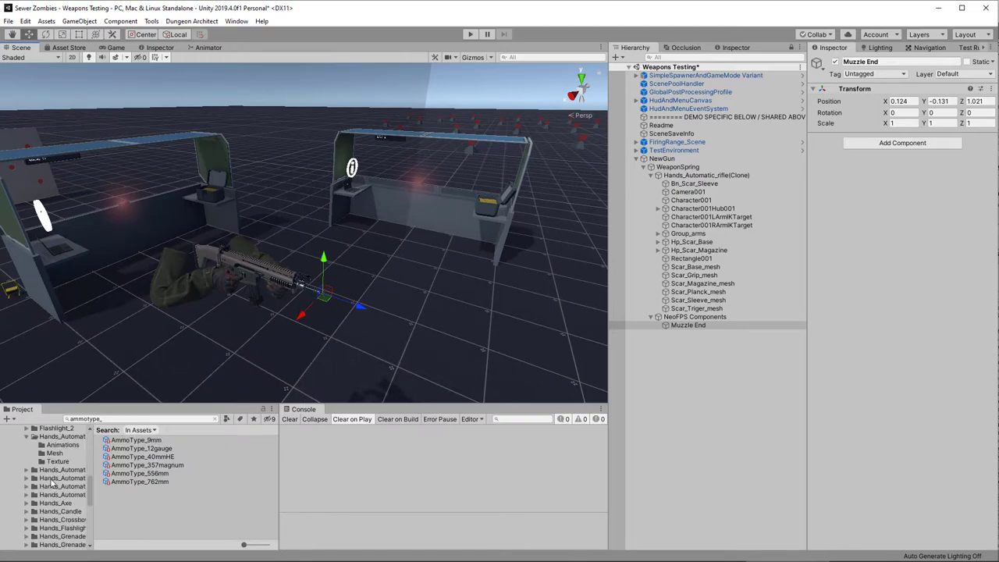
scroll(52, 482, "up", 4)
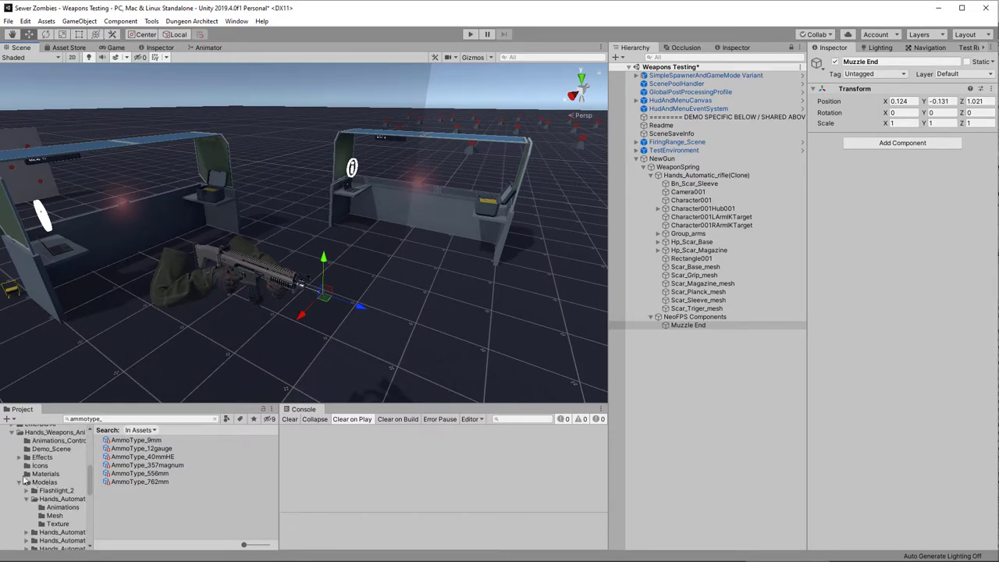
left_click(19, 483)
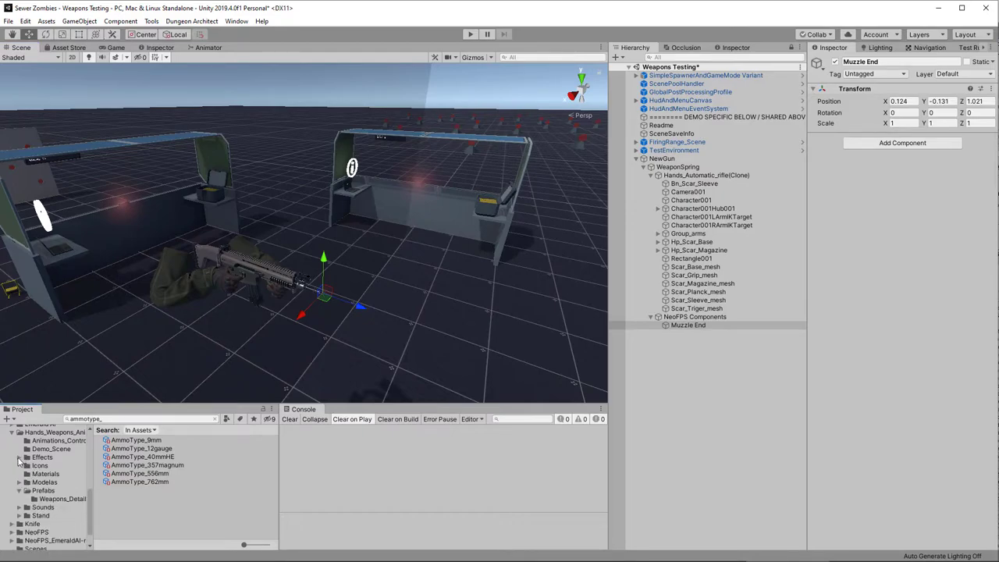
left_click(18, 458)
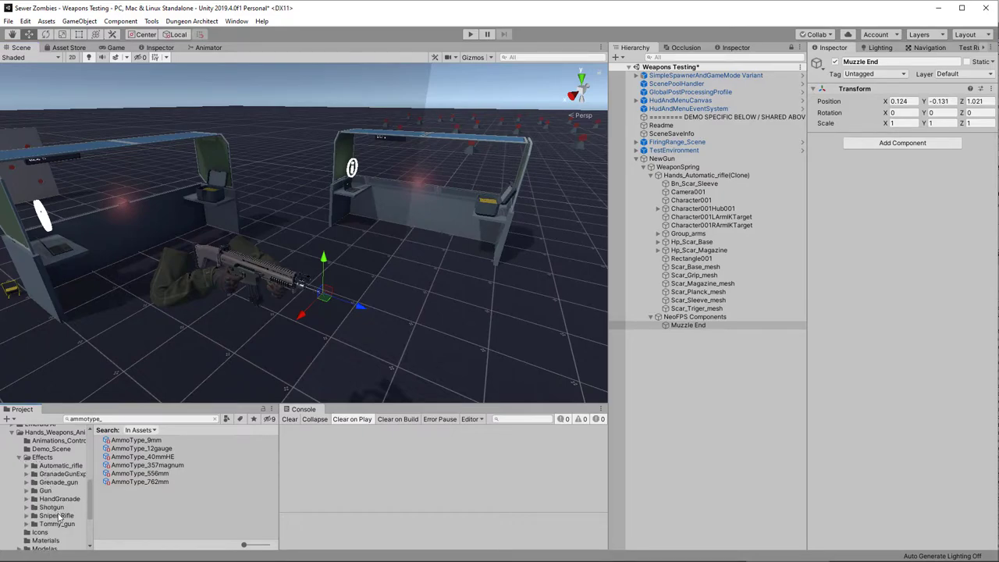
left_click(52, 466)
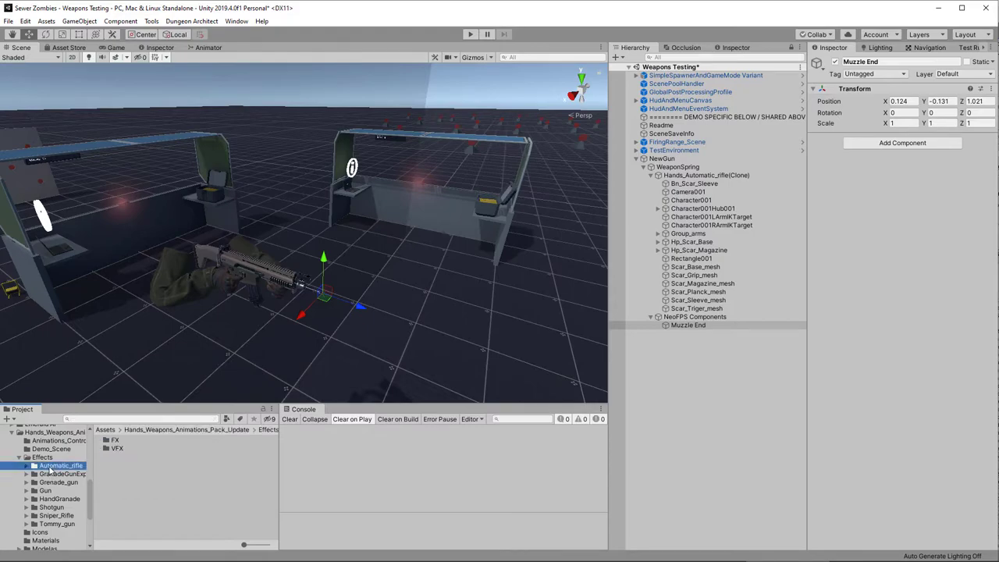
double_click(116, 449)
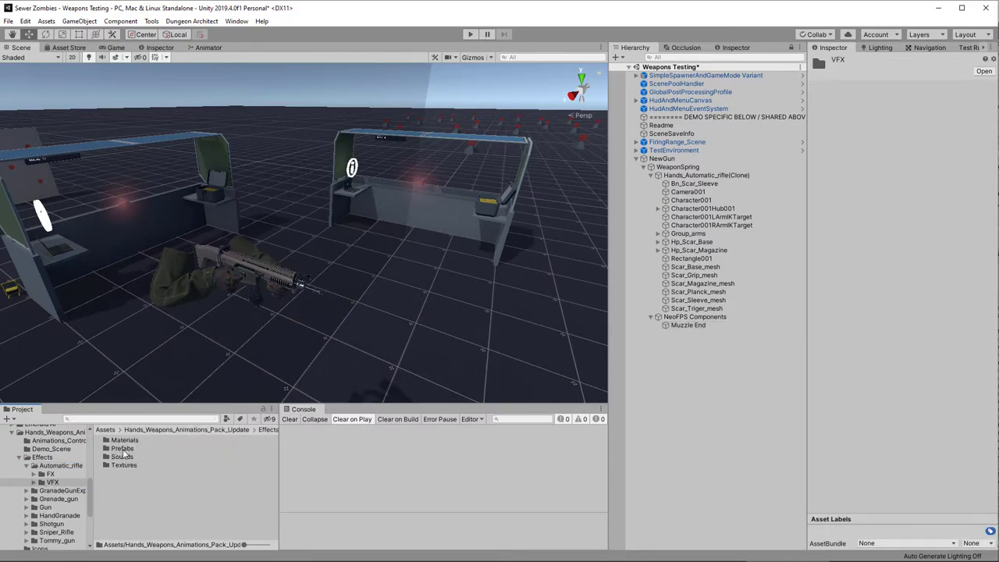
left_click(122, 449)
double_click(122, 447)
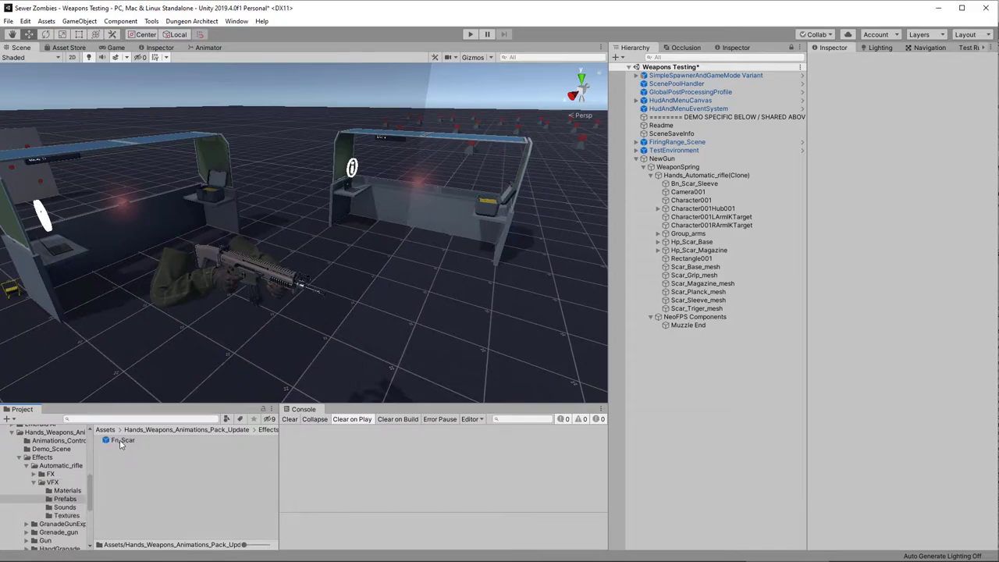
Add the Fn_Scar prefab as a child of Muzzle End and reset its position to 0, 0, 0
left_click_drag(120, 441, 692, 325)
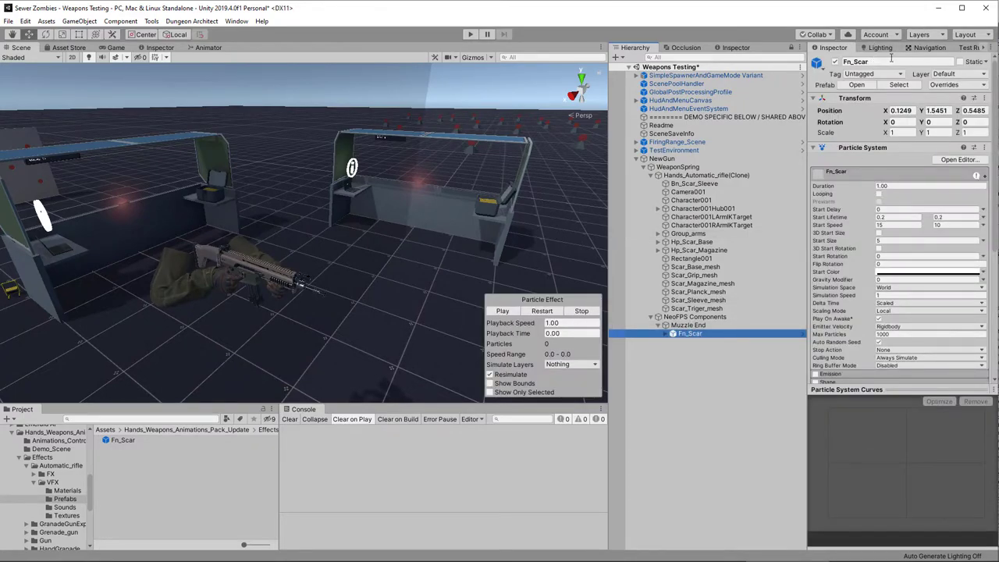
left_click(983, 97)
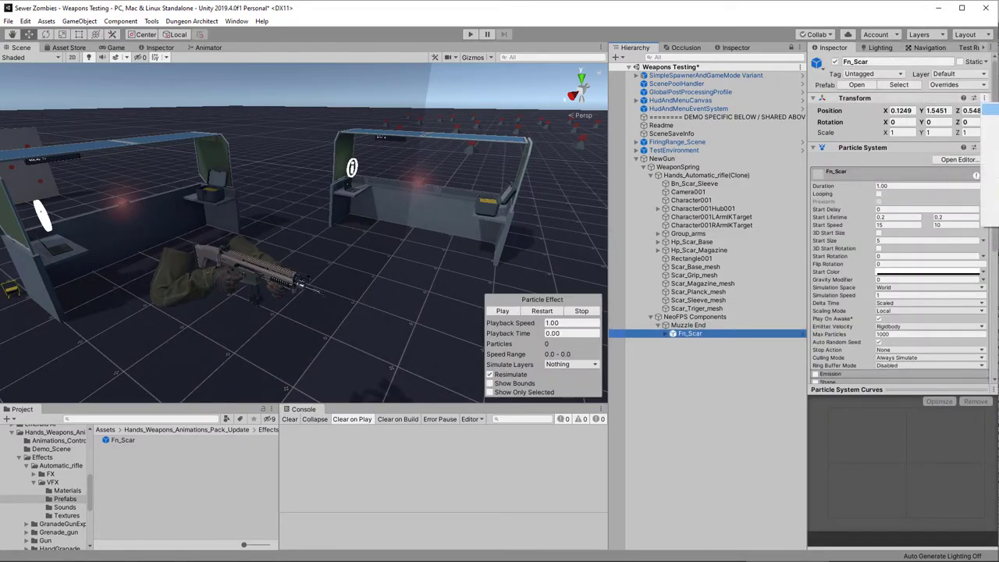
left_click(989, 110)
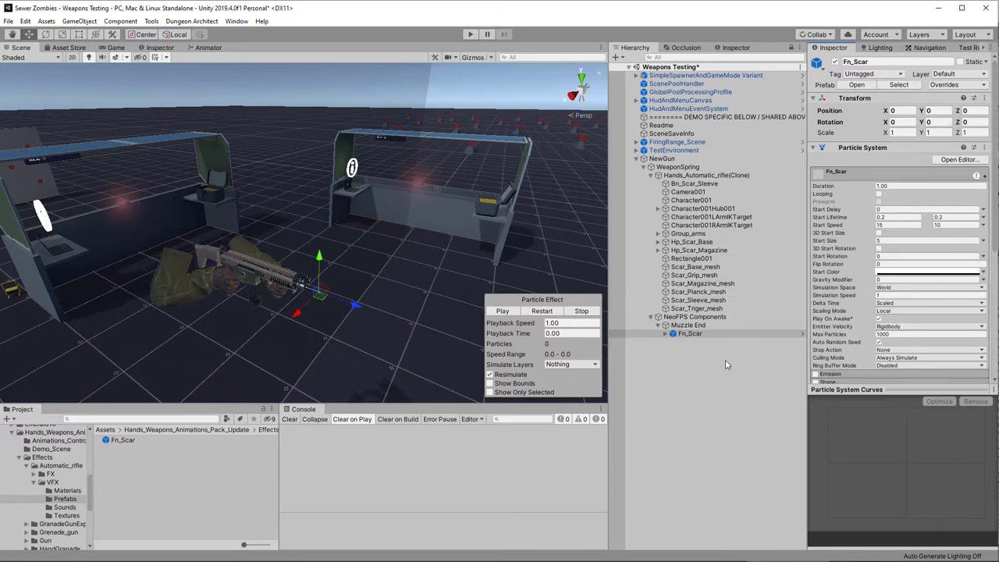
Assign the Fn_Scar object as the Muzzle Flash of NewGun's Basic Game Object Muzzle Effect
left_click(680, 160)
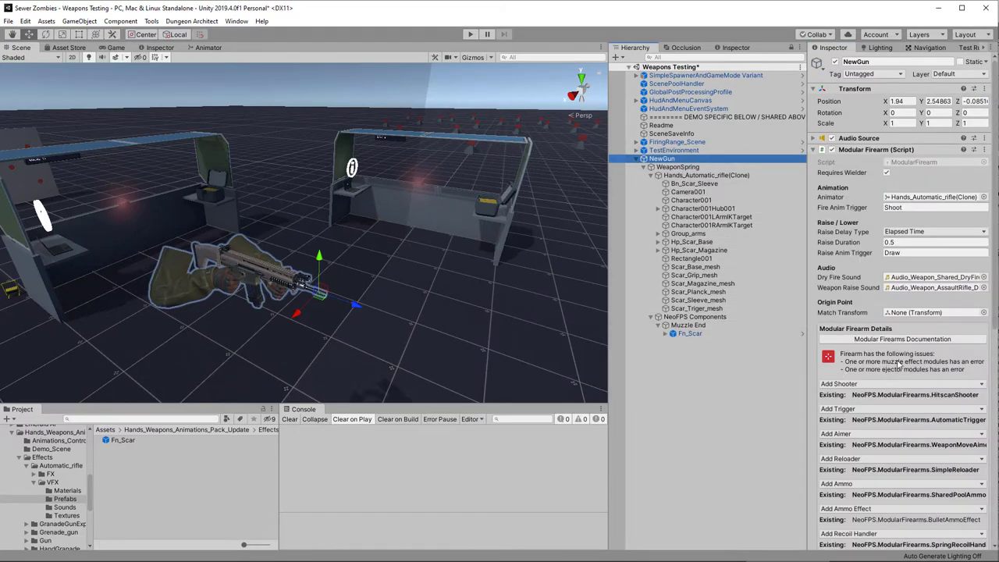
scroll(897, 364, "down", 5)
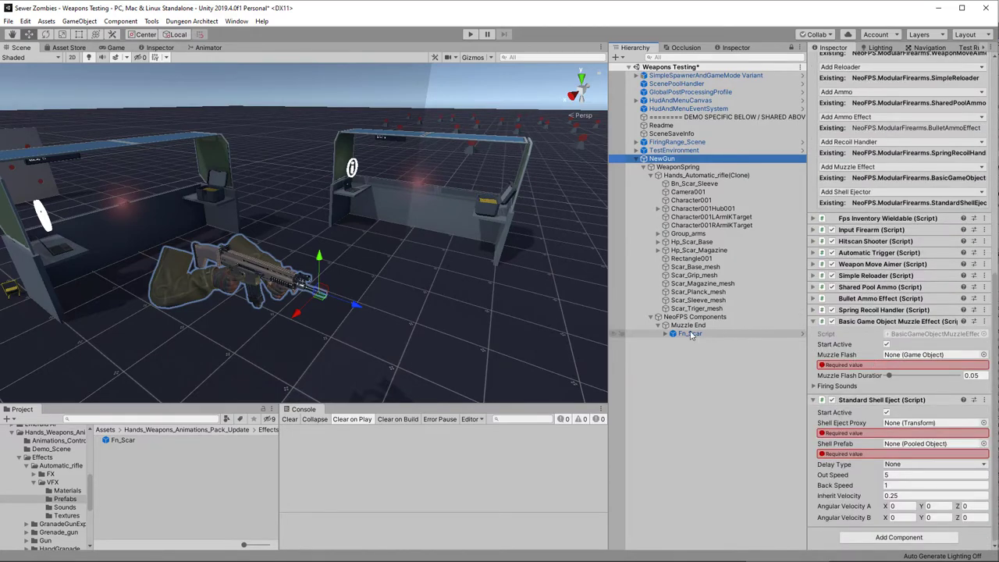
left_click_drag(689, 336, 916, 355)
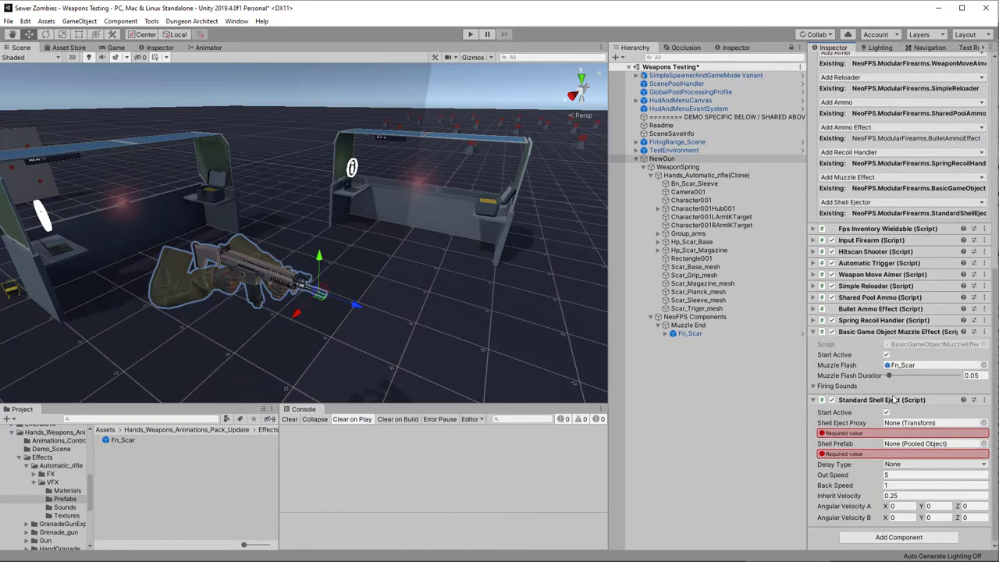
Rename the Fn_Scar object under Muzzle End as Fn_Scar Muzzle Flash
left_click(689, 335)
left_click(691, 335)
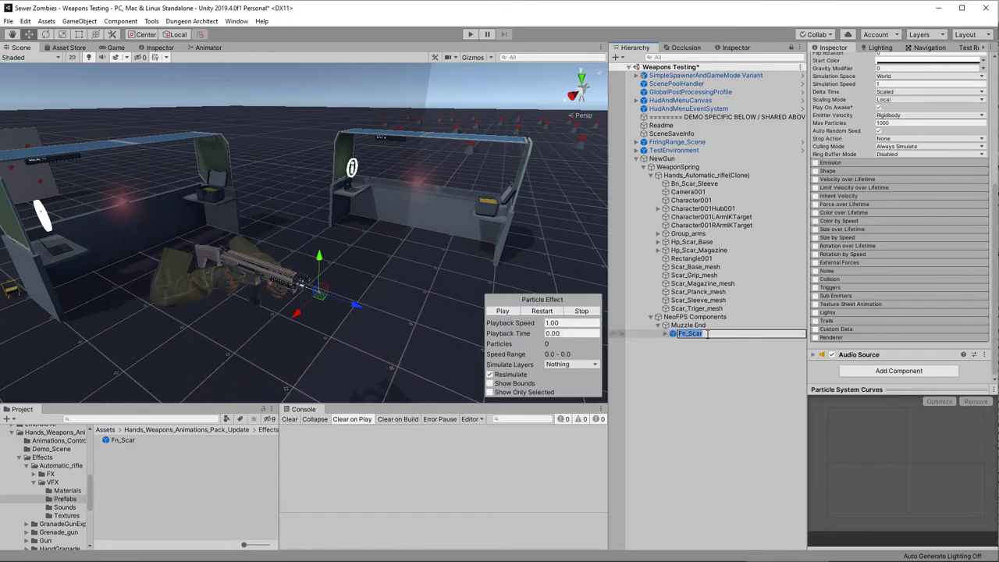
left_click(708, 334)
type("Me")
type("zzle Flash")
key("Return")
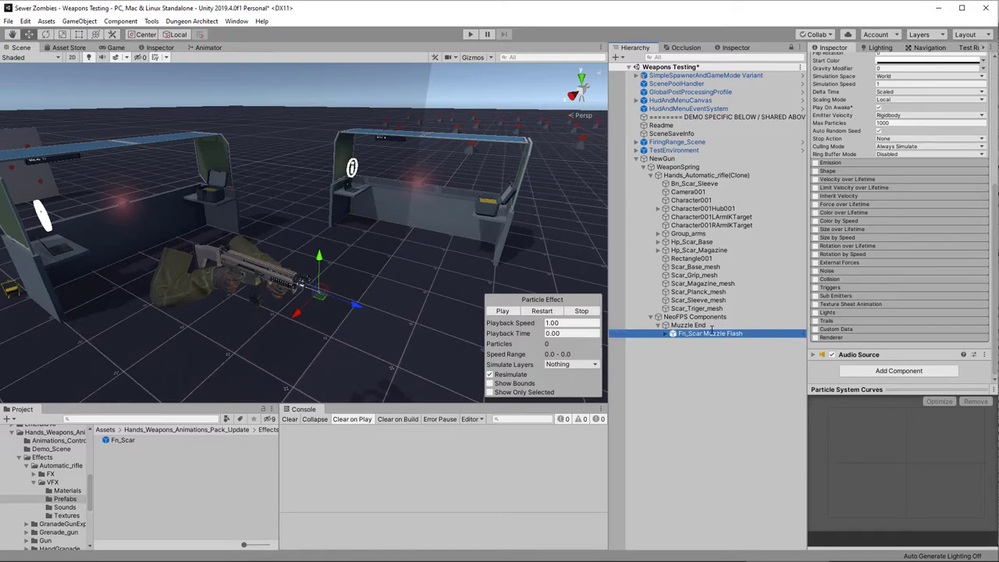
Return to NewGun's components and collapse the Basic Game Object Muzzle Effect
left_click(684, 168)
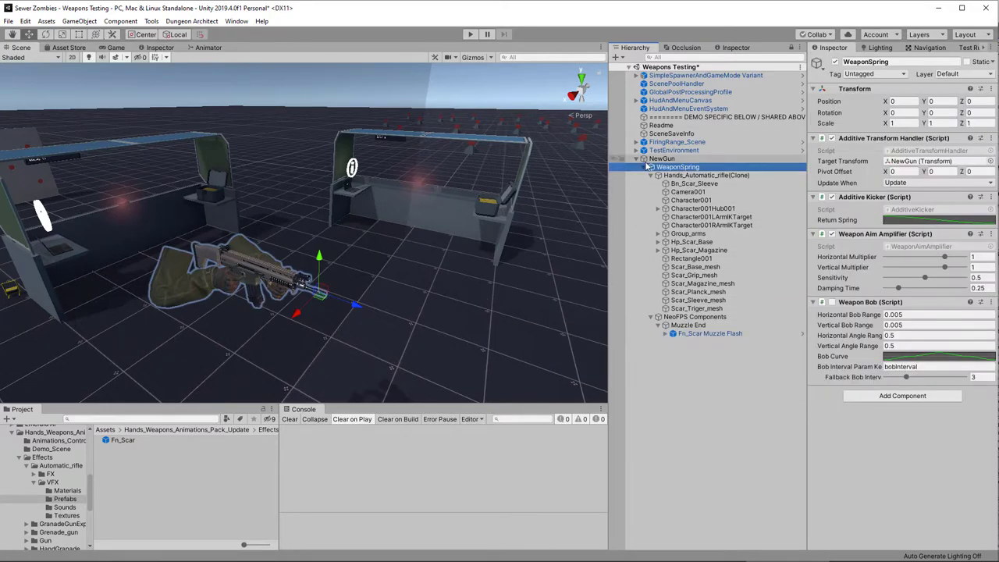
left_click(660, 159)
scroll(895, 361, "down", 10)
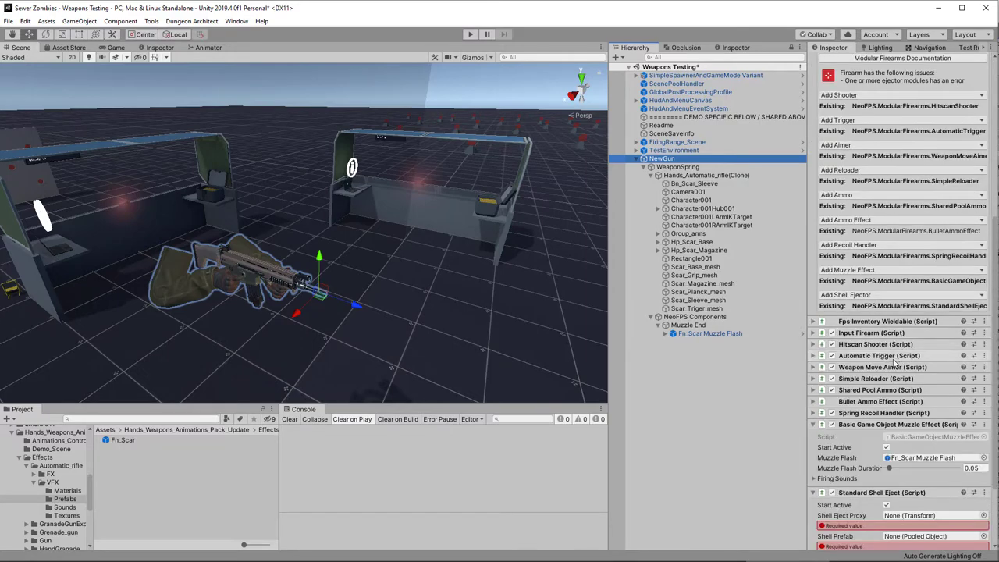
scroll(895, 361, "down", 3)
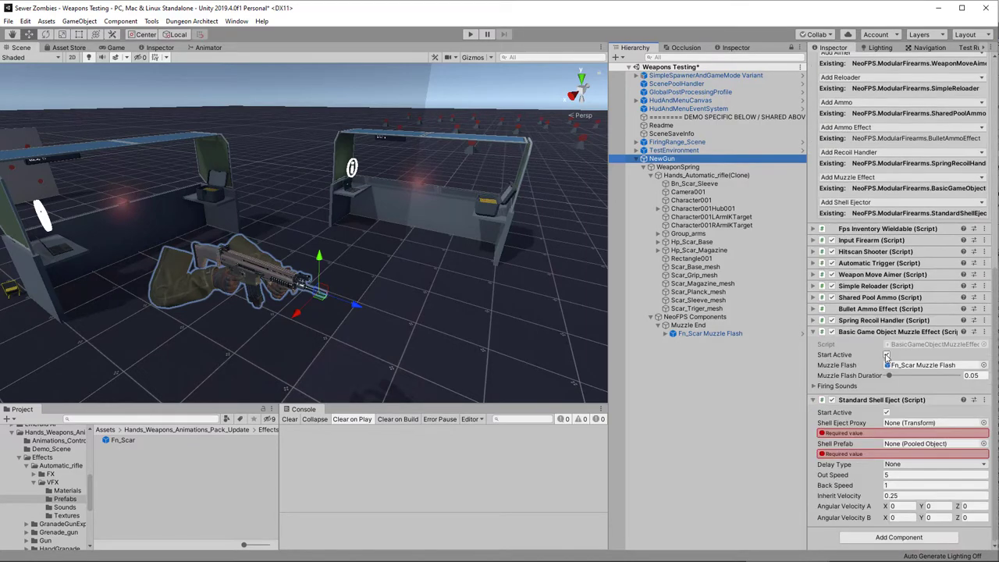
left_click(814, 333)
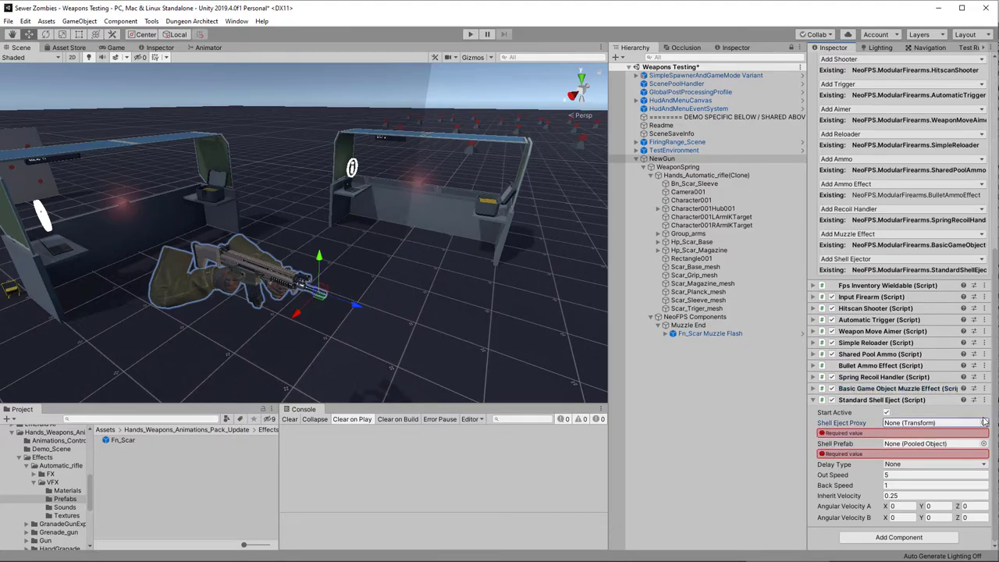
Create an empty child object named Shell Eject Position under NeoFPS Components
left_click(694, 317)
right_click(705, 323)
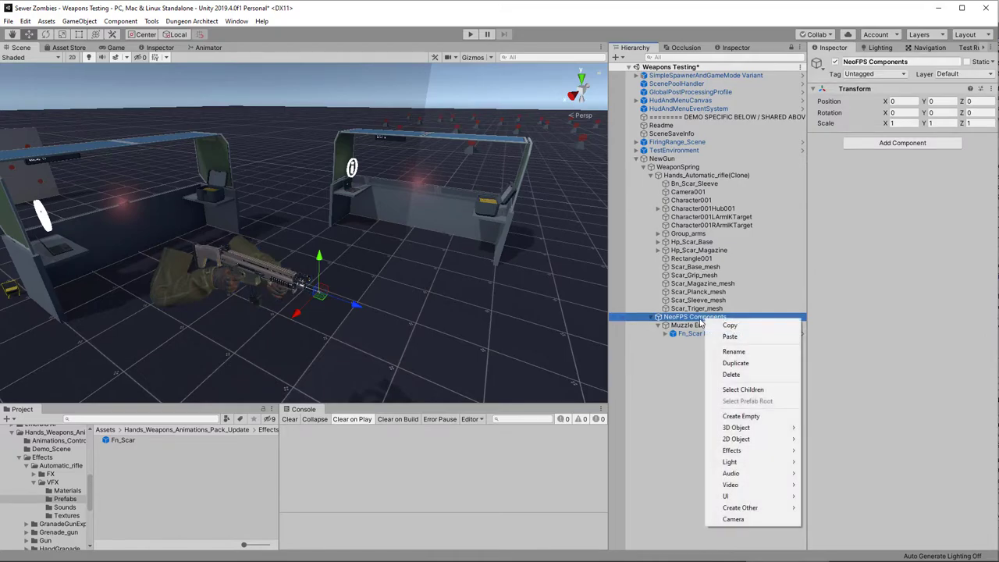
left_click(884, 62)
type("Shel")
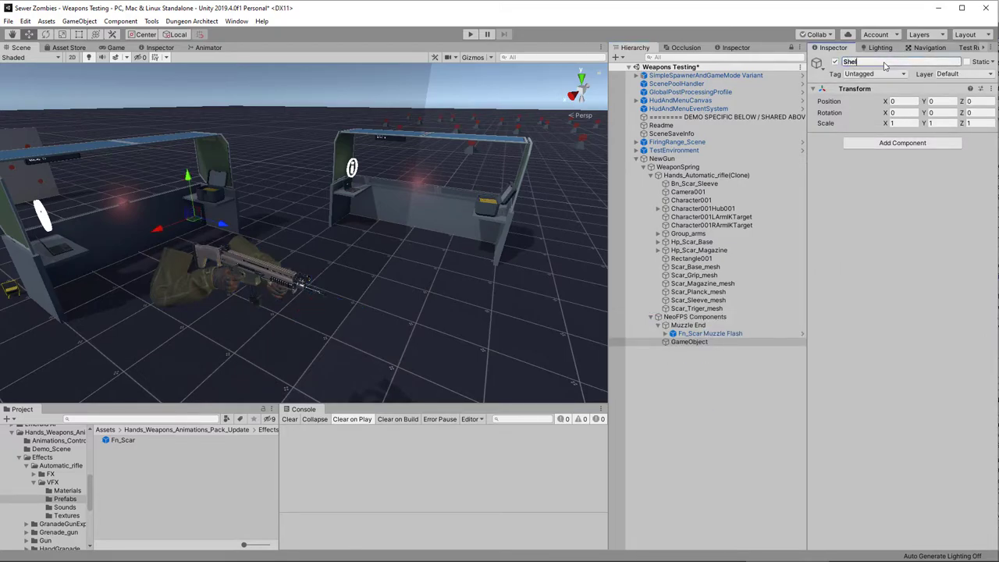
type("l Eject Position")
key("Return")
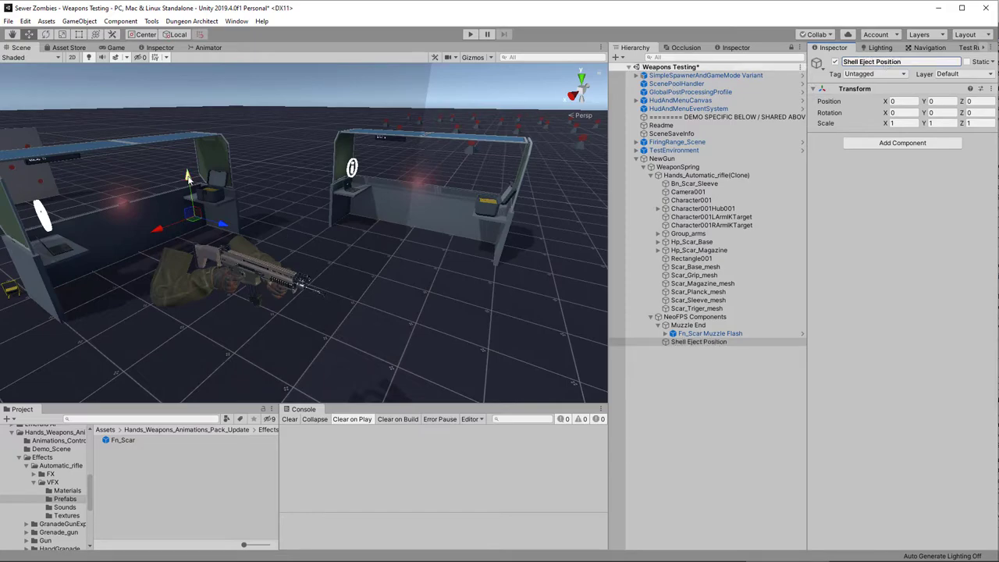
Move Shell Eject Position to the rifle's ejection port at about X 0.155, Y -0.132, Z 0.543, and rotate it about -67 degrees around Z
left_click_drag(187, 176, 193, 219)
left_click_drag(166, 274, 223, 269)
right_click_drag(223, 269, 106, 303)
left_click_drag(106, 303, 50, 383)
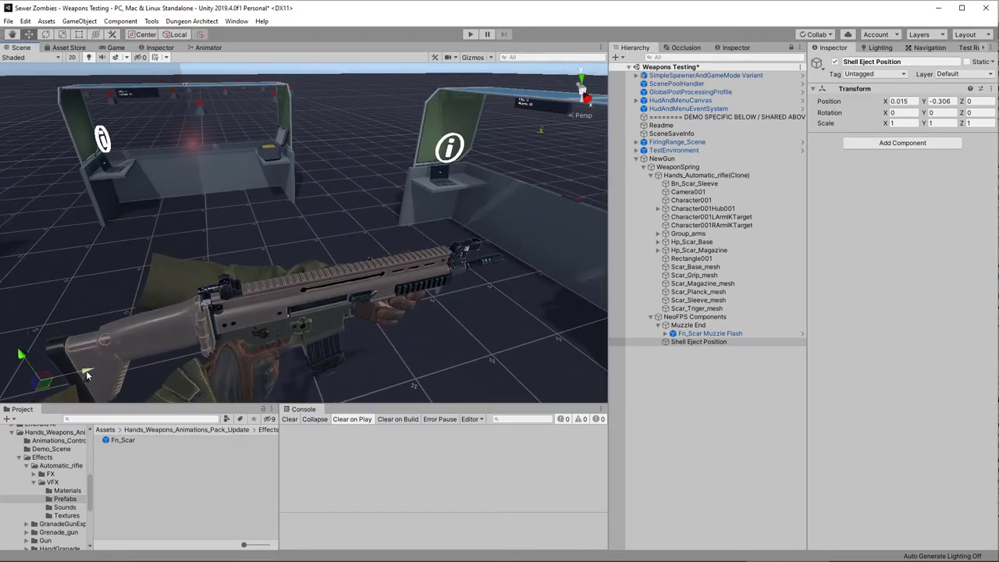
left_click(334, 343)
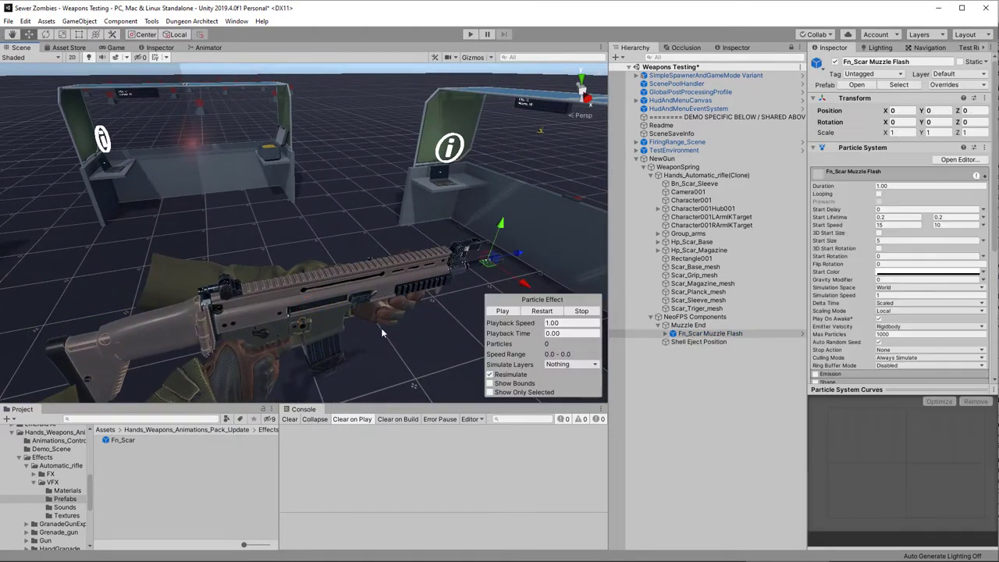
double_click(698, 341)
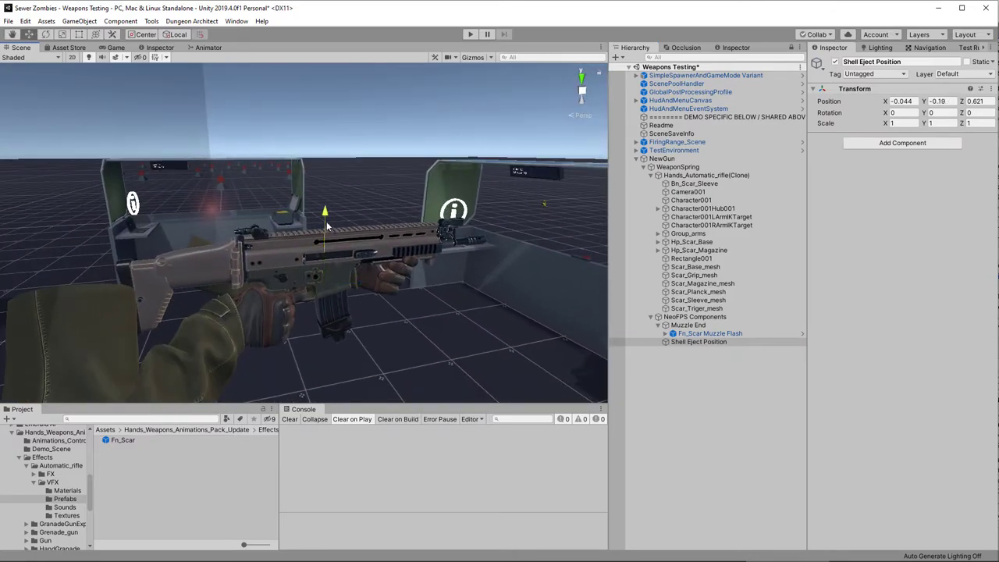
left_click_drag(327, 226, 486, 290, "alt")
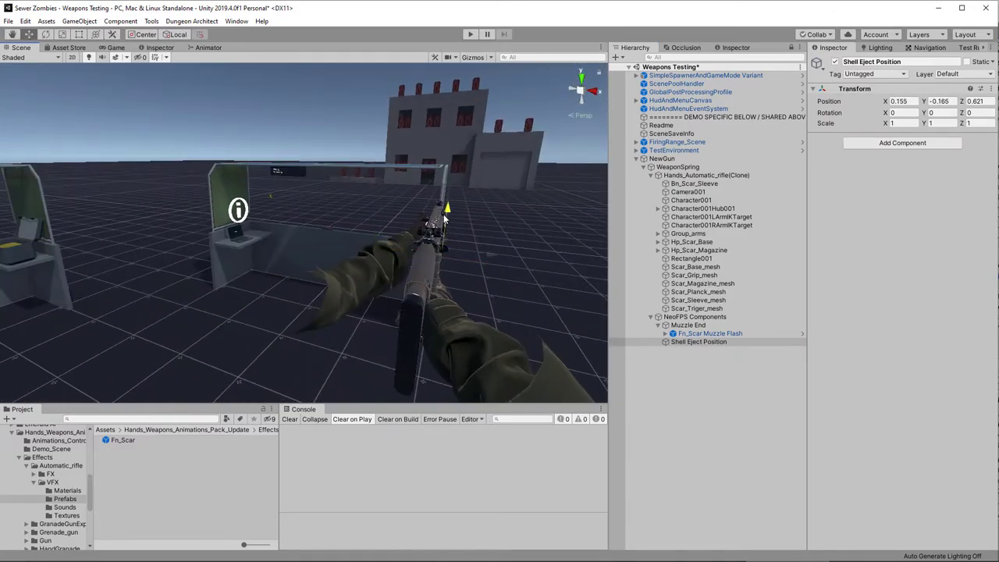
left_click_drag(447, 219, 187, 291, "alt")
key("e")
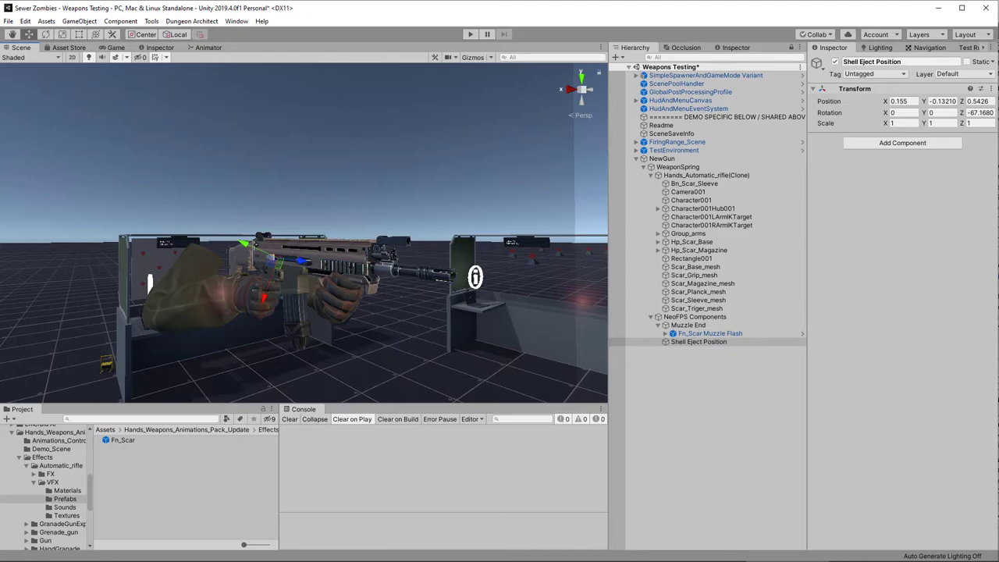
Assign Shell Eject Position as the Shell Eject Proxy in NewGun's Standard Shell Eject component
left_click(671, 159)
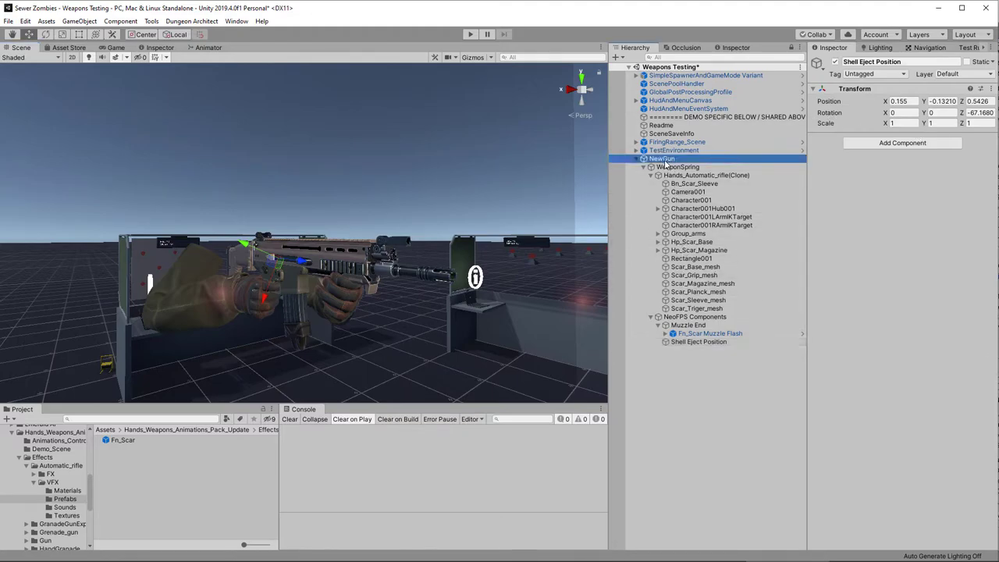
scroll(866, 347, "down", 6)
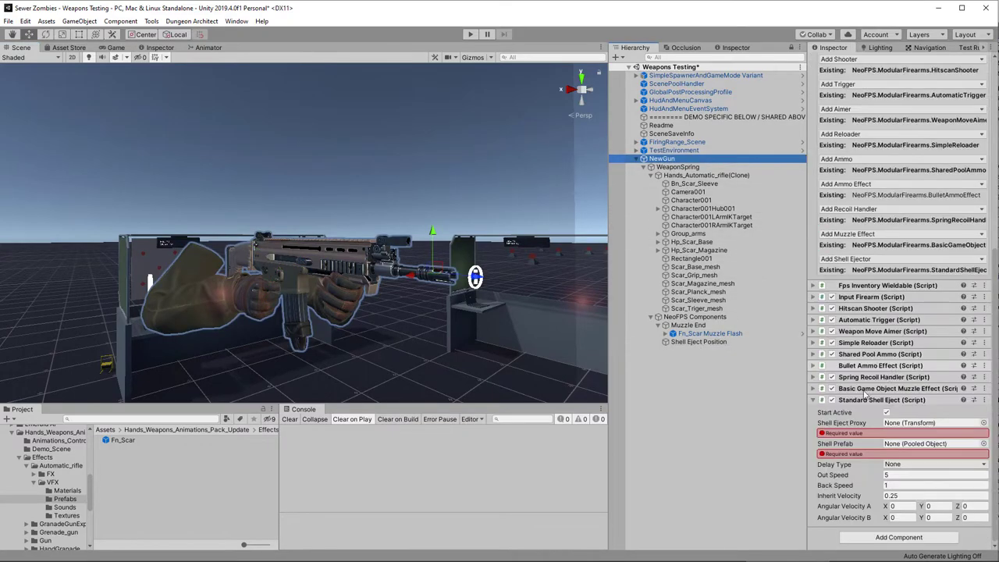
left_click_drag(695, 344, 920, 423)
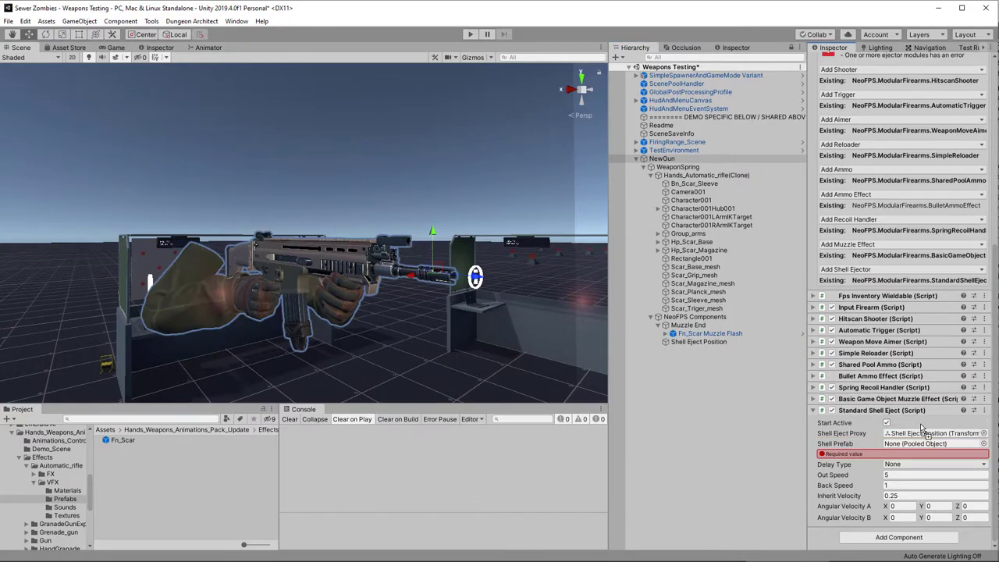
Find the 762 casing among the project assets and assign BulletCasing_762 as the Shell Prefab of Standard Shell Eject
left_click(177, 418)
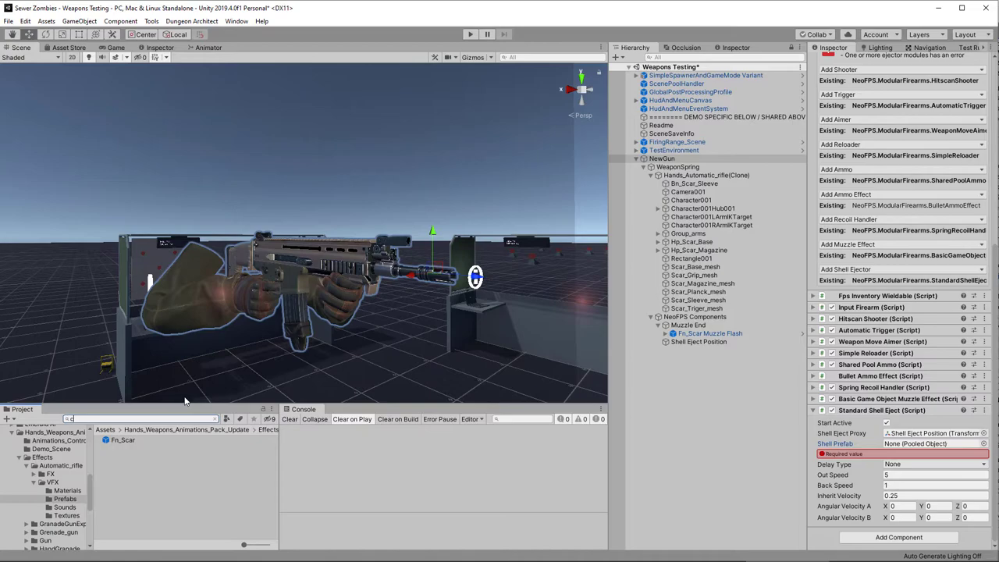
type("casing 762")
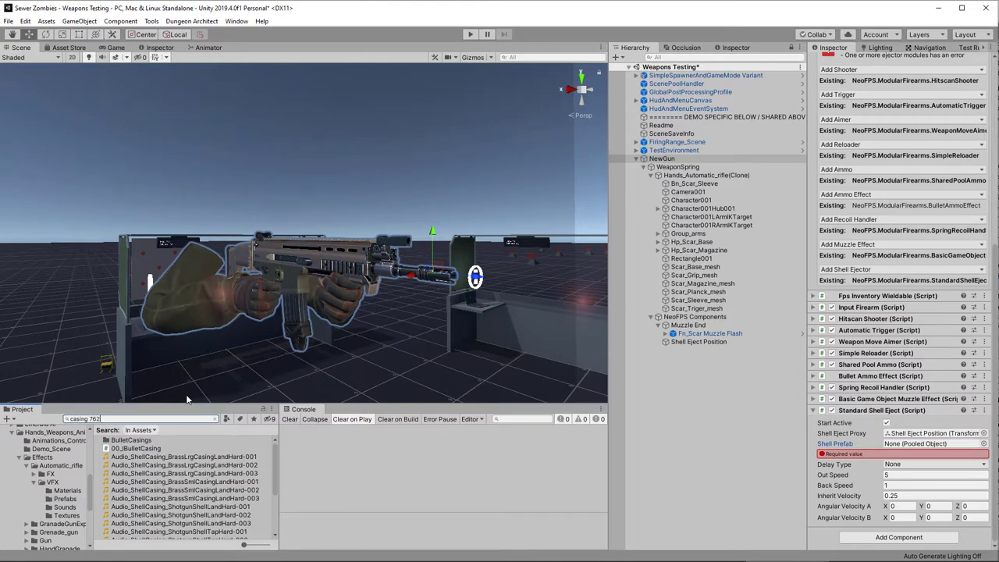
left_click_drag(131, 441, 928, 449)
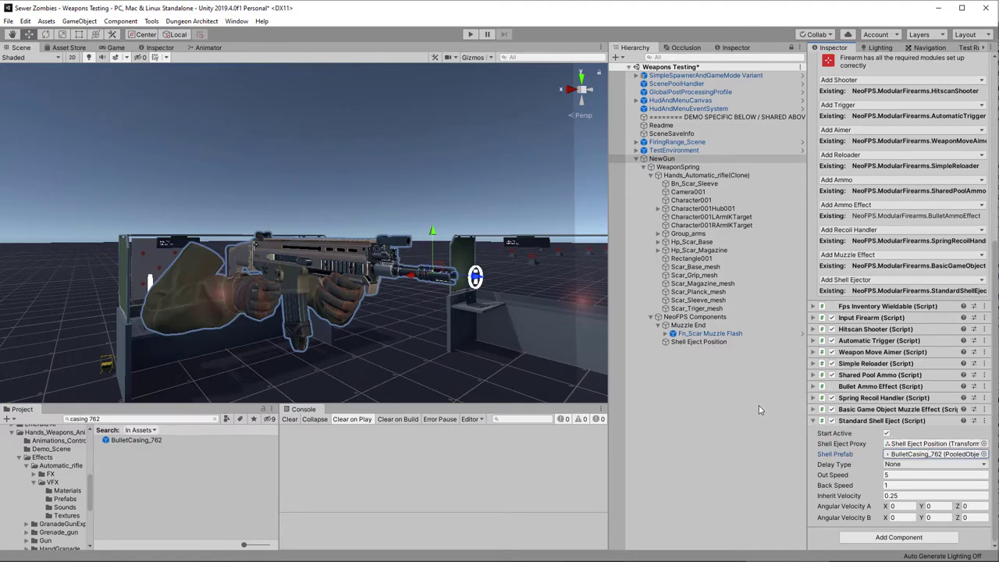
Check NewGun's Modular Firearm module setup and save the Weapons Testing scene
scroll(864, 208, "up", 5)
scroll(864, 207, "up", 3)
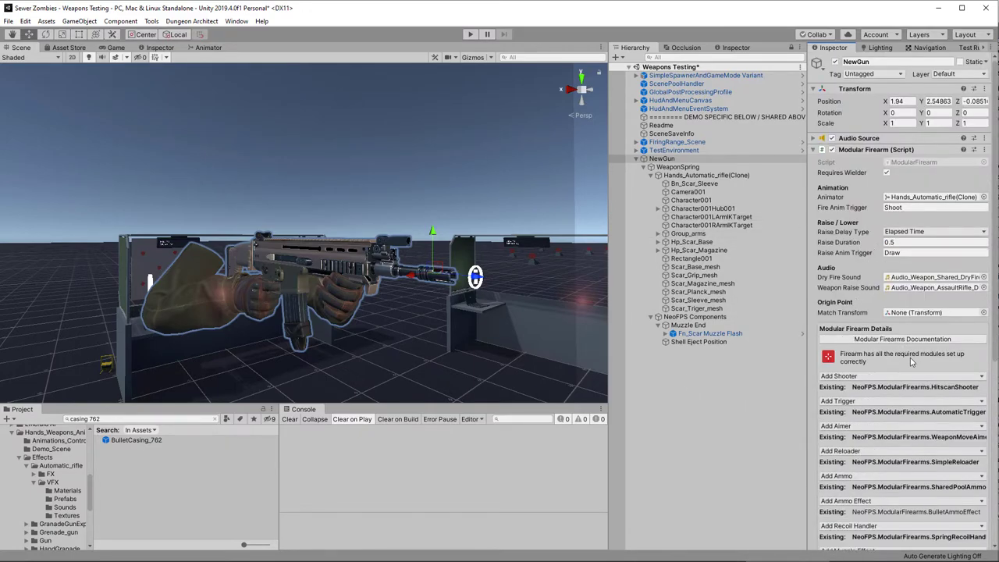
left_click(667, 160)
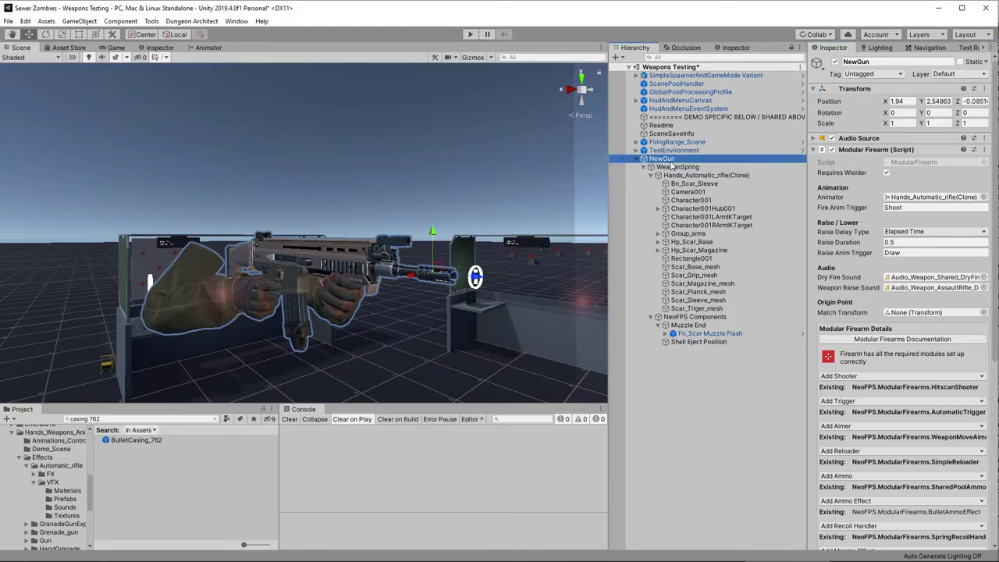
key("ctrl+s")
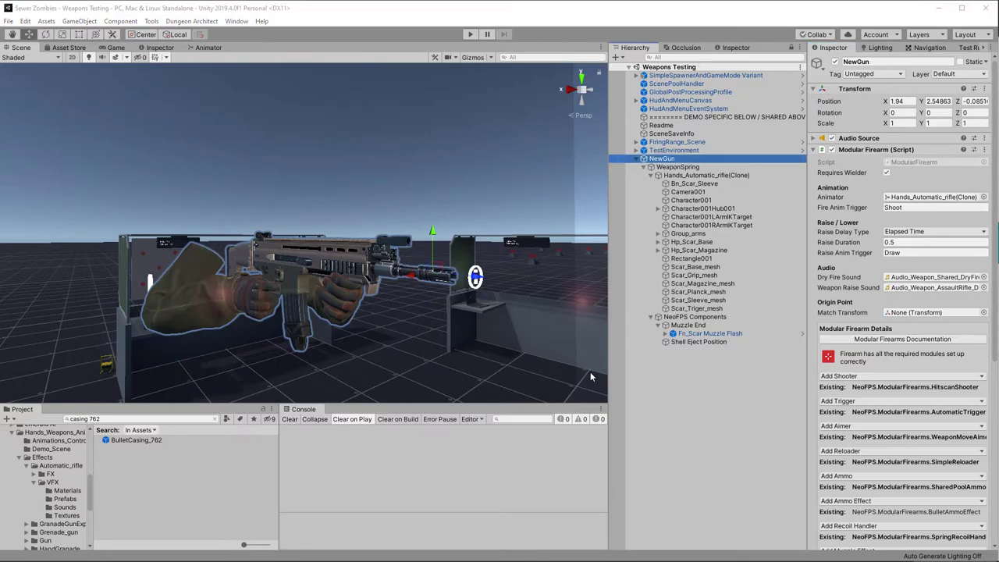
Create a folder named Weapons inside _SewerZombies/Prefabs/NeoFPS and open it
scroll(43, 465, "up", 5)
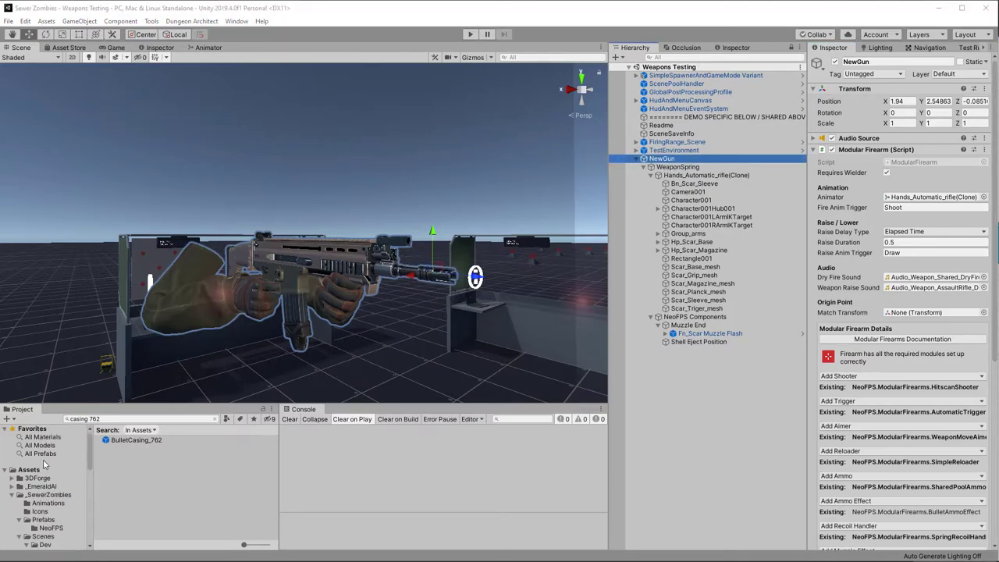
left_click(44, 520)
double_click(122, 441)
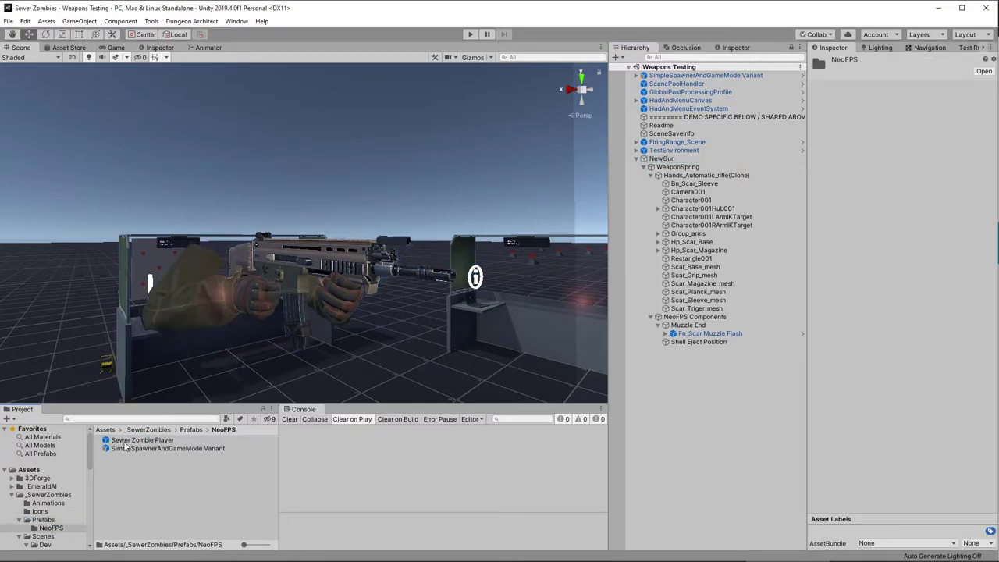
right_click(127, 464)
mouse_move(168, 209)
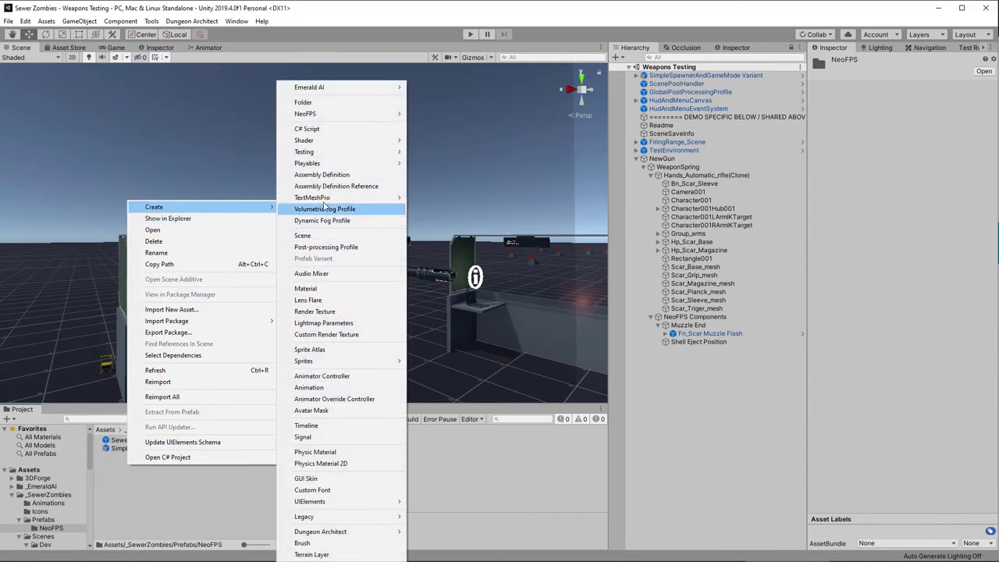
left_click(350, 102)
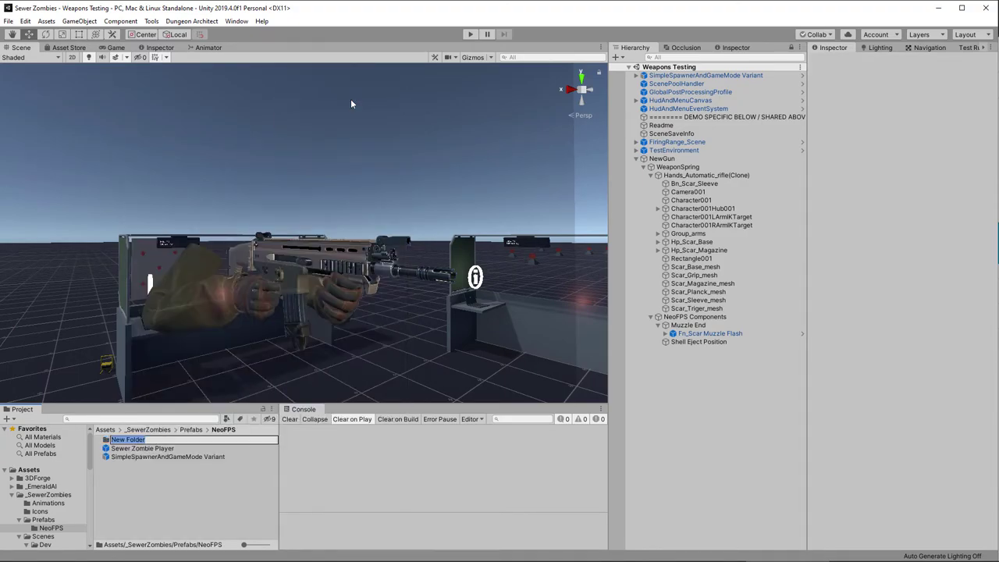
type("Weapons")
key("Return")
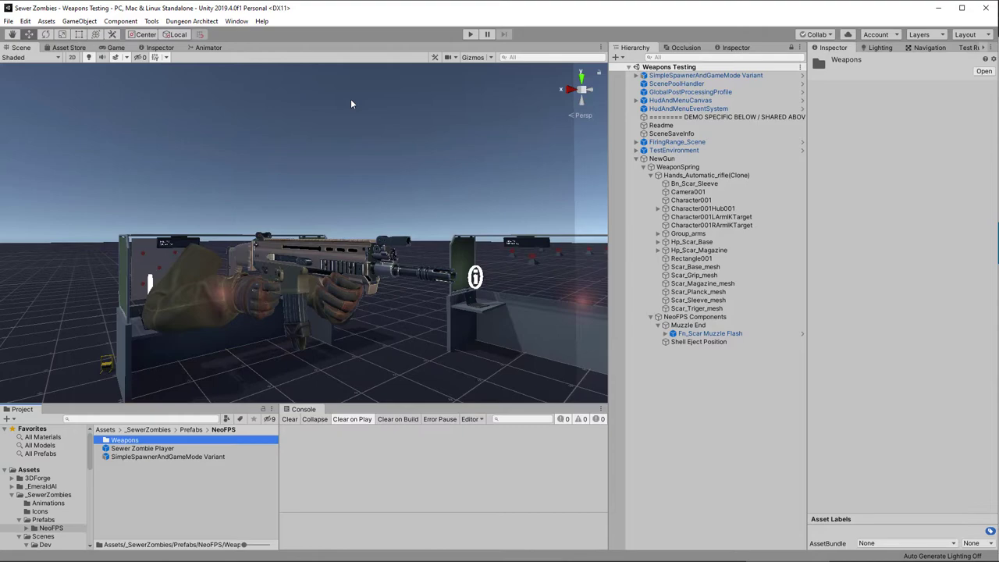
double_click(124, 441)
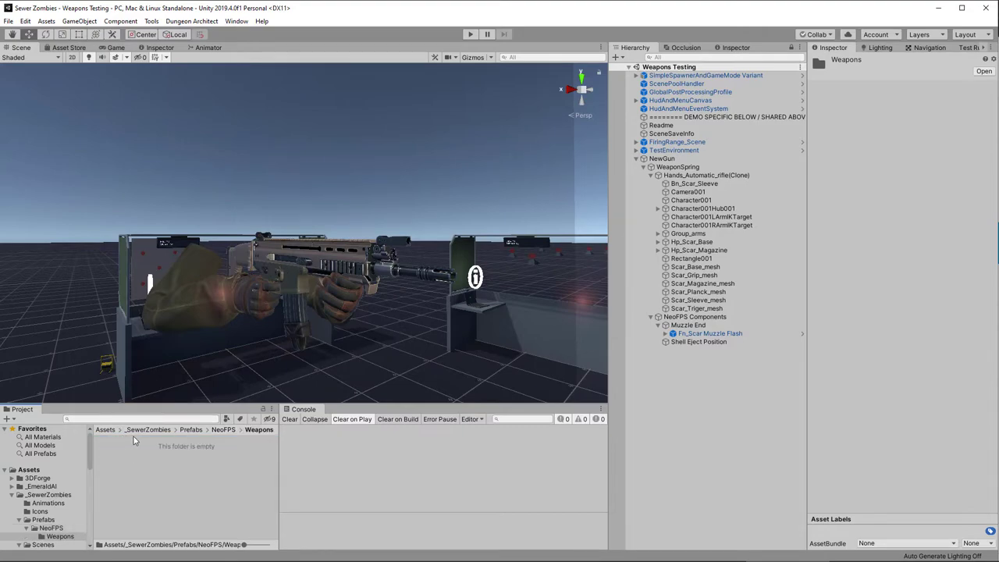
Rename the NewGun object as Assault Rifle
left_click(661, 159)
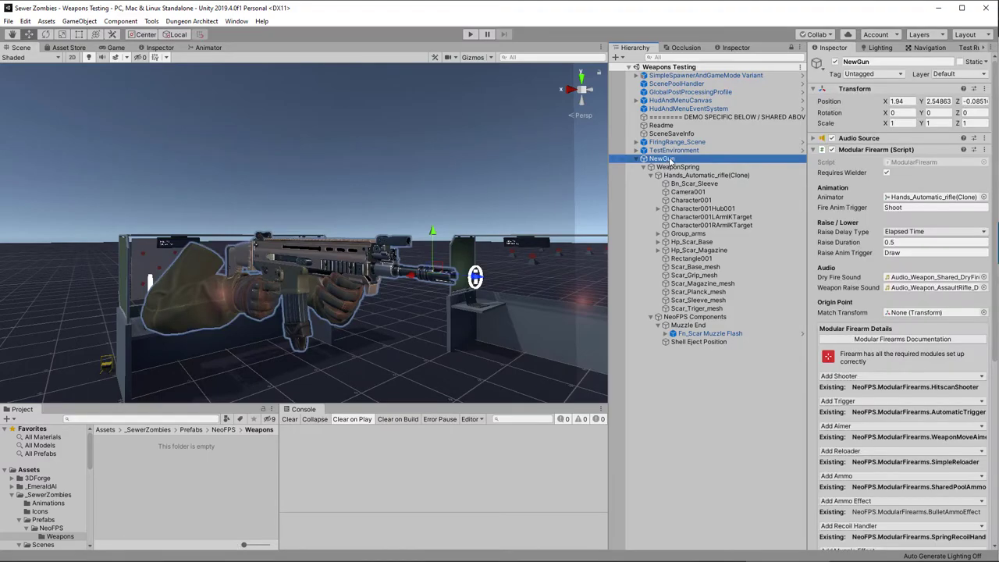
left_click(889, 60)
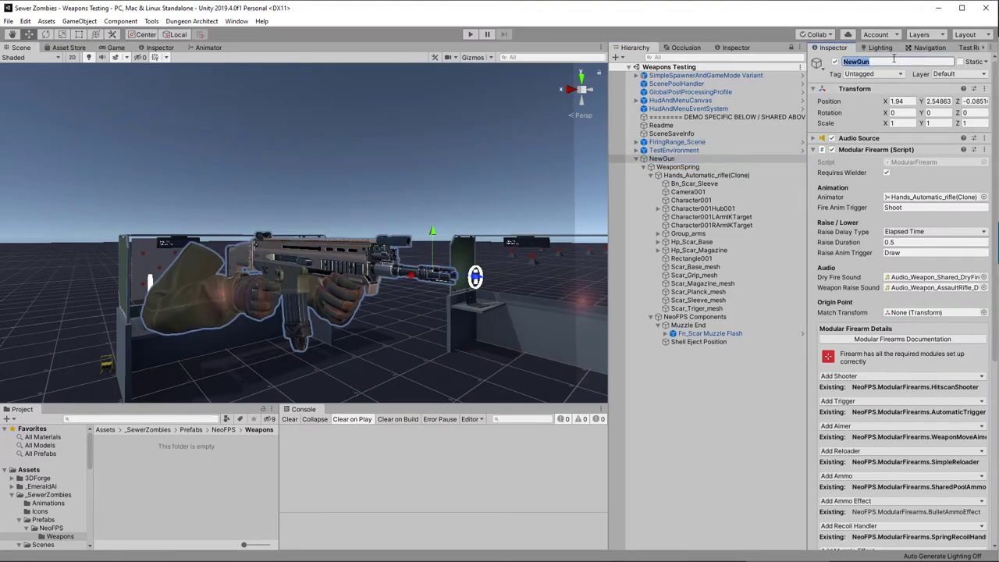
type("Assault Rifle")
key("Return")
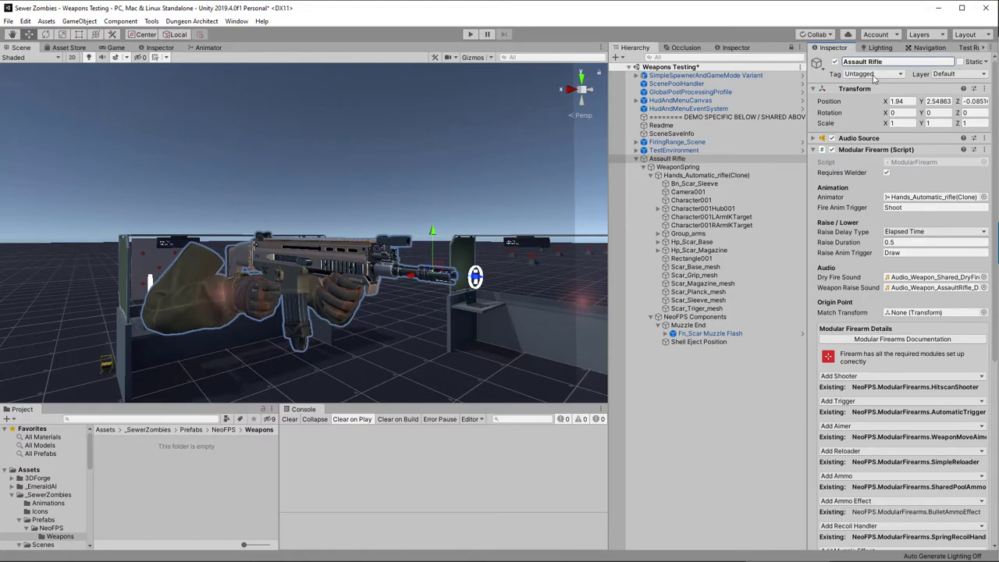
Save Assault Rifle as a prefab in the Weapons folder and delete its instance from the scene
left_click_drag(726, 159, 167, 451)
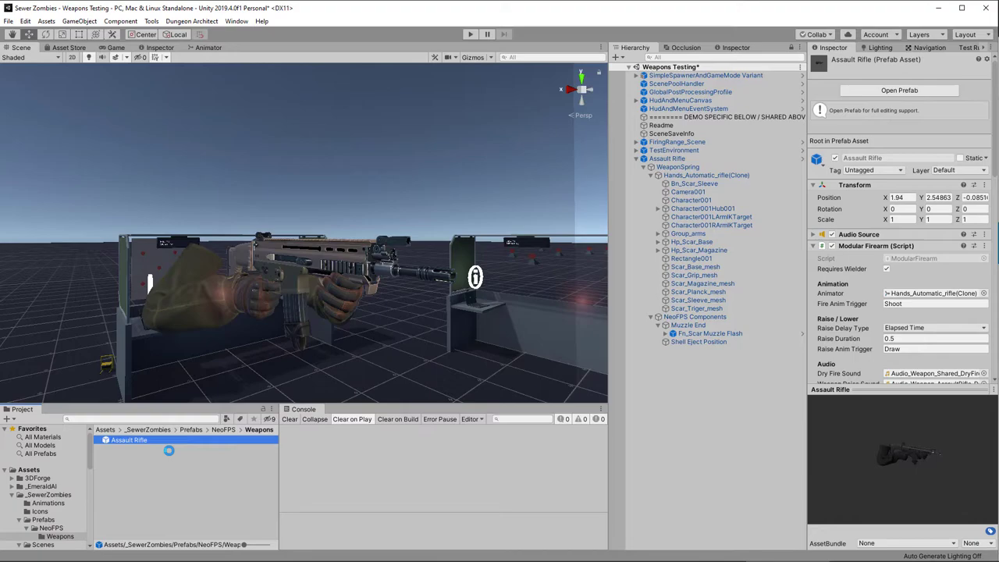
left_click(667, 159)
key("Delete")
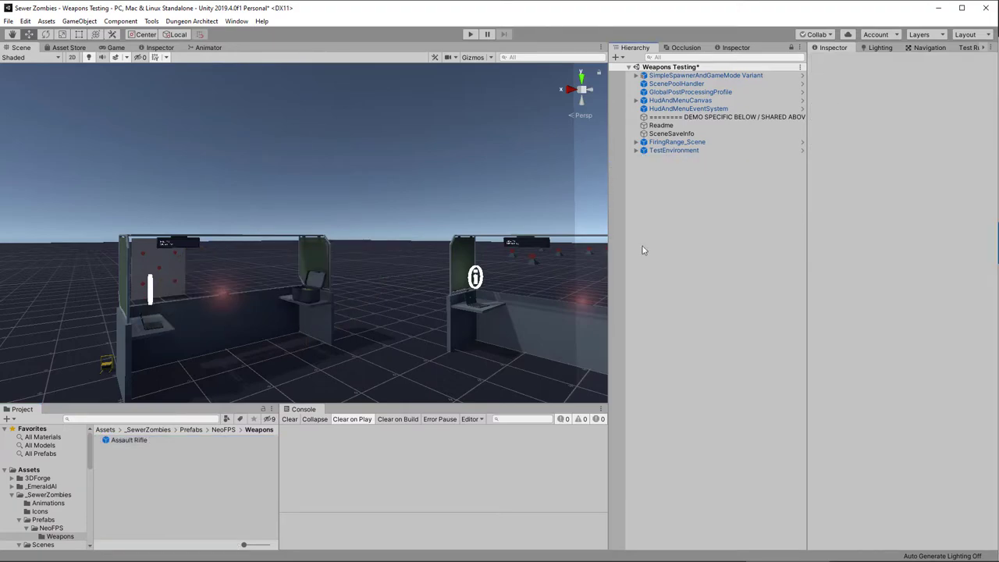
Set Element 10 of the Sewer Zombie Player prefab's Starting Items to the Assault Rifle prefab from the Weapons folder
left_click(134, 442)
left_click(222, 430)
left_click(141, 449)
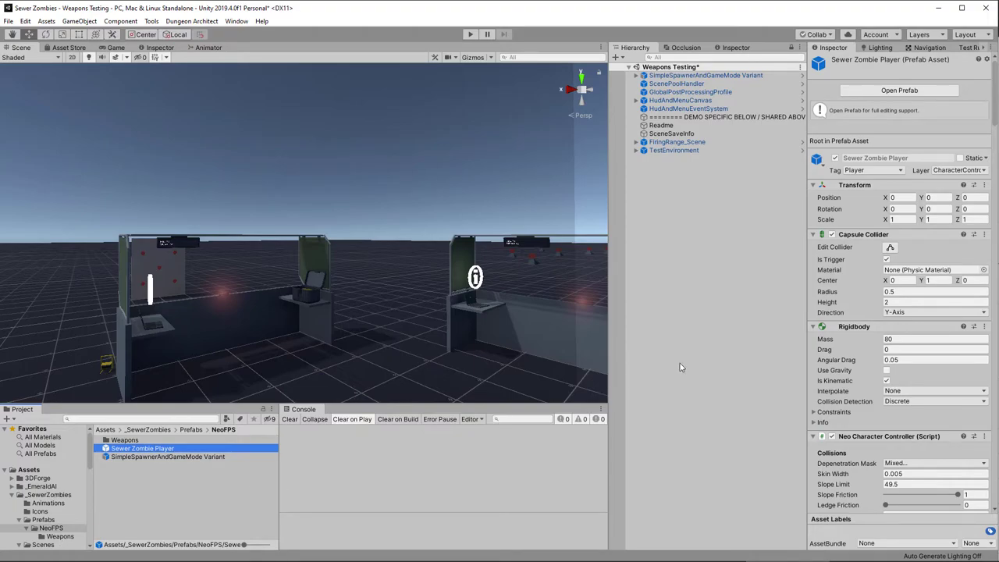
scroll(911, 376, "down", 15)
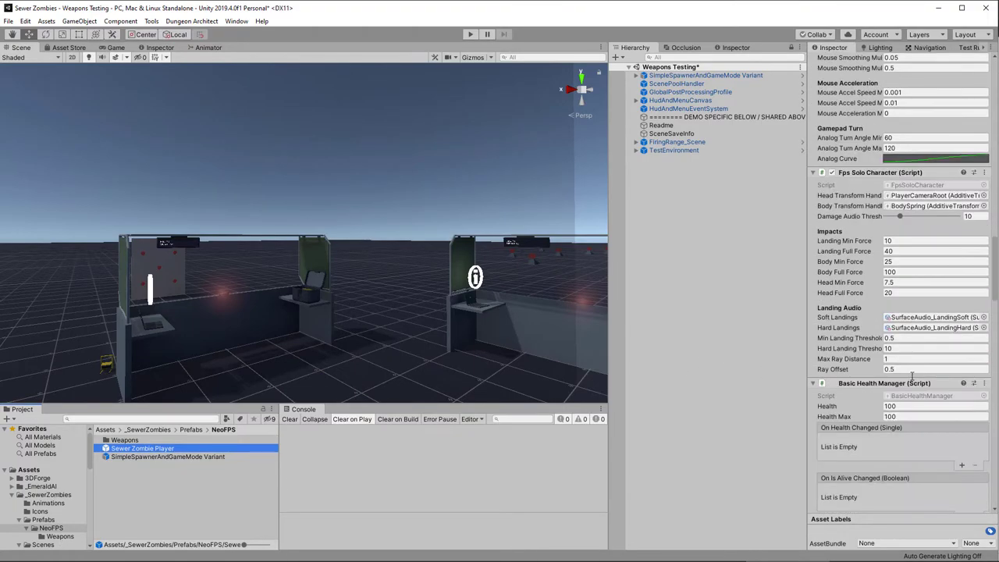
scroll(912, 376, "down", 10)
scroll(910, 378, "down", 10)
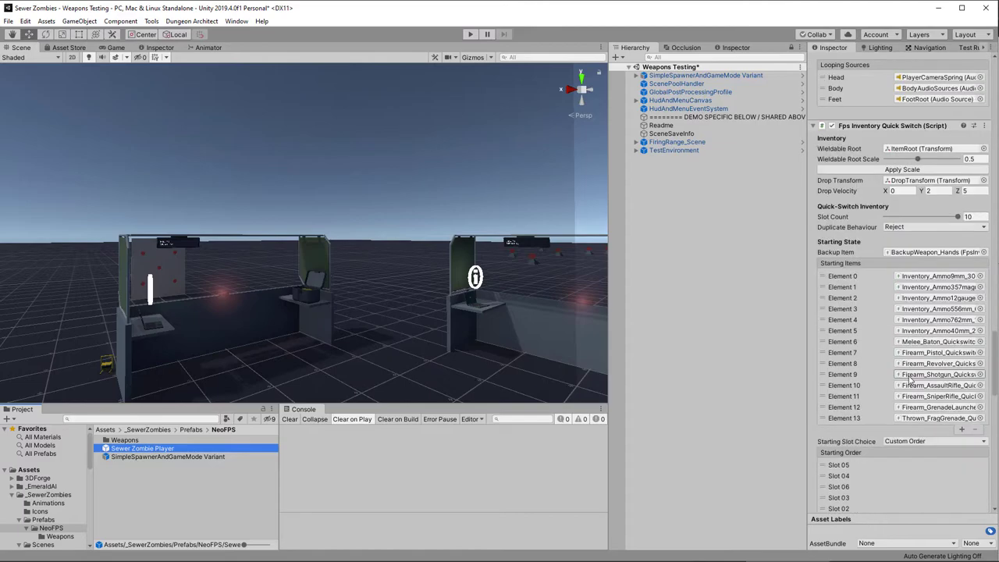
left_click(59, 537)
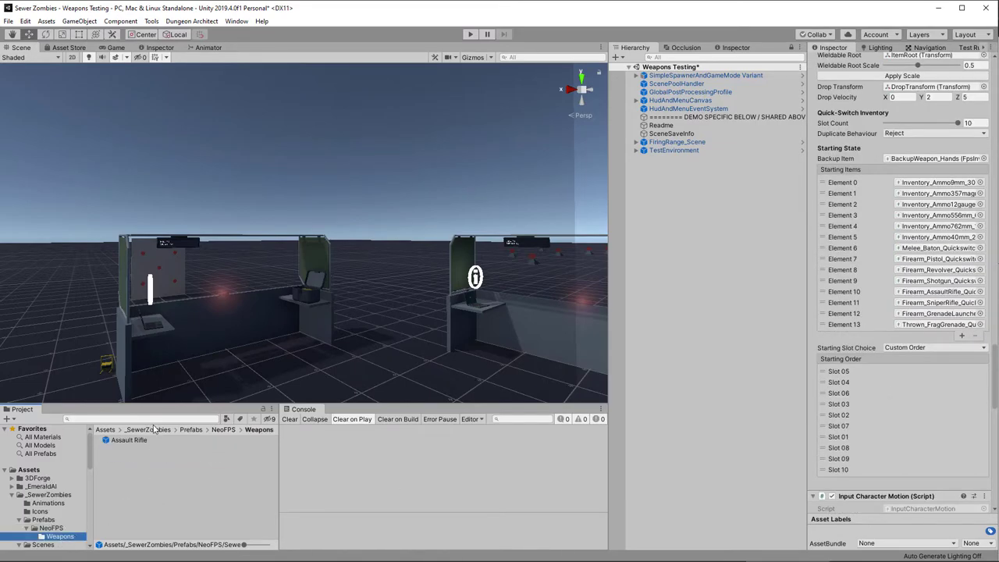
left_click_drag(134, 442, 965, 292)
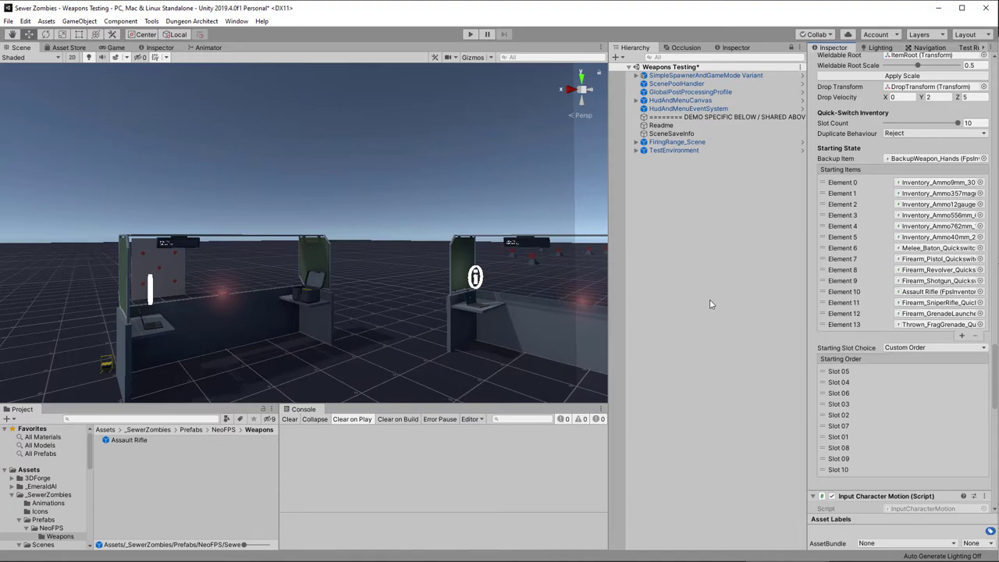
Run the scene to check the player's weapon slots, and stop play mode
left_click(470, 33)
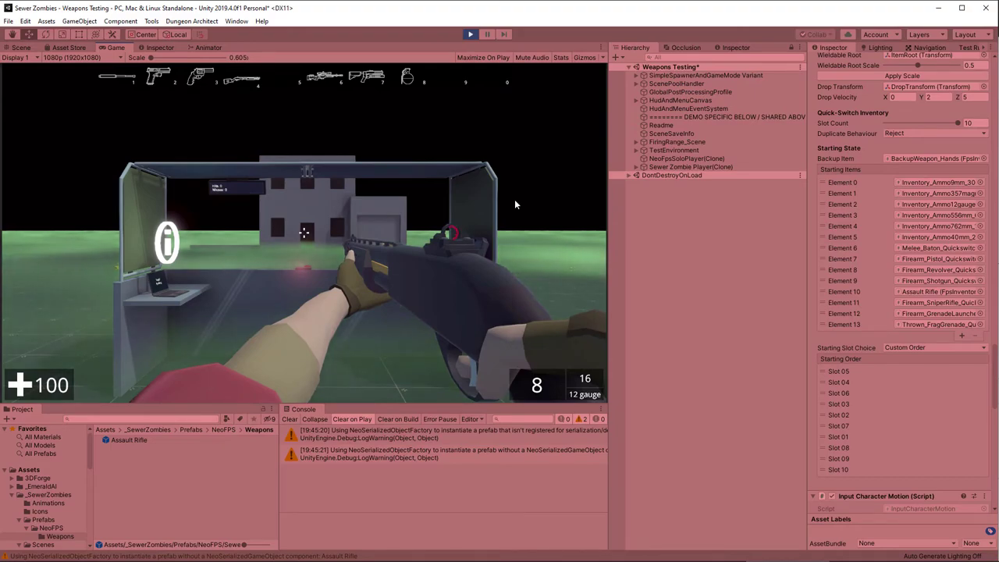
key("ctrl+p")
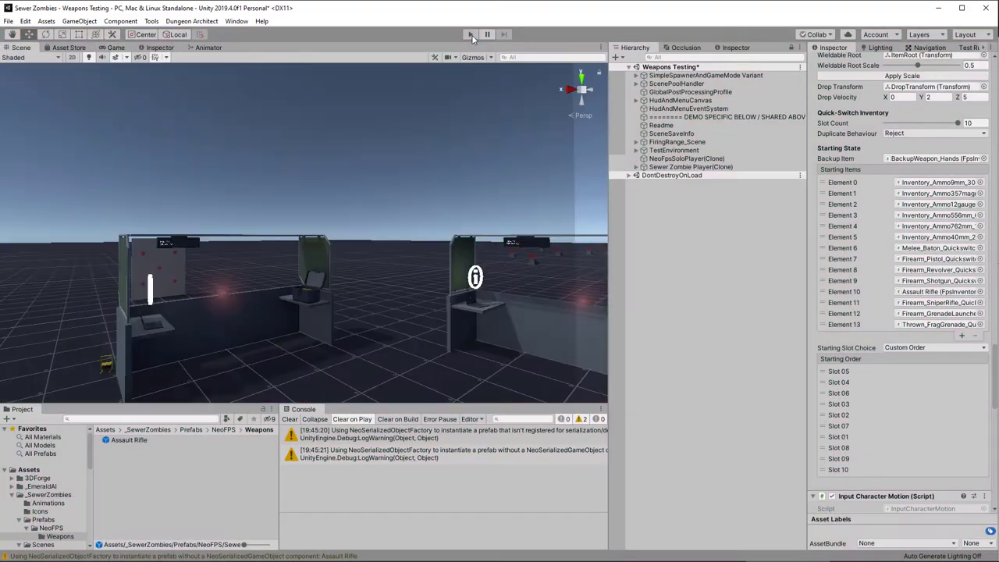
Open the Assault Rifle prefab for editing and set the Quick Slot of its Fps Inventory Wieldable component to 4
left_click(131, 441)
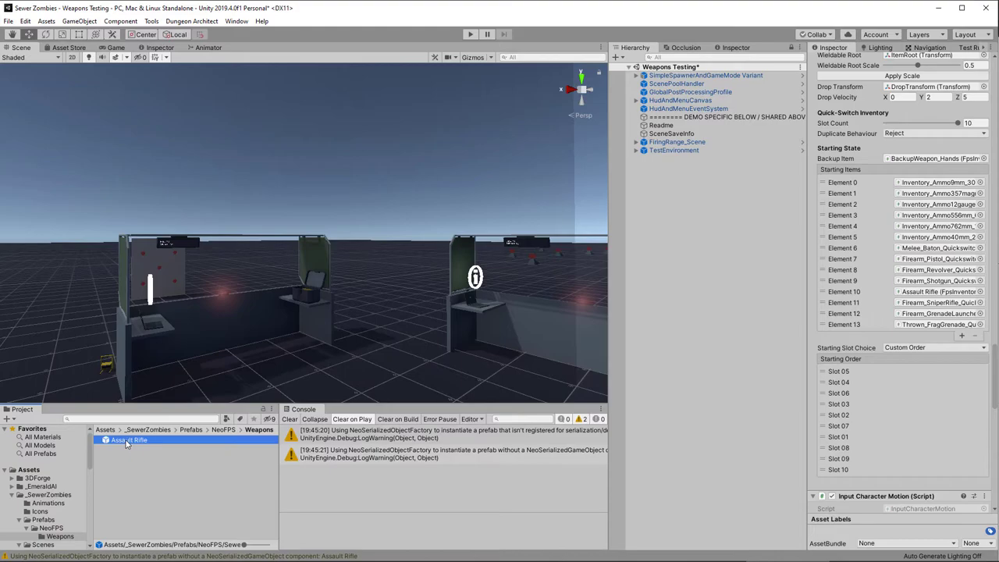
double_click(130, 442)
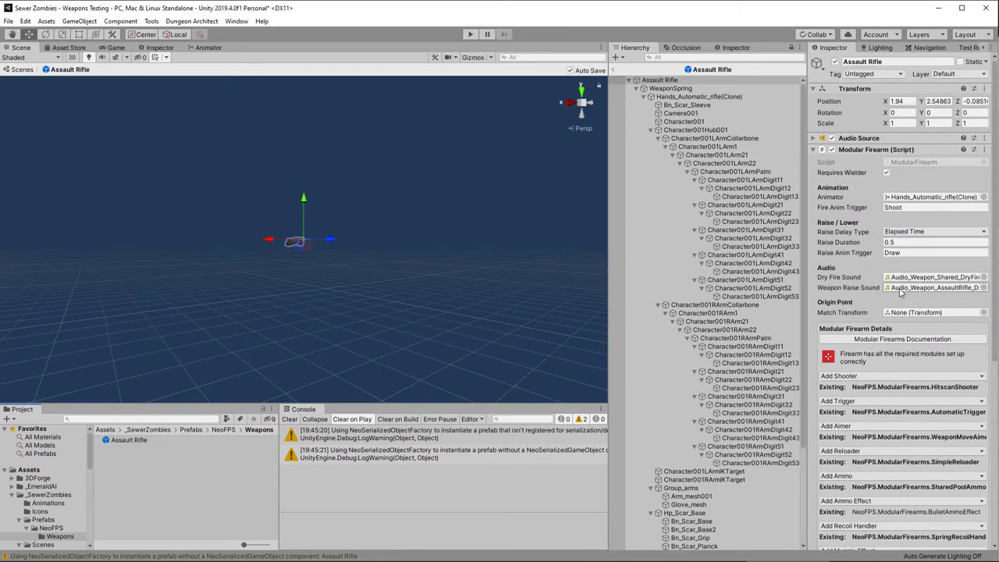
scroll(900, 292, "down", 10)
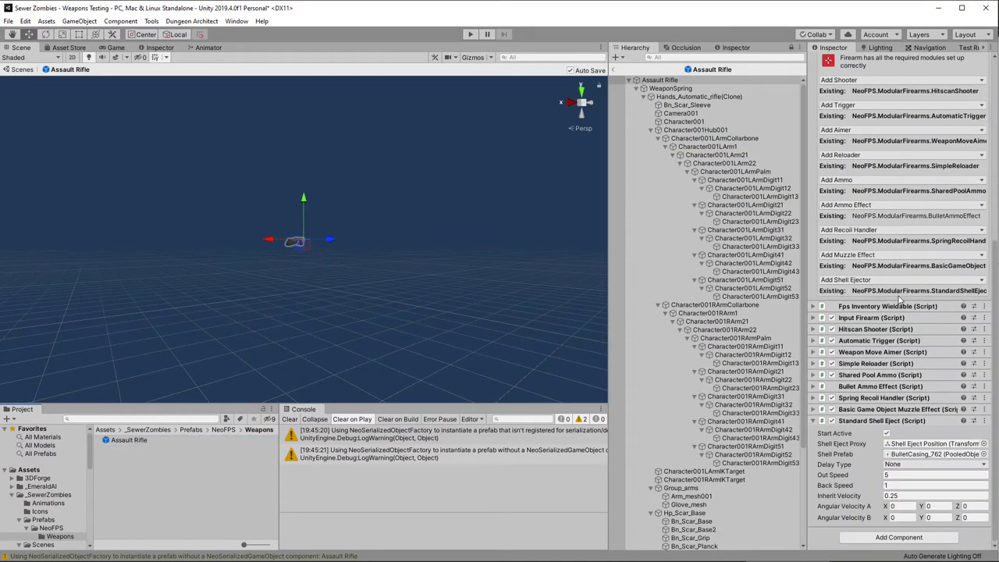
left_click(812, 422)
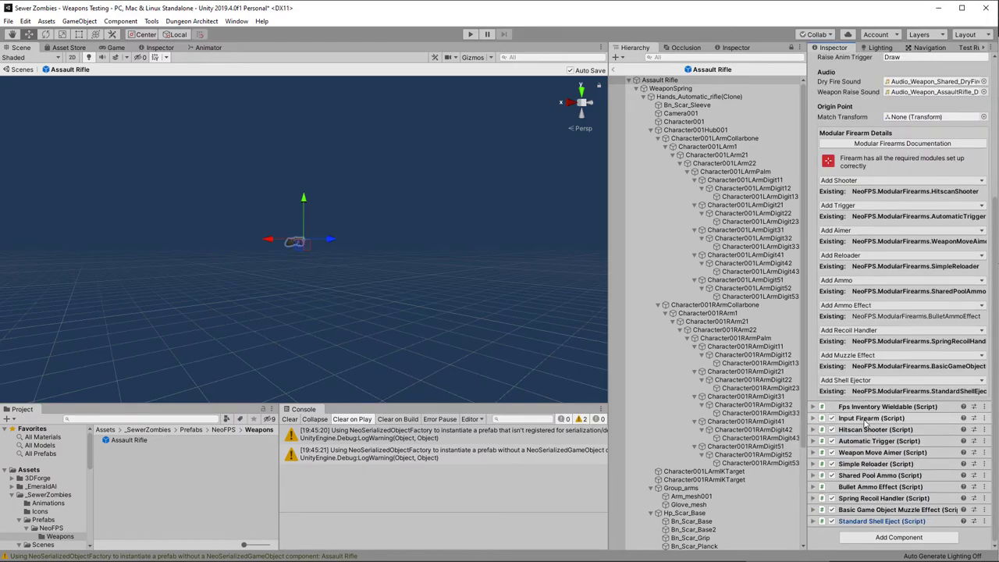
left_click(813, 407)
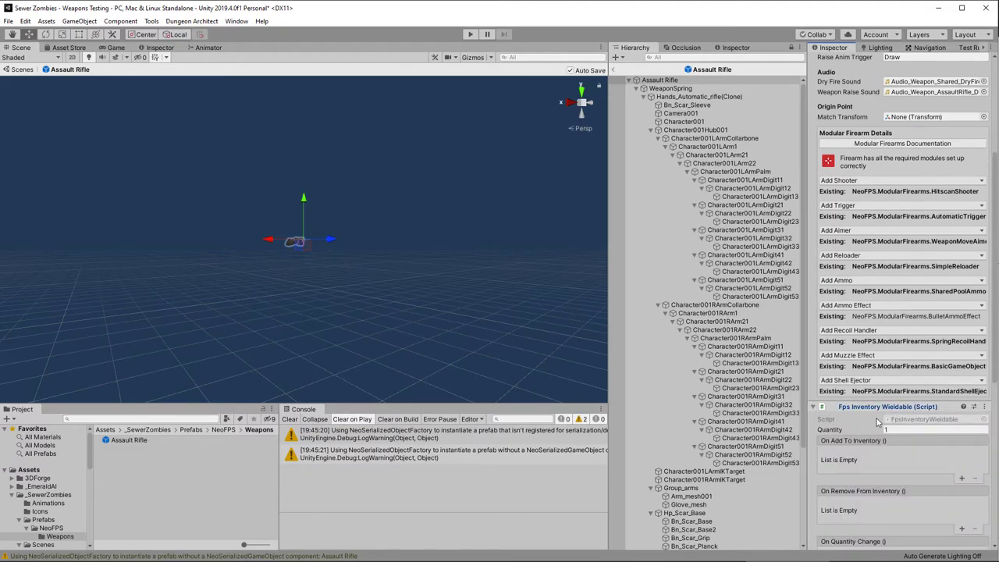
scroll(888, 421, "down", 5)
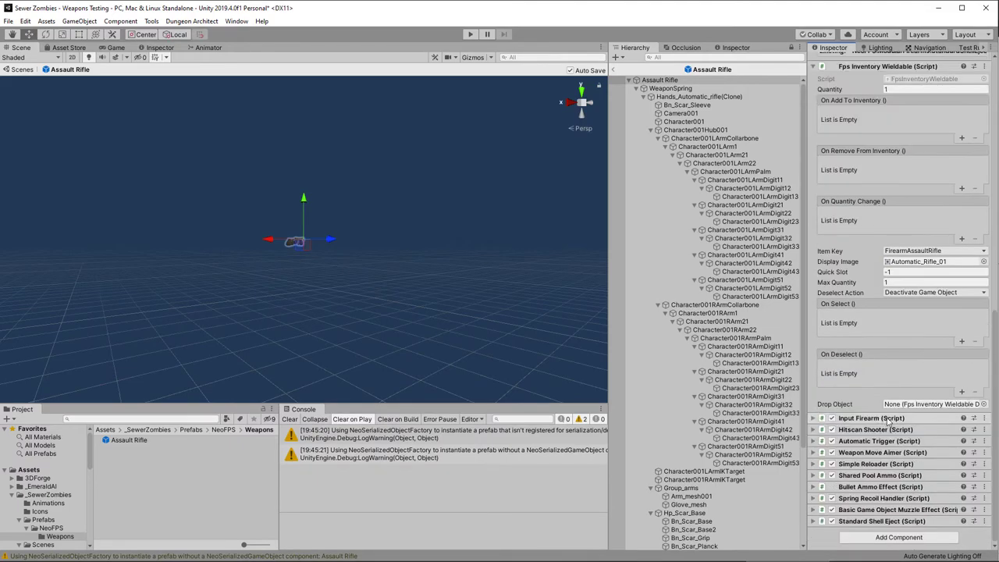
left_click(899, 272)
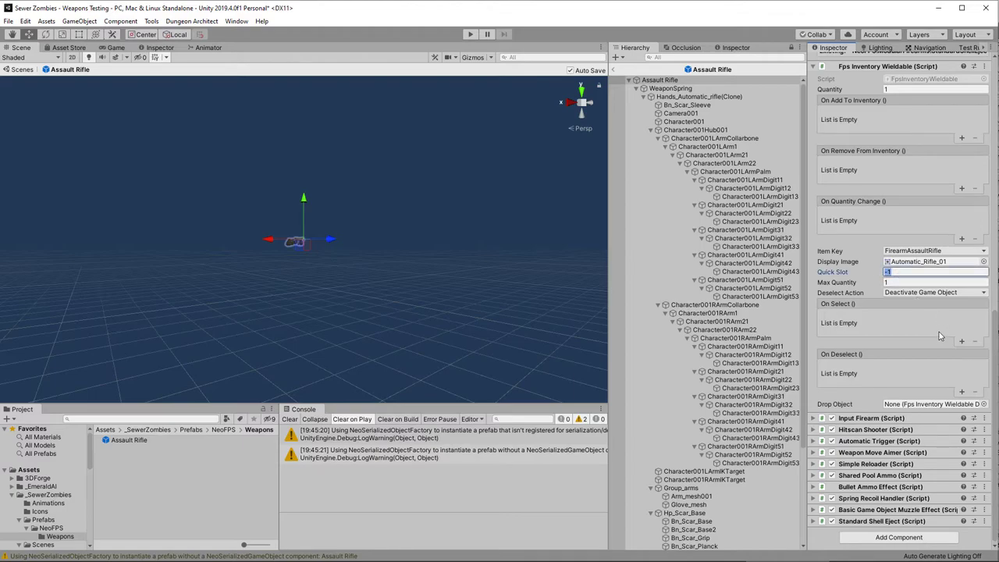
type("4")
key("Tab")
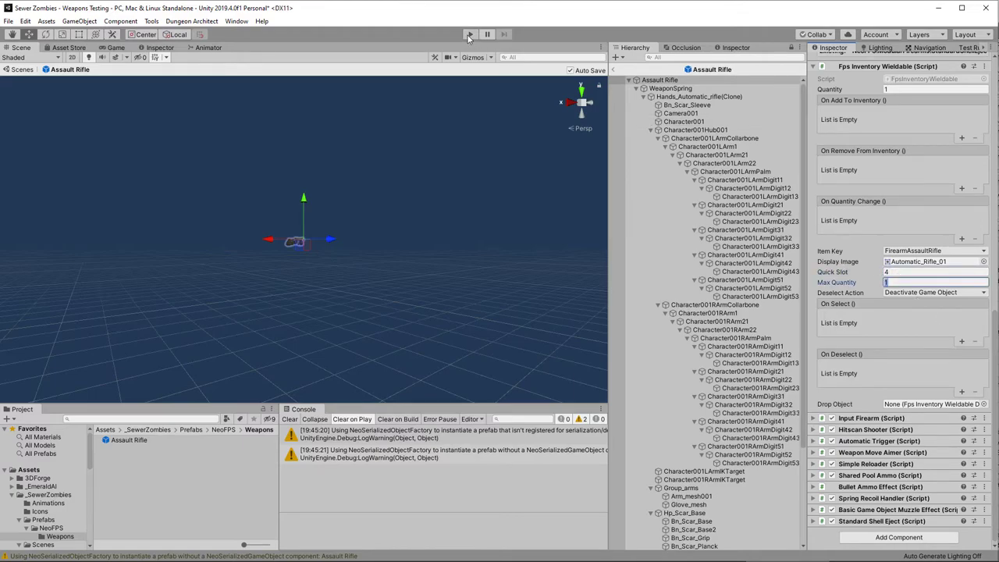
Play the scene to test firing and reloading the Assault Rifle, and stop play mode
left_click(469, 34)
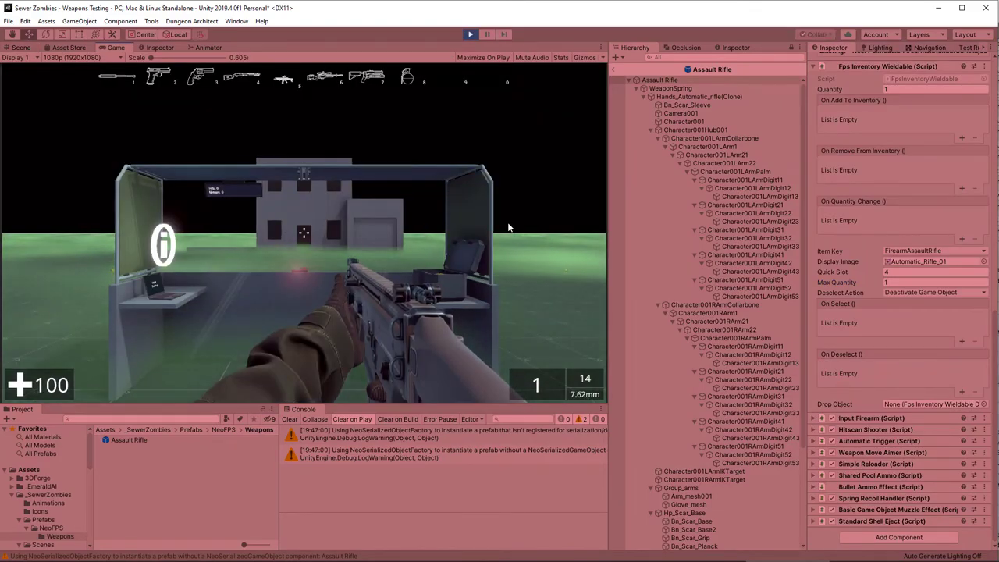
left_click(508, 227)
key("w")
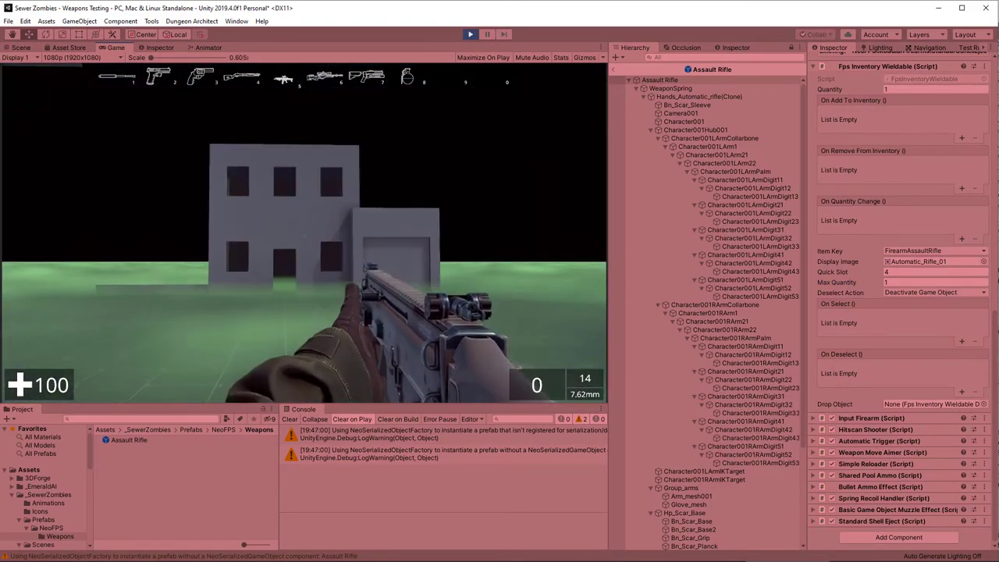
key("r")
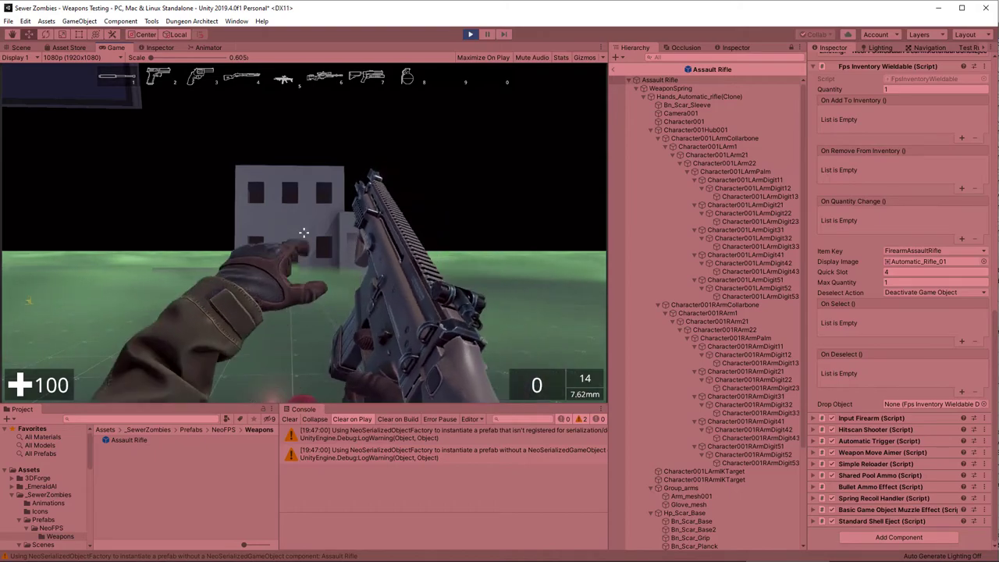
left_click(303, 232)
key("r")
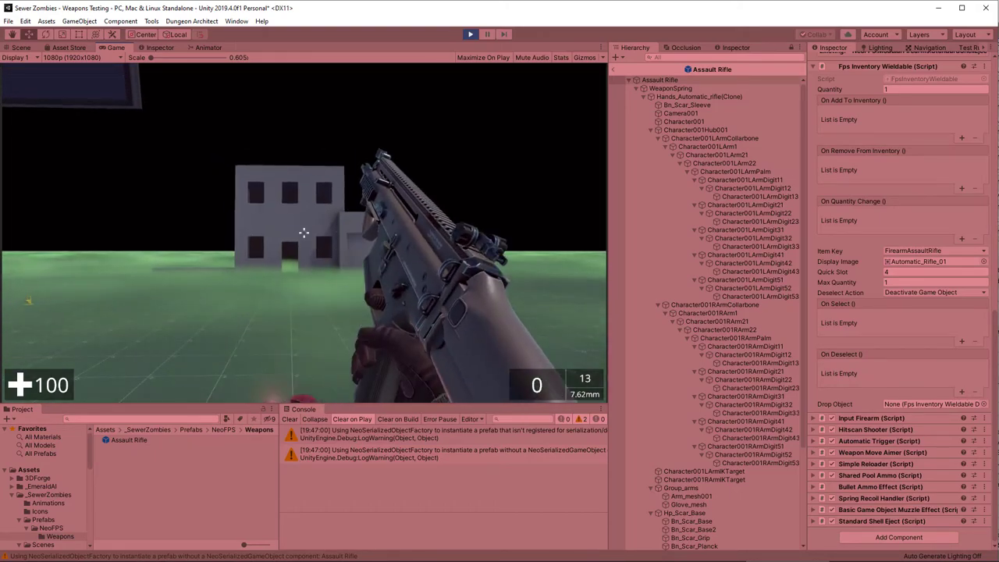
key("Escape")
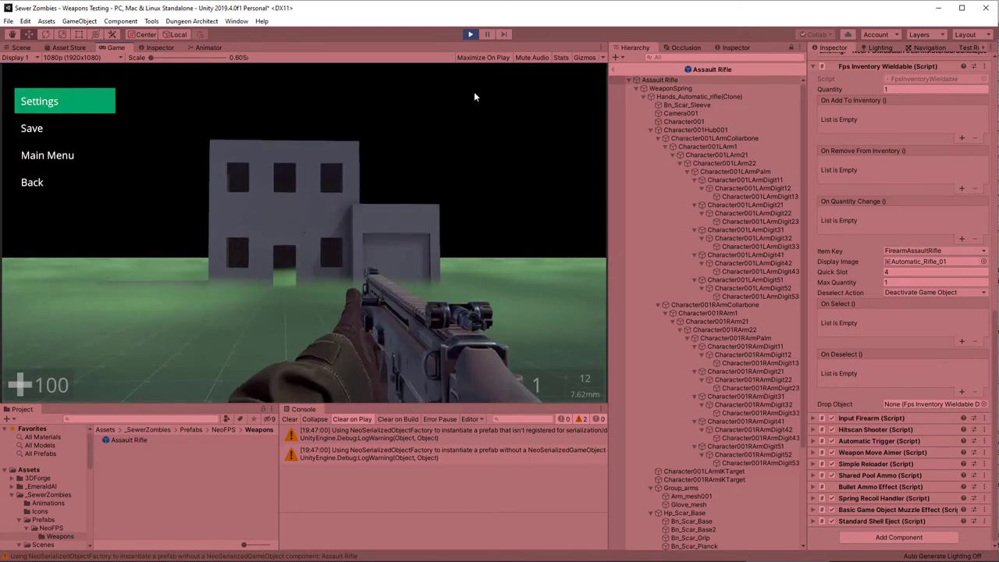
left_click(469, 34)
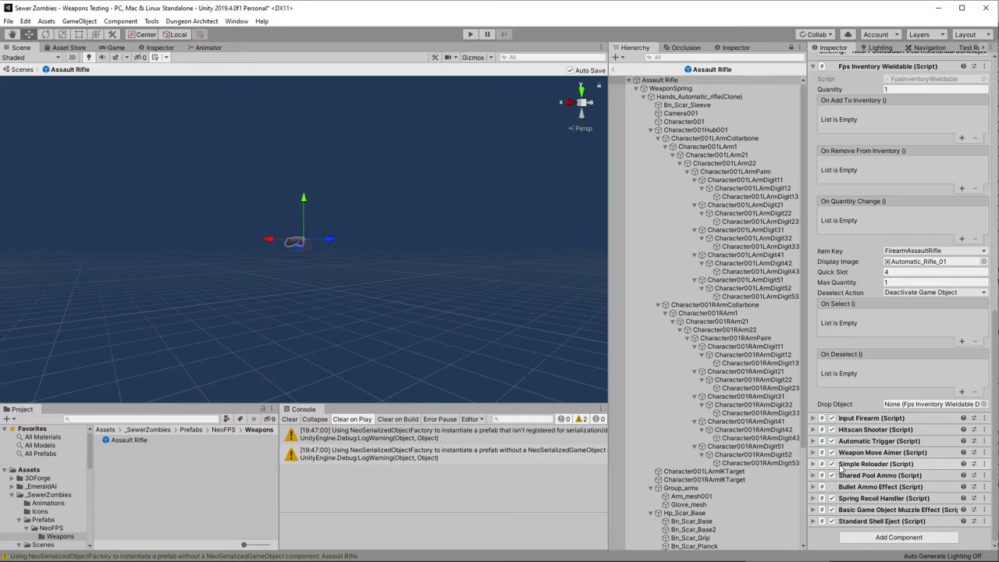
Set both Magazine Size and Starting Magazine of the Assault Rifle's Simple Reloader to 30
left_click(813, 476)
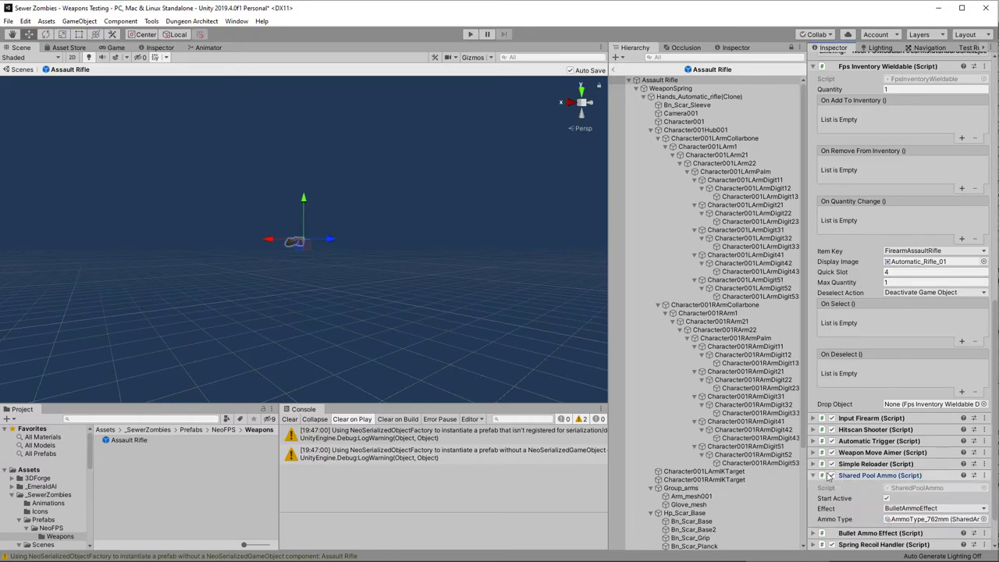
scroll(815, 477, "down", 2)
left_click(812, 417)
left_click(913, 440)
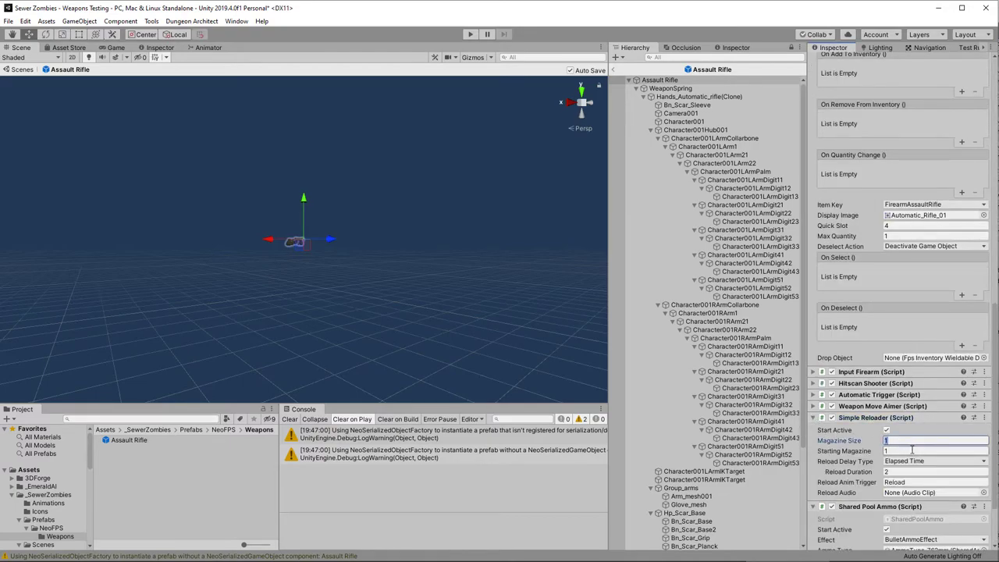
key("Tab")
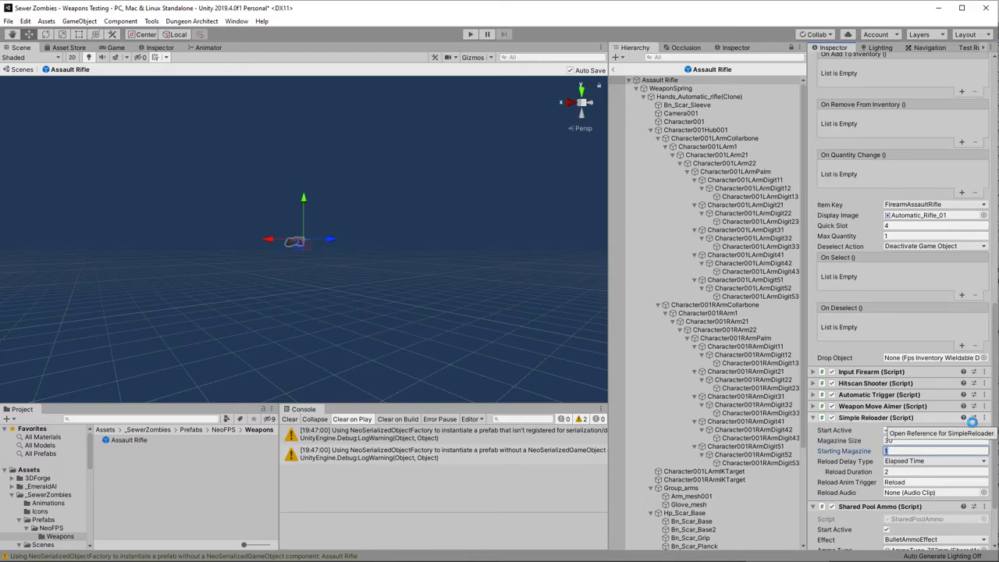
type("30")
key("Tab")
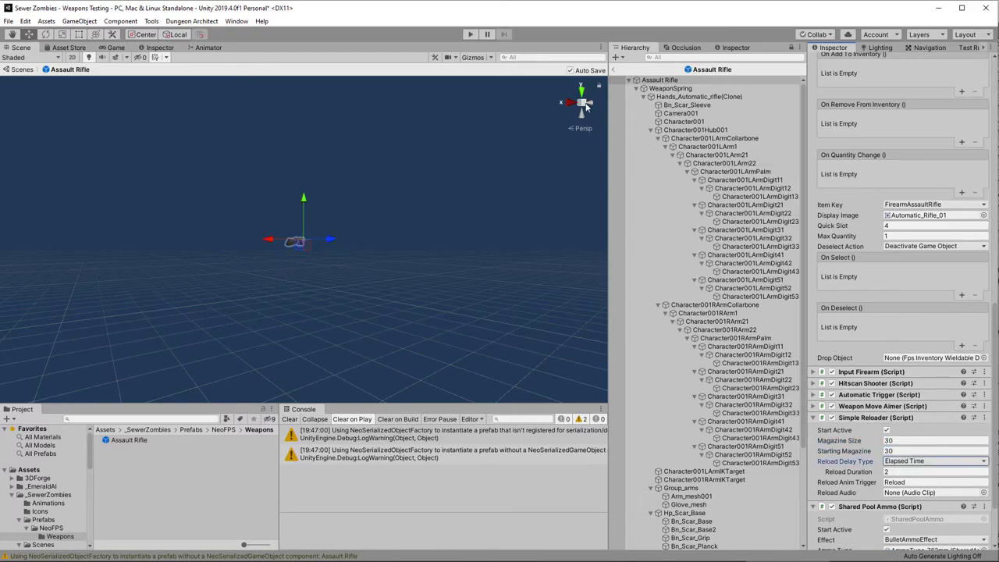
Run the scene to test emptying the 30-round magazine in bursts and reloading, and exit play mode
left_click(470, 33)
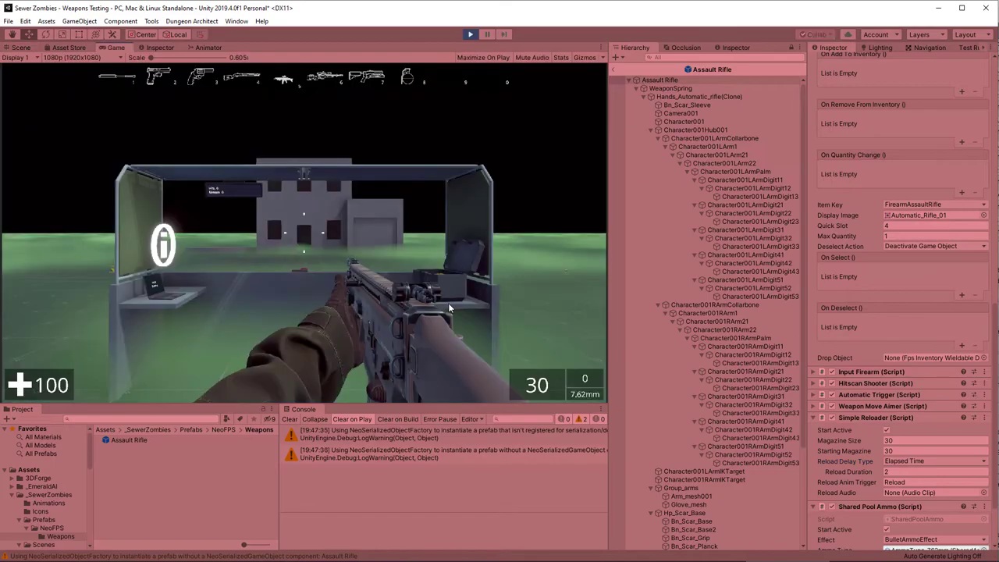
key("w")
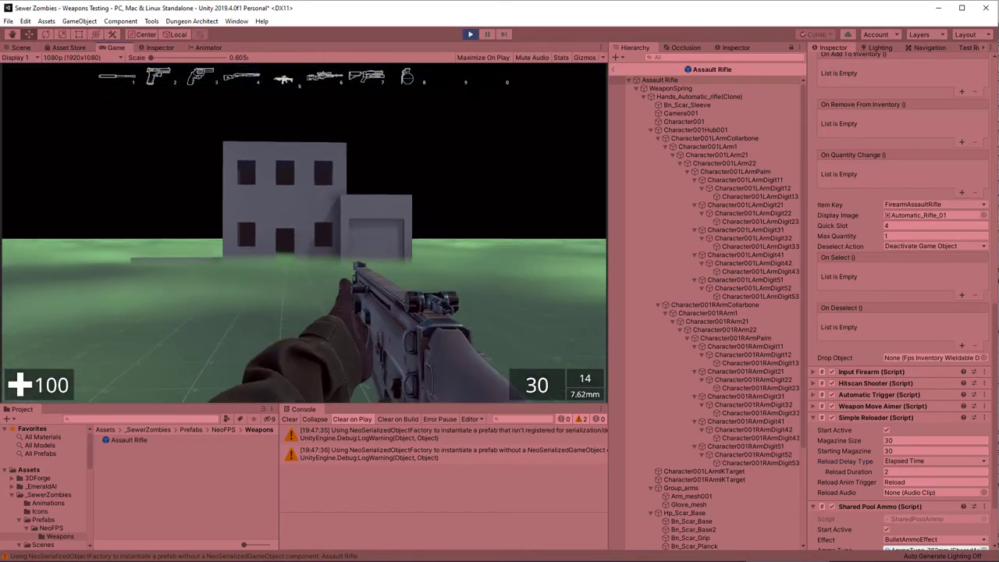
left_click(303, 232)
left_click(304, 232)
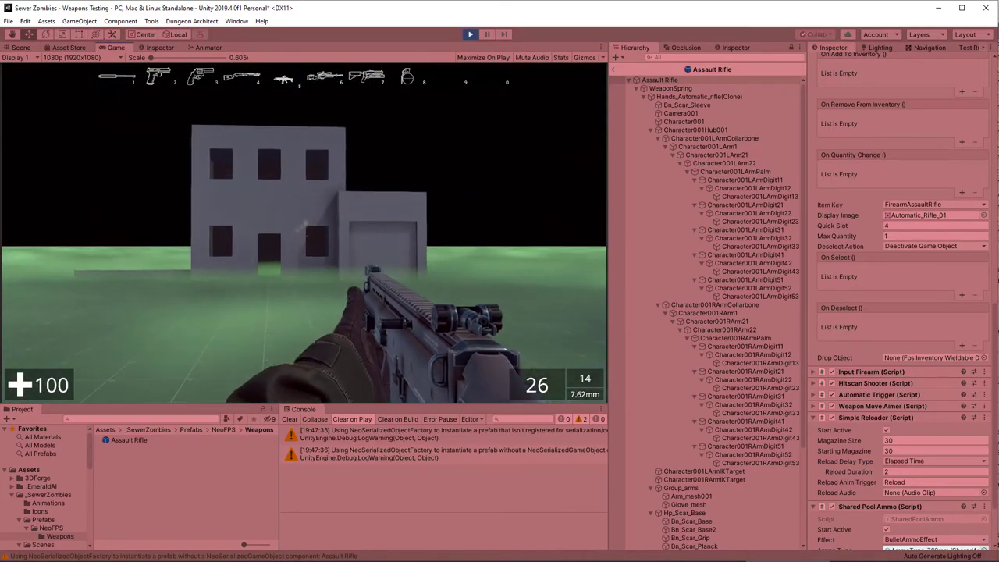
left_click(303, 233)
left_click(304, 233)
left_click(304, 232)
left_click(304, 232)
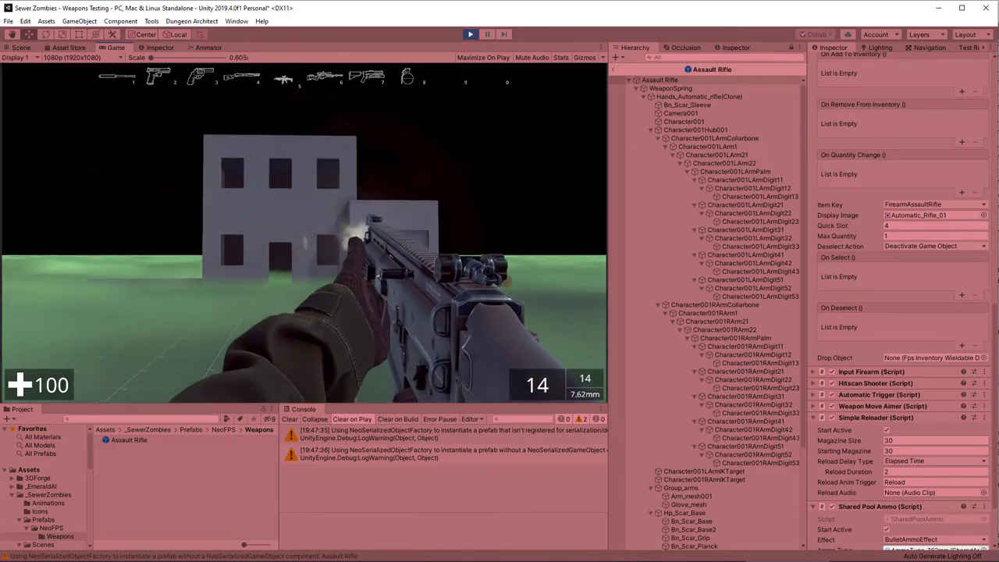
left_click(303, 232)
left_click(304, 232)
left_click(303, 233)
left_click(304, 232)
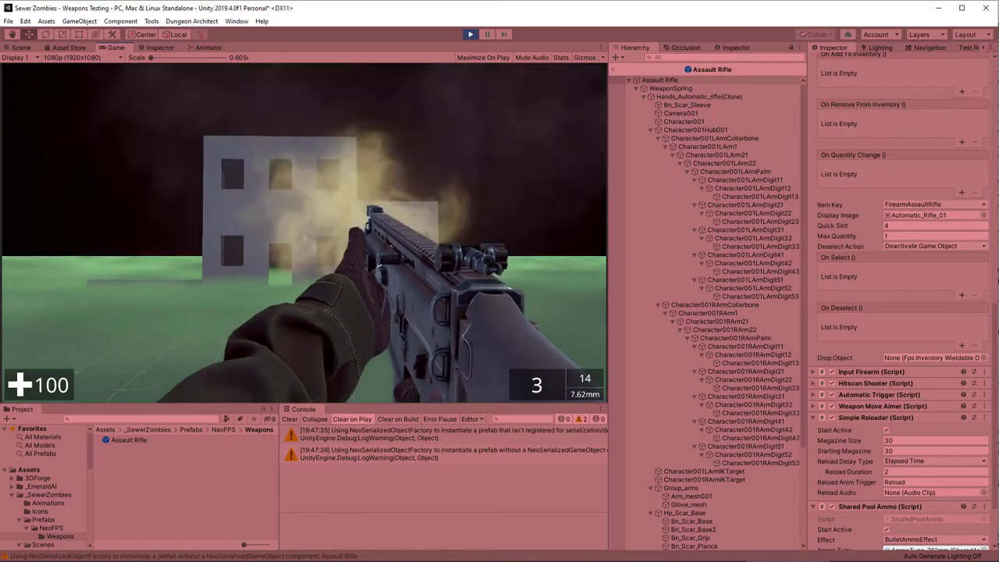
left_click(303, 232)
key("r")
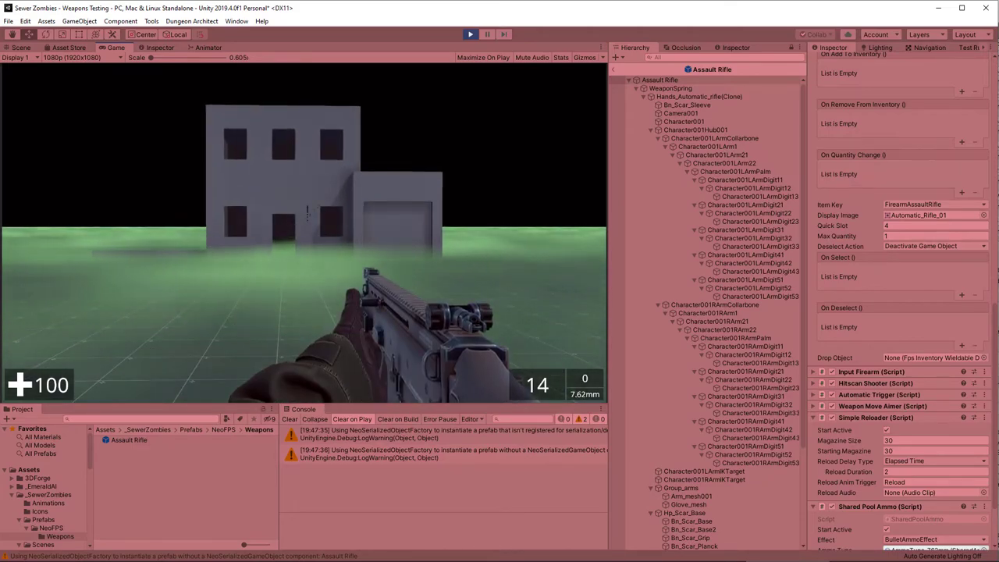
key("Escape")
left_click(468, 33)
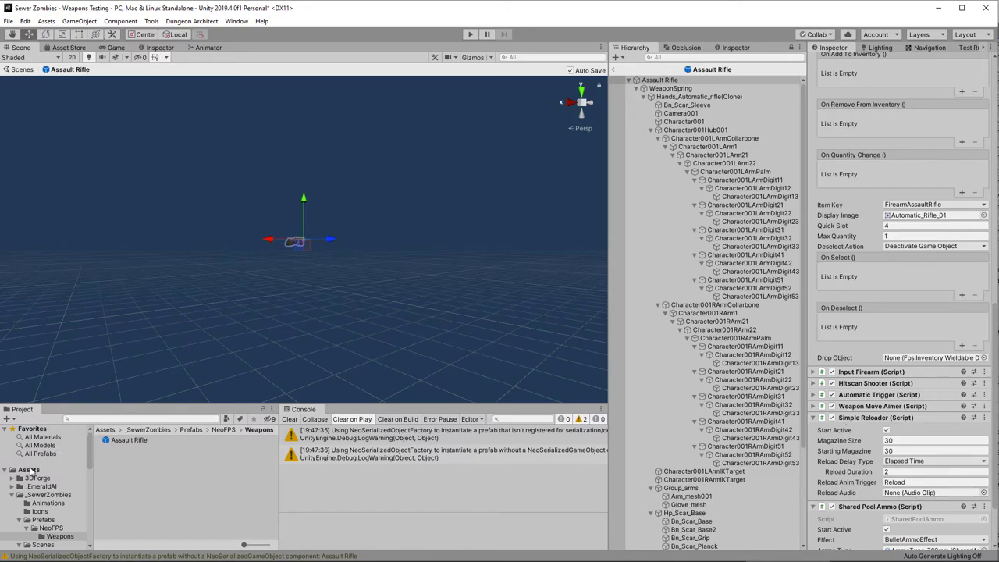
Assign the Reload clip from the Hands_Weapons_Animations_Pack_Update assault rifle sounds folder as the Simple Reloader's Reload Audio
scroll(31, 476, "down", 5)
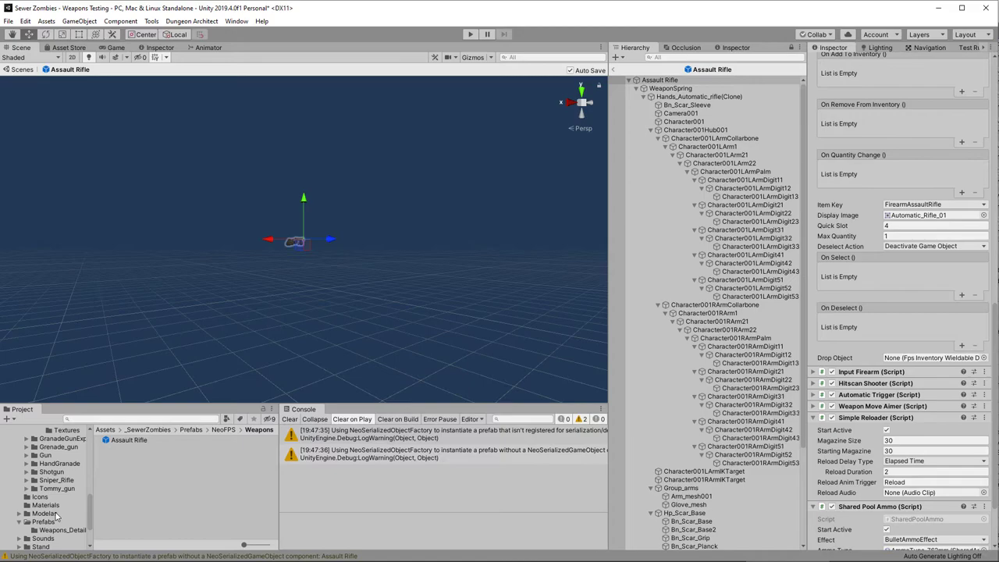
scroll(56, 515, "down", 2)
scroll(53, 503, "up", 4)
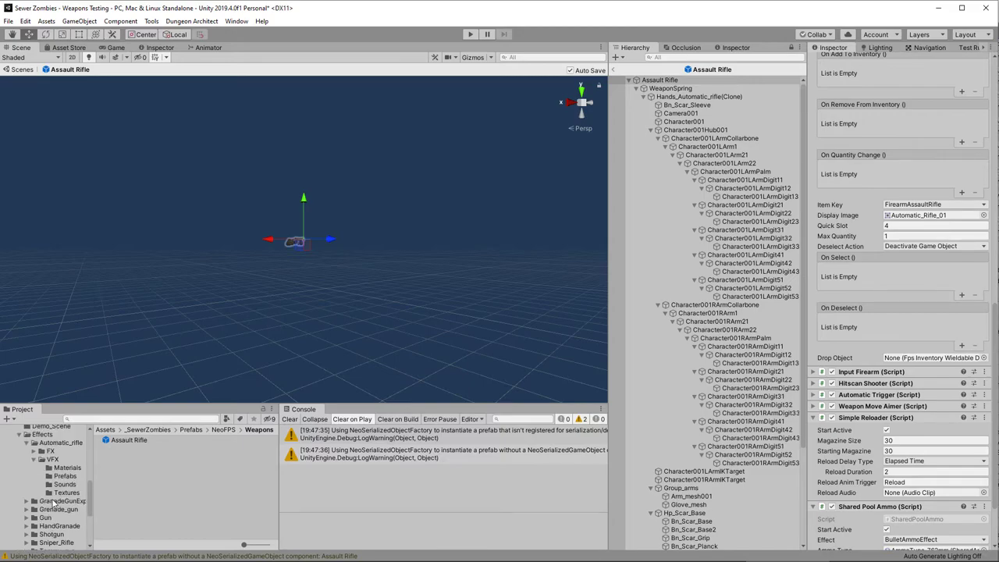
scroll(53, 503, "up", 2)
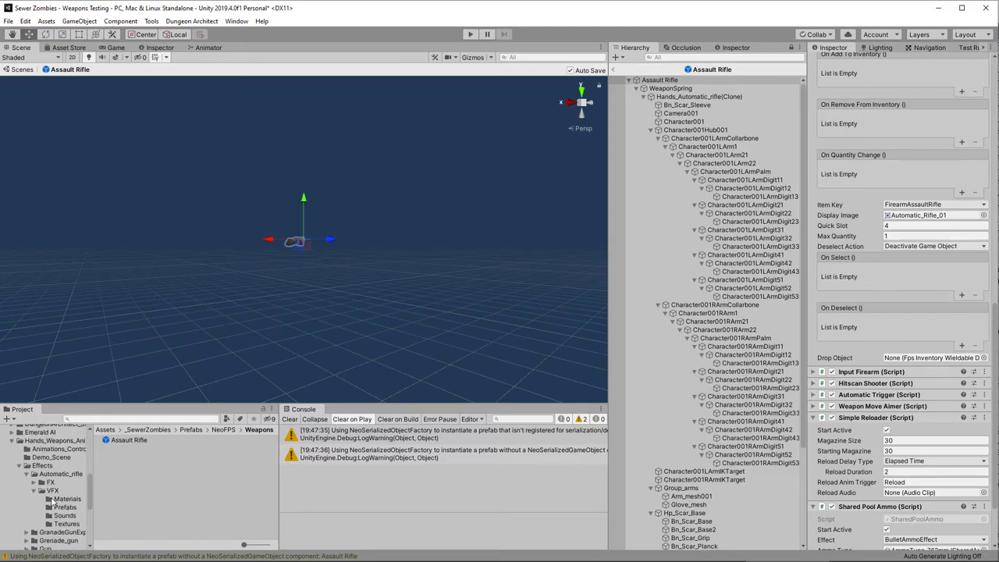
left_click(18, 466)
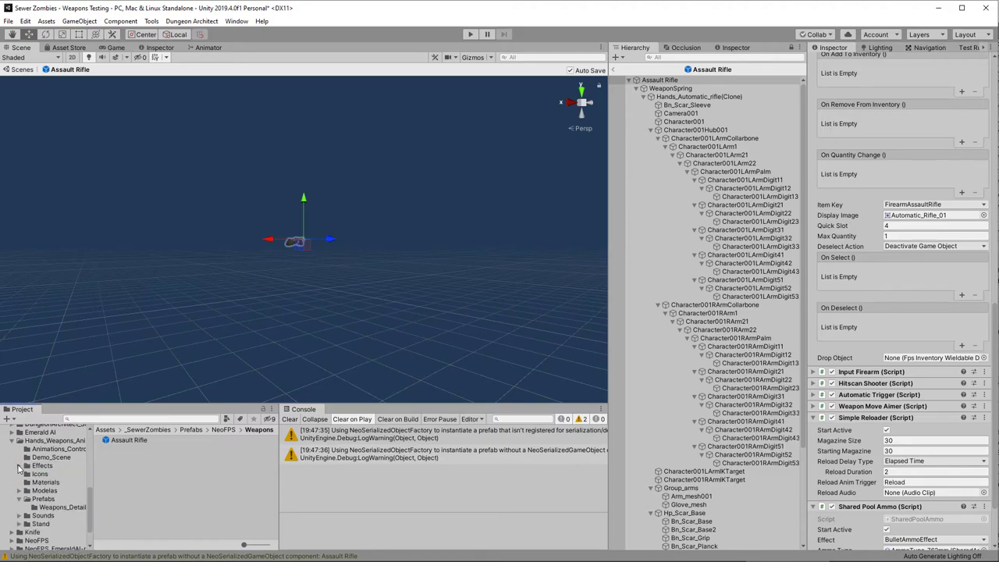
left_click(23, 500)
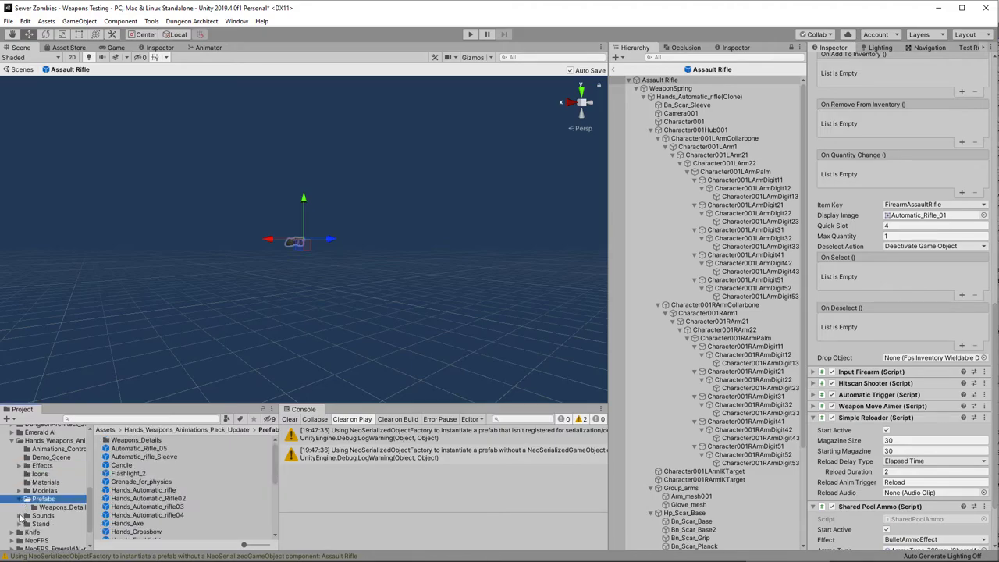
left_click(20, 516)
scroll(55, 518, "down", 3)
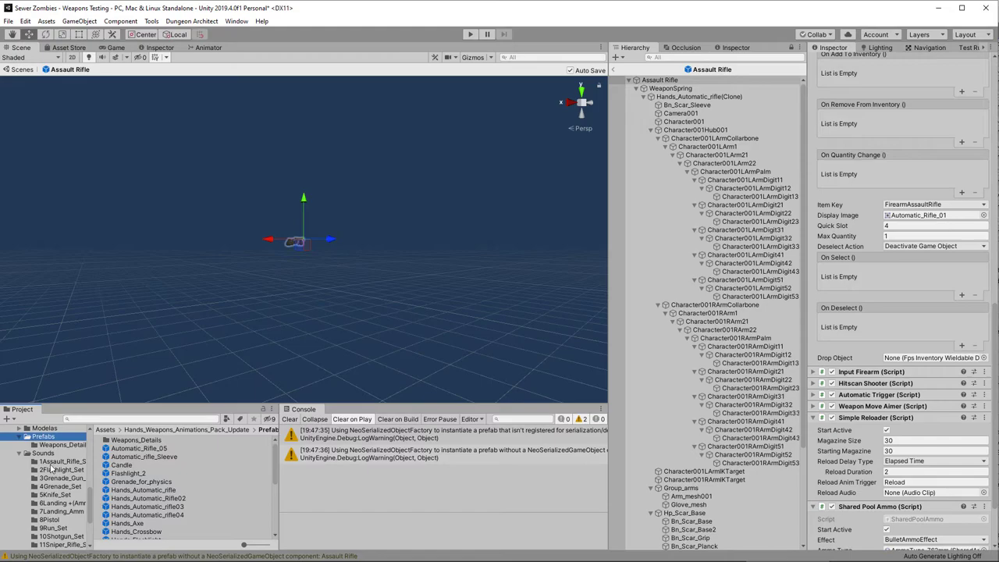
left_click(62, 461)
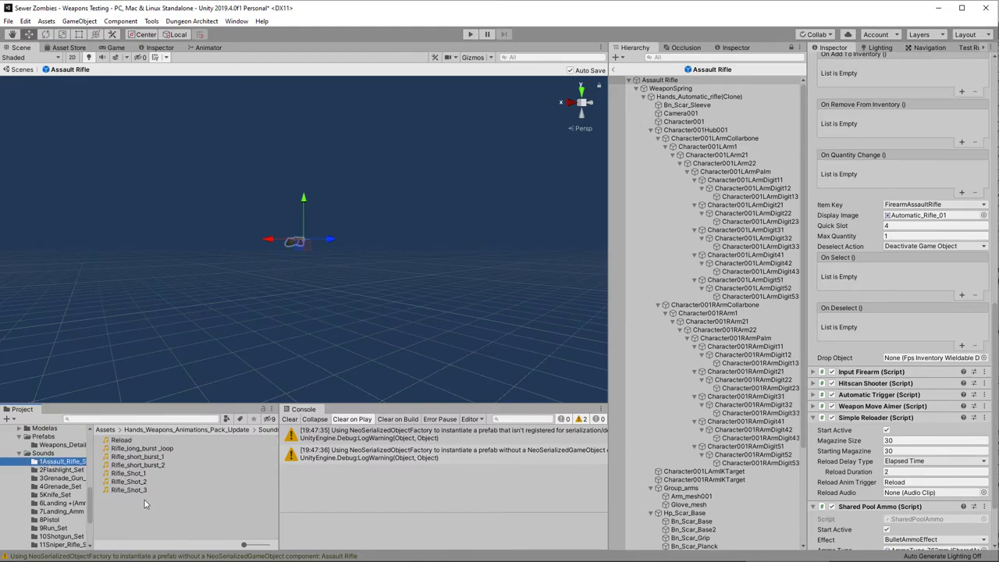
left_click_drag(123, 440, 925, 493)
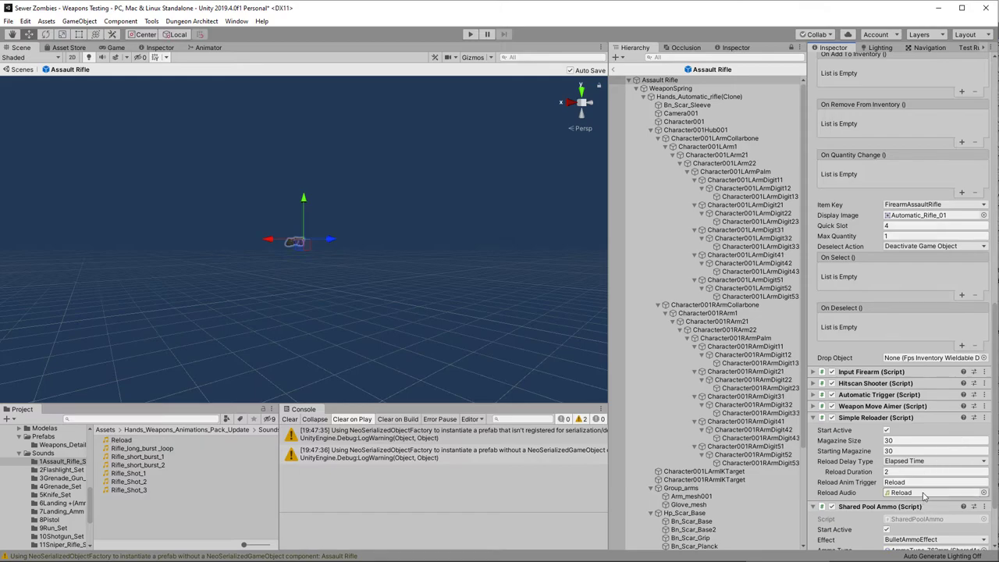
Play the scene to test the reload audio, moving around and firing the rifle, and stop play mode
left_click(468, 35)
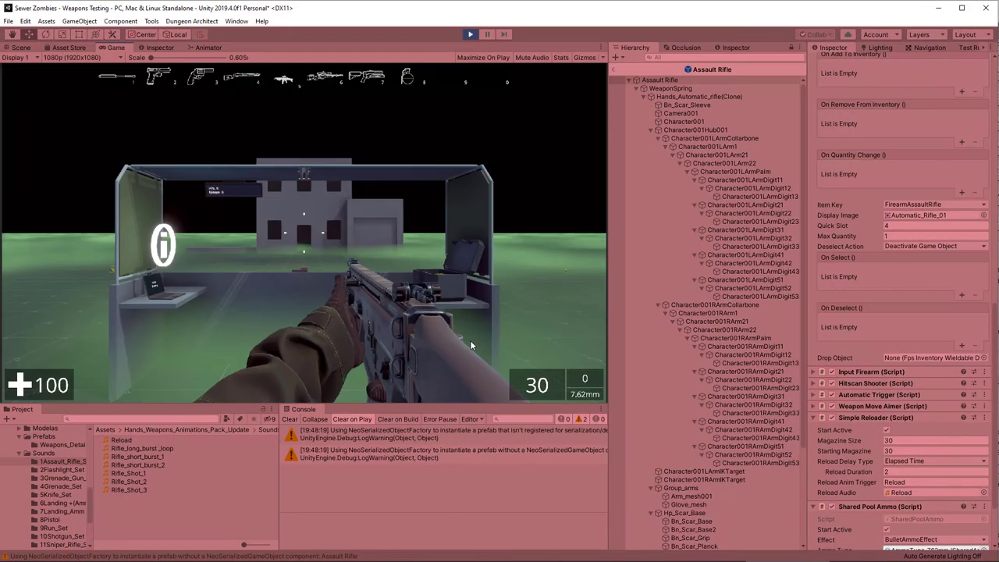
left_click_drag(303, 232, 303, 232)
key("r")
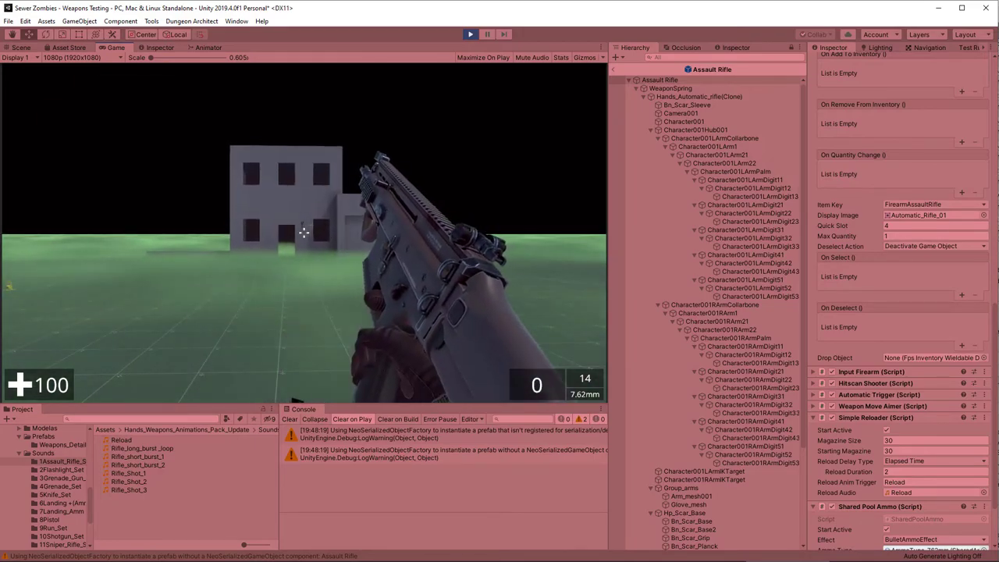
key("w")
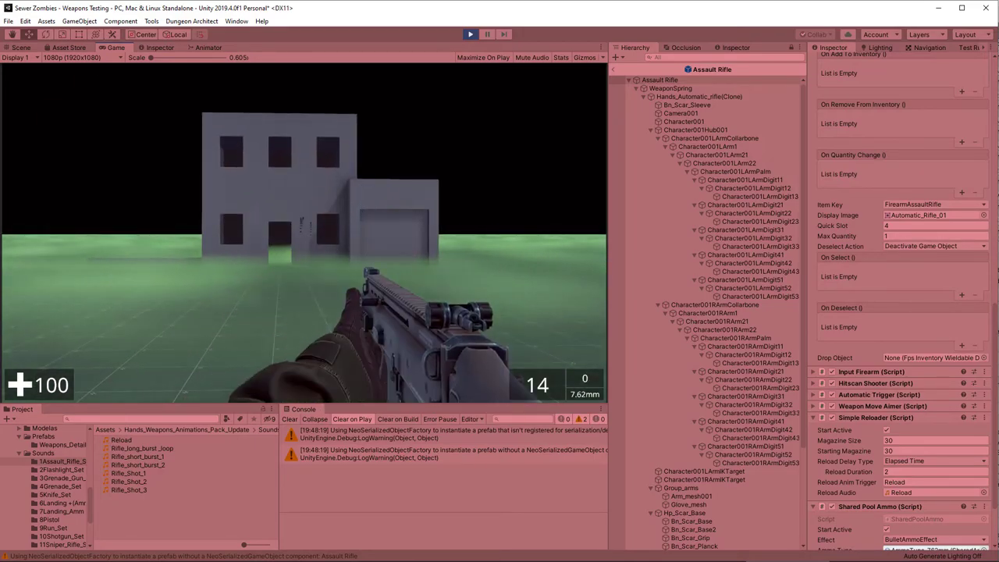
key("s")
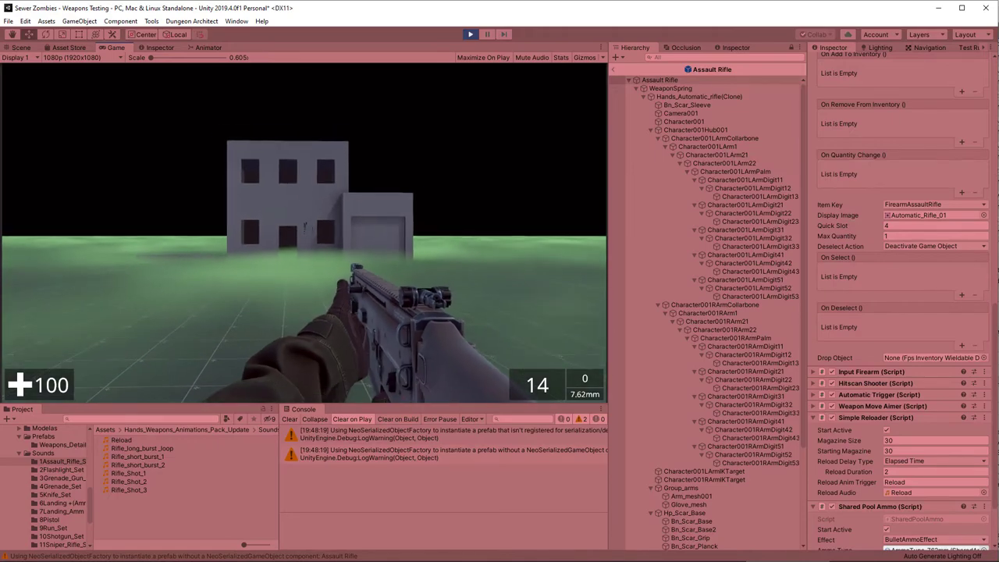
key("w")
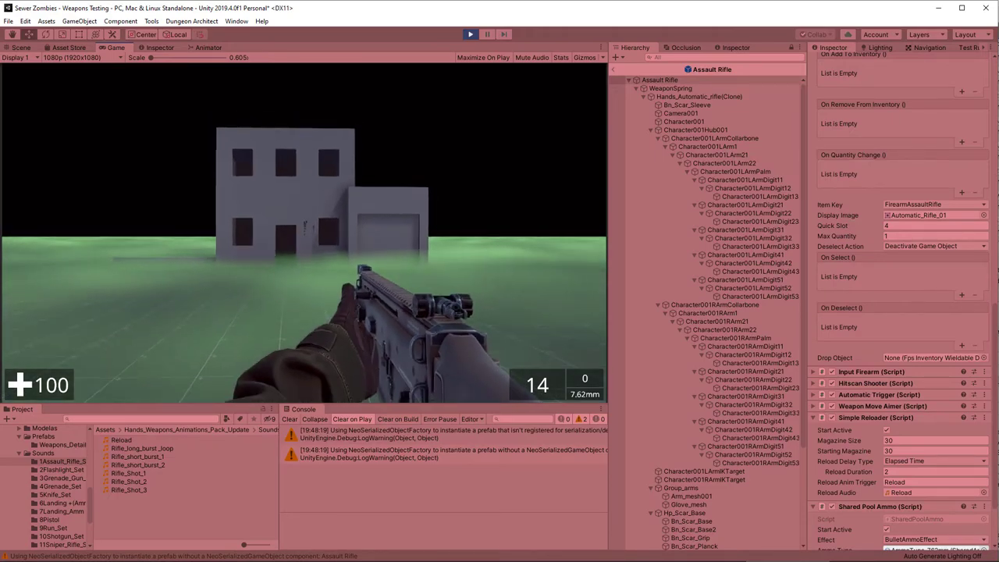
key("w")
left_click(304, 232)
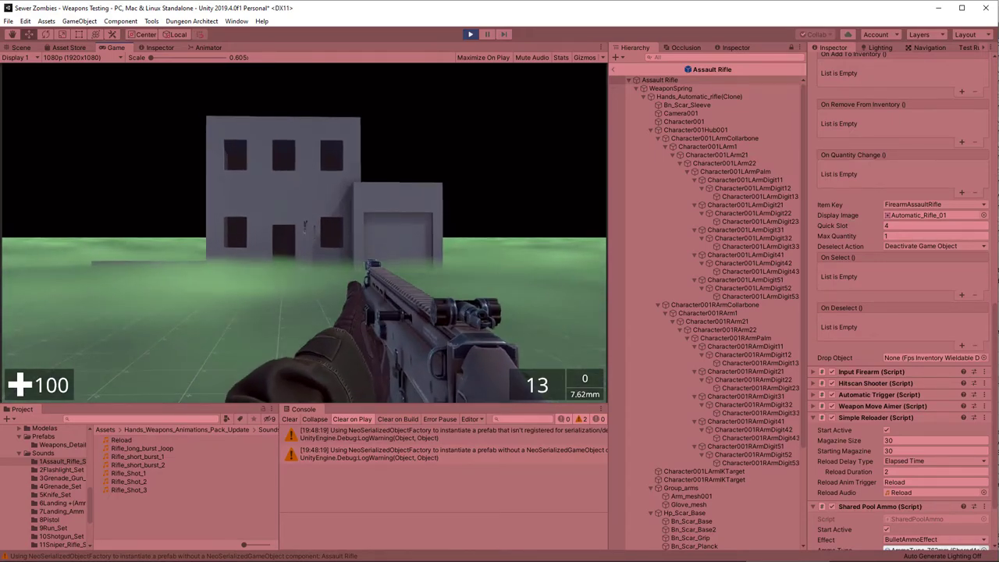
key("s")
left_click(305, 226)
left_click(305, 226)
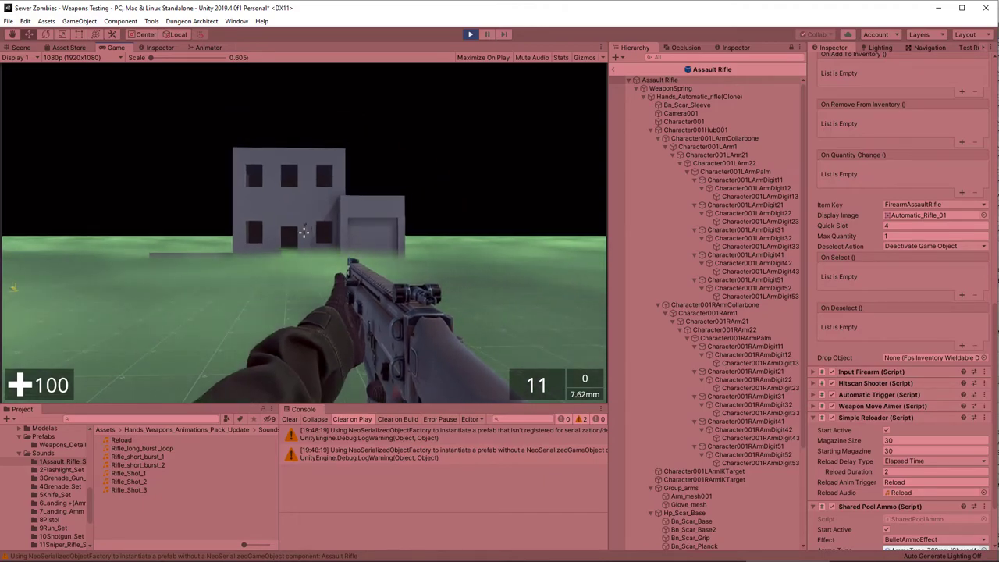
key("Escape")
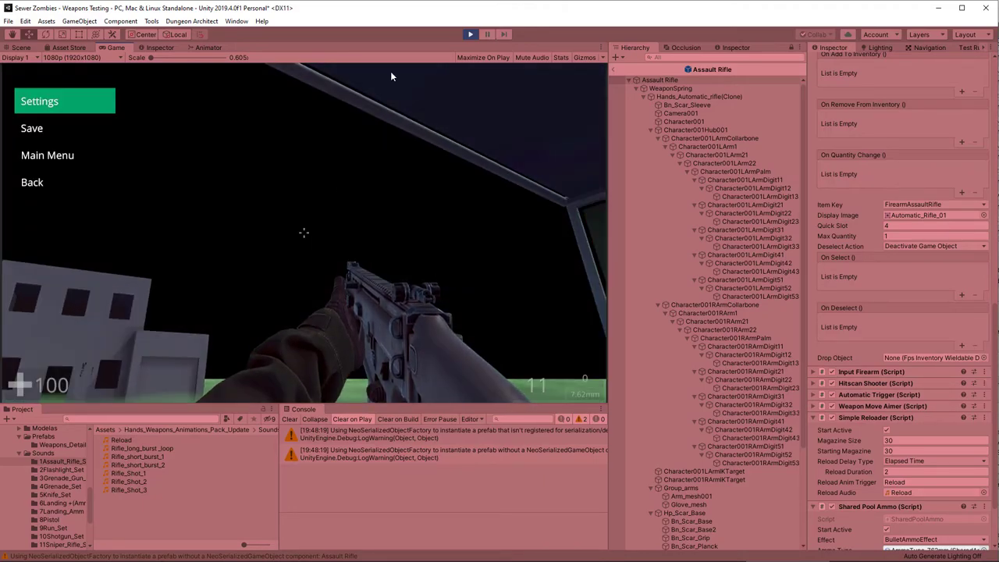
left_click(468, 35)
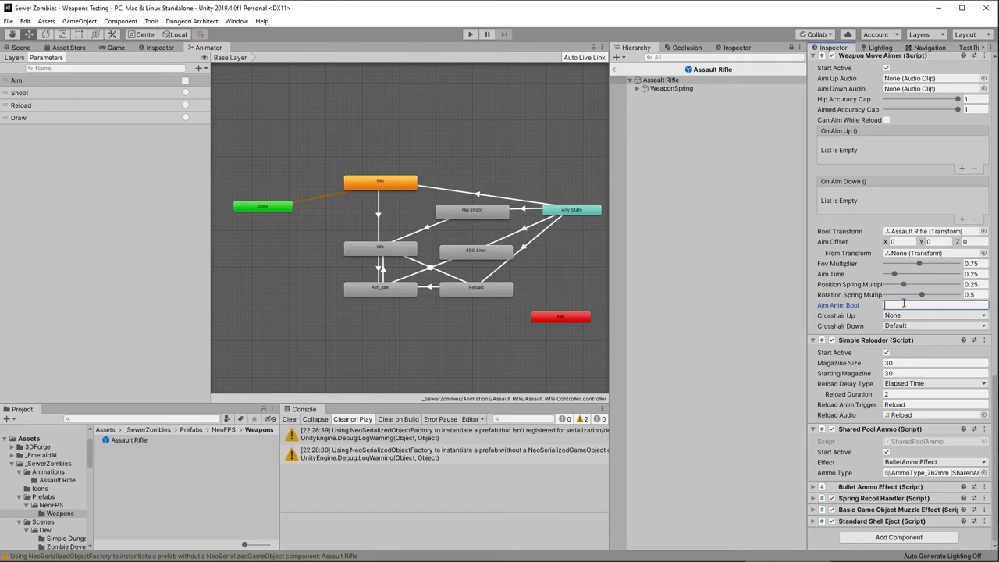
Set the Aim Anim Bool of the Assault Rifle's Weapon Move Aimer to Aim
type("Aim")
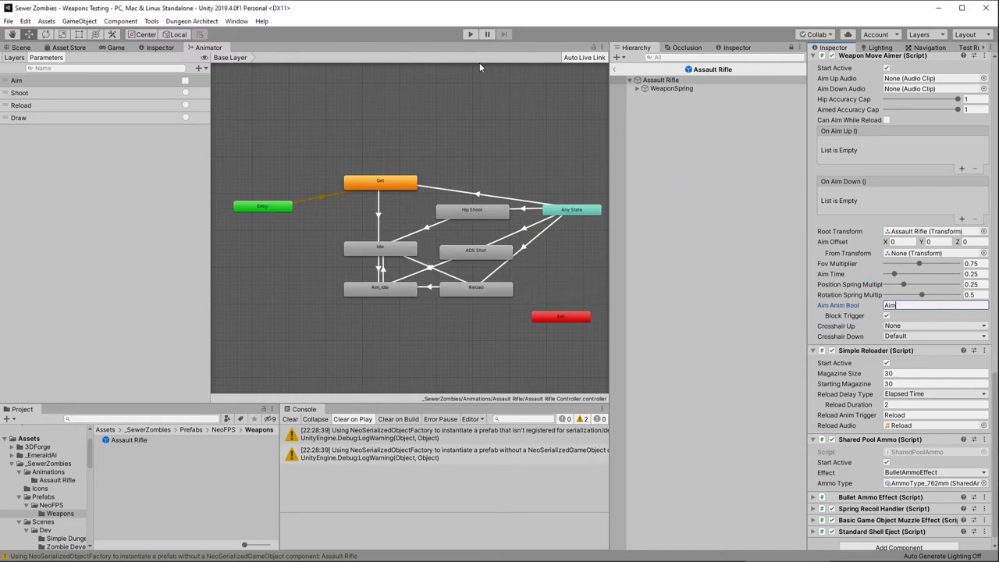
Play the Weapons Testing scene to test aiming down the assault rifle's sights and firing single shots, and exit play mode
left_click(472, 35)
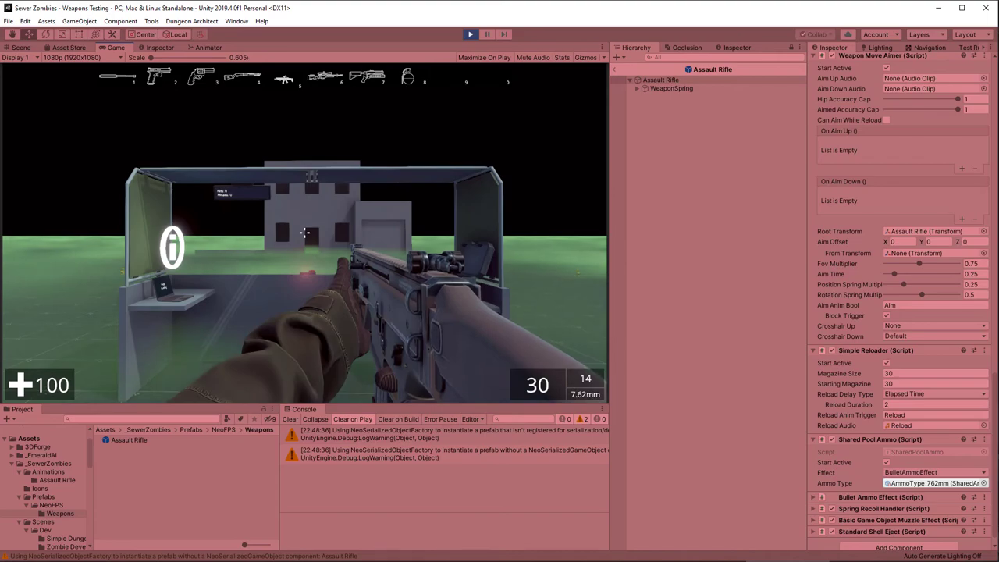
right_click(305, 232)
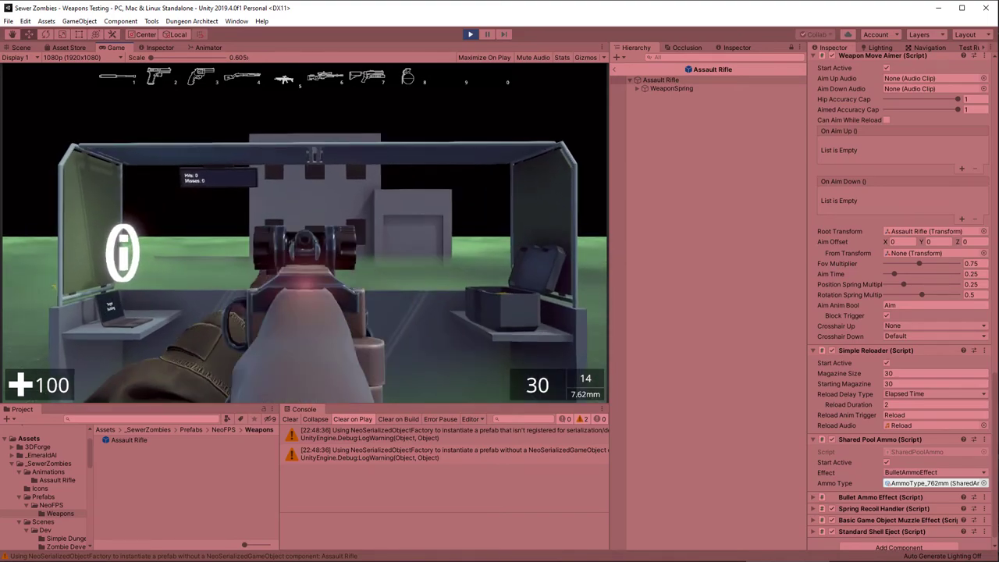
left_click(304, 232)
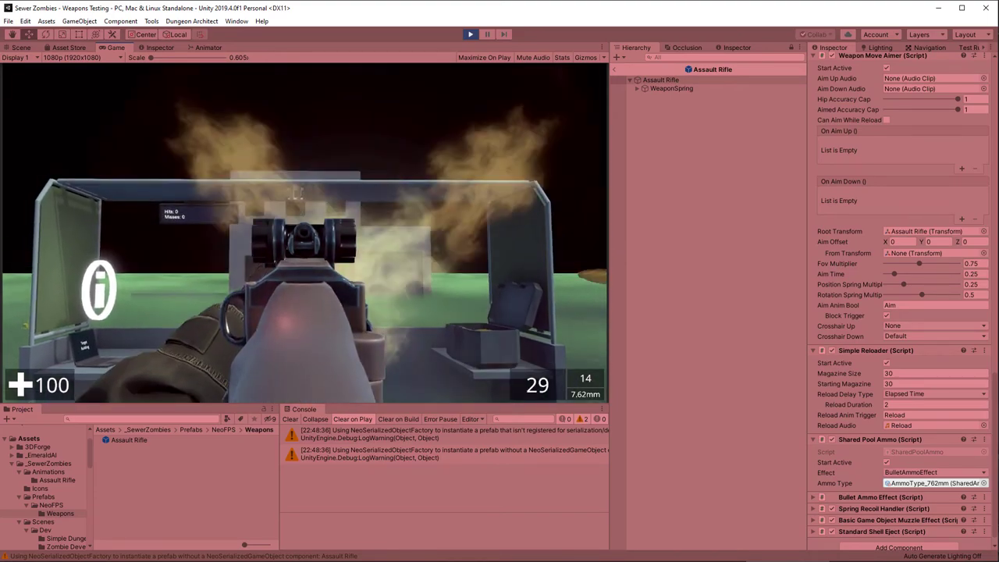
left_click(304, 232)
left_click(304, 232)
left_click(304, 231)
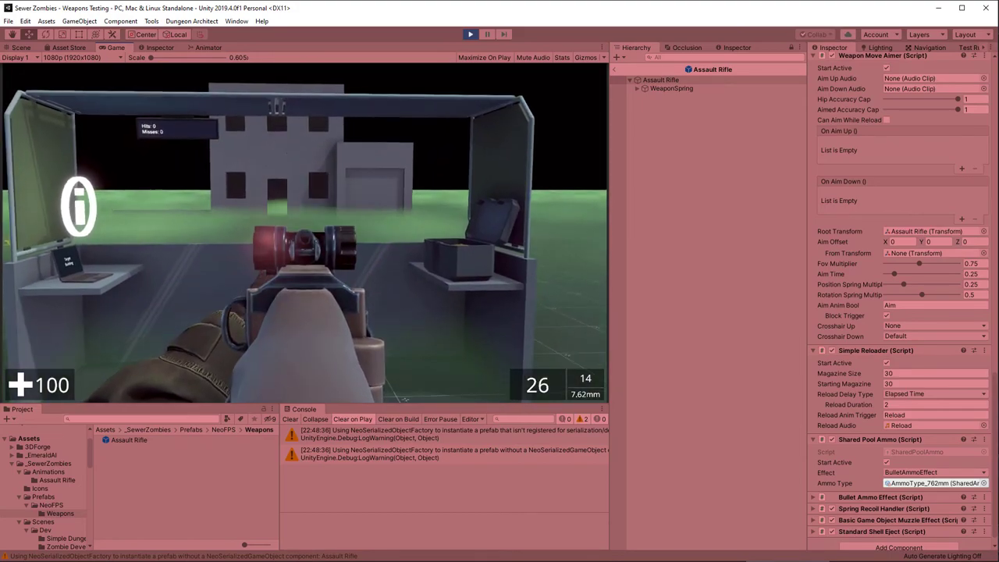
key("Escape")
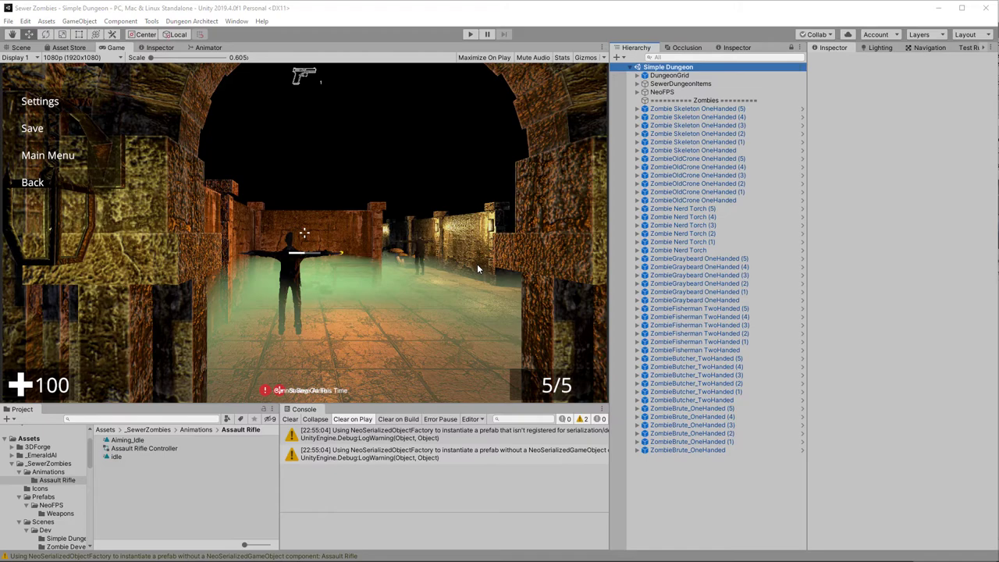
Play the Simple Dungeon scene to test shooting zombies with the assault rifle and reloading a partly used magazine, and stop play mode
left_click(459, 138)
left_click(470, 34)
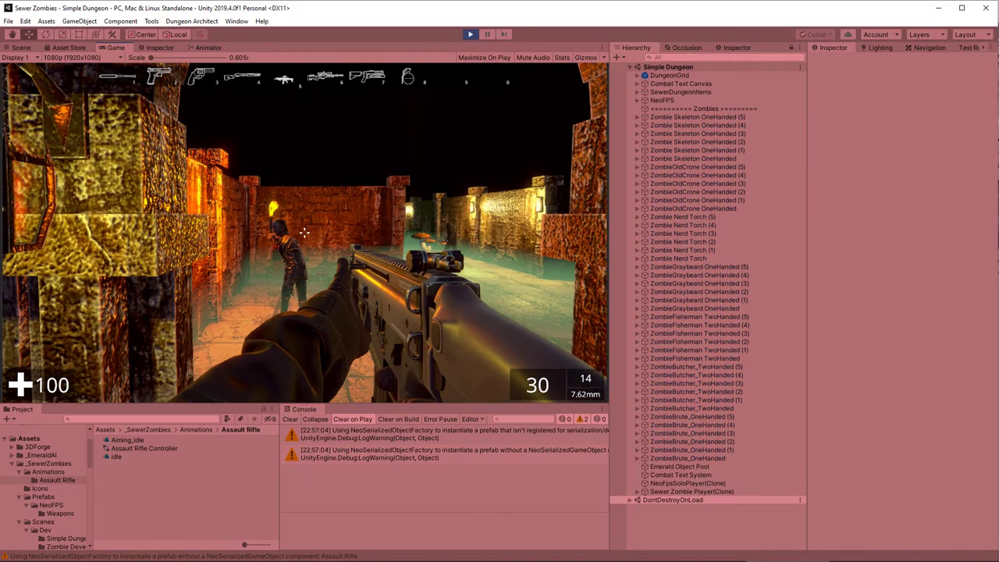
left_click(304, 232)
left_click(304, 232)
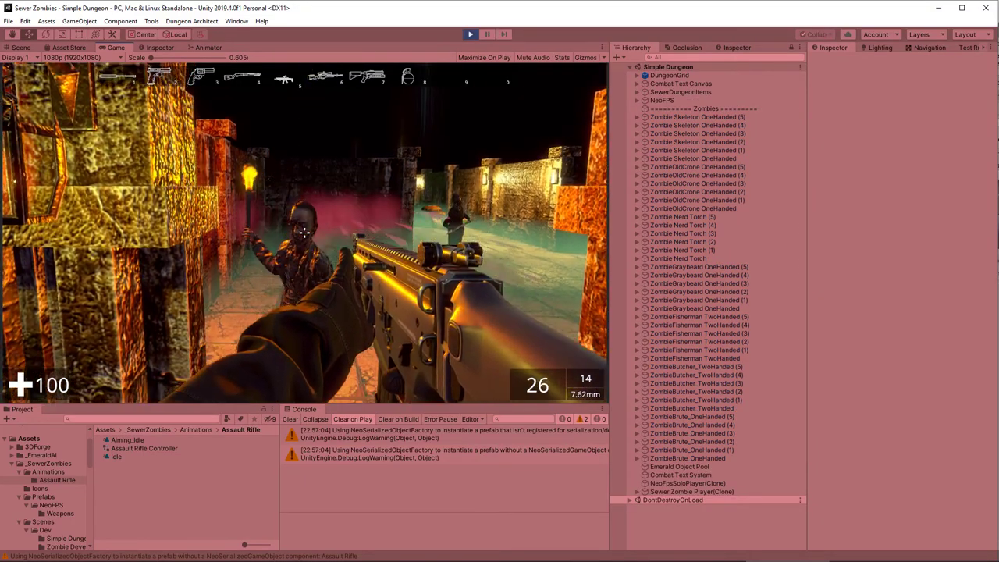
left_click(305, 231)
left_click(304, 231)
left_click(305, 231)
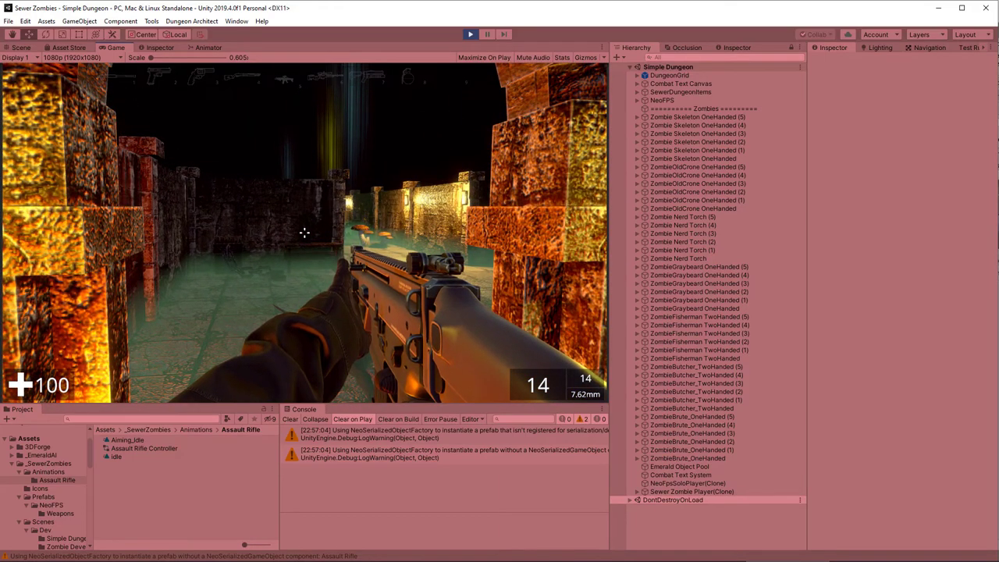
key("r")
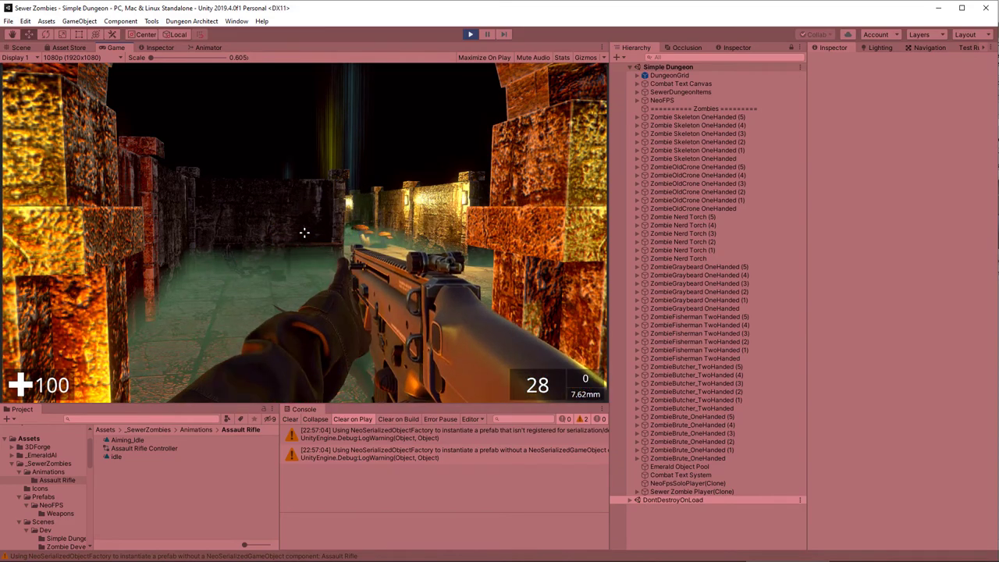
key("Escape")
key("ctrl+p")
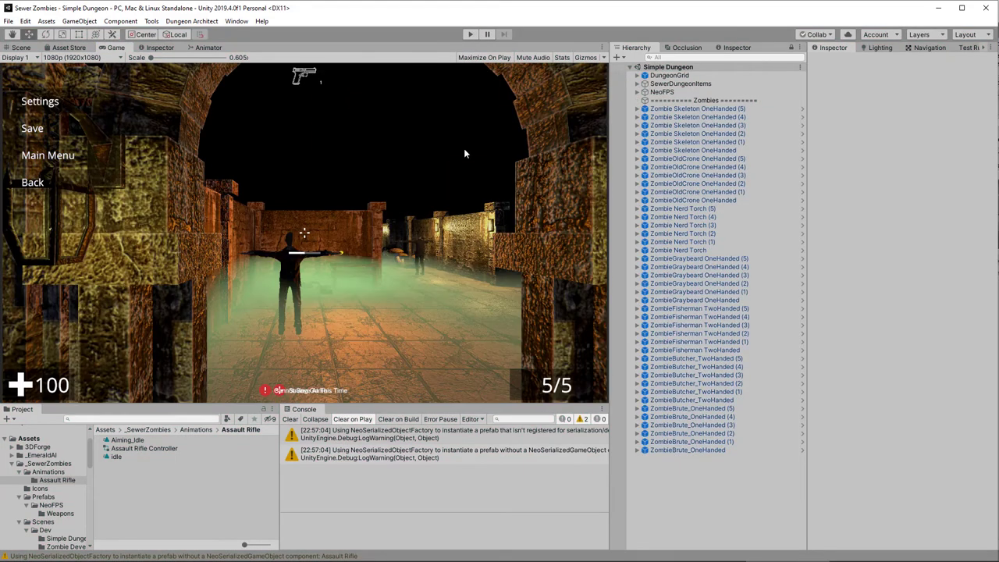
Turn off Has Exit Time on the Any State to Reload transition of the Assault Rifle Controller
left_click(206, 48)
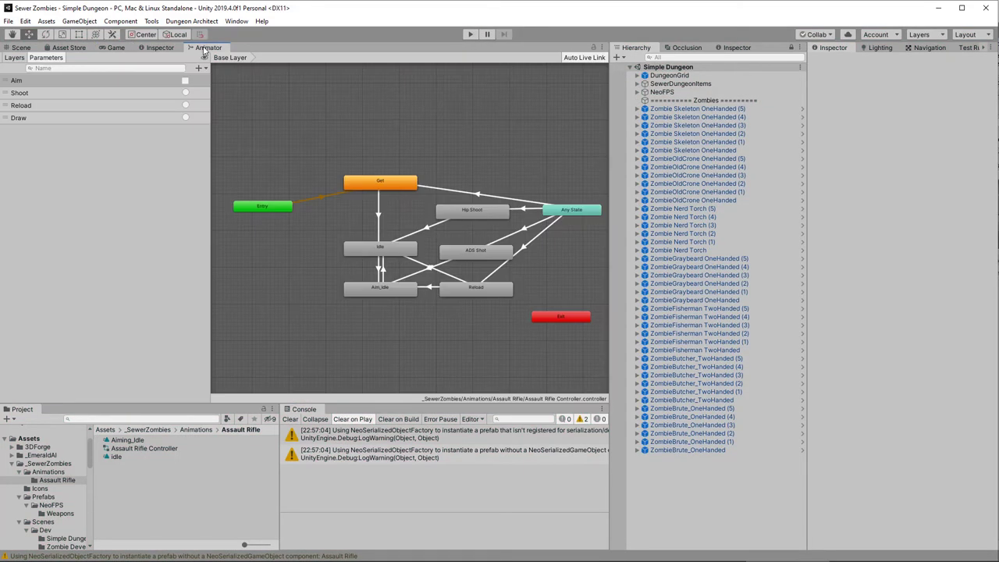
left_click(524, 248)
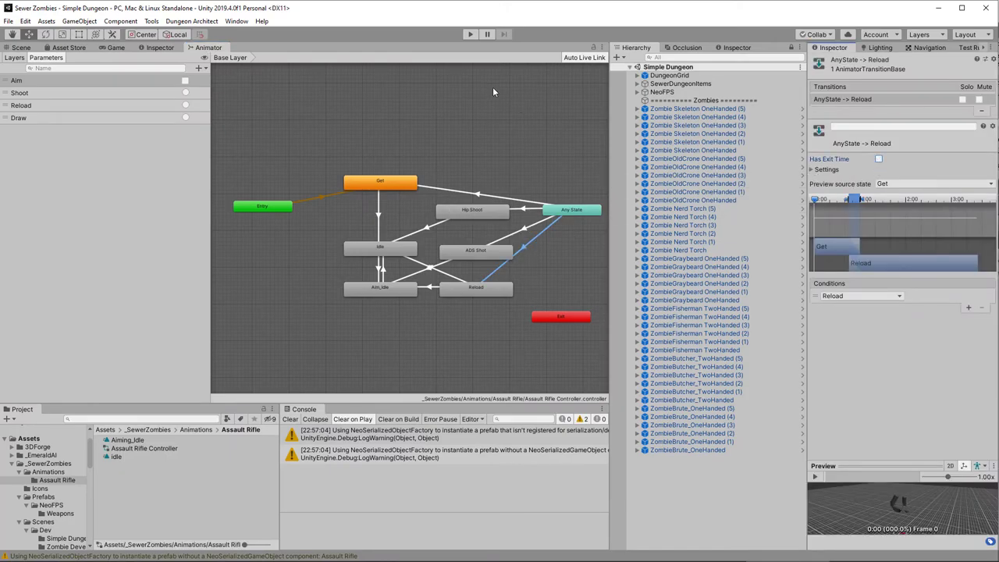
Play the Simple Dungeon scene again to test the assault rifle's reload animation between bursts at the zombies
left_click(470, 34)
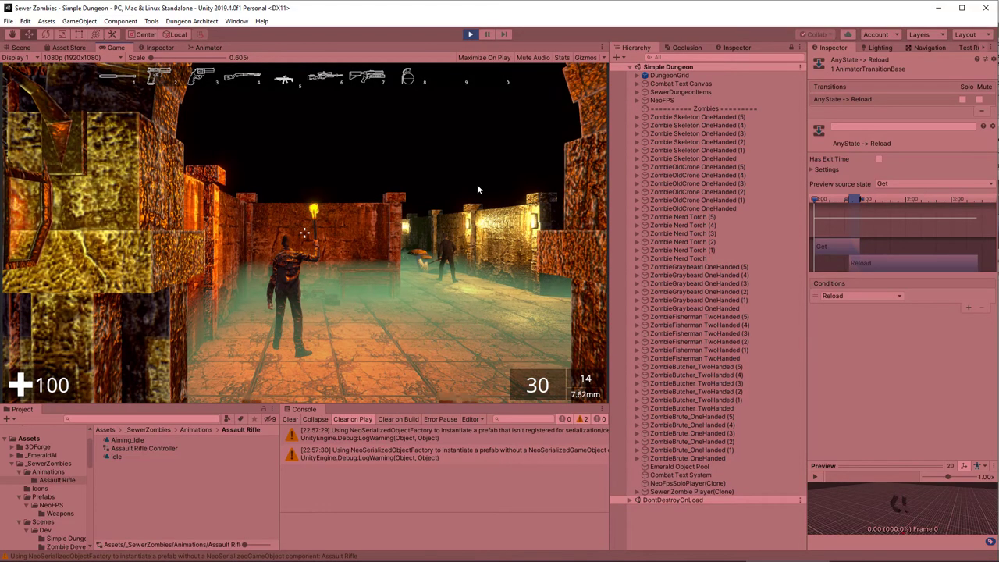
left_click(304, 232)
left_click(304, 232)
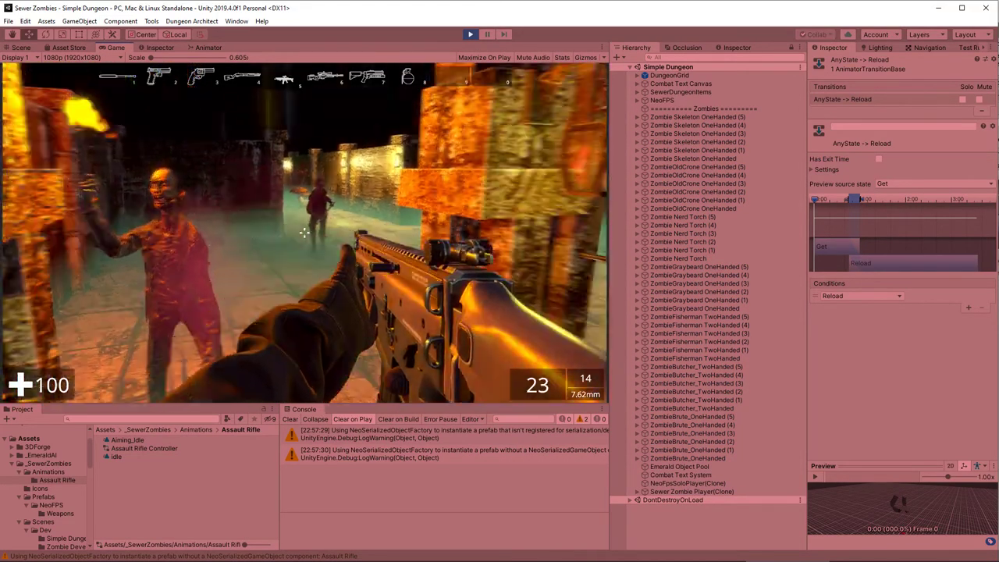
left_click(305, 232)
left_click(304, 231)
left_click(304, 231)
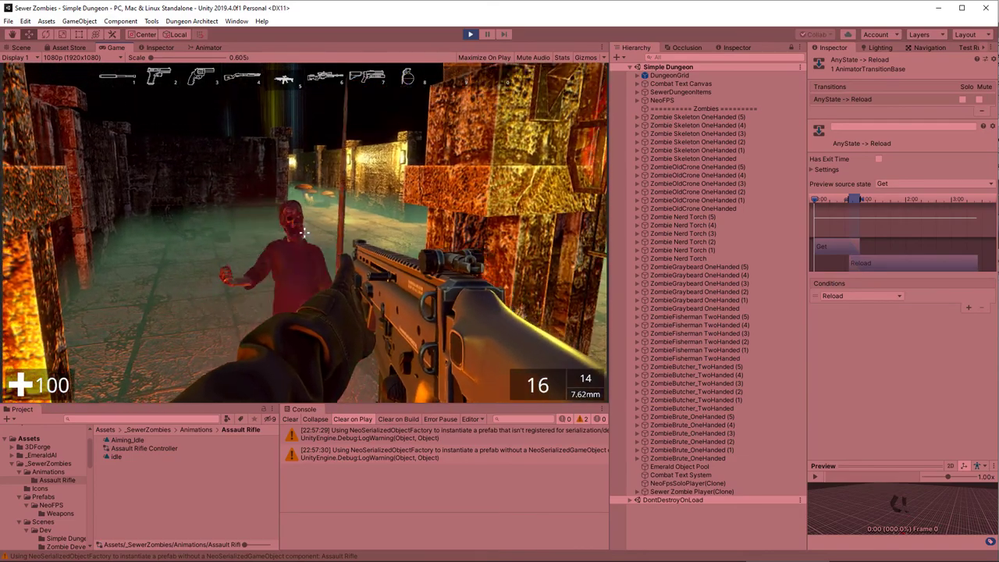
key("w")
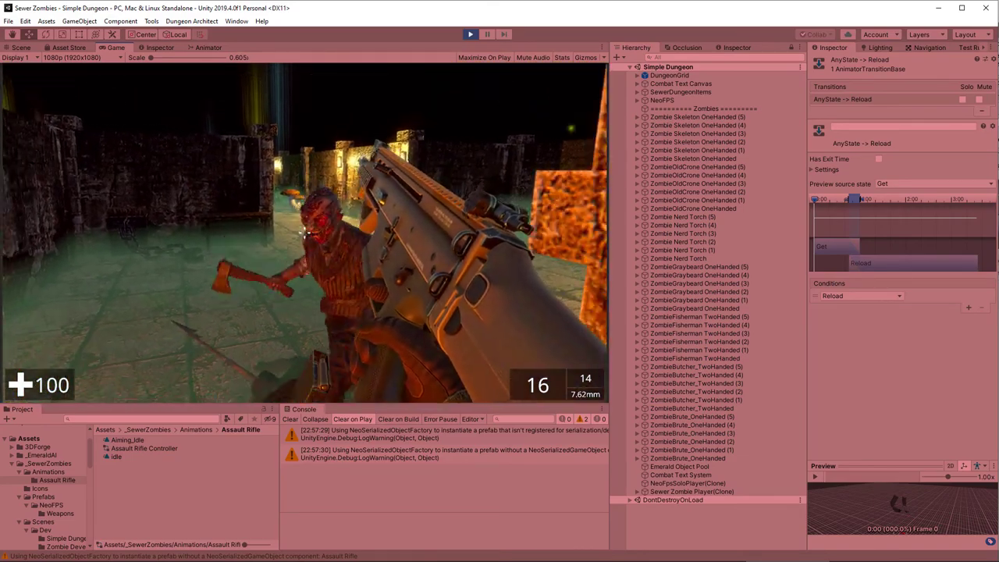
key("r")
left_click(304, 232)
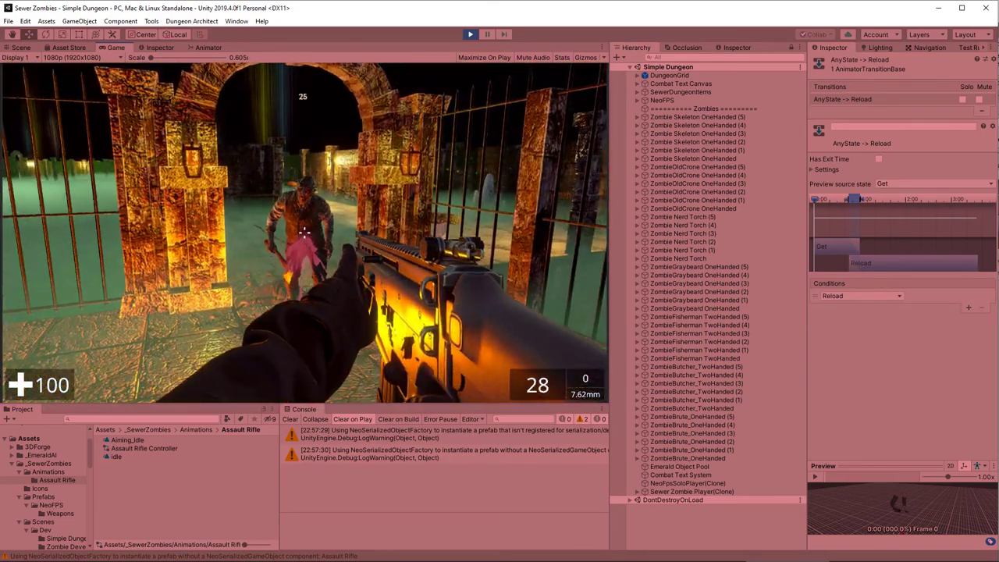
left_click(304, 232)
left_click(305, 232)
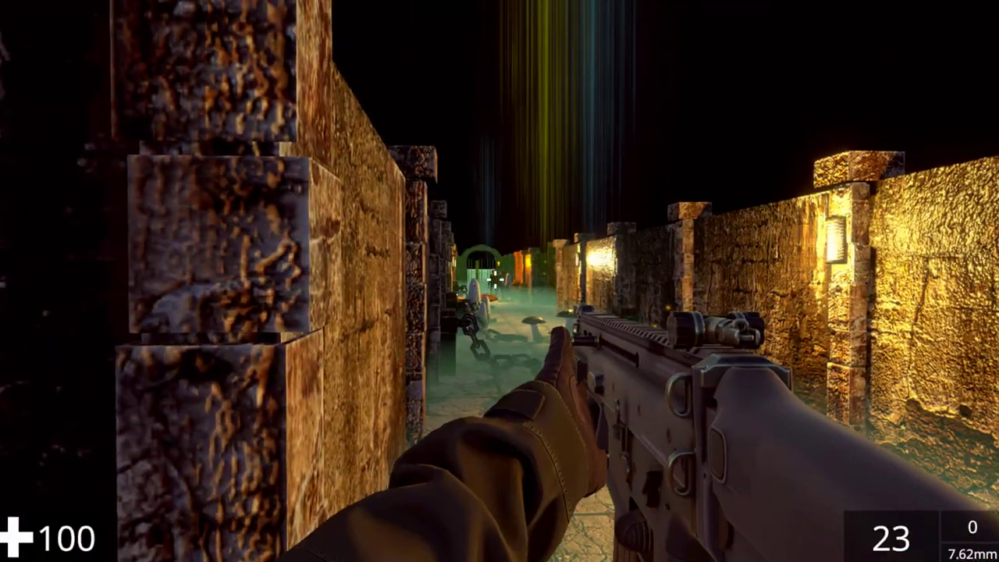
Test firing the assault rifle down the dungeon corridor while aiming down its sights, and return to the hip stance
left_click(499, 281)
right_click(499, 281)
left_click(499, 281)
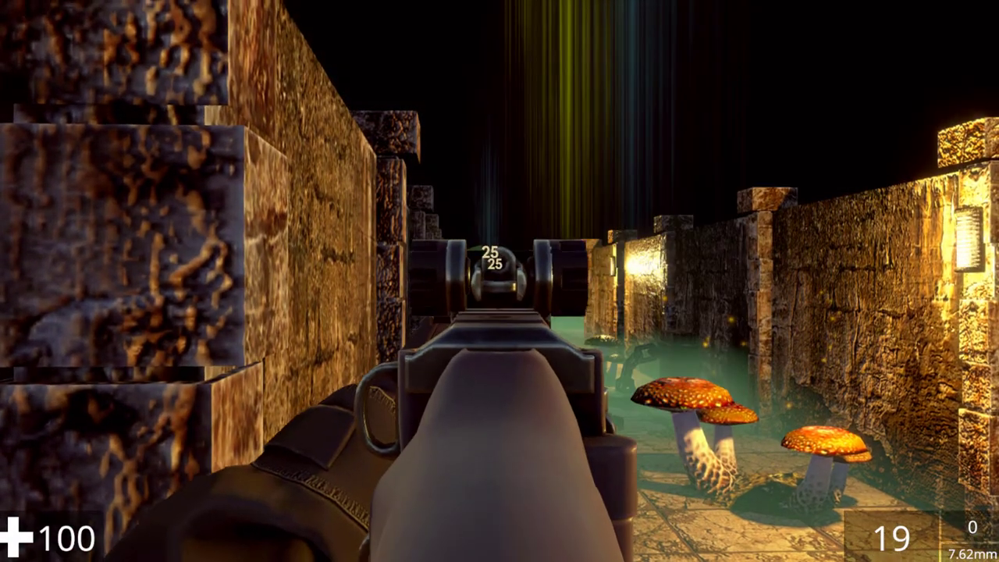
left_click(500, 281)
left_click(499, 281)
left_click(499, 281)
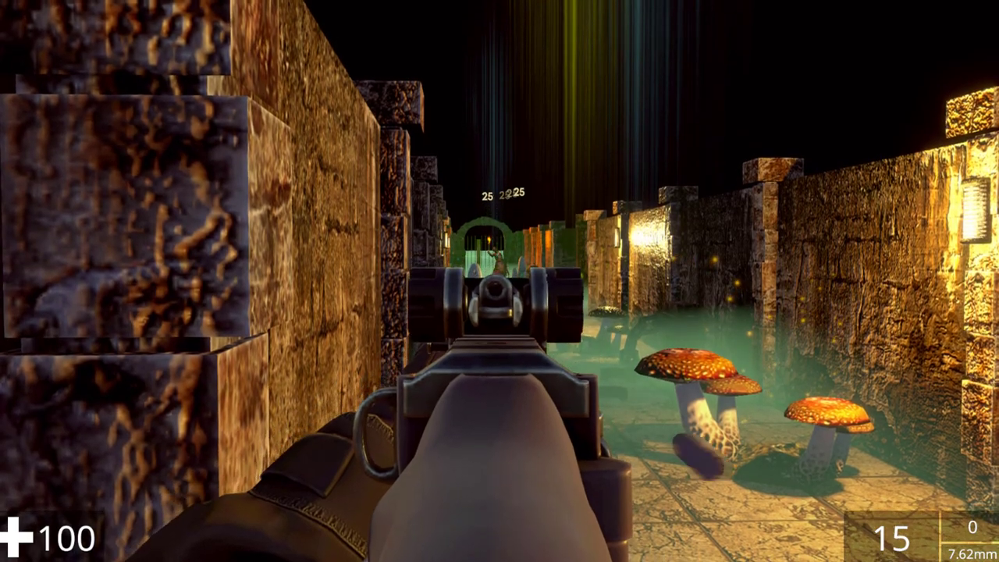
left_click(499, 281)
key("w")
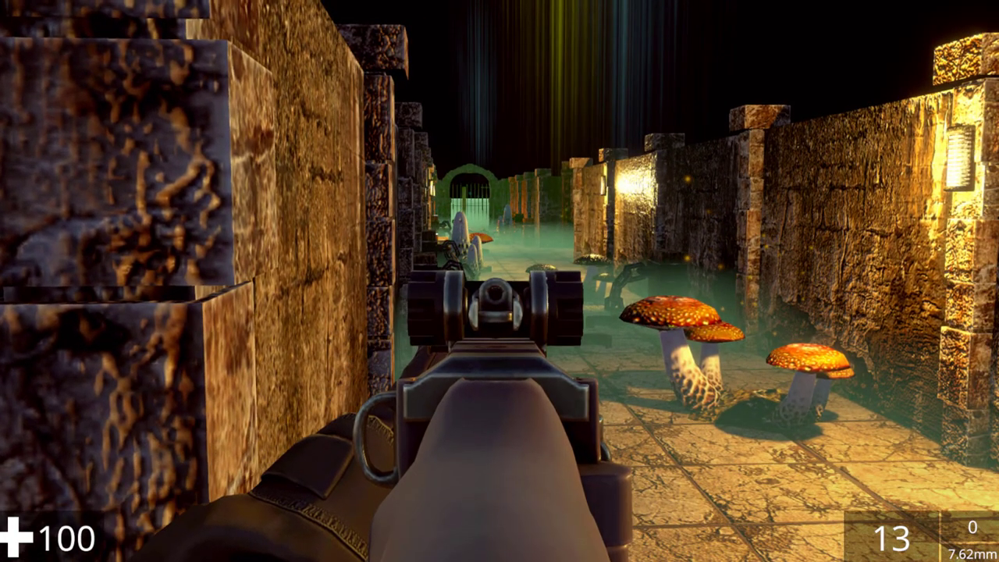
right_click(499, 281)
key("w")
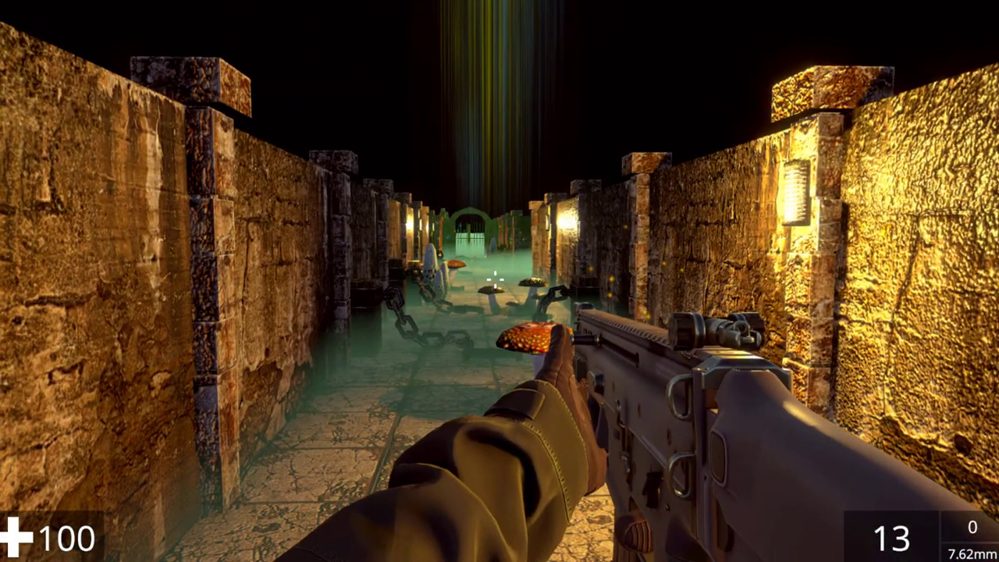
Switch to the pistol in weapon slot 2 and shoot the approaching zombie while backing away
key("2")
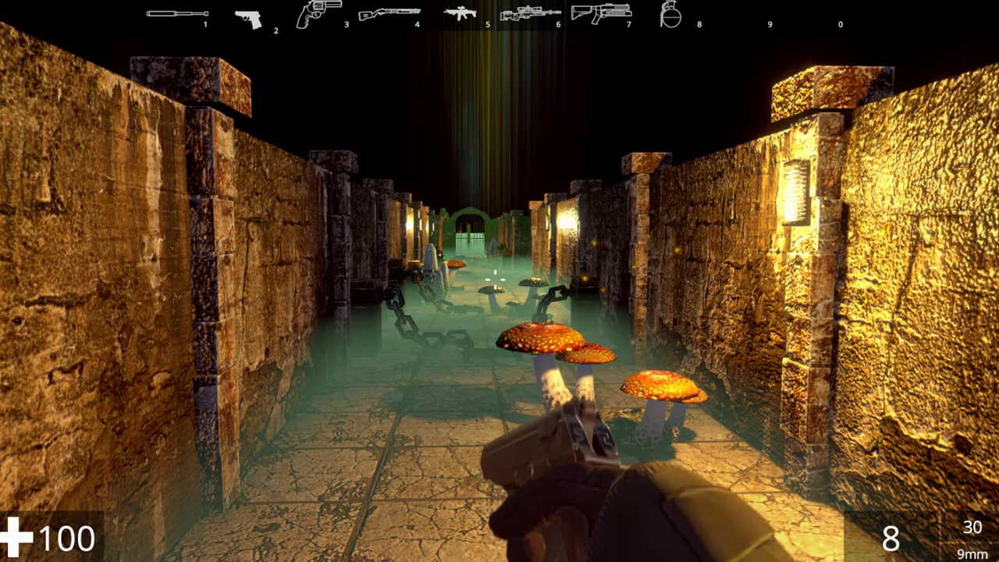
key("s")
key("w")
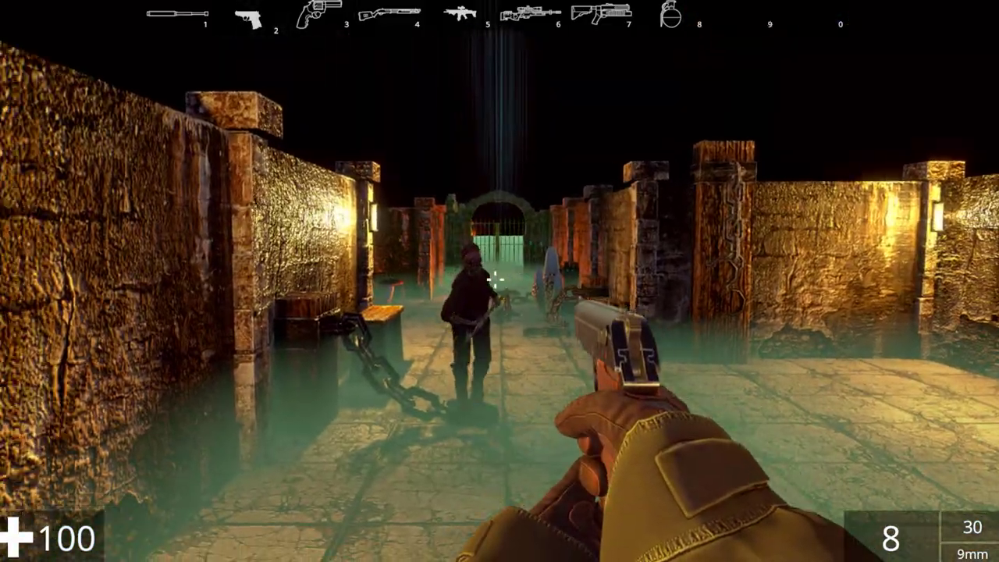
left_click(495, 278)
left_click(493, 278)
key("s")
left_click(494, 278)
left_click(494, 279)
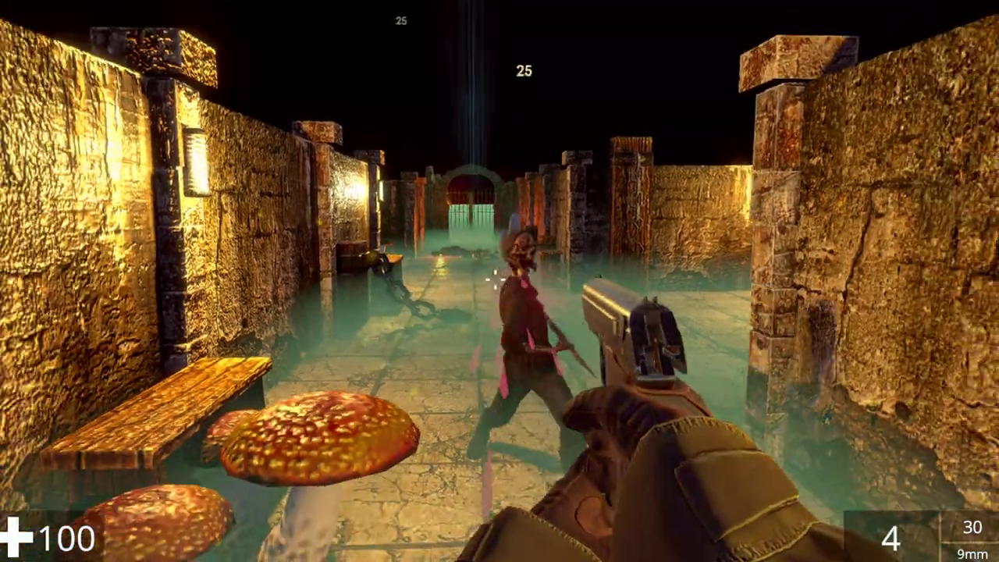
left_click(494, 279)
left_click(494, 278)
left_click(495, 279)
key("s")
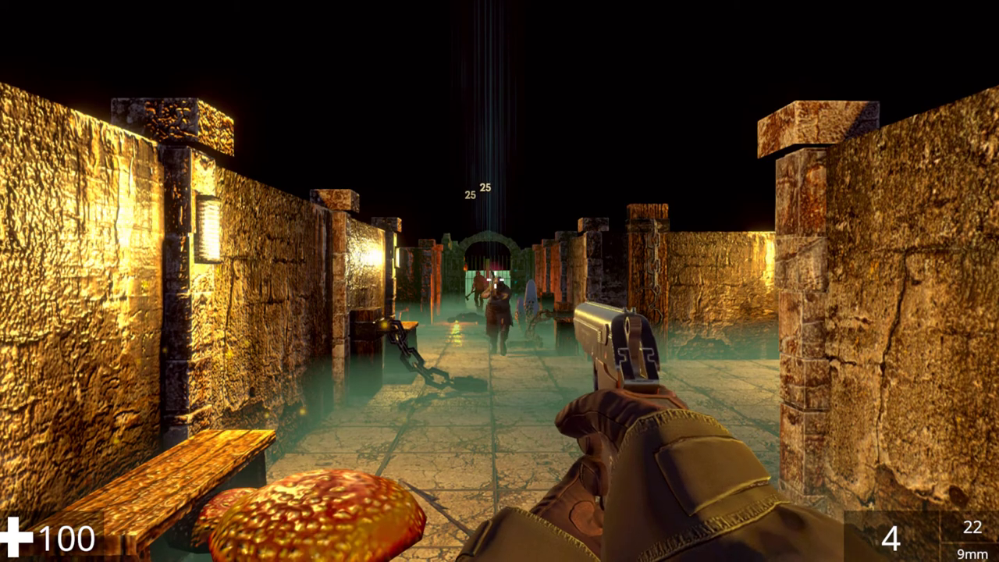
Empty the pistol at the oncoming zombies, reload it and keep firing while retreating
key("s")
left_click(494, 278)
left_click(494, 279)
left_click(495, 279)
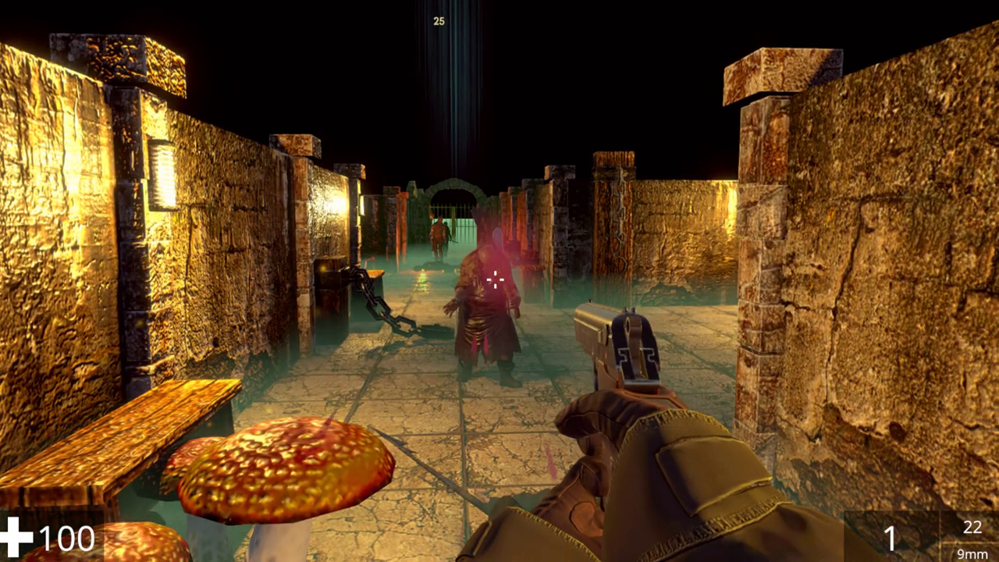
key("s")
left_click(495, 278)
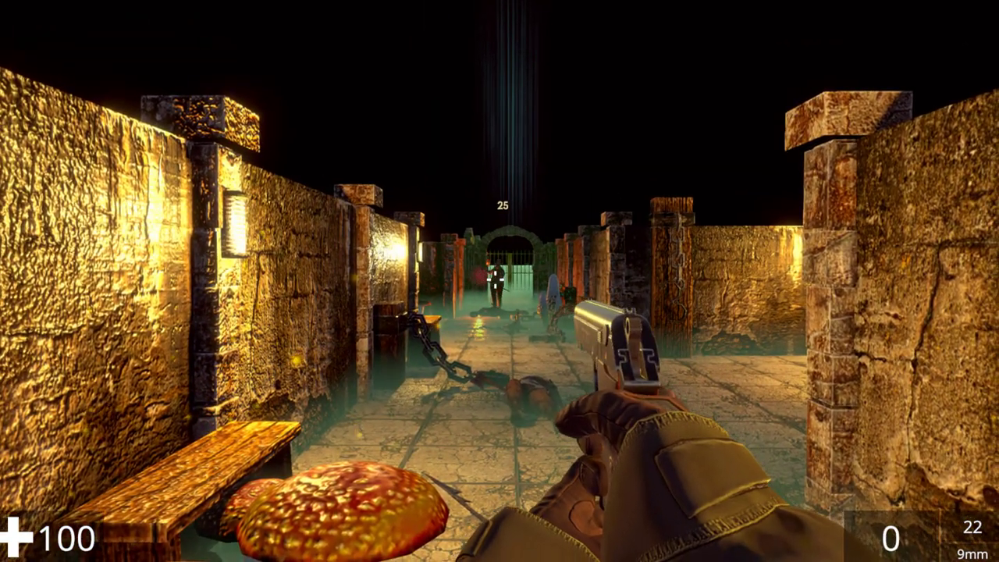
key("r")
key("s")
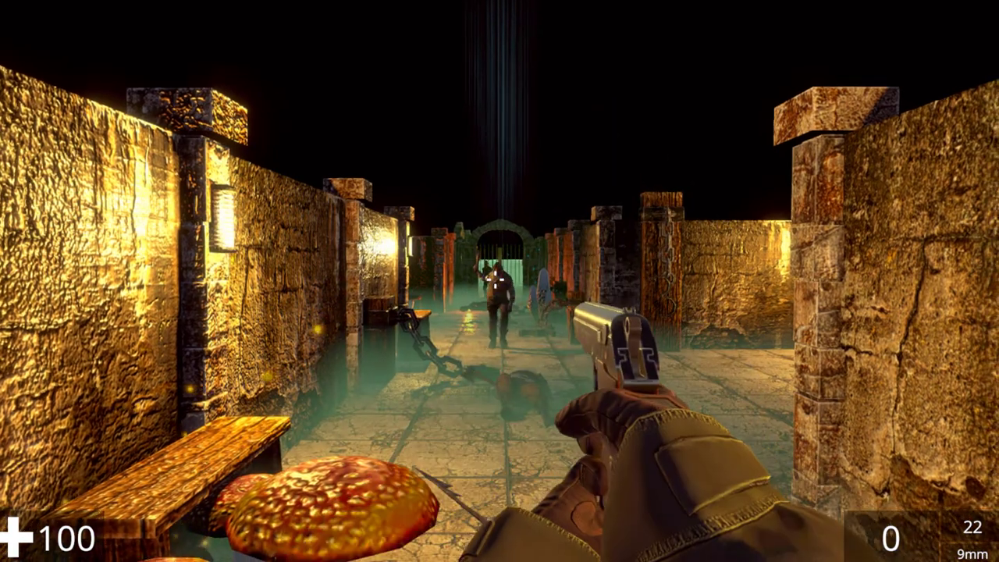
left_click(495, 279)
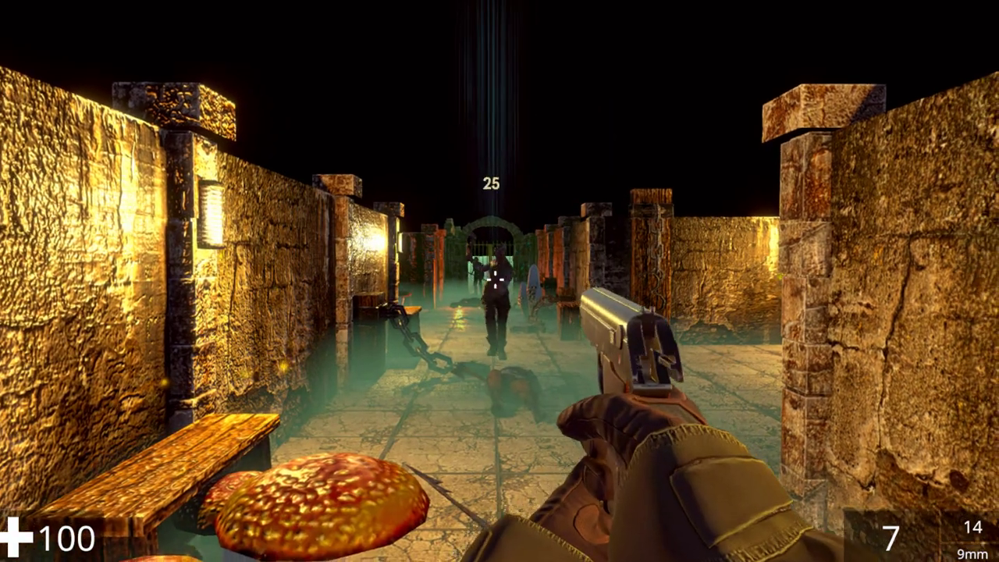
key("s")
left_click(495, 278)
left_click(494, 279)
left_click(495, 279)
left_click(495, 278)
left_click(494, 278)
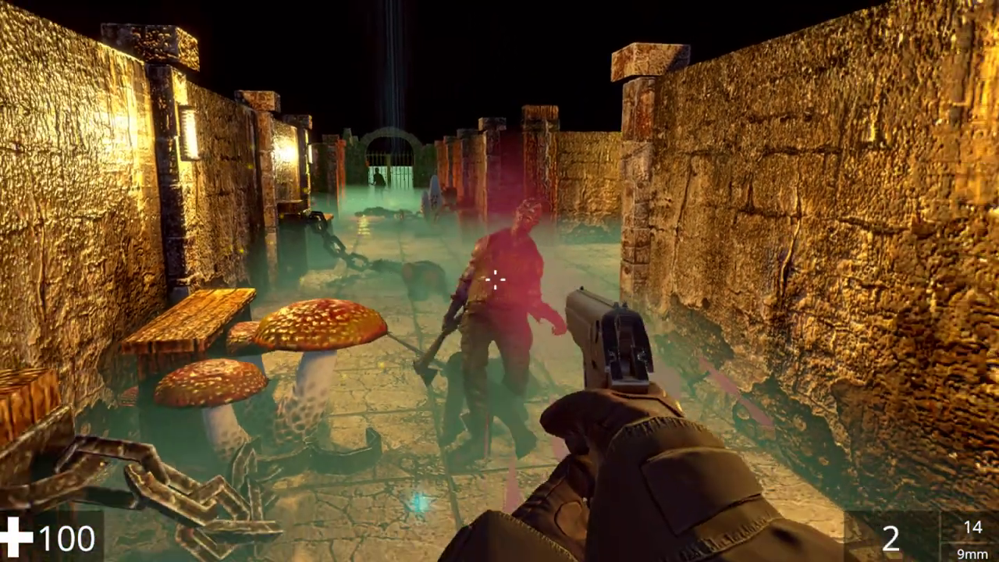
key("s")
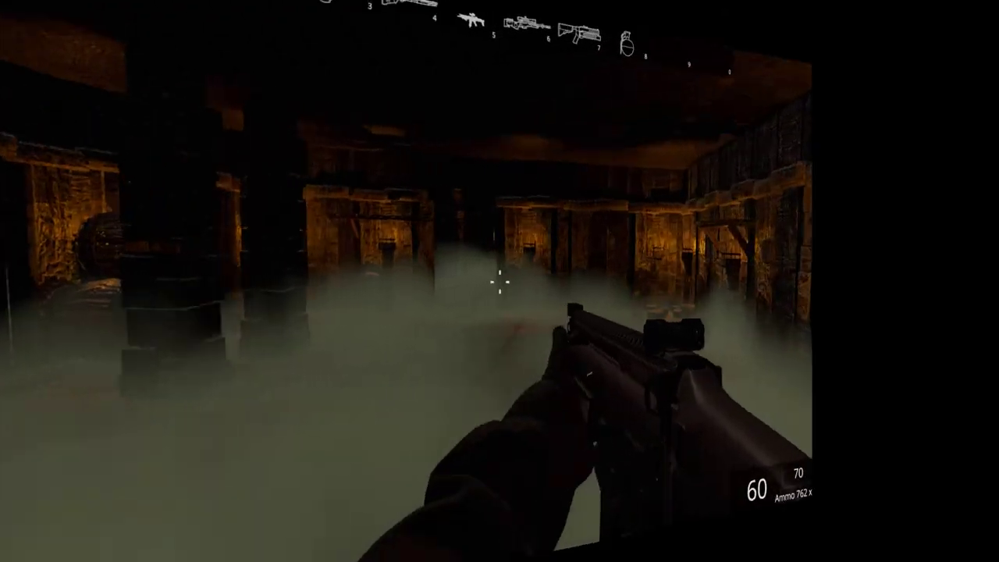
key("w")
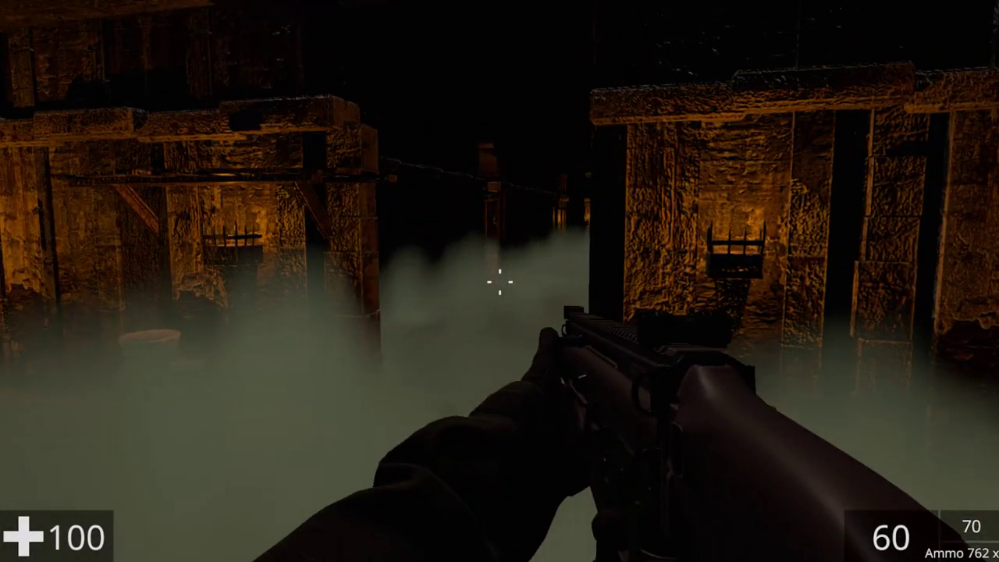
key("w")
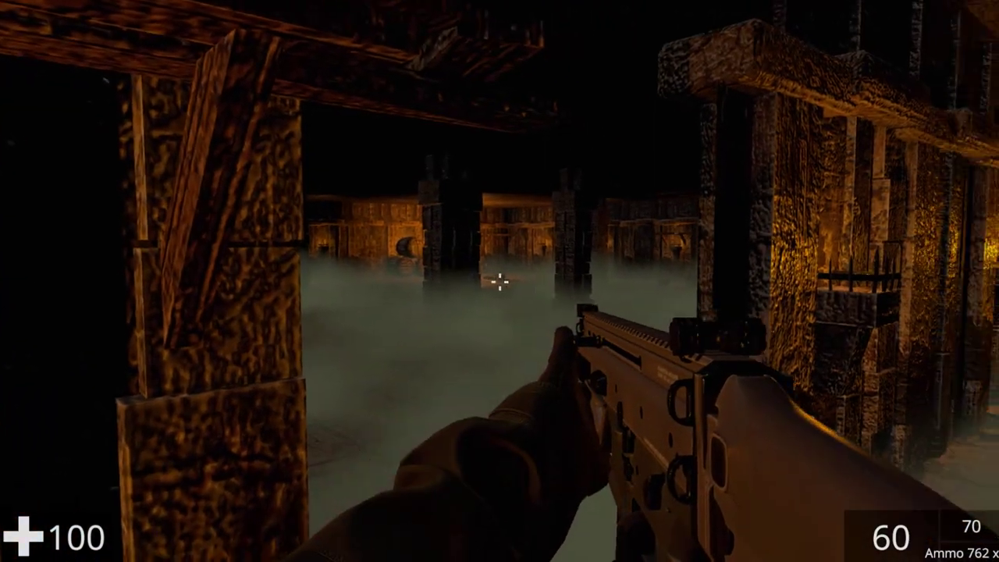
key("w")
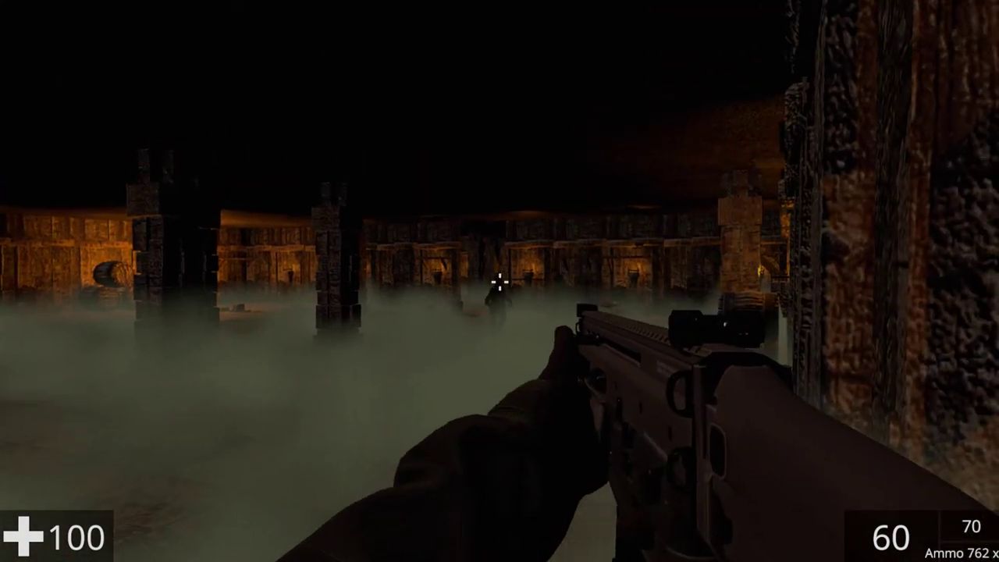
Test the assault rifle from the hip with short bursts at the distant zombies in the foggy hall and along the dark wall
left_click(499, 281)
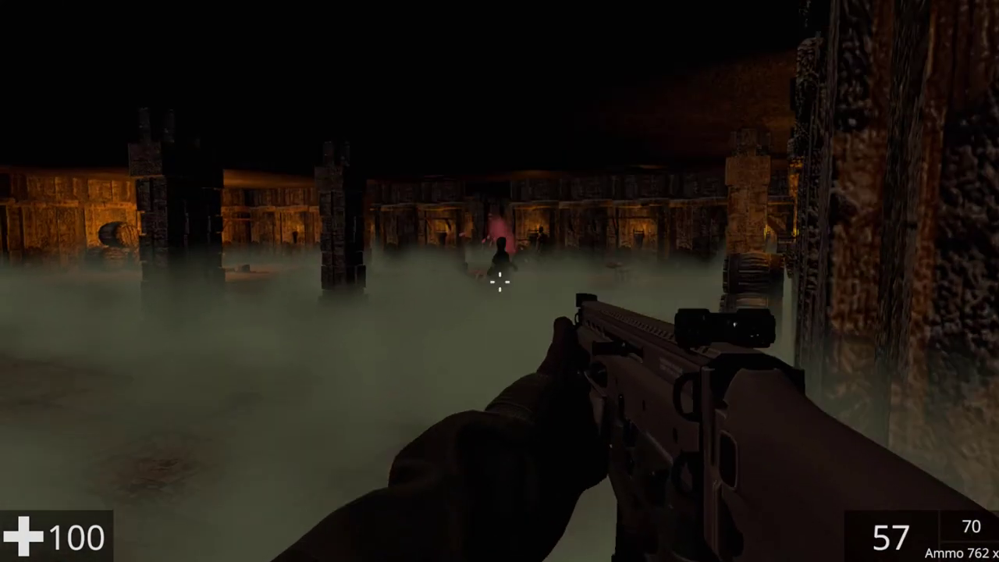
left_click(500, 281)
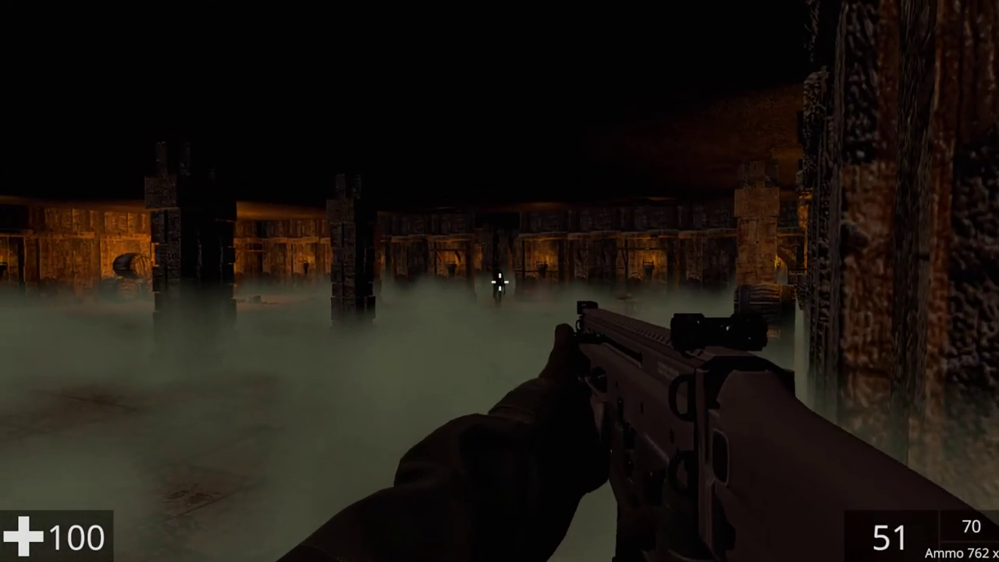
left_click(499, 280)
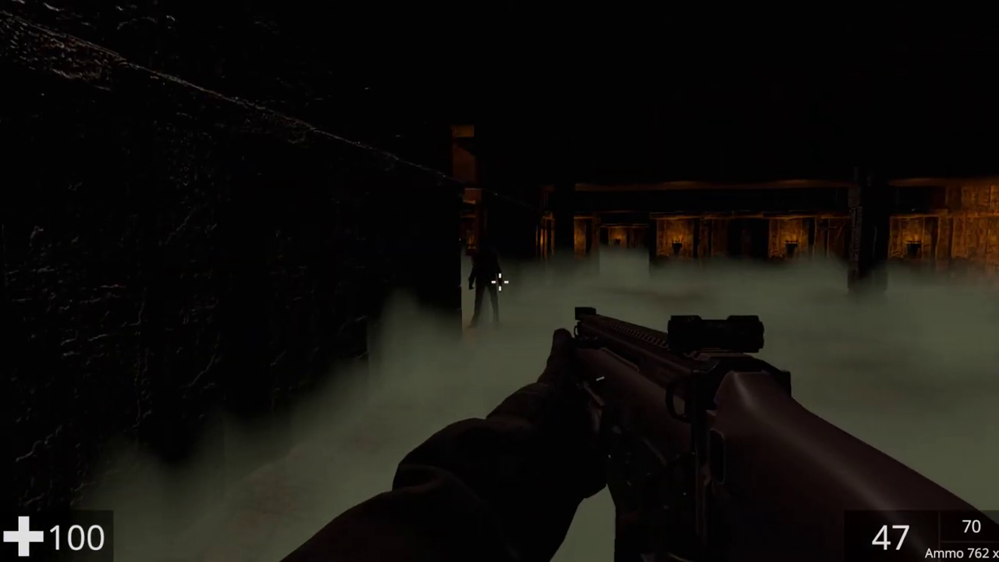
left_click(499, 281)
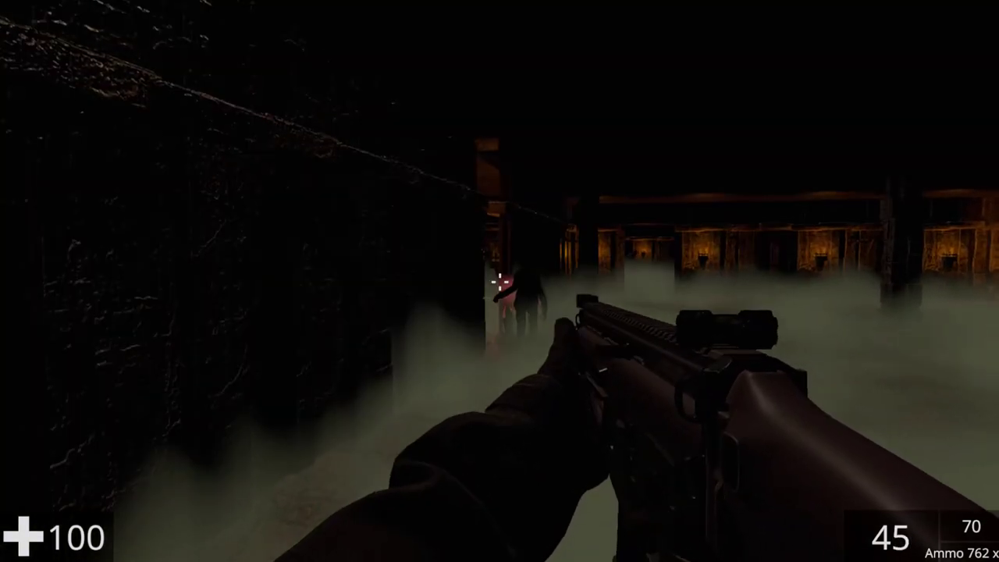
left_click(500, 281)
left_click(500, 280)
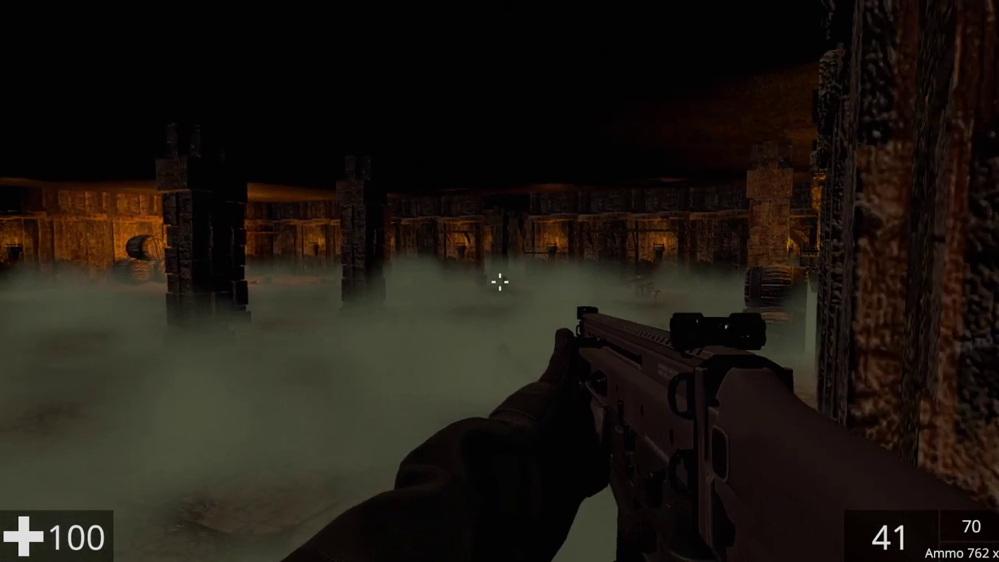
Advance into the hall and fire assault rifle bursts at the zombie approaching from straight ahead
key("w")
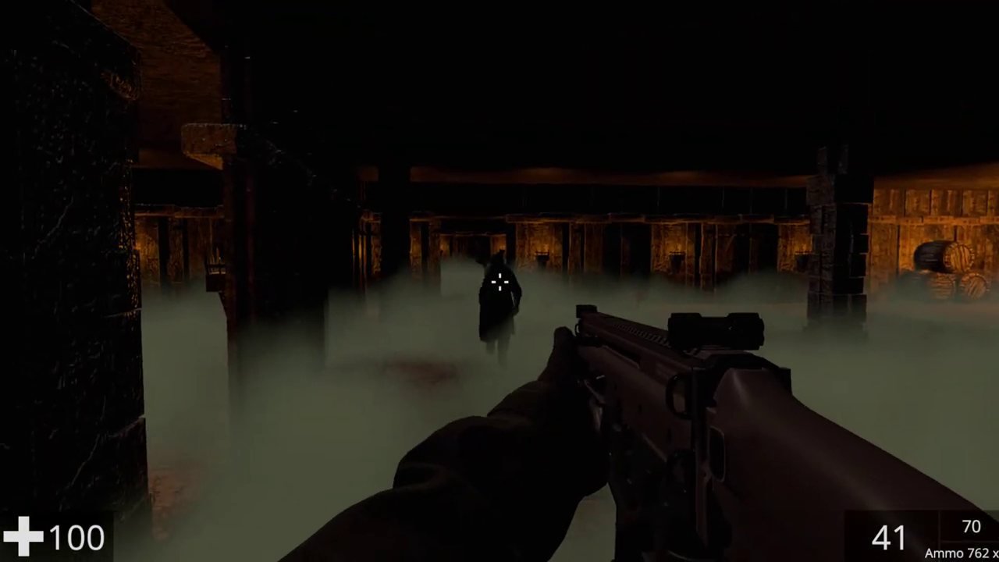
left_click(499, 281)
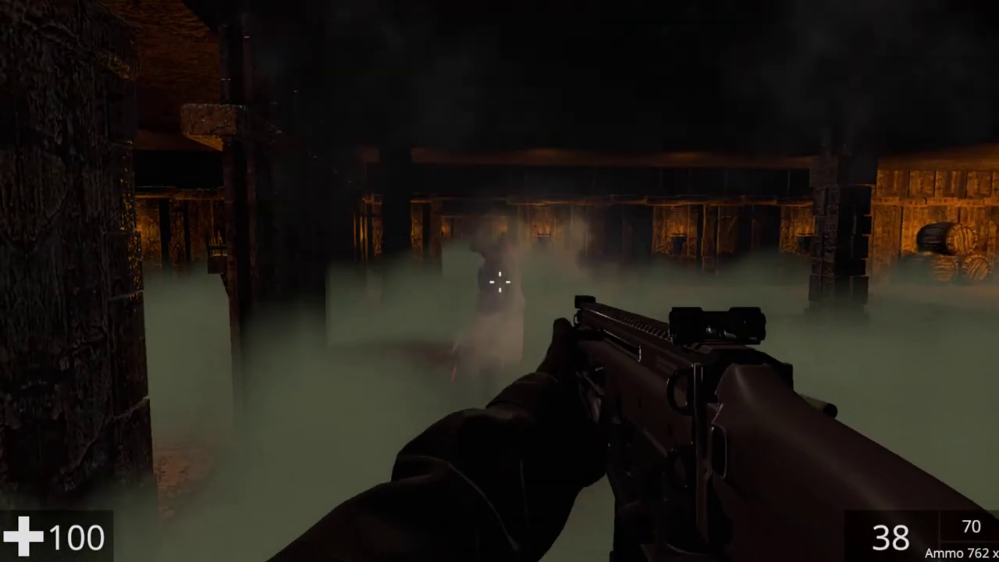
left_click(499, 281)
left_click(500, 281)
left_click(499, 281)
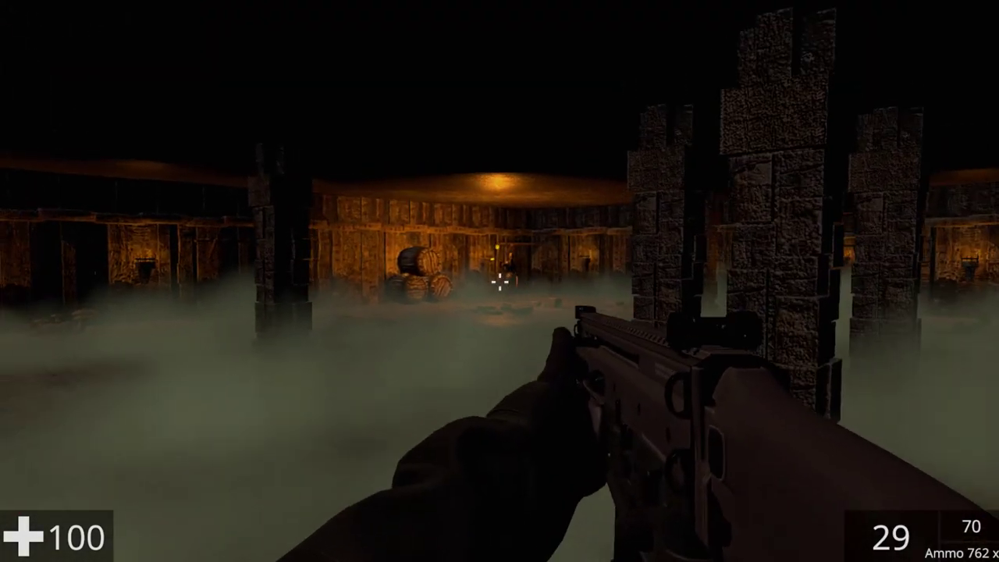
Fire repeated hip shots at the distant zombie beside the stacked barrels under the ceiling light
left_click(499, 281)
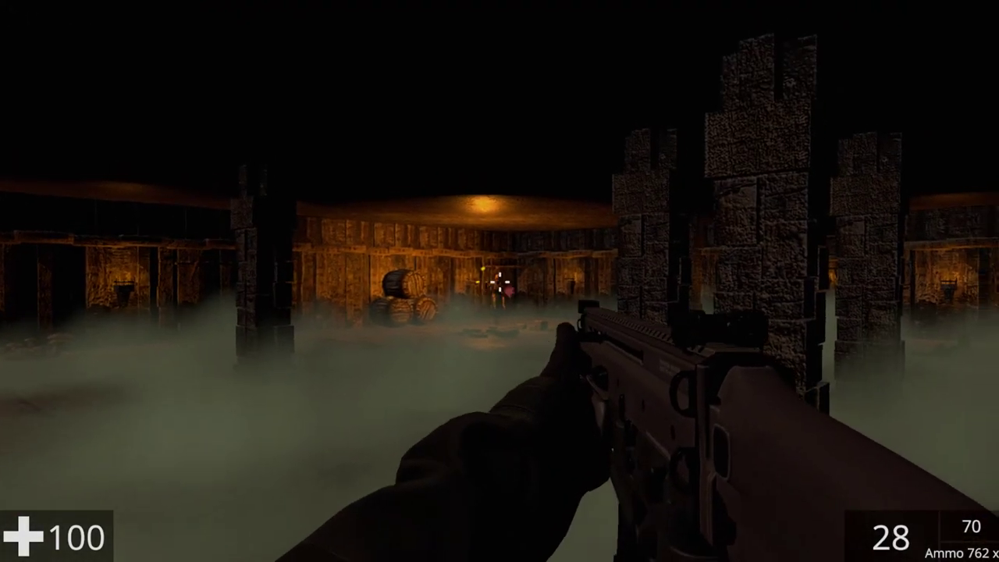
left_click(499, 281)
left_click(499, 281)
left_click(499, 281)
left_click(499, 281)
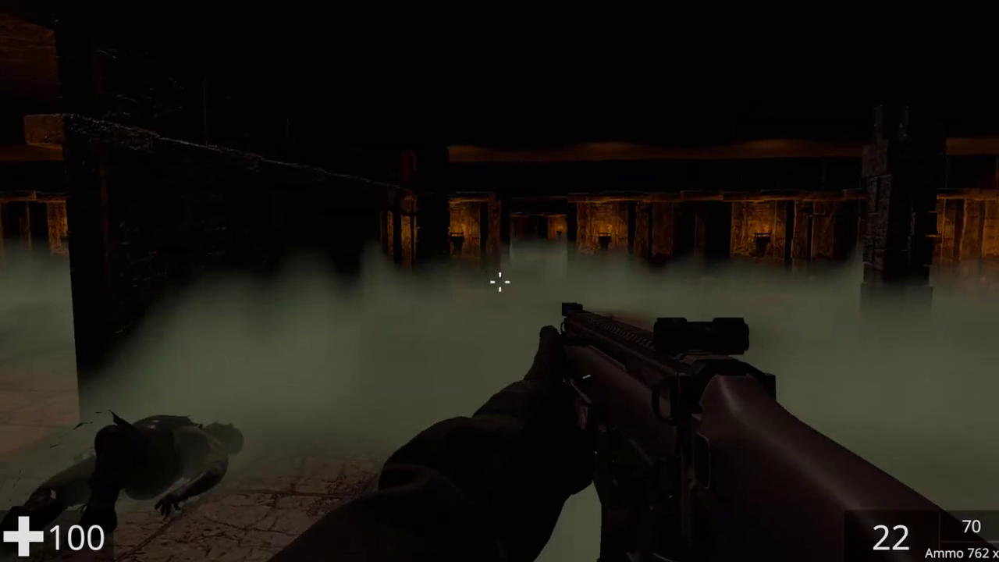
Move to the stone doorway, shoot the zombie in the hall beyond, and walk on past the barrels
key("w")
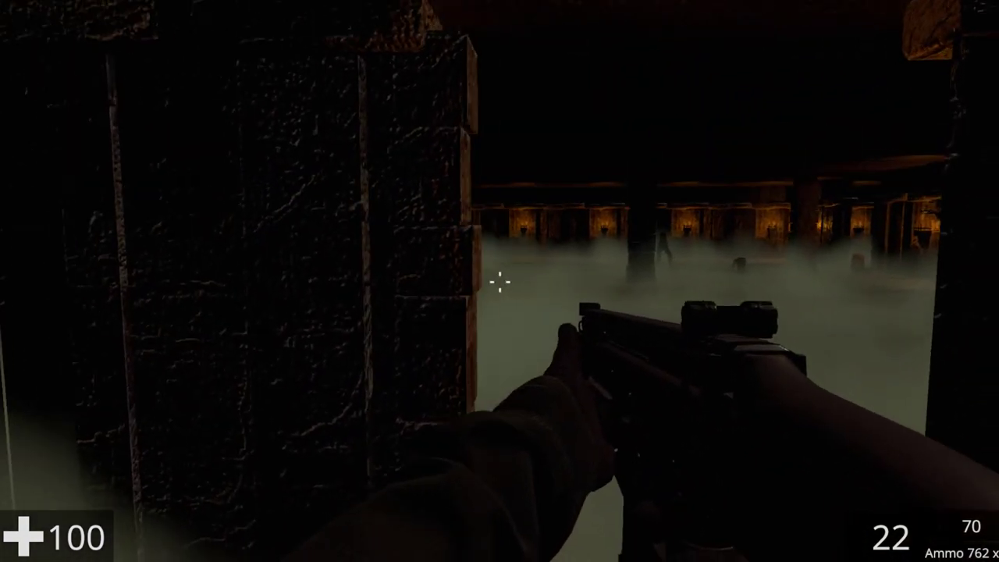
left_click(500, 281)
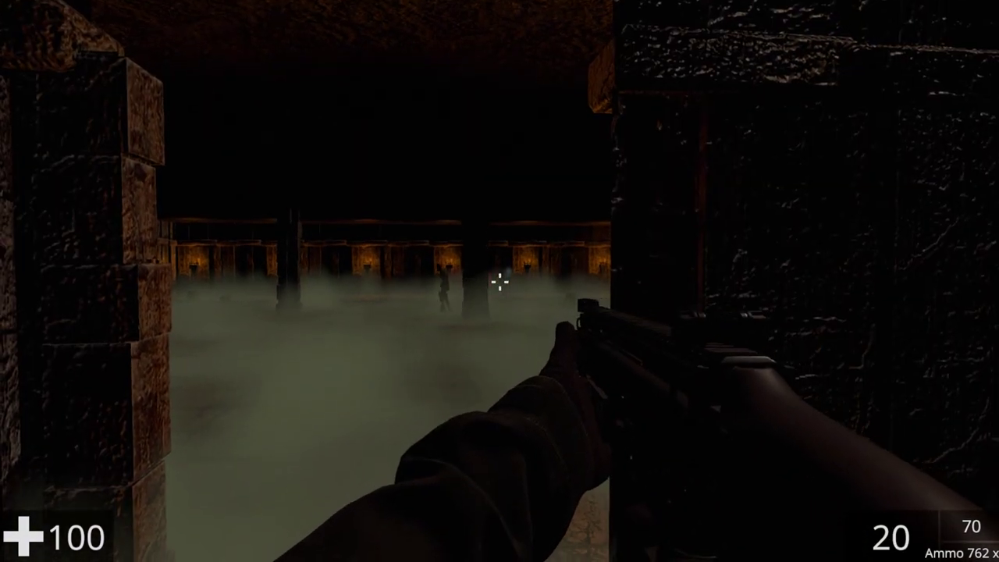
key("w")
left_click(499, 281)
left_click(500, 281)
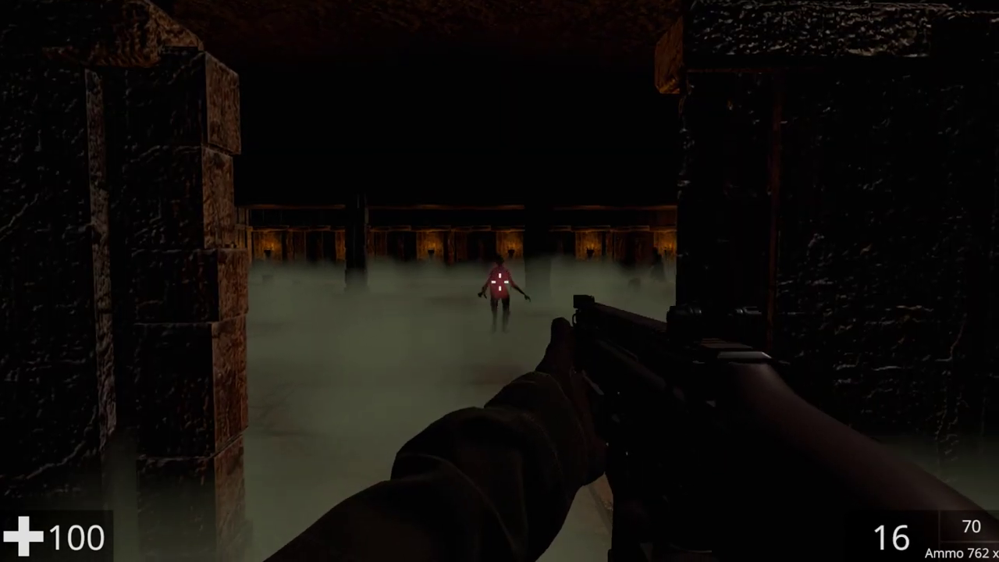
key("w")
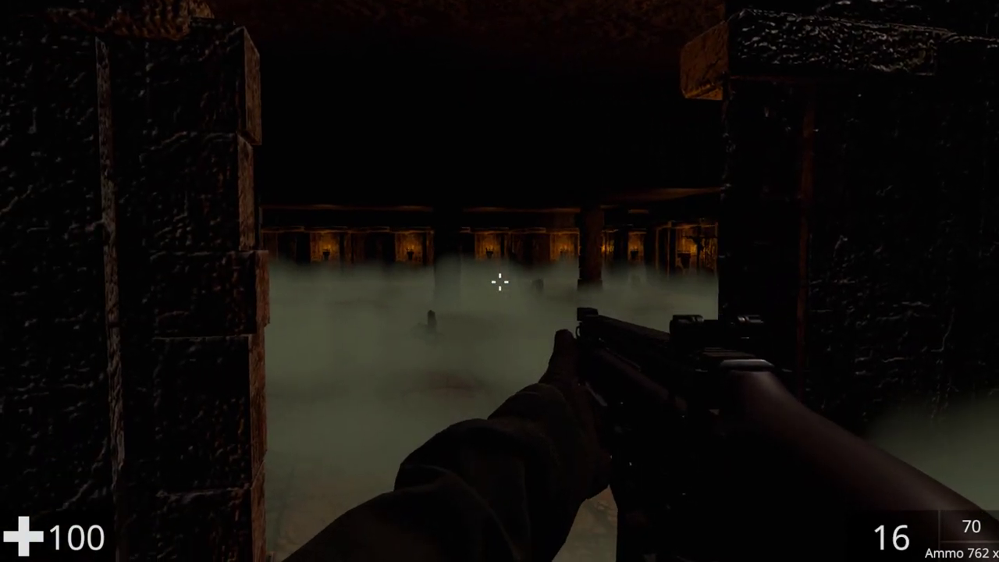
key("w")
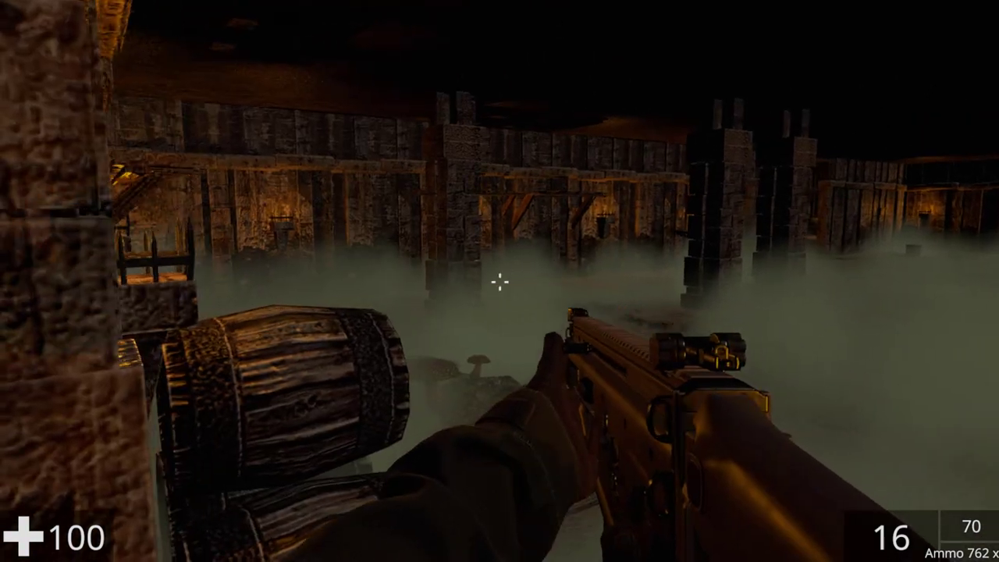